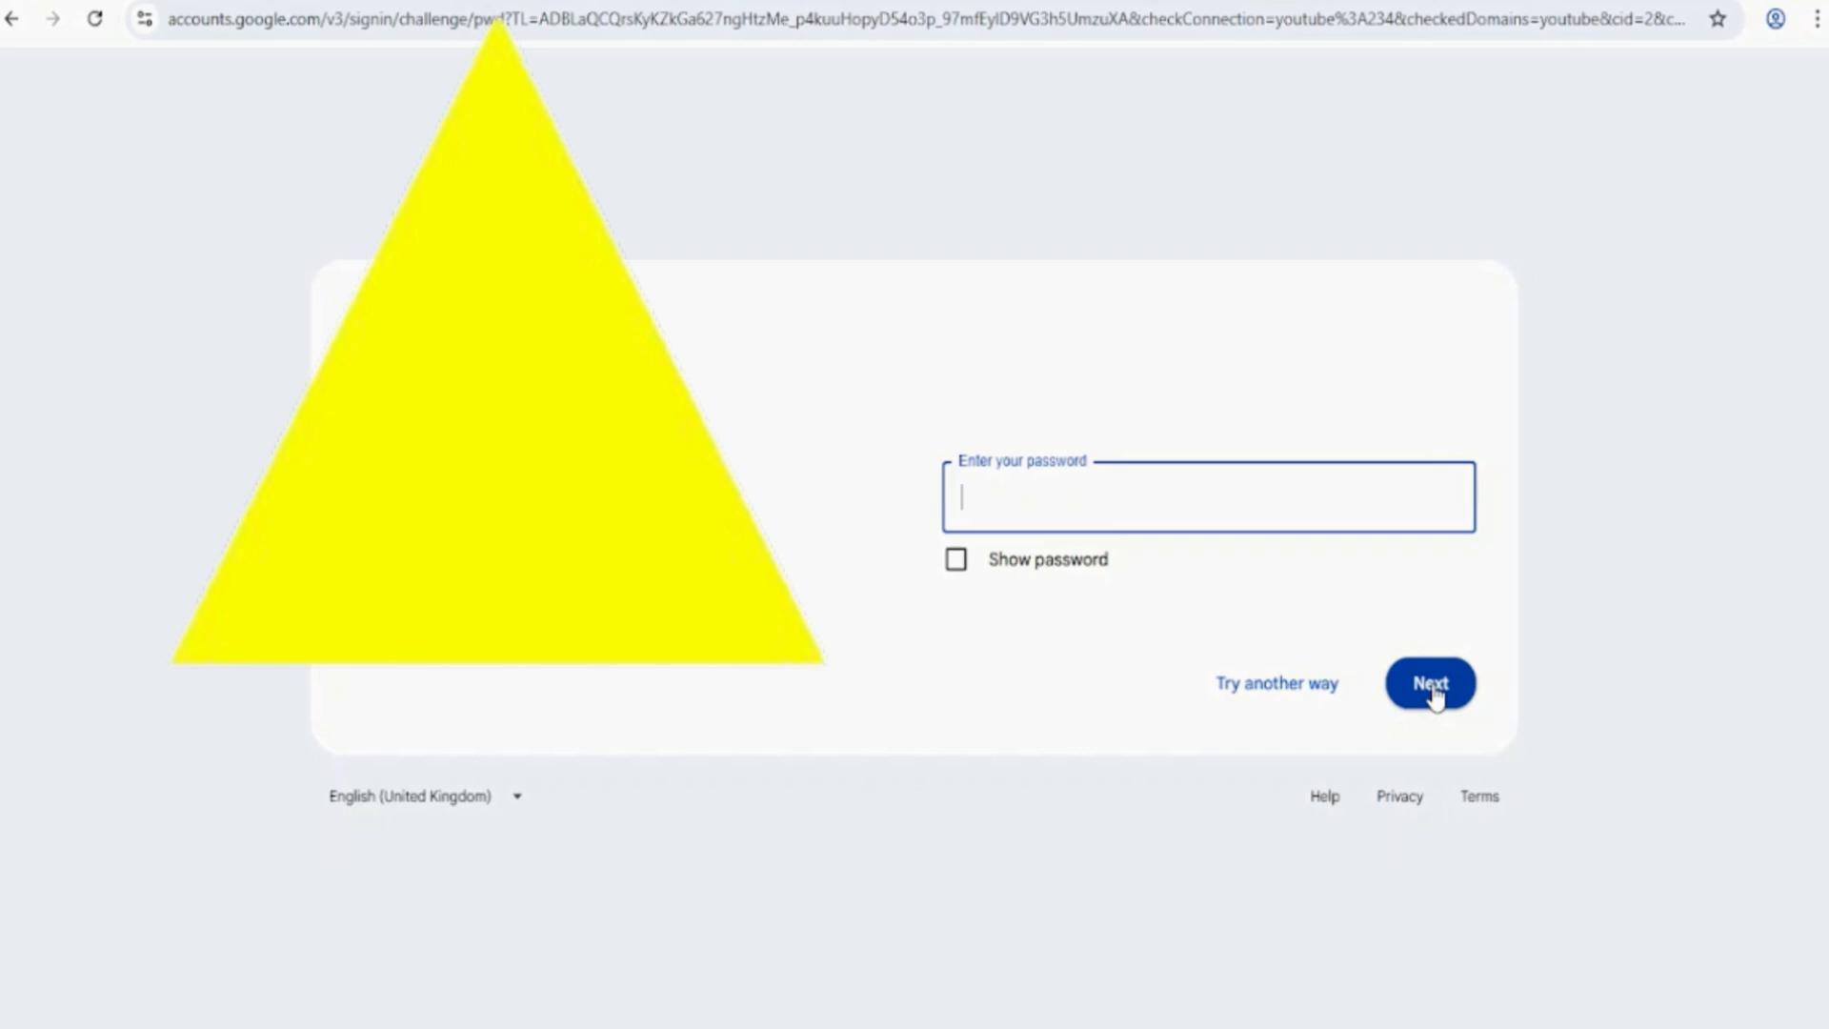
Sign in to the Google account by entering the account password and the texted verification code.
key("ctrl+v")
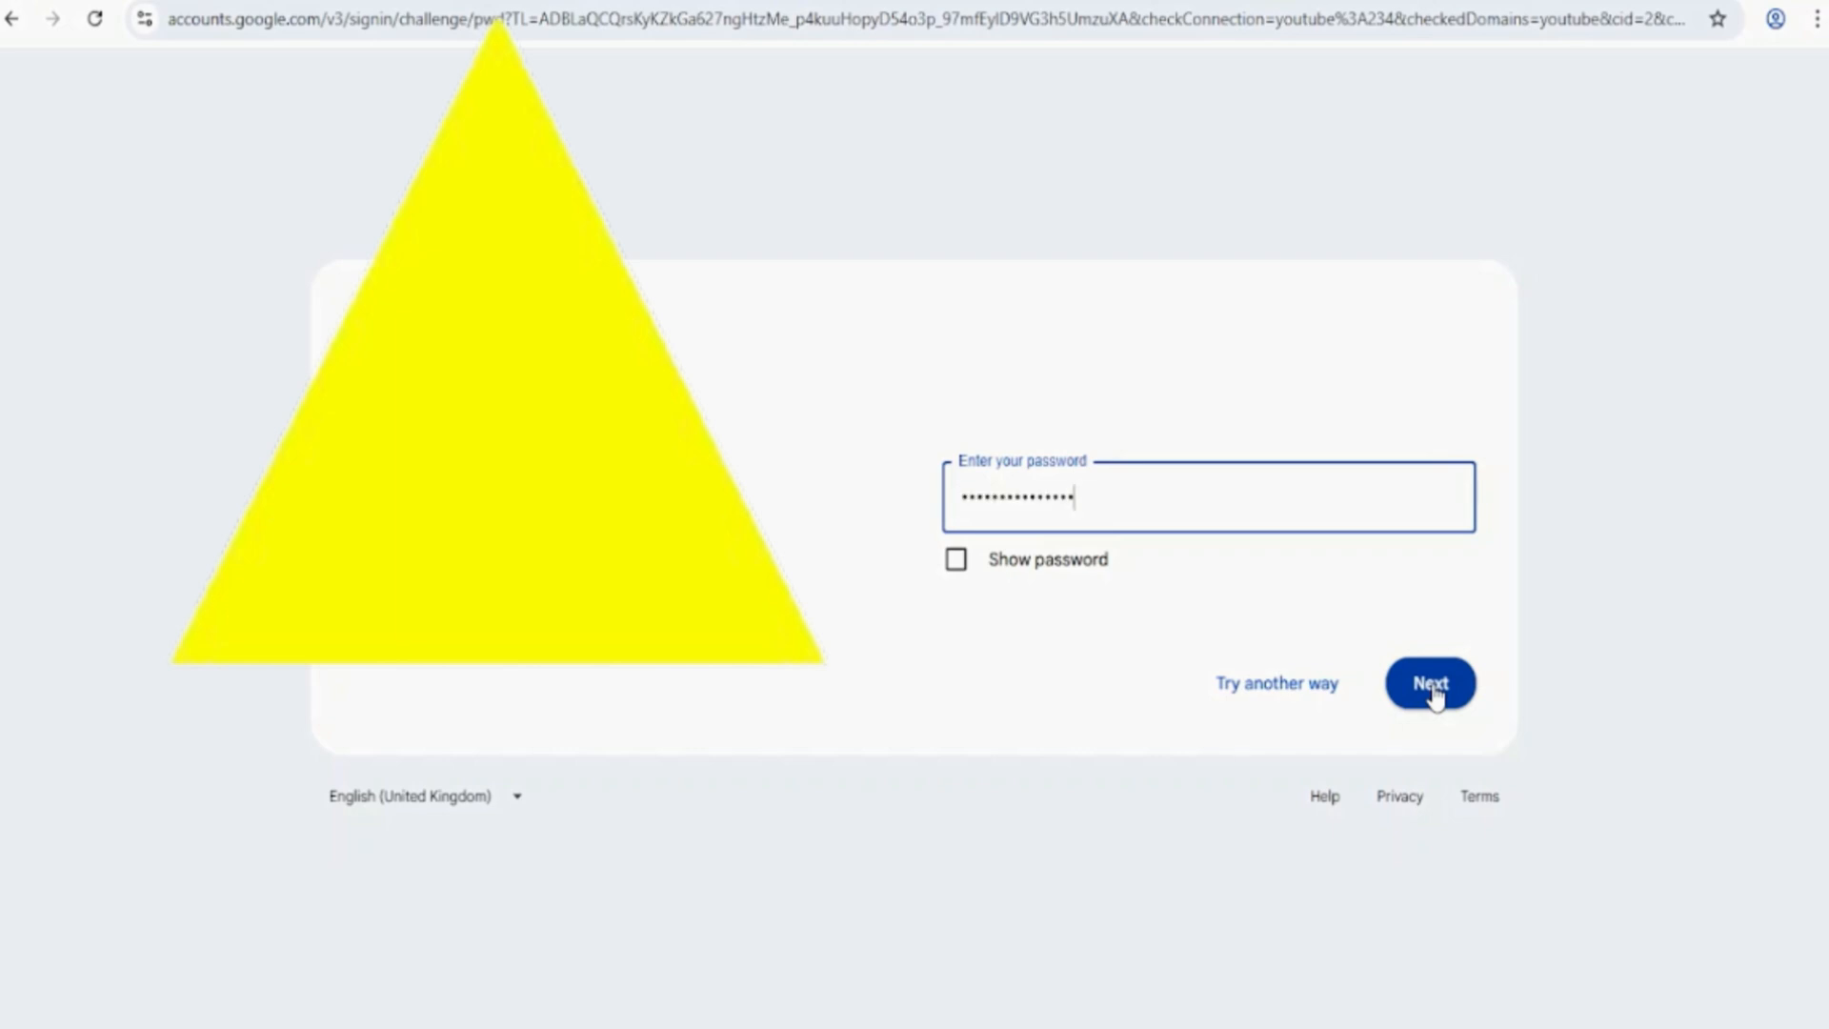
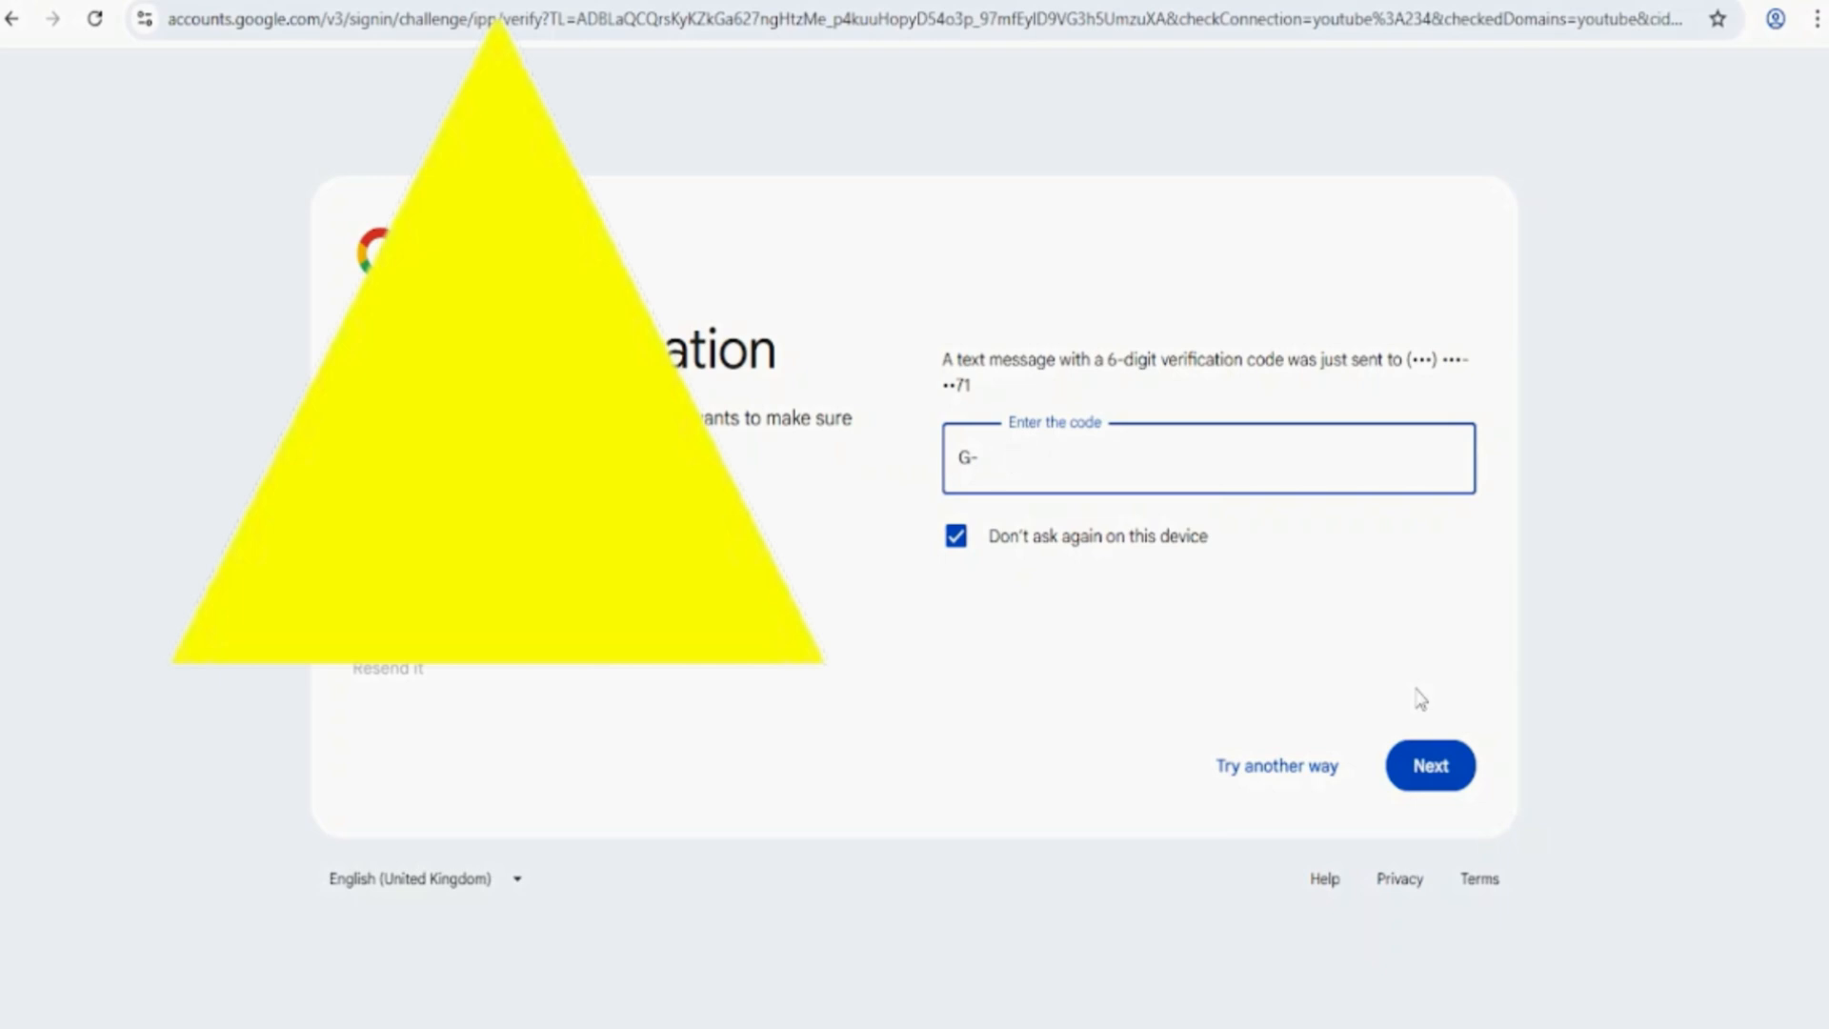
type("7")
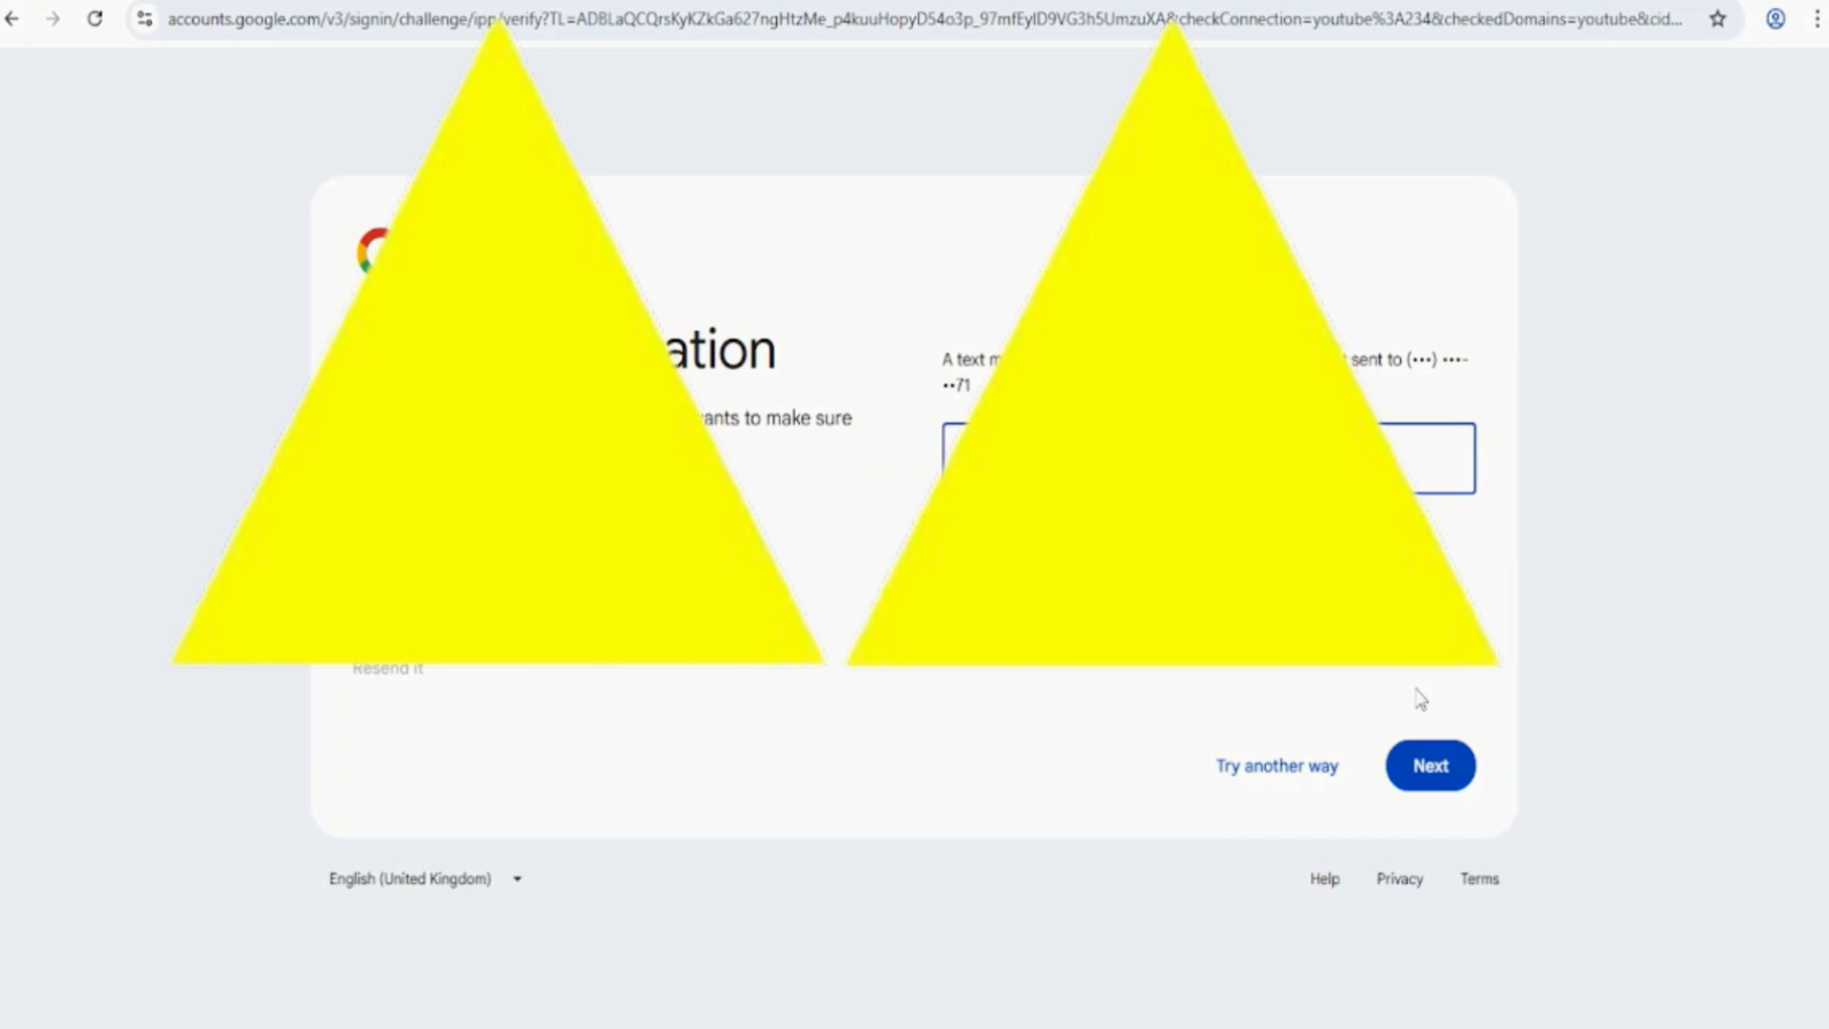
left_click(1432, 771)
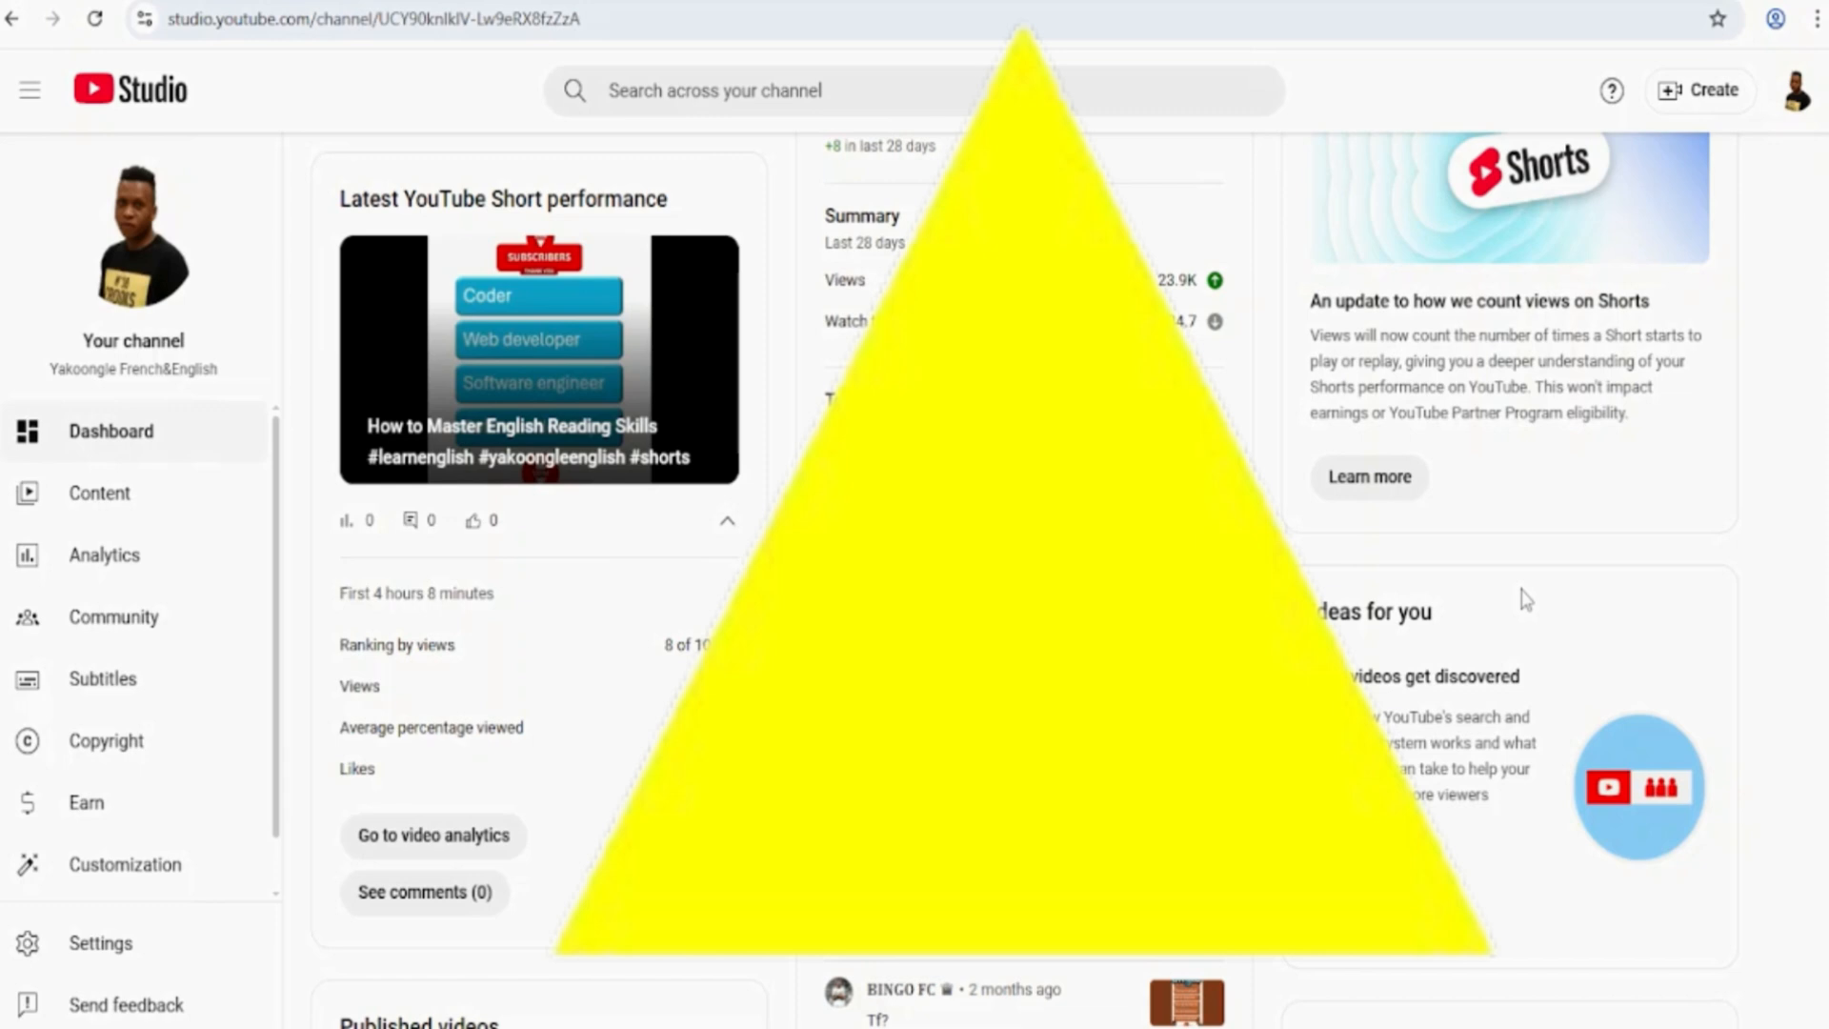
Open the list of the channel's published Shorts from the dashboard's published videos section.
scroll(588, 836, "down", 5)
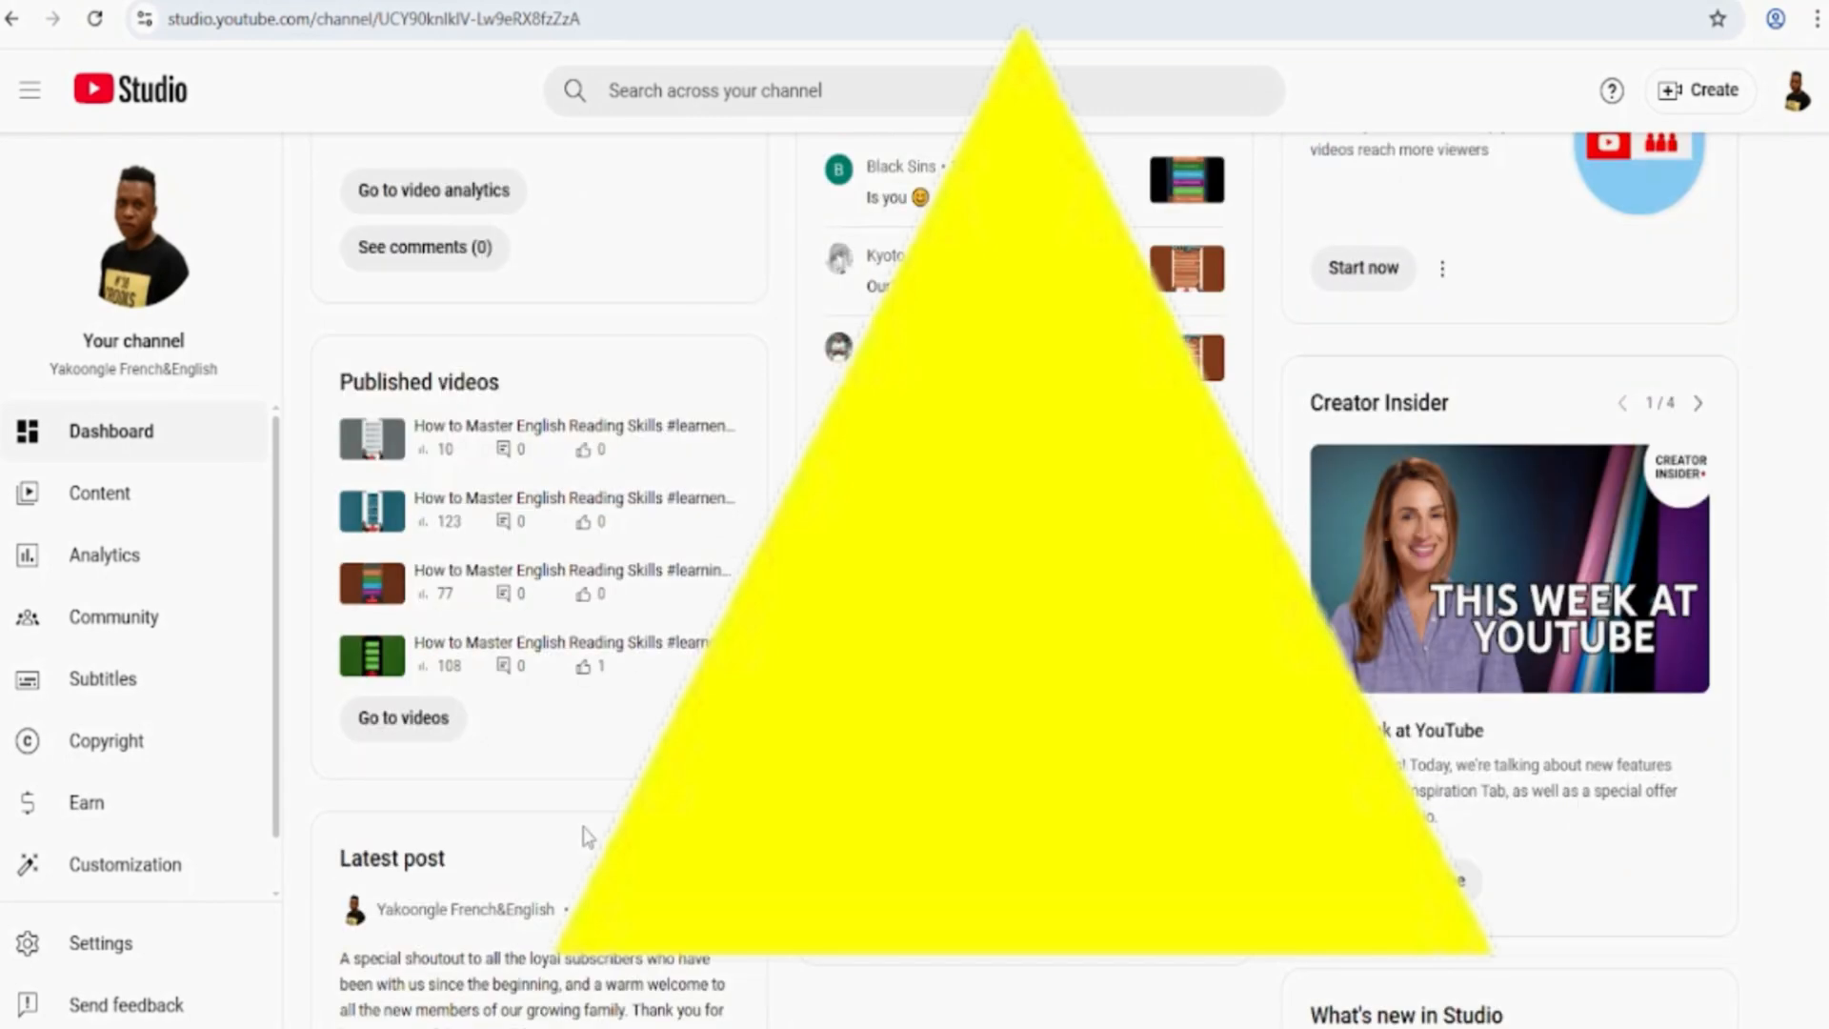
left_click(412, 718)
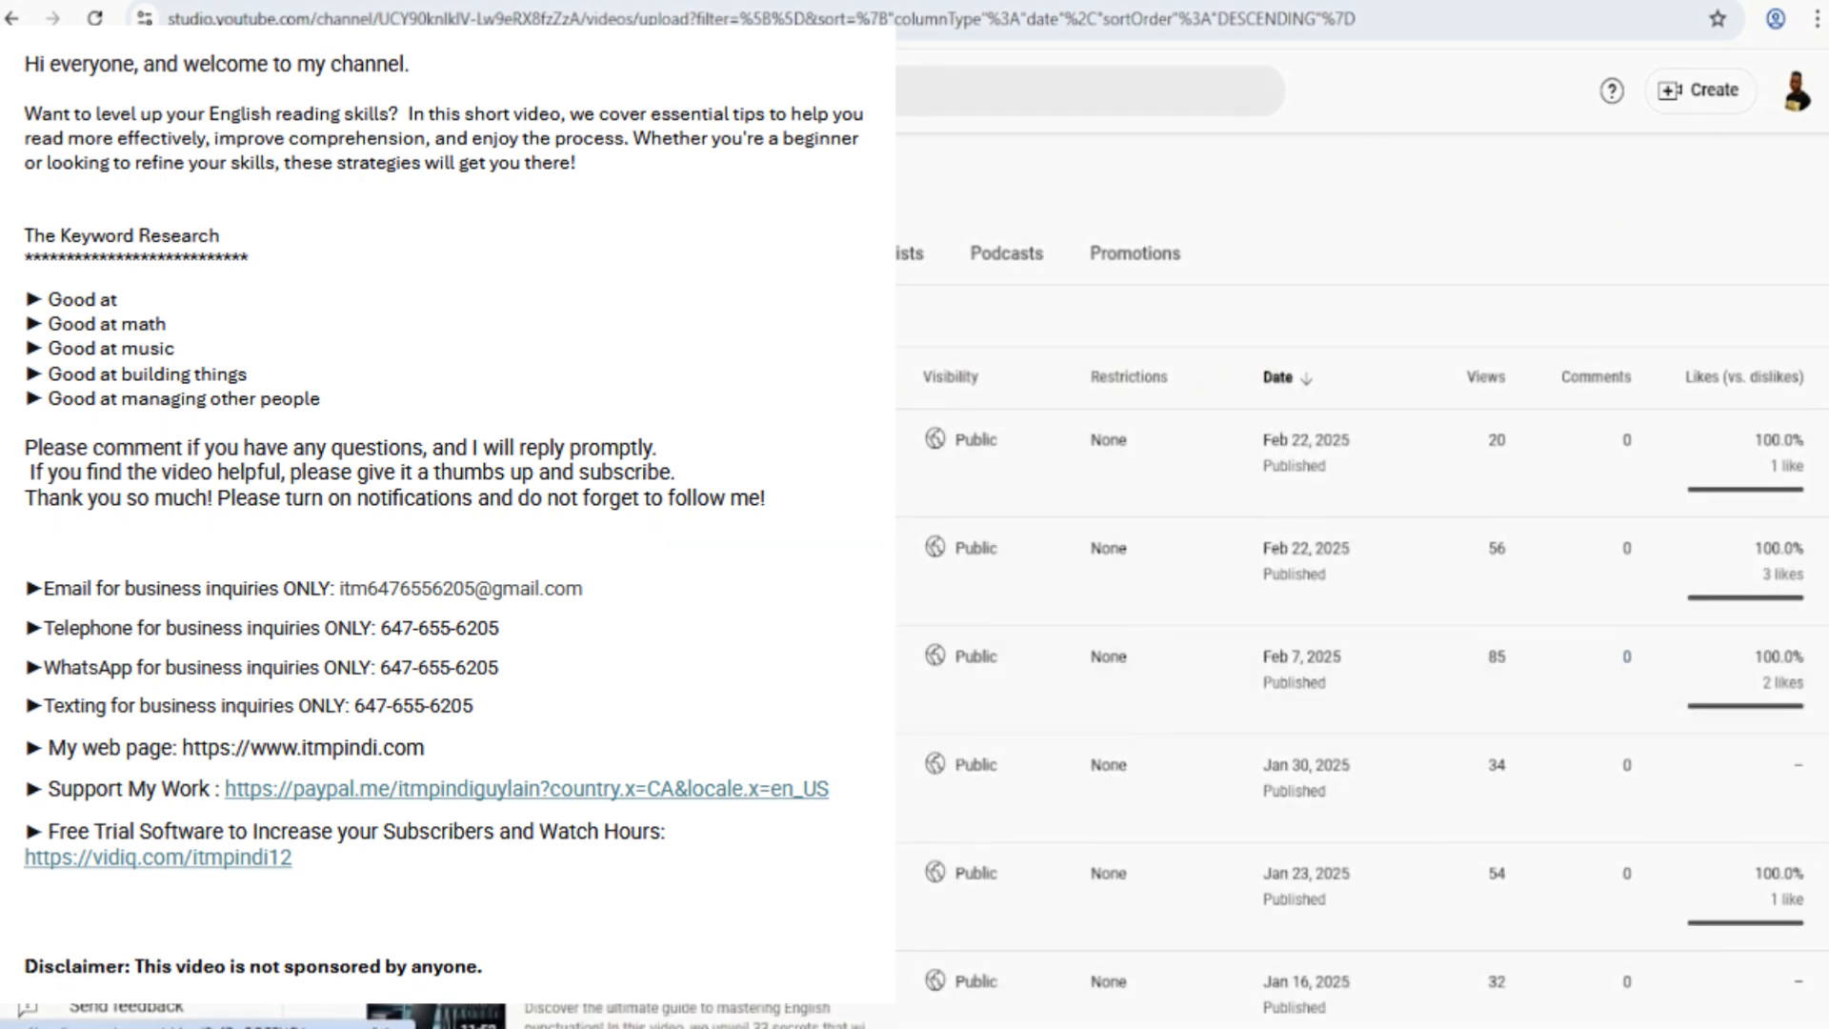
left_click(613, 253)
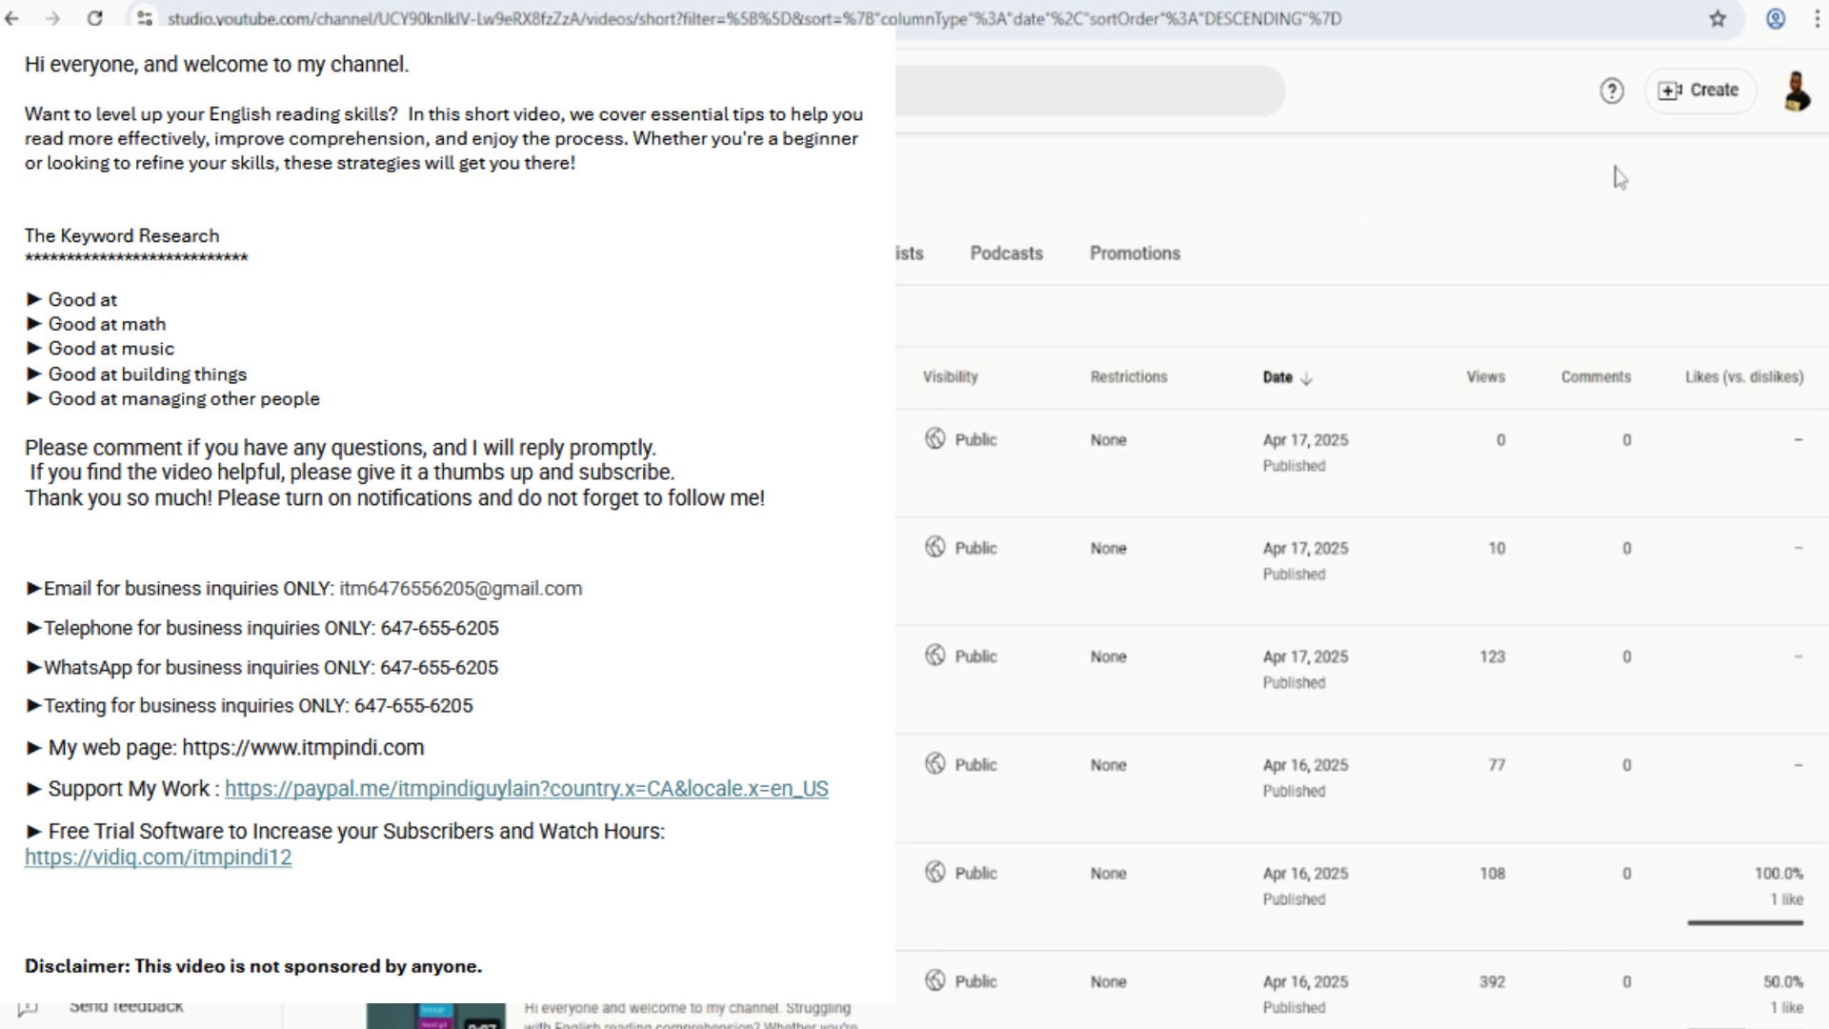
Start a new video upload and browse to the YouTube Video folder inside Downloads.
left_click(1727, 113)
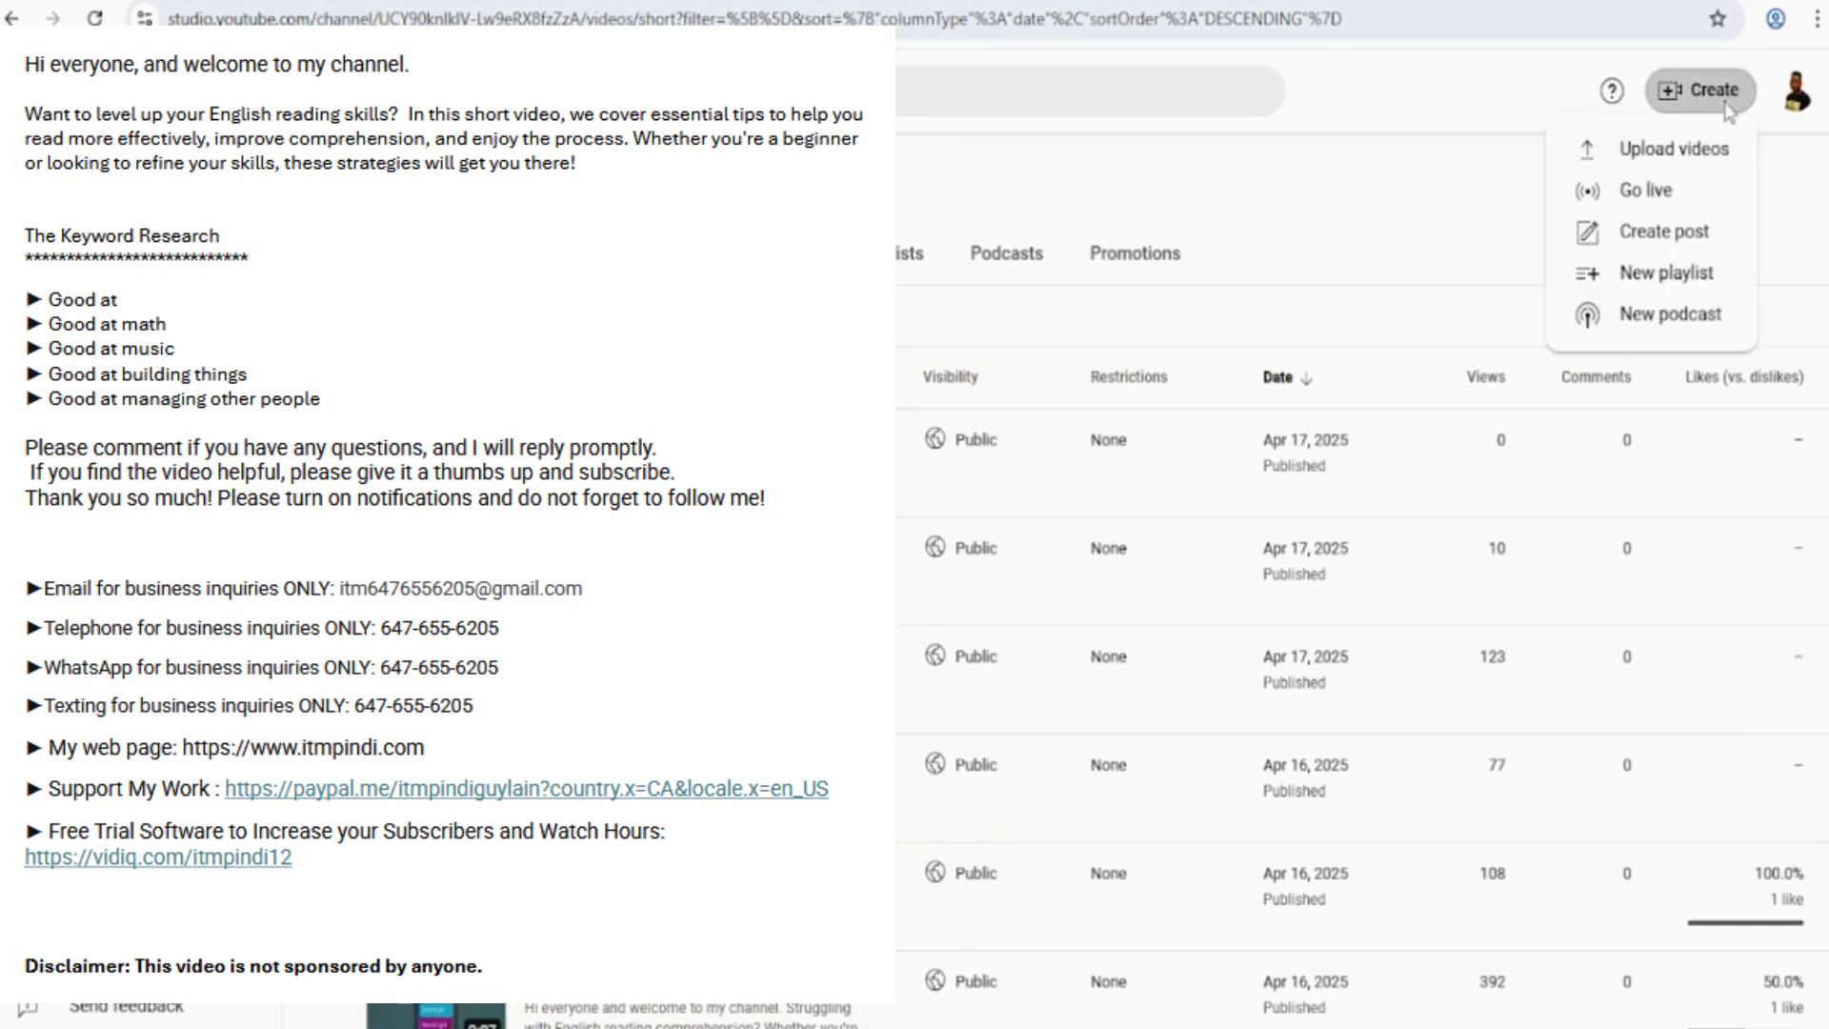
left_click(1702, 170)
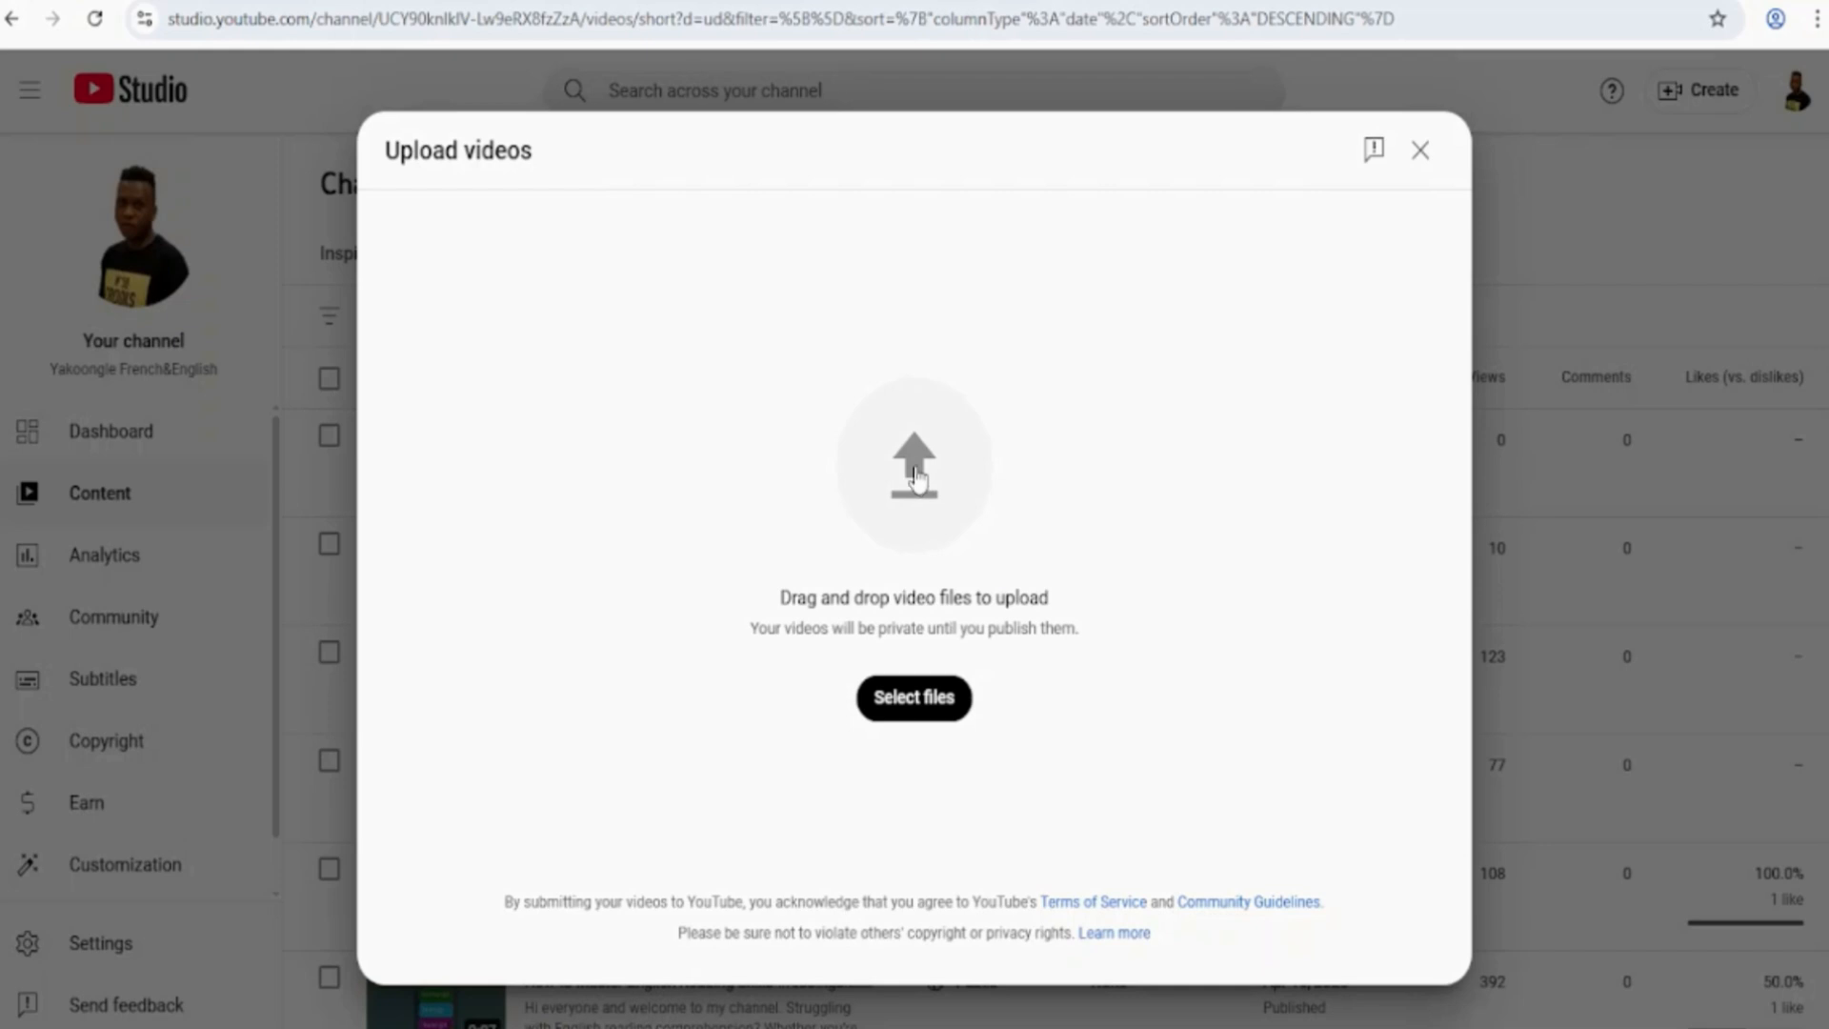
left_click(916, 481)
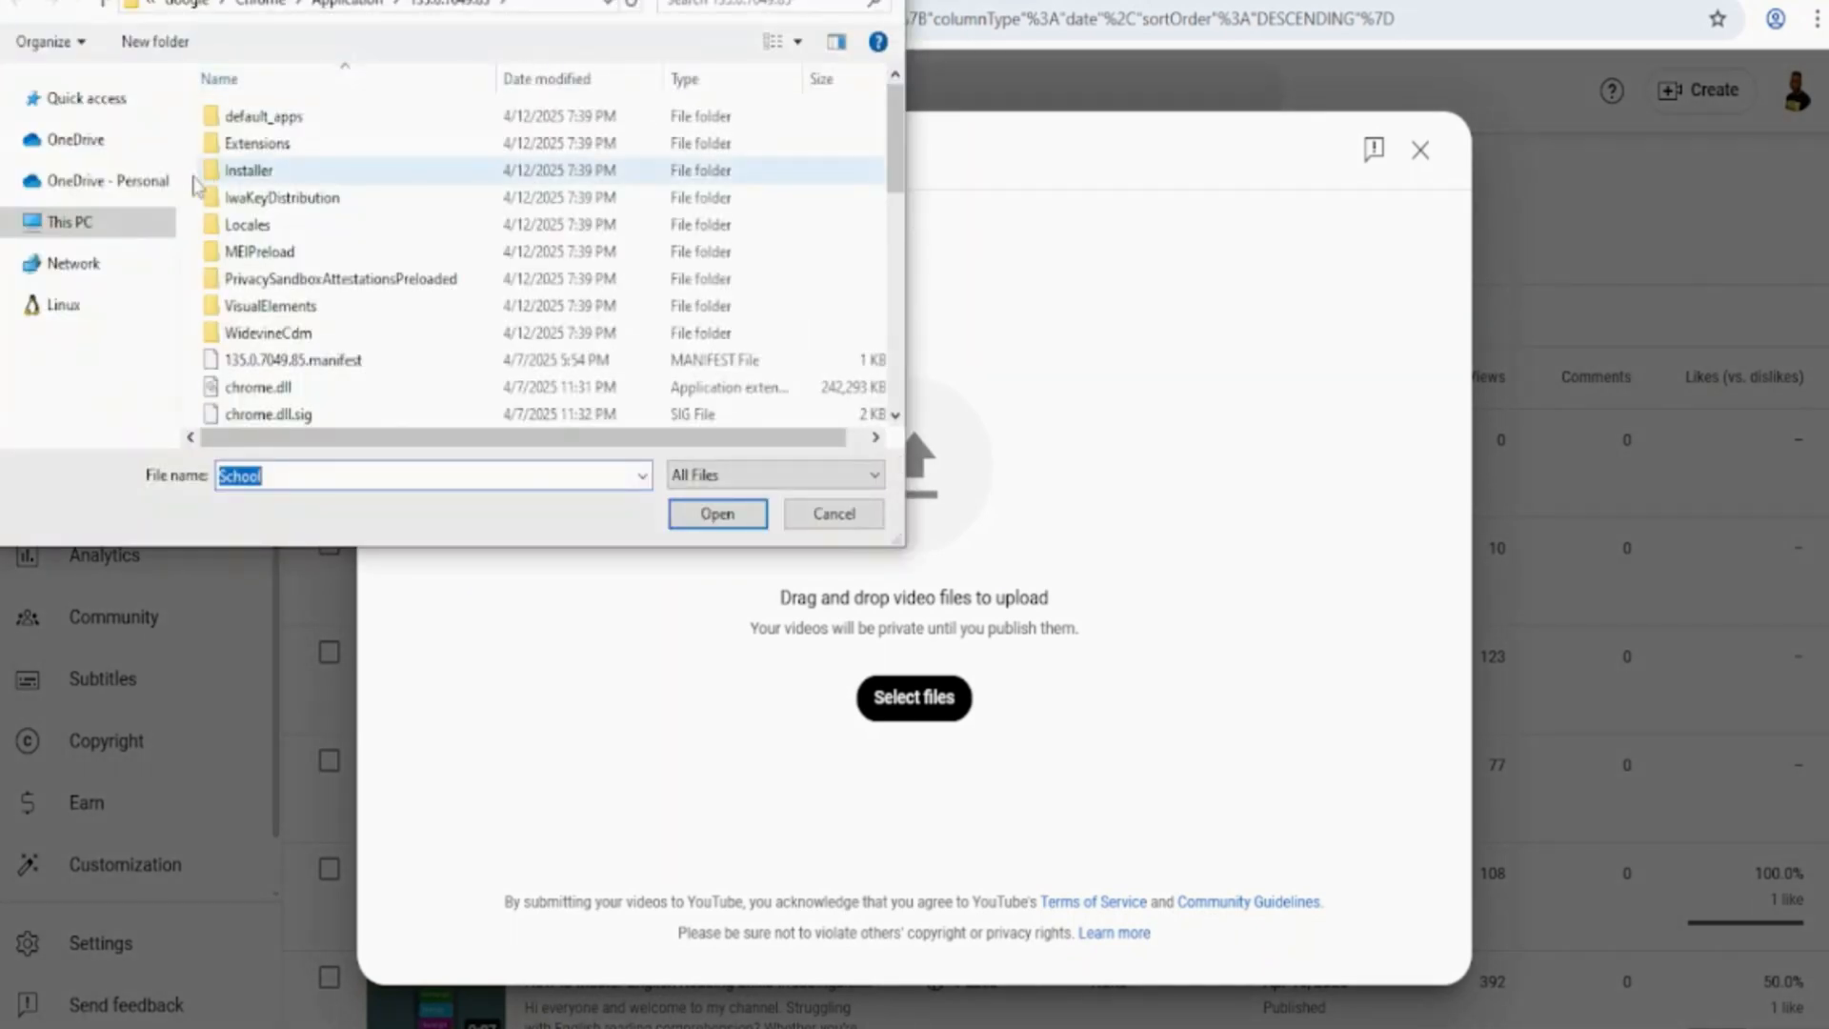
left_click(86, 227)
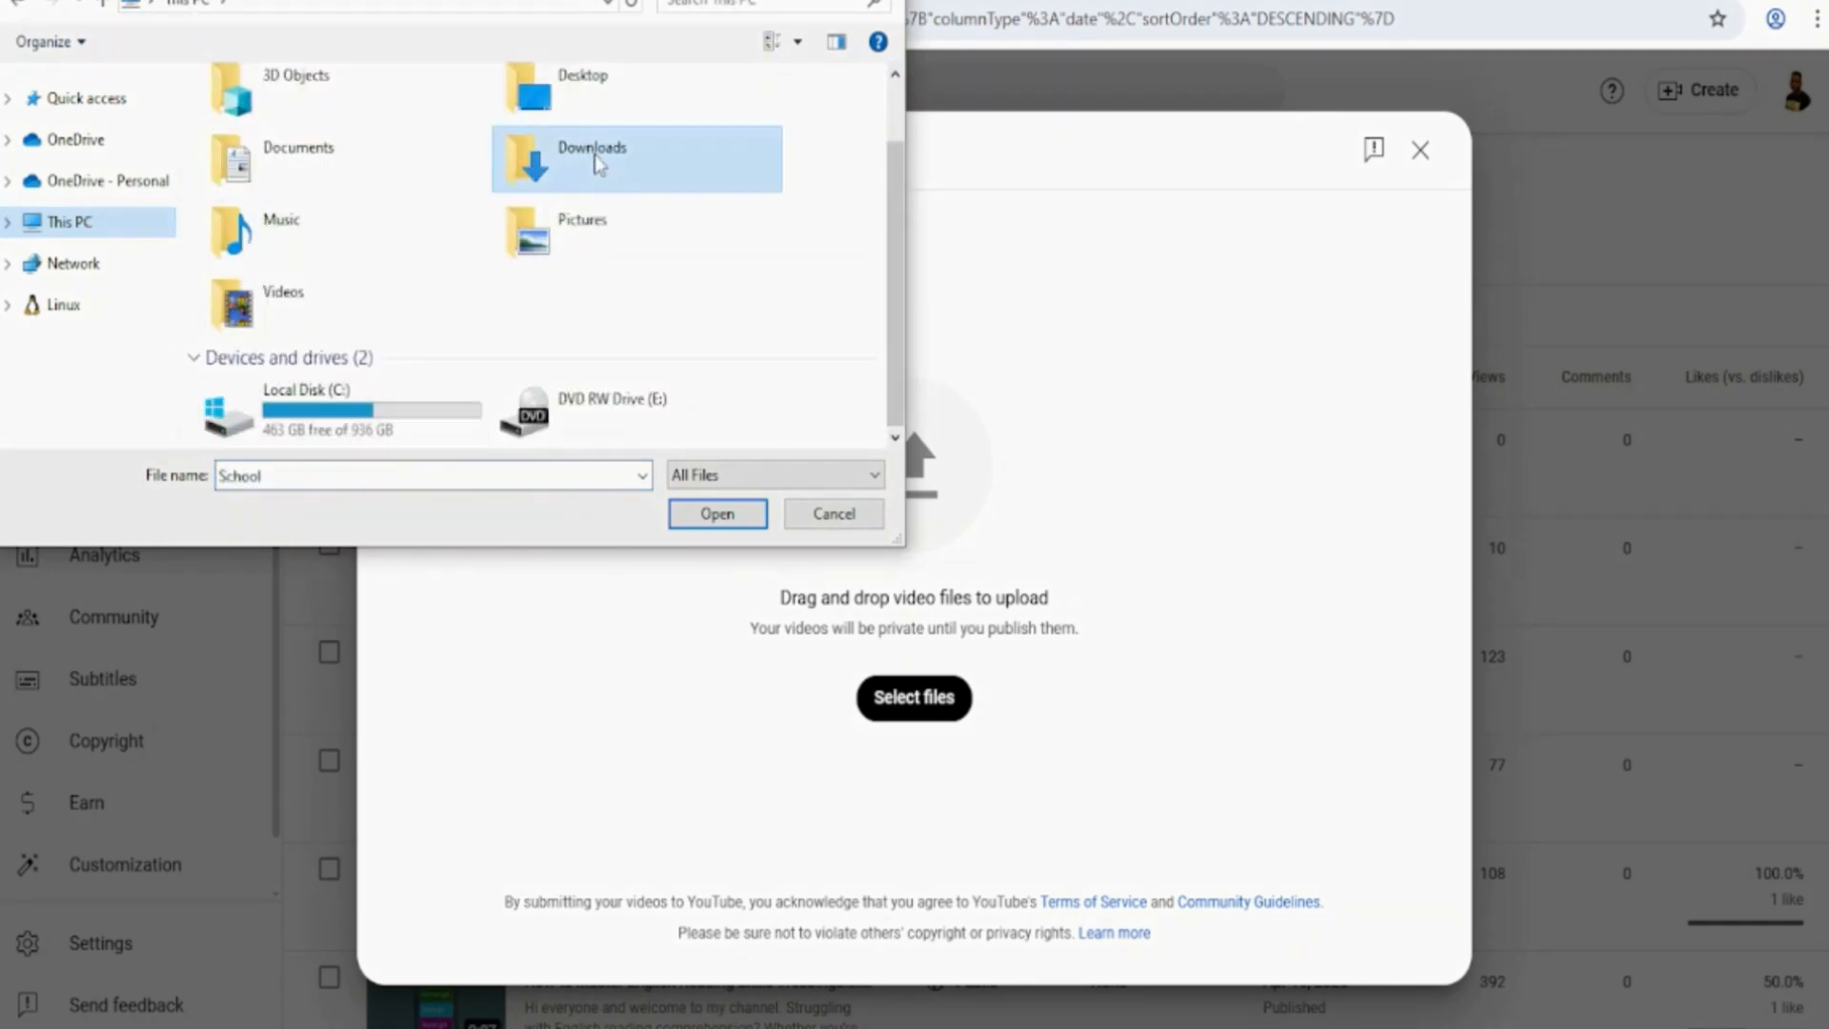
double_click(599, 160)
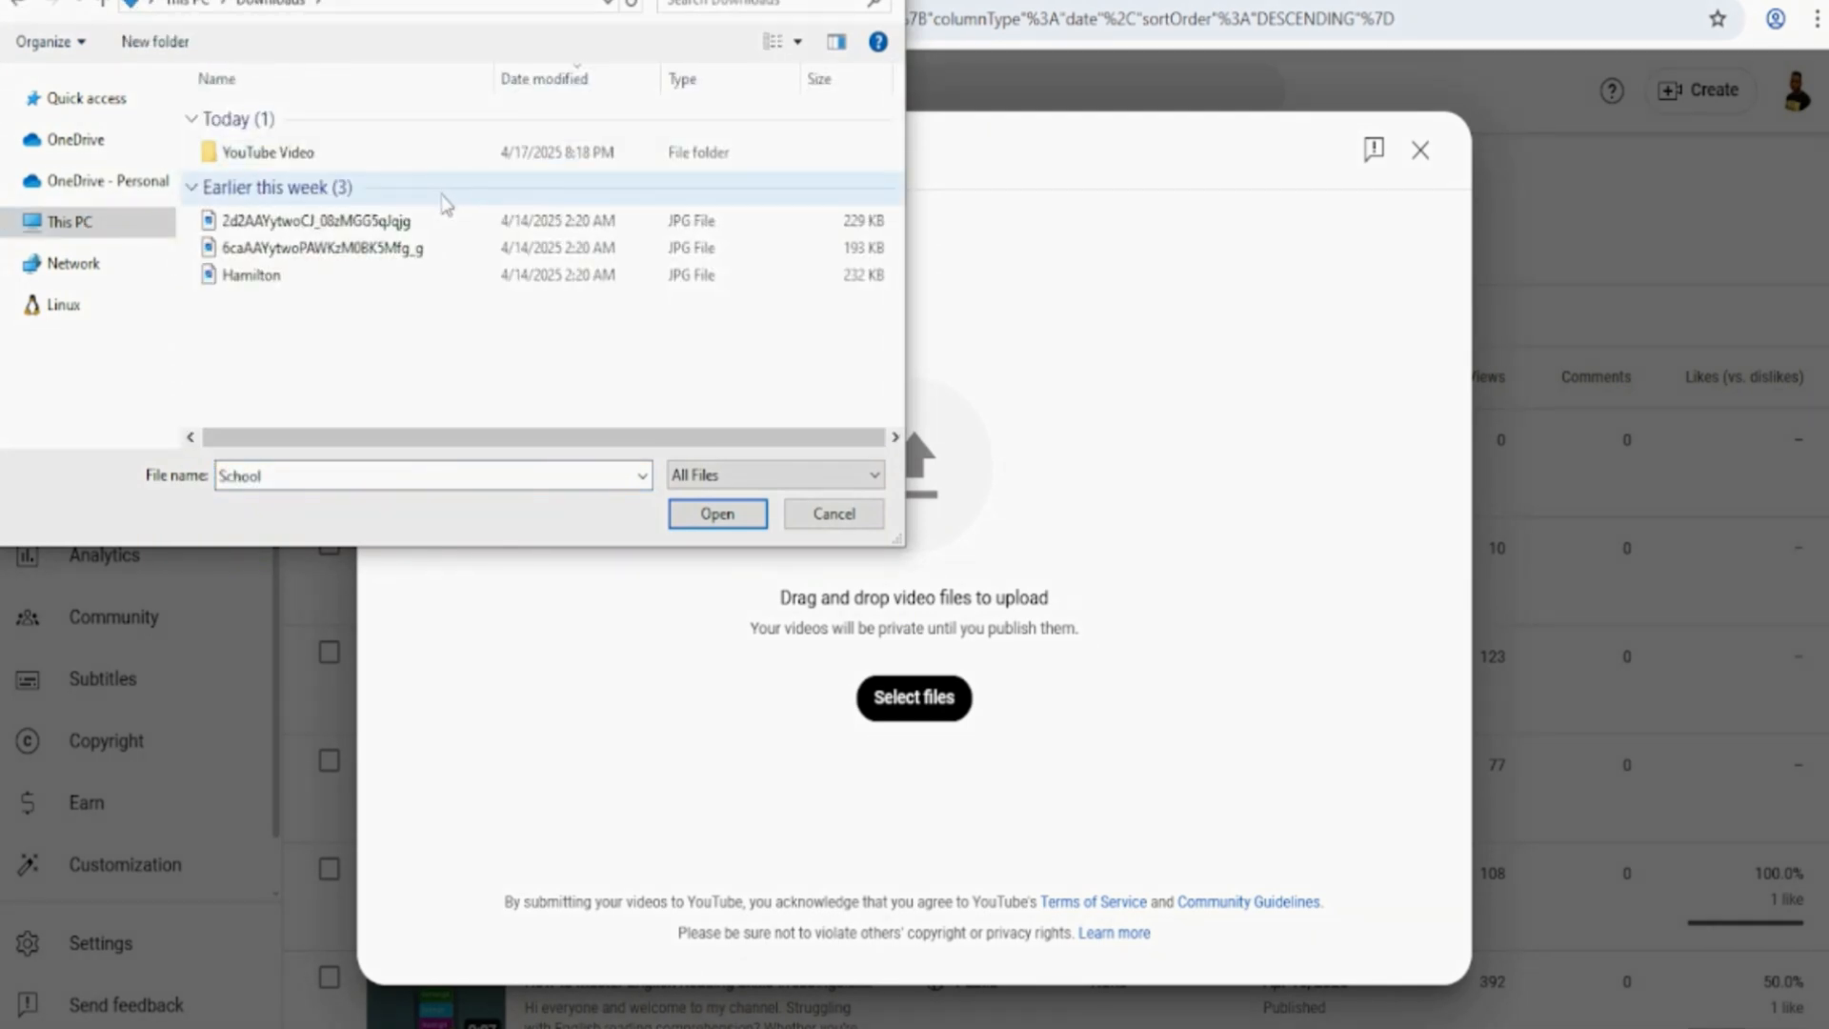
double_click(243, 154)
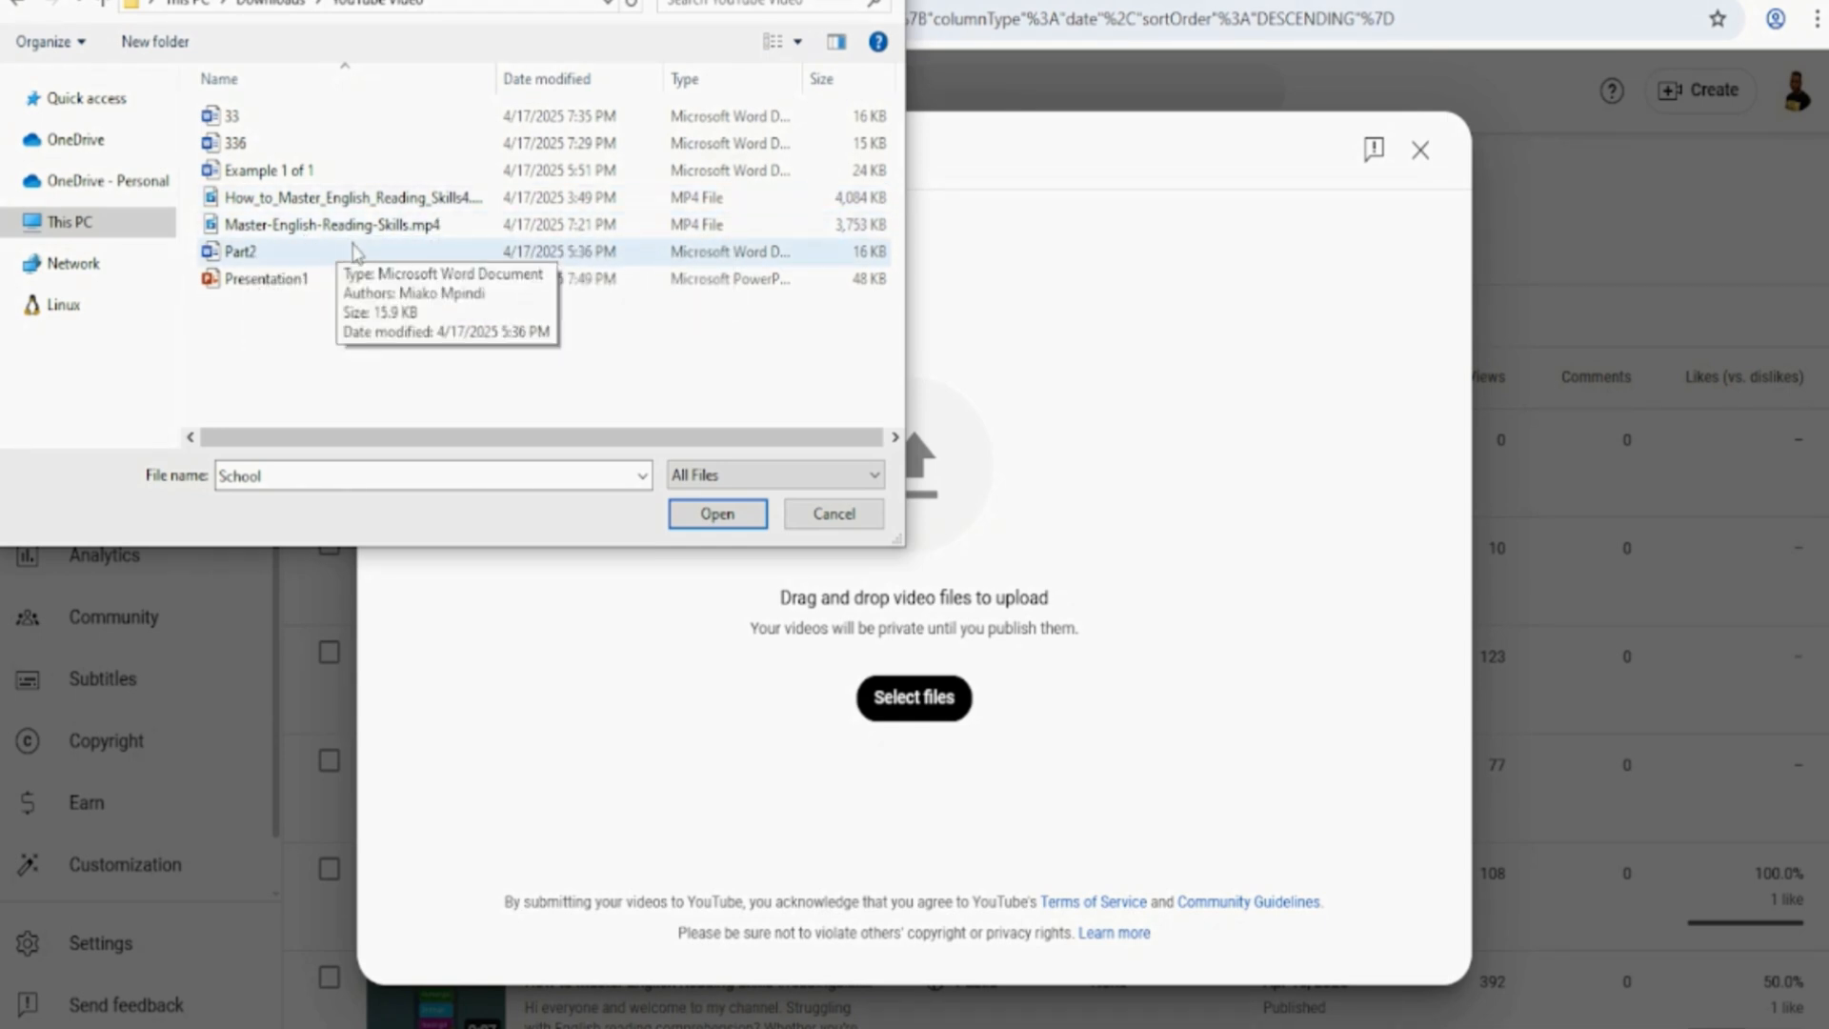
Rename the How_to_Master_English_Reading_Skills4 video file to How_to_Master_English_Reading_Skills.mp and upload it.
left_click(381, 208)
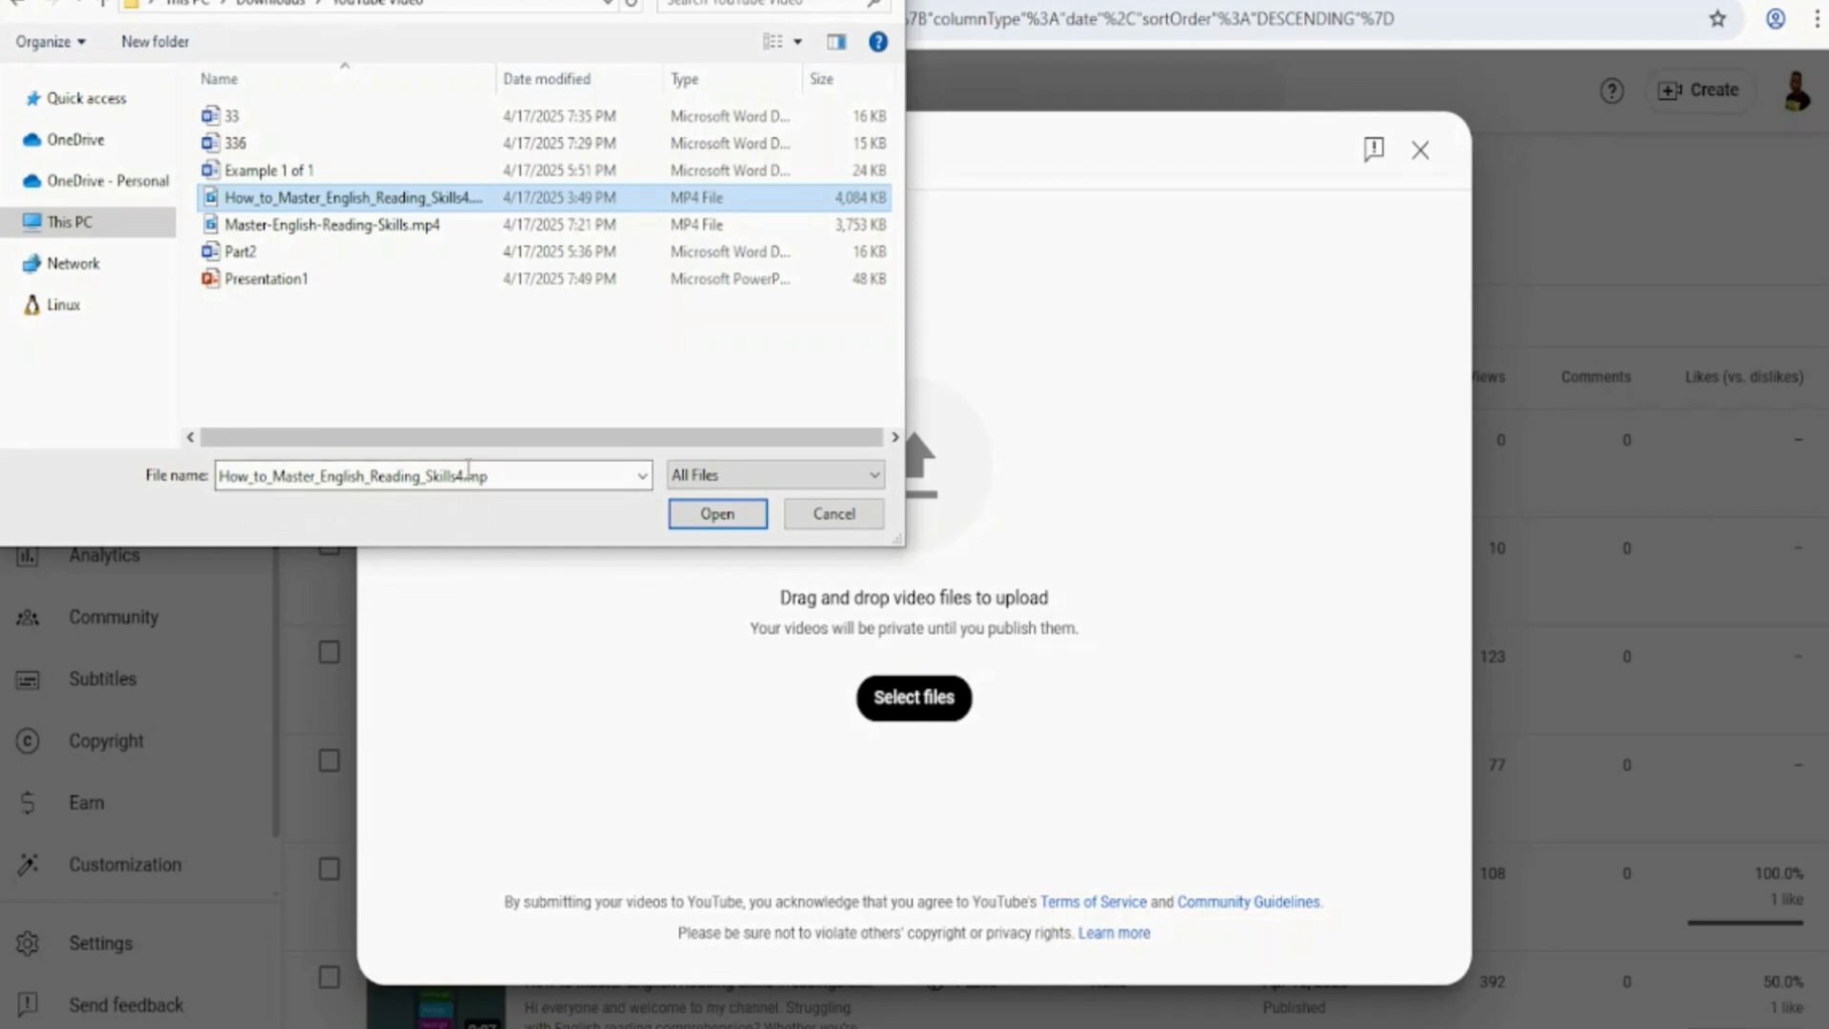
right_click(474, 196)
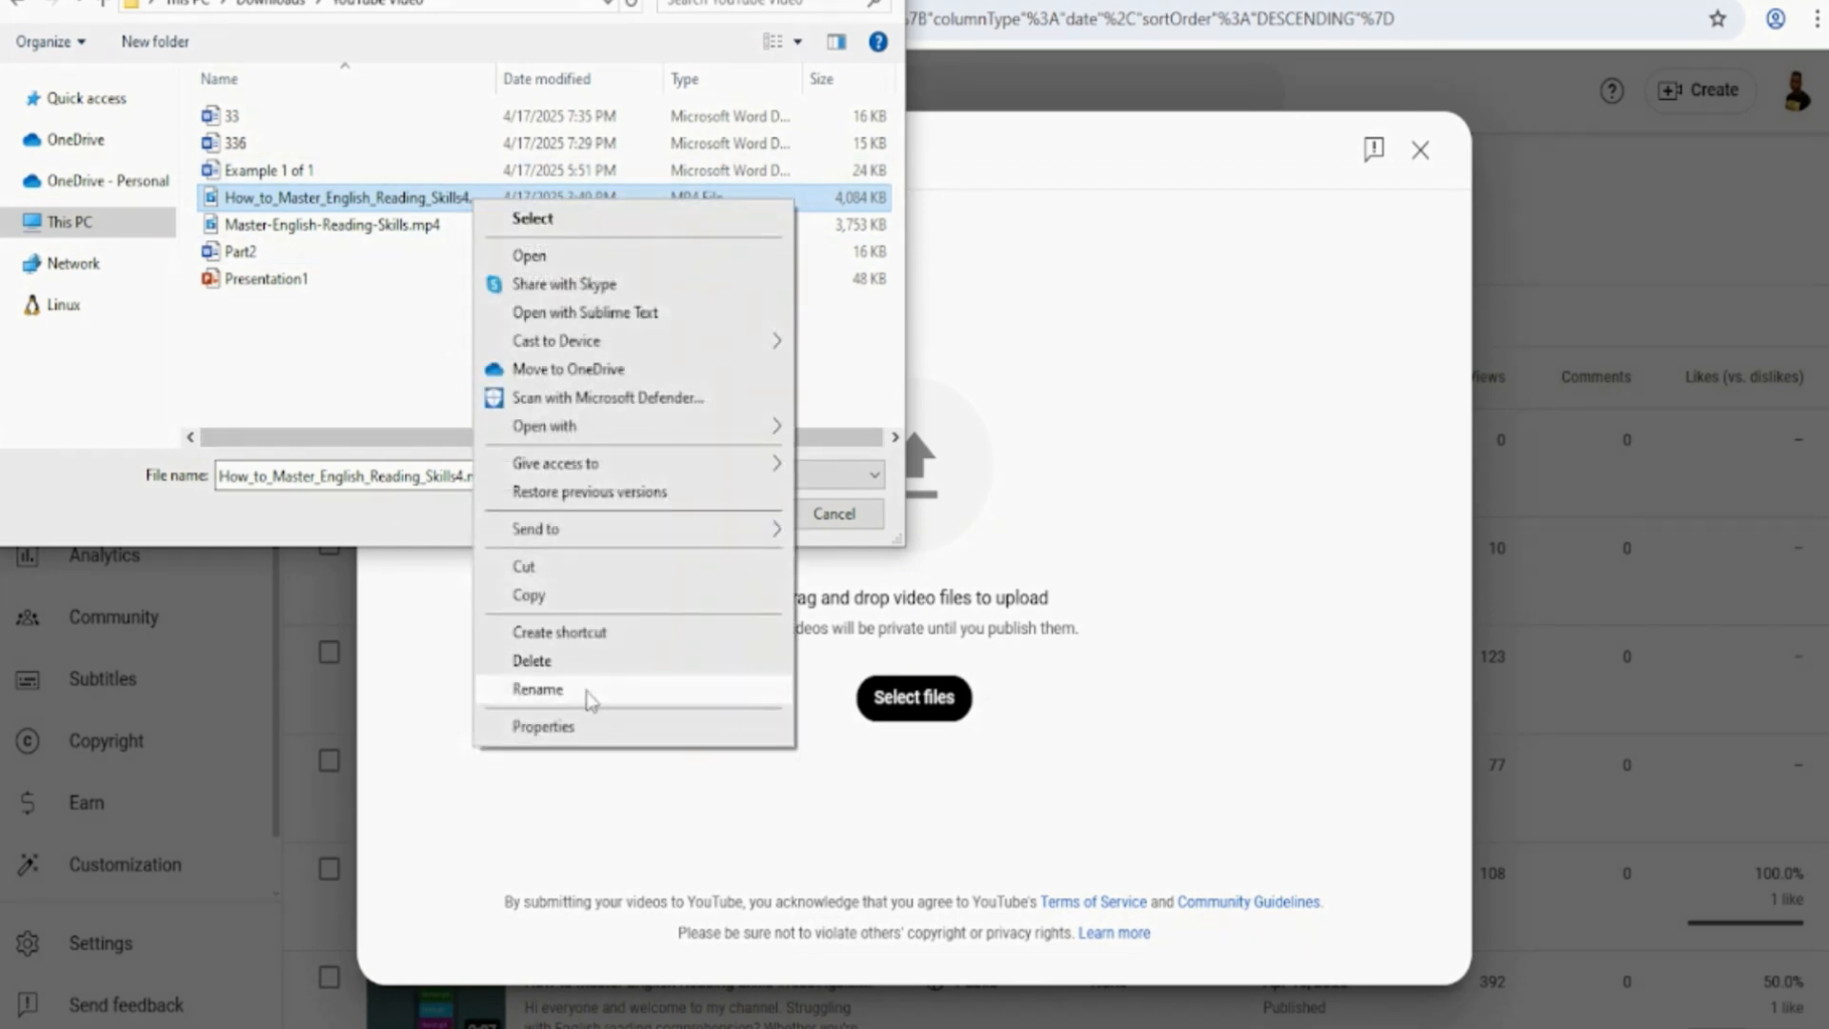
left_click(591, 701)
left_click(468, 196)
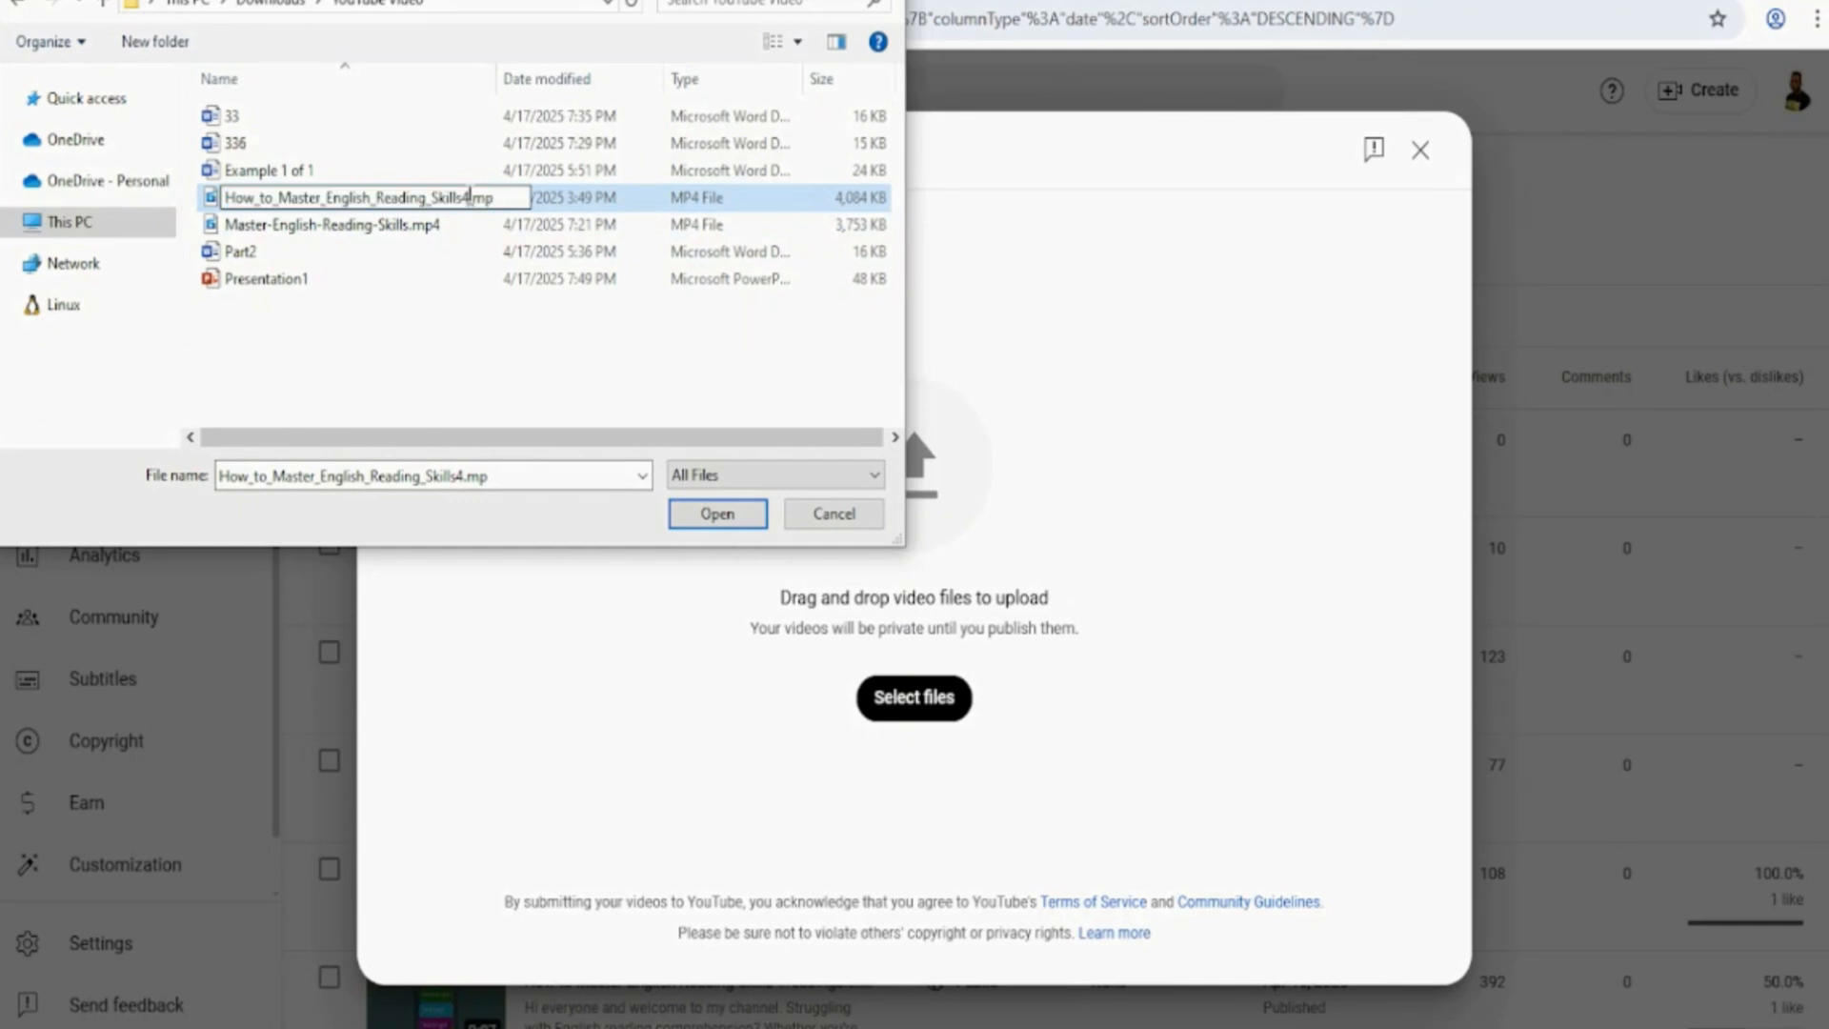
key("BackSpace")
left_click(661, 324)
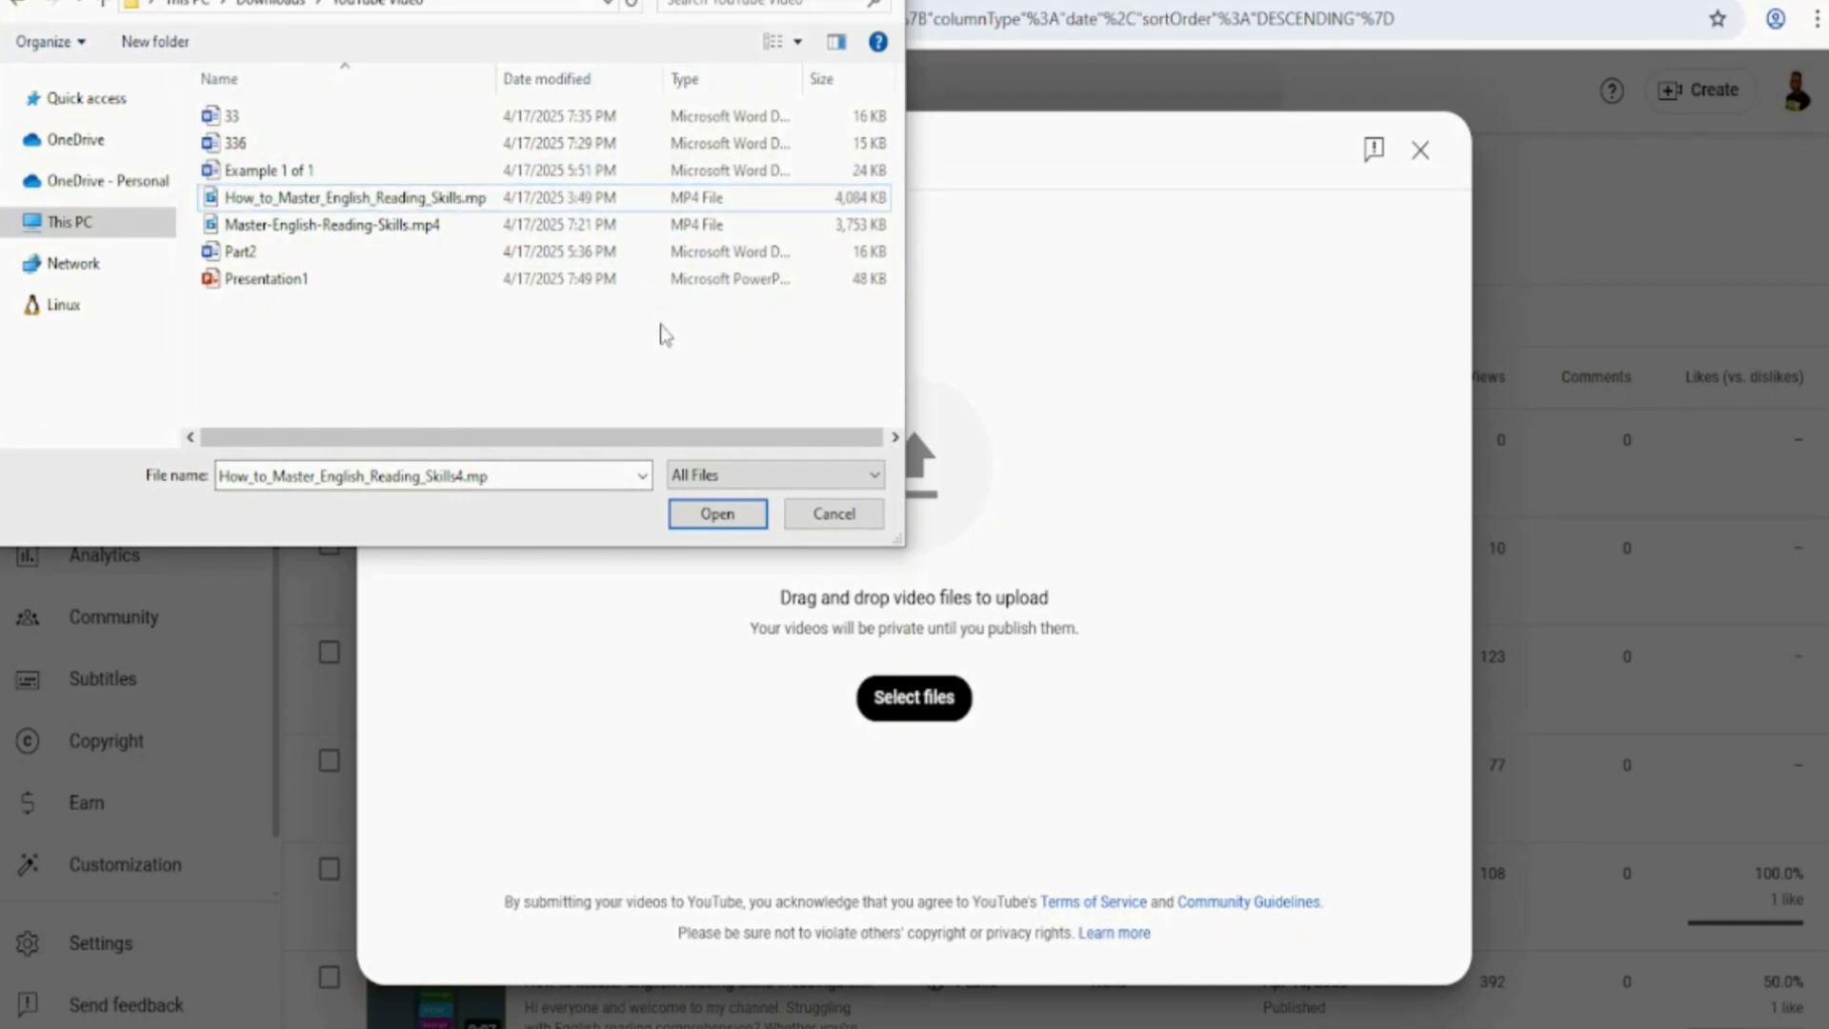
left_click(423, 199)
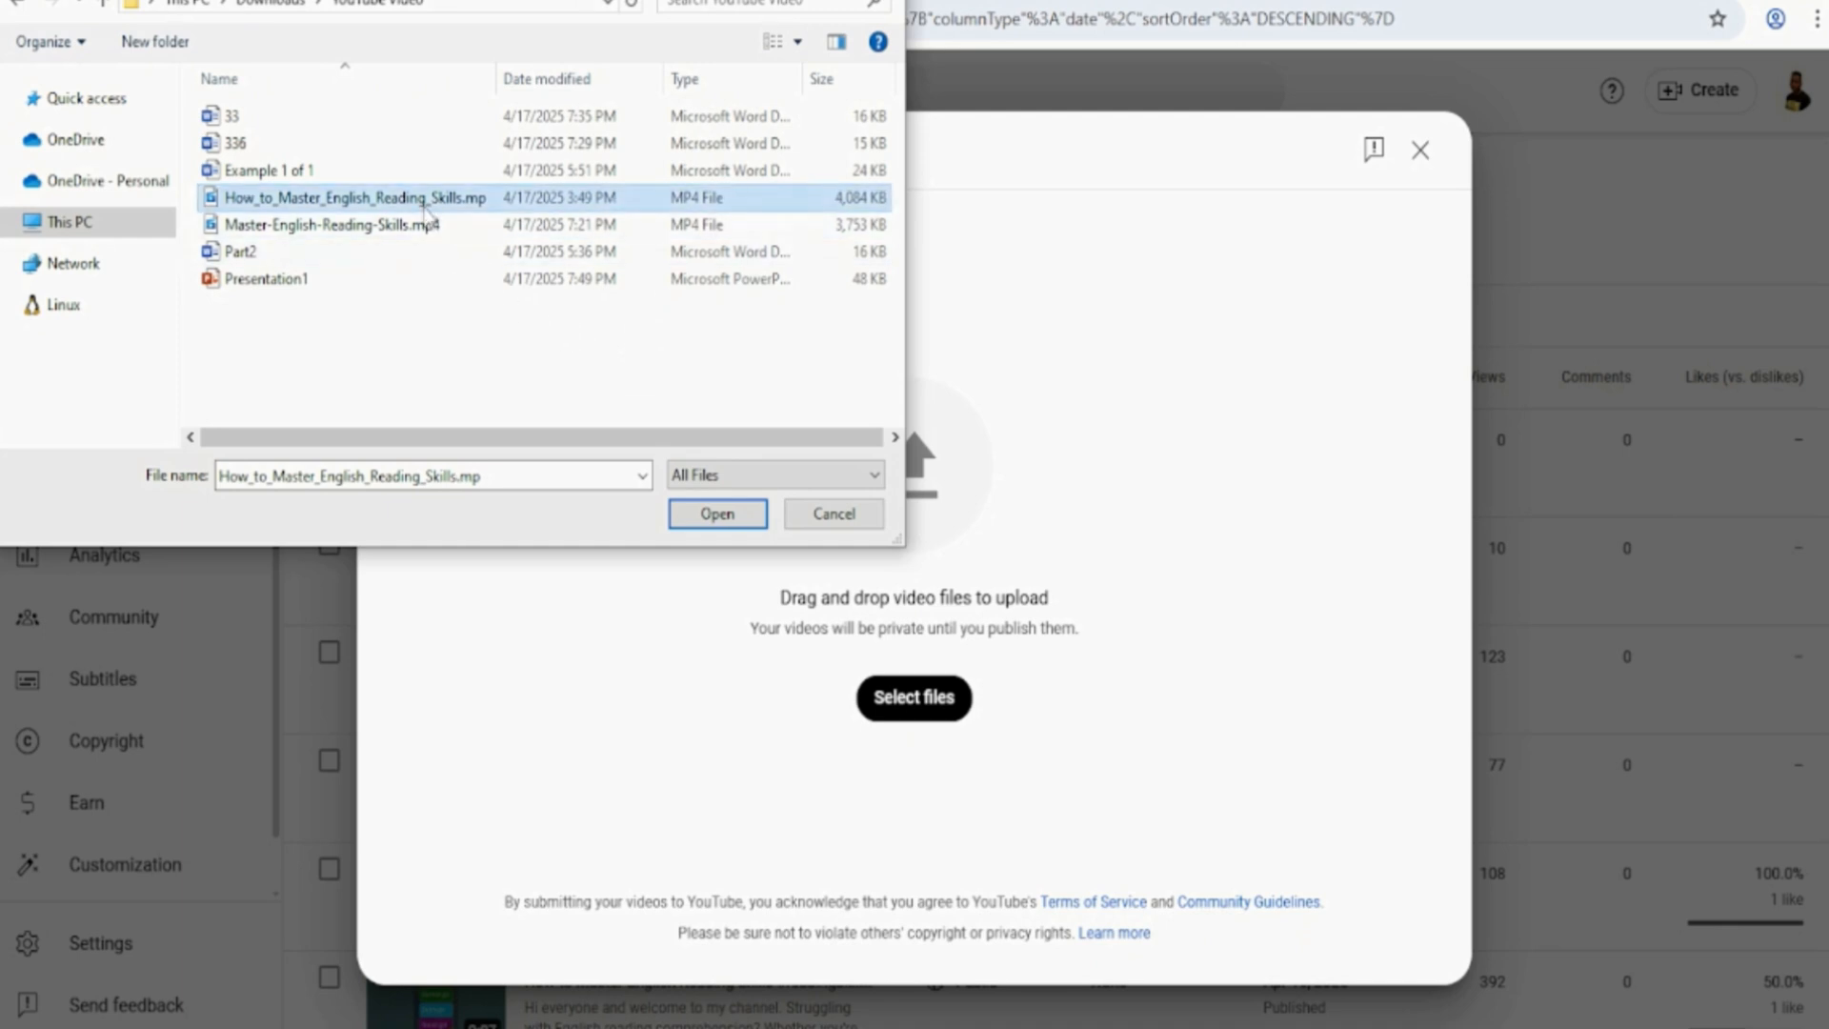
left_click(719, 514)
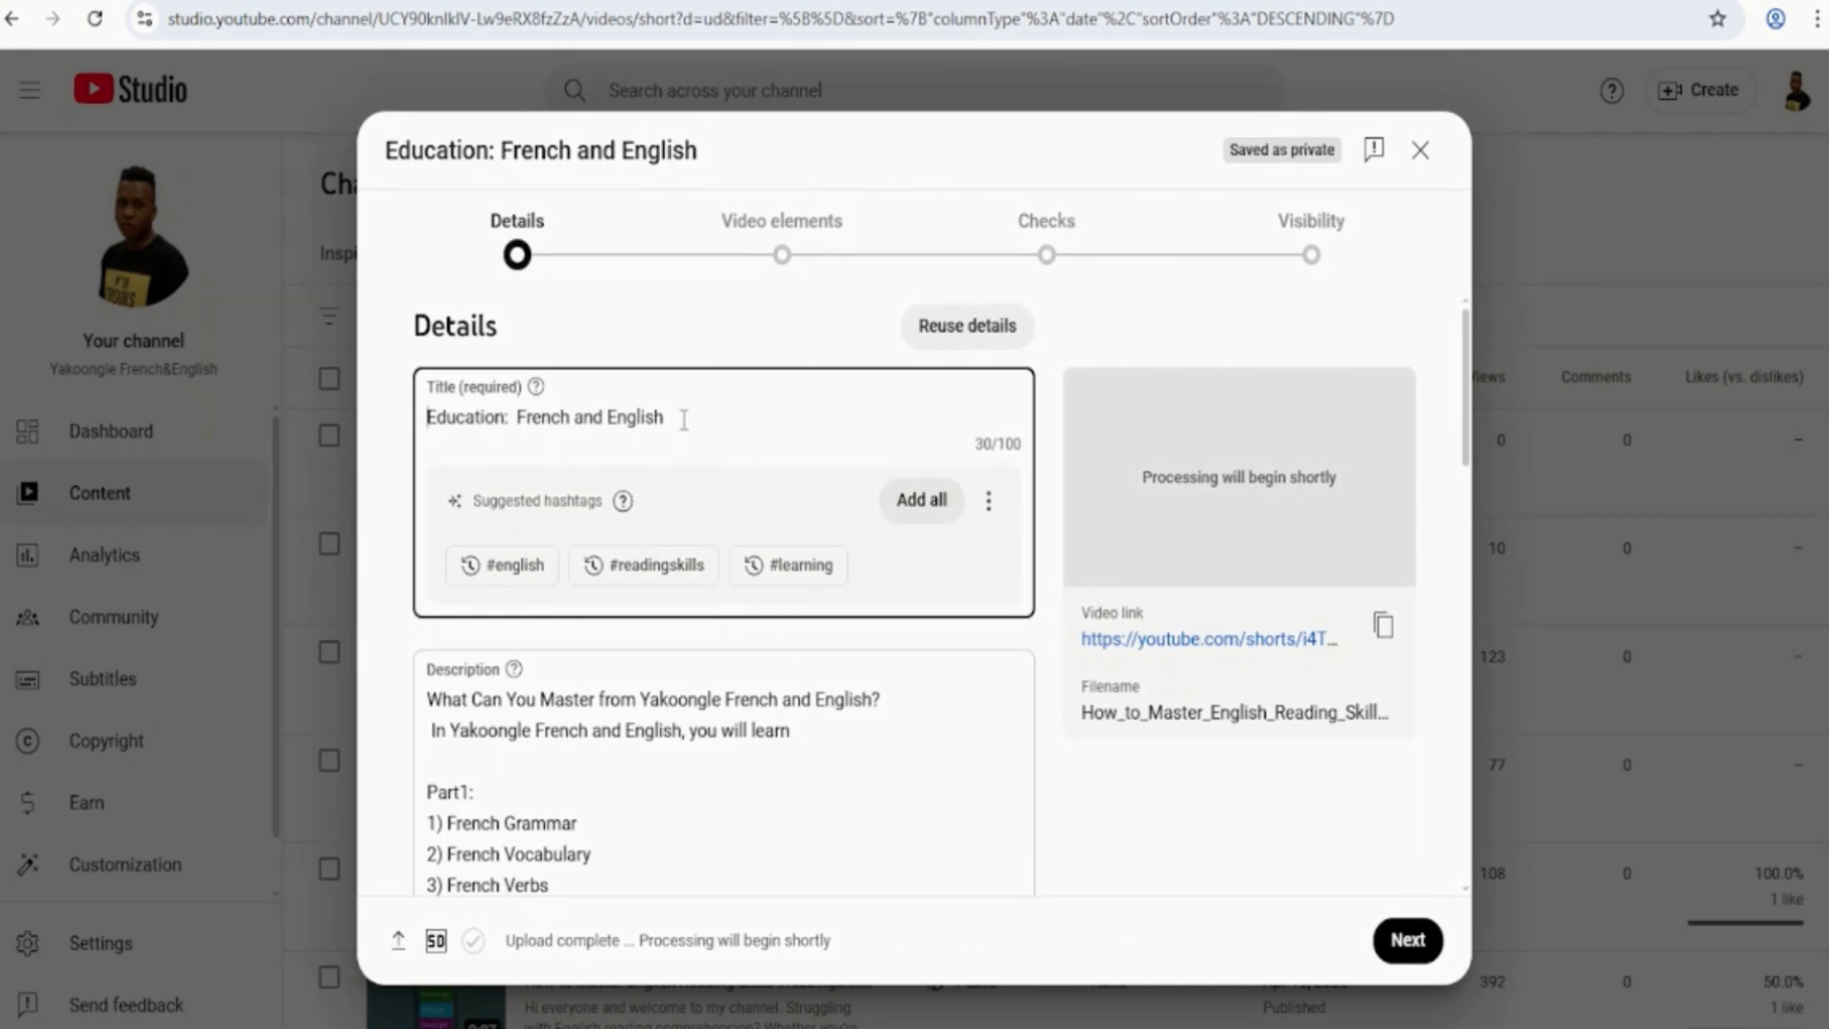
Replace the default video title with "How to Master English Reading Skills".
key("ctrl+a")
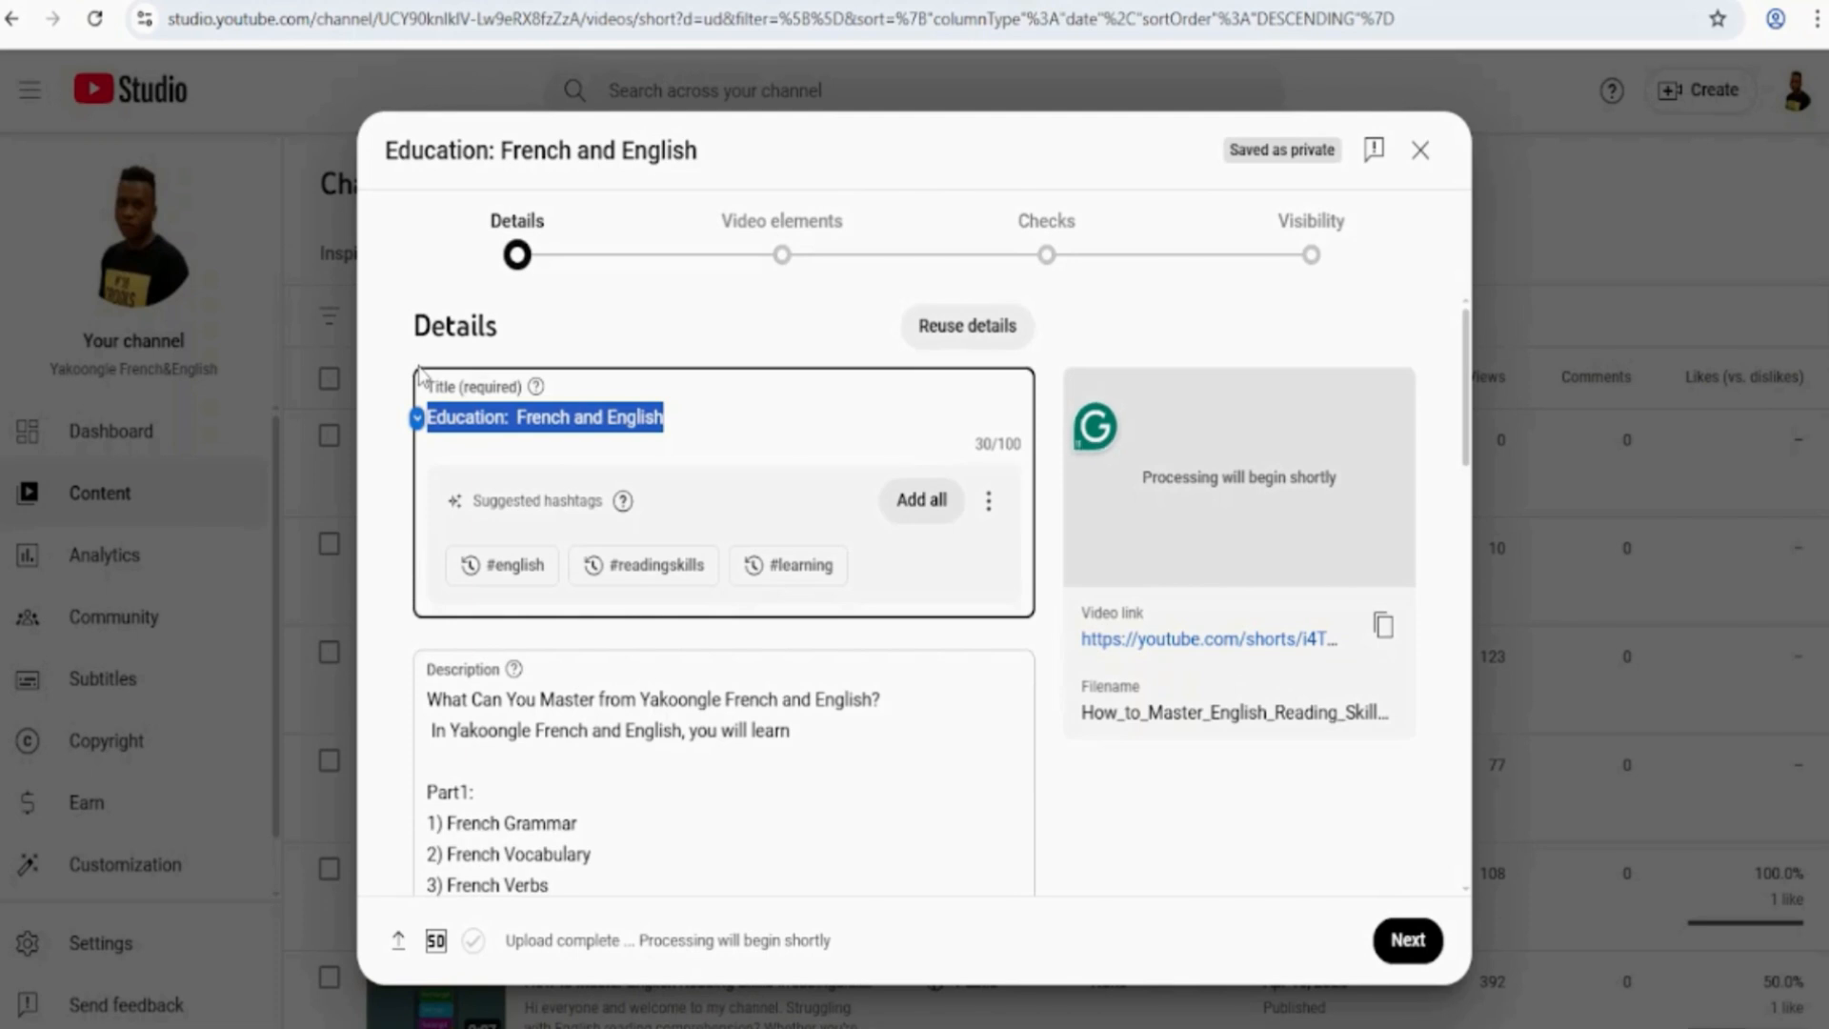
type("How t")
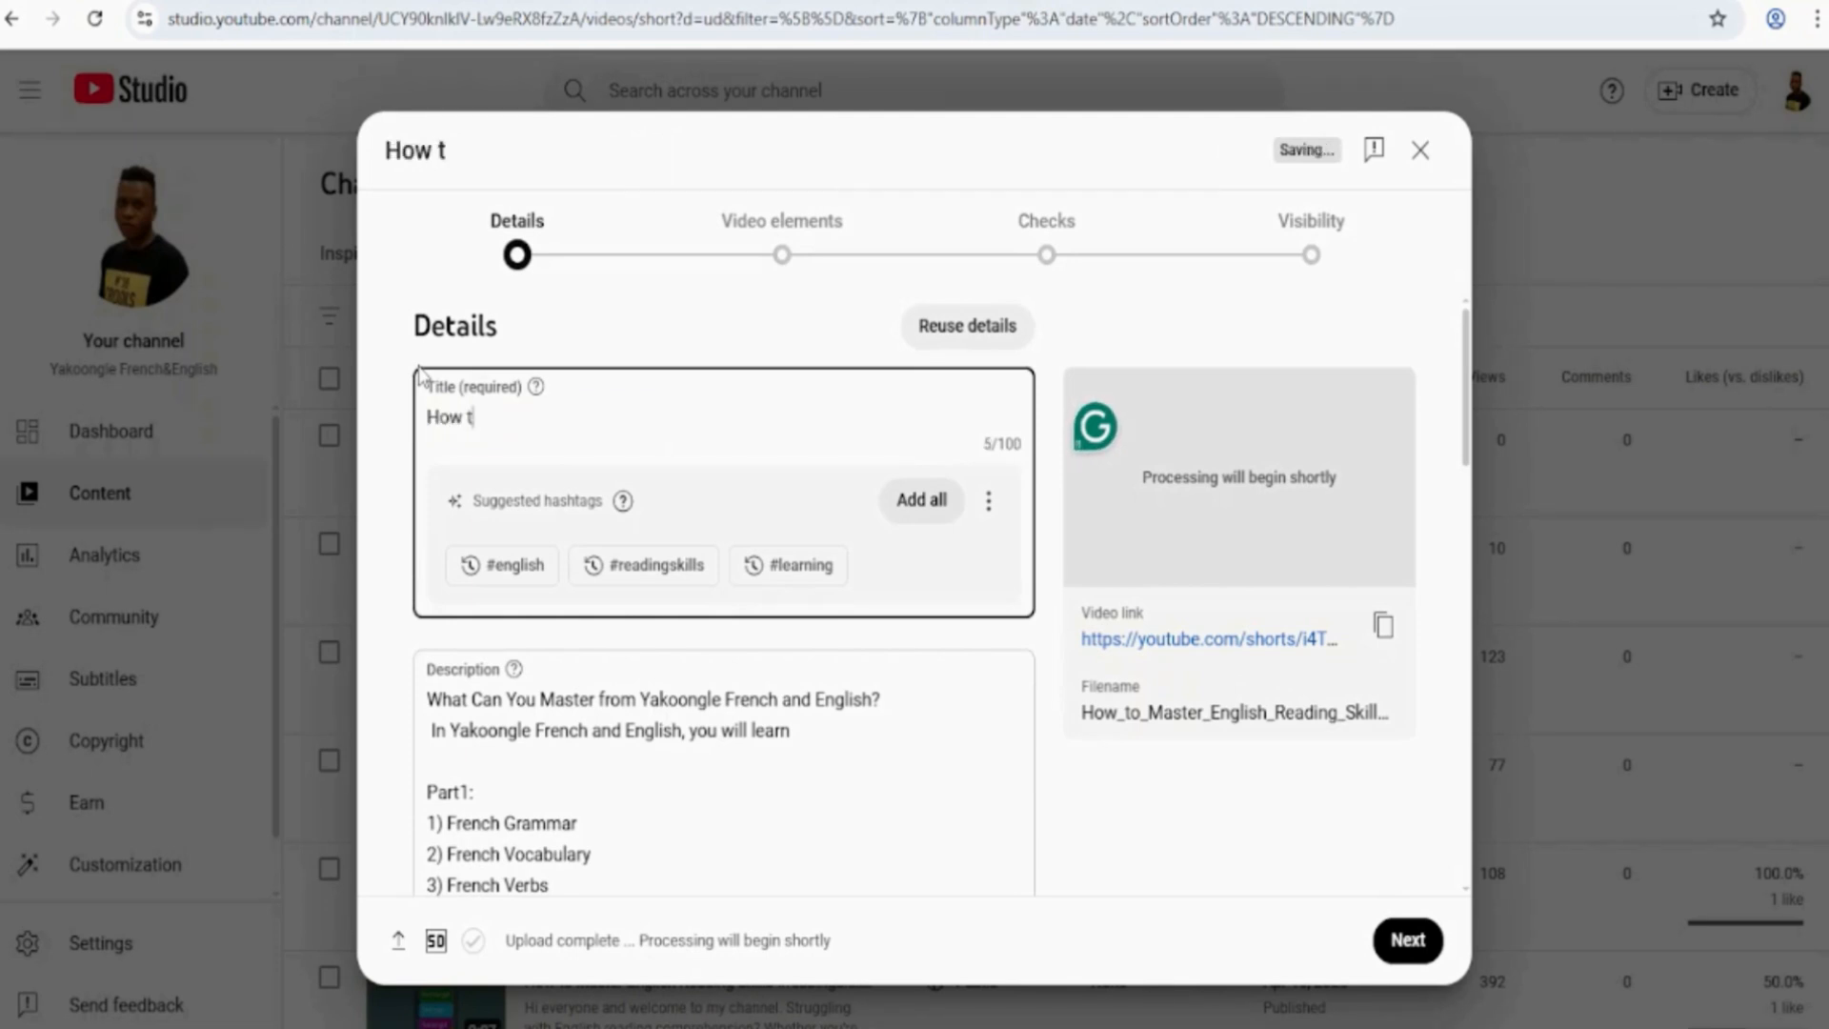
type("o Mast")
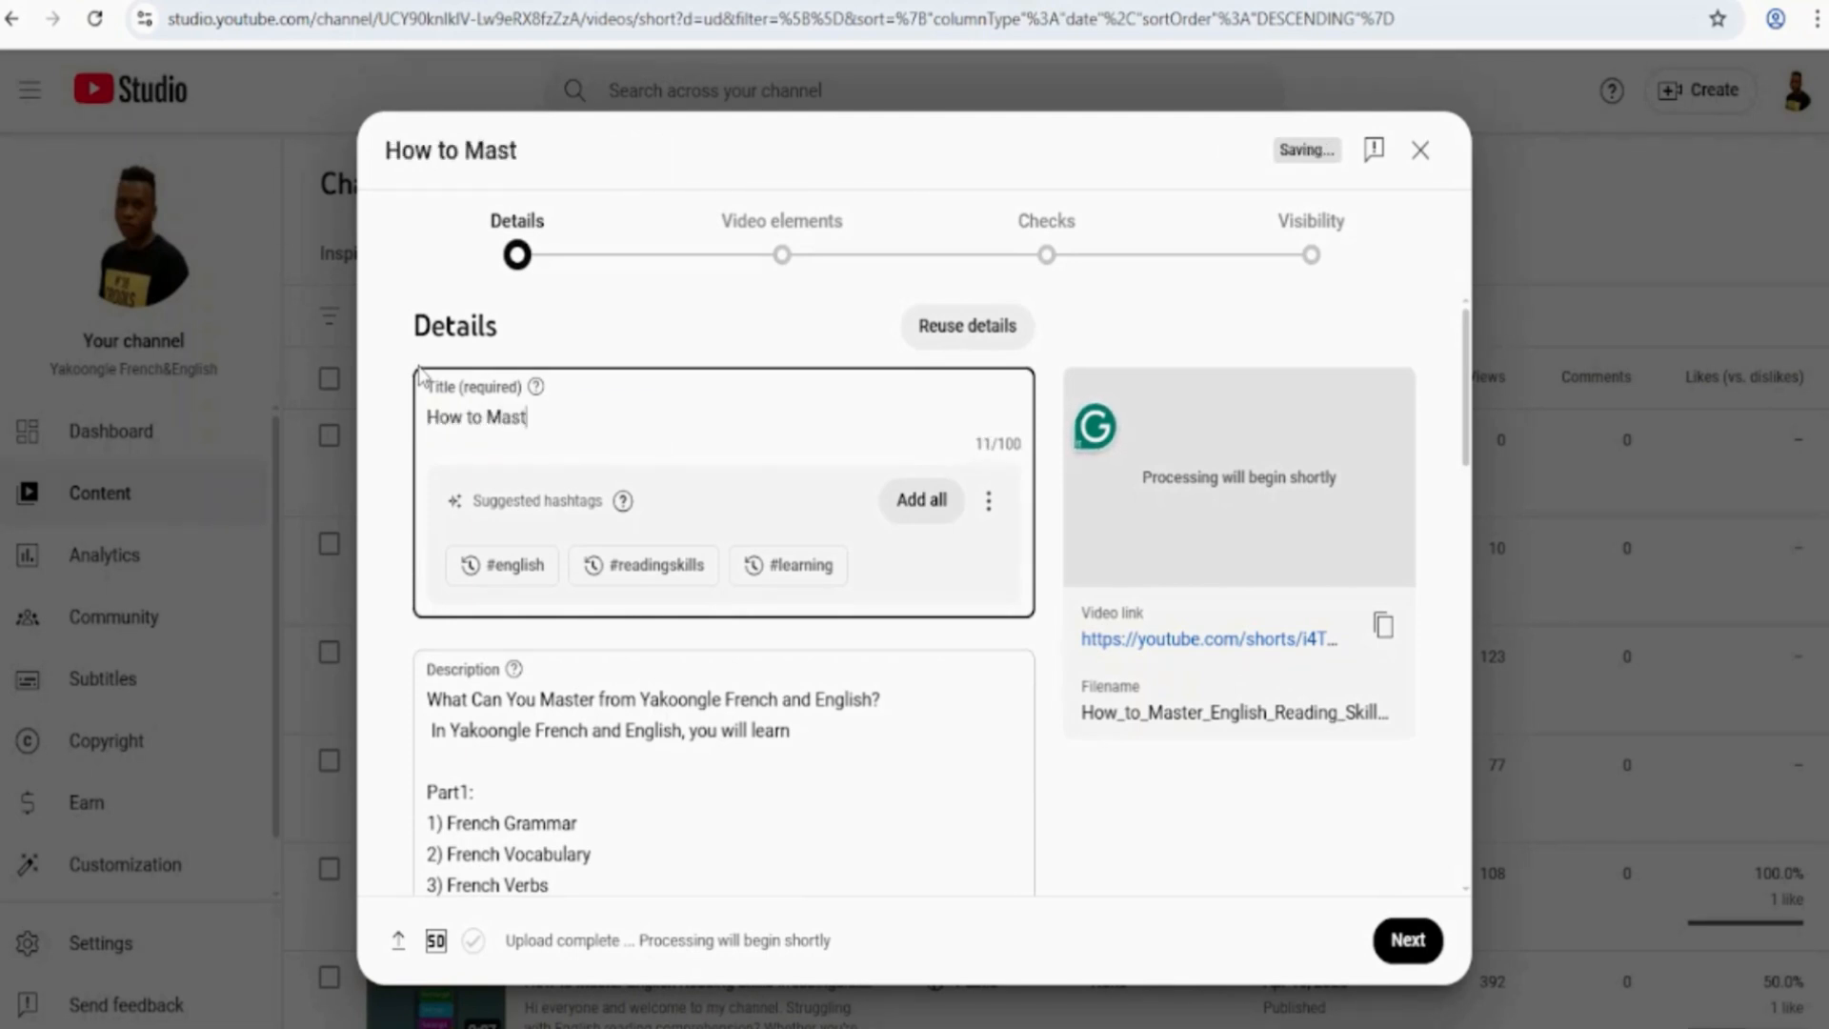
type("er English ")
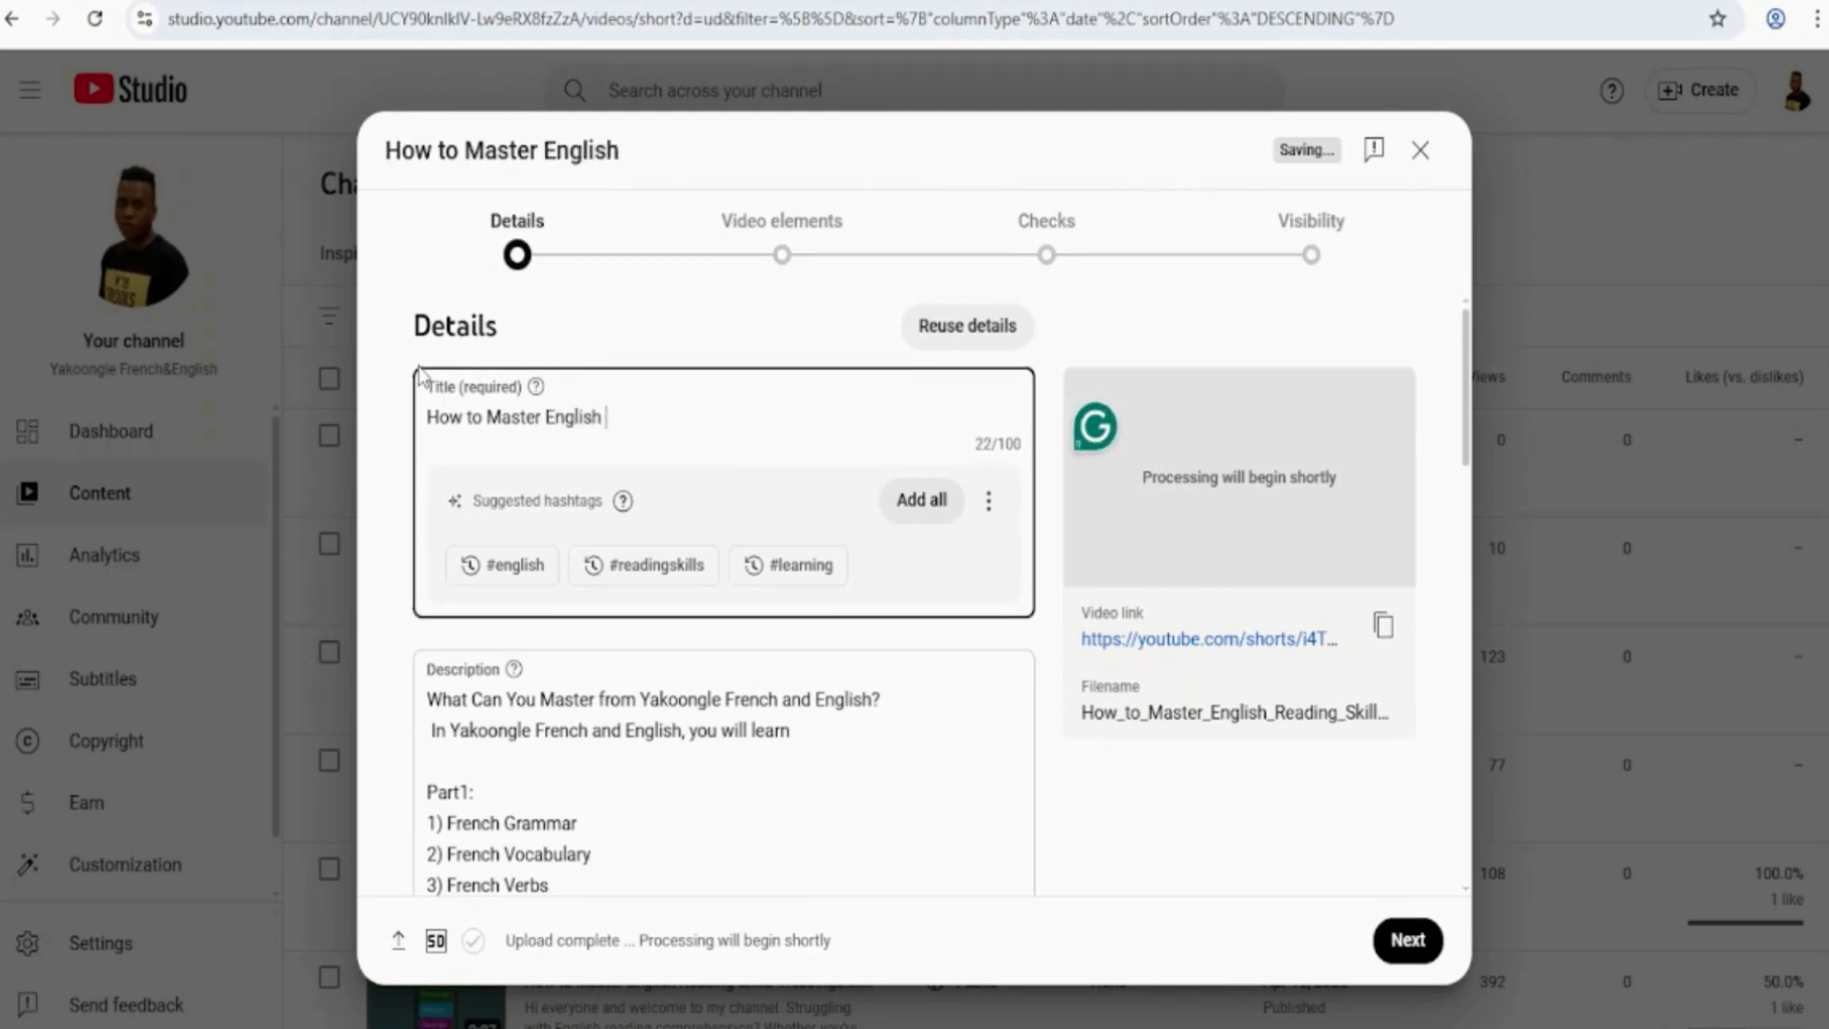
type("Readin")
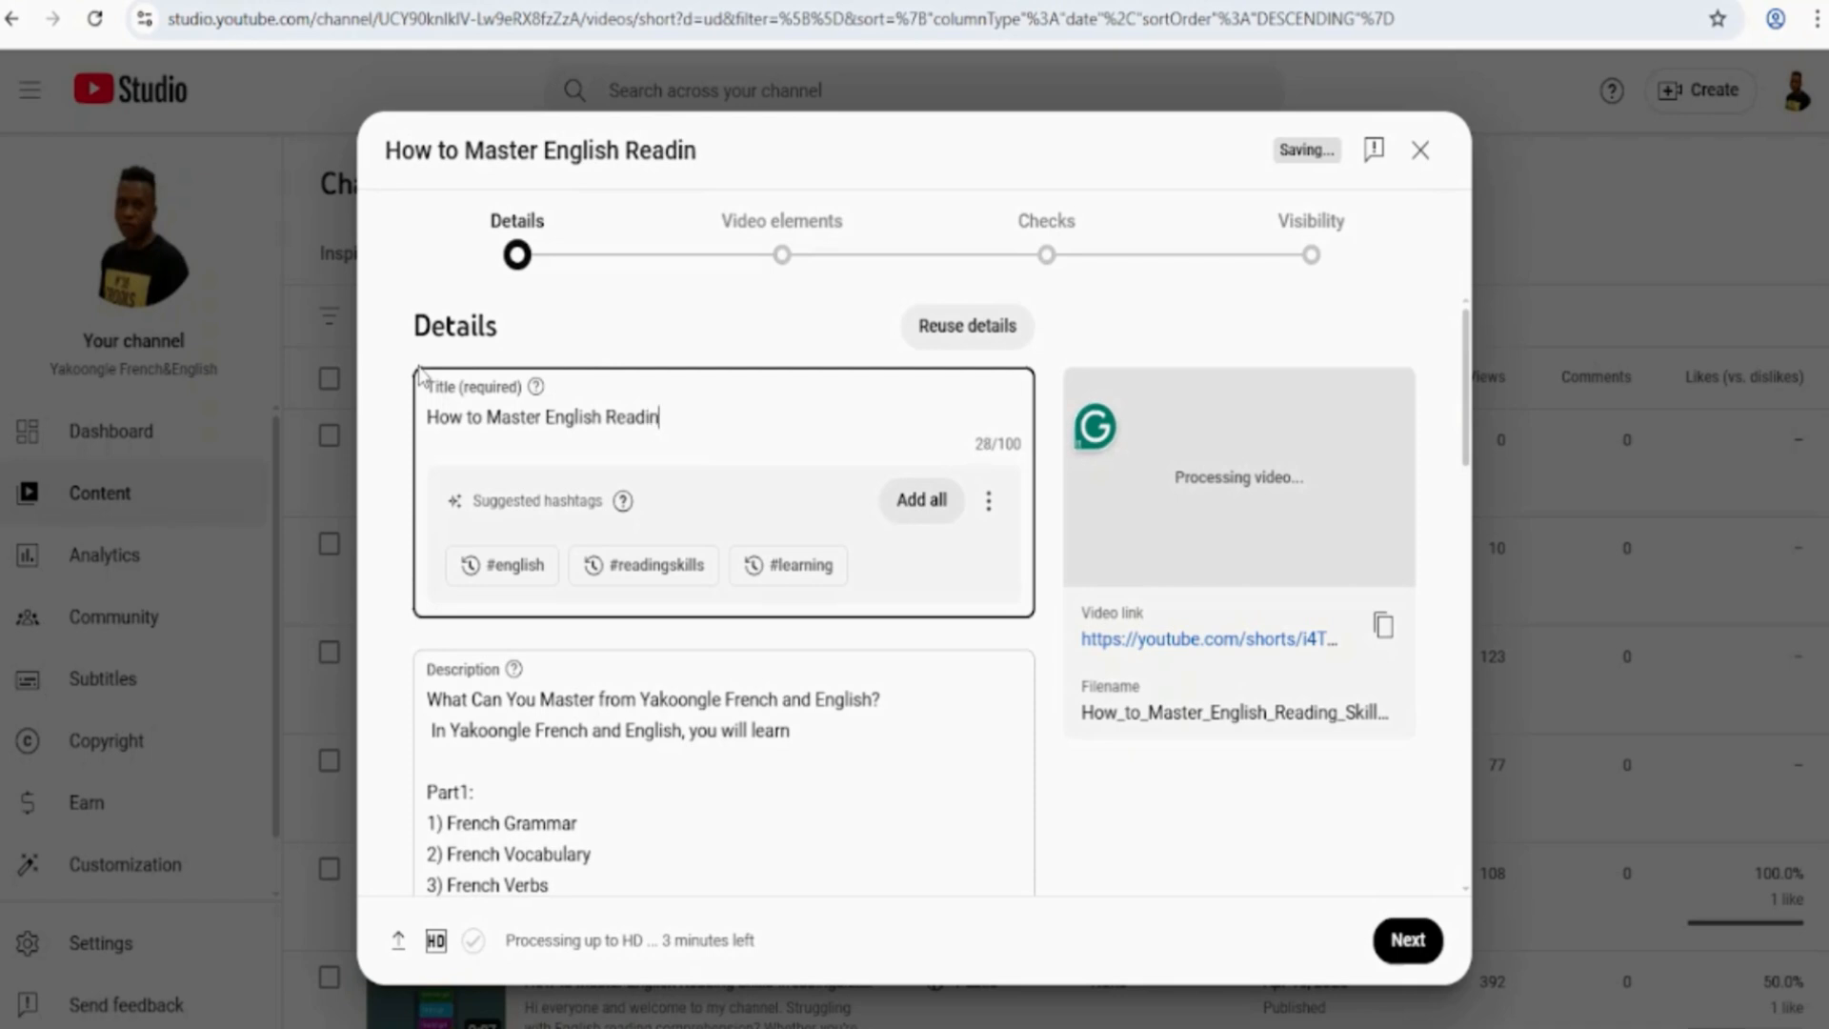
type("g Skil")
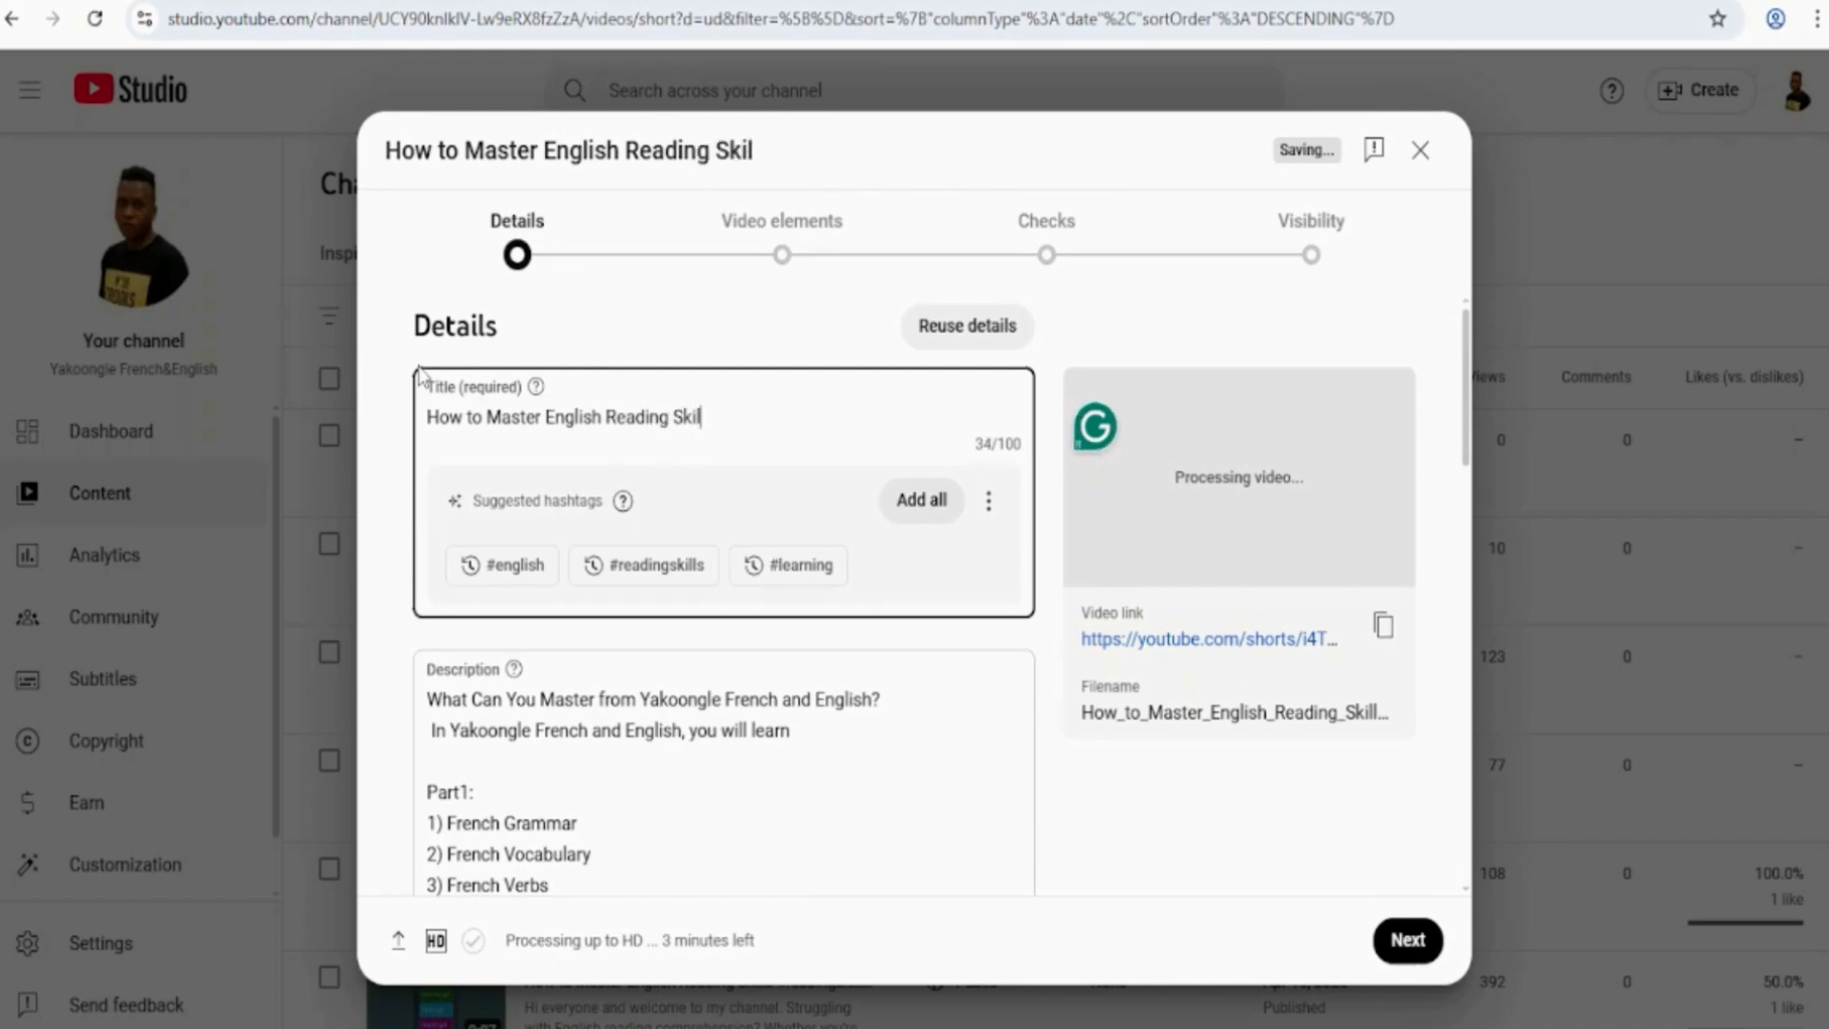
type("ls")
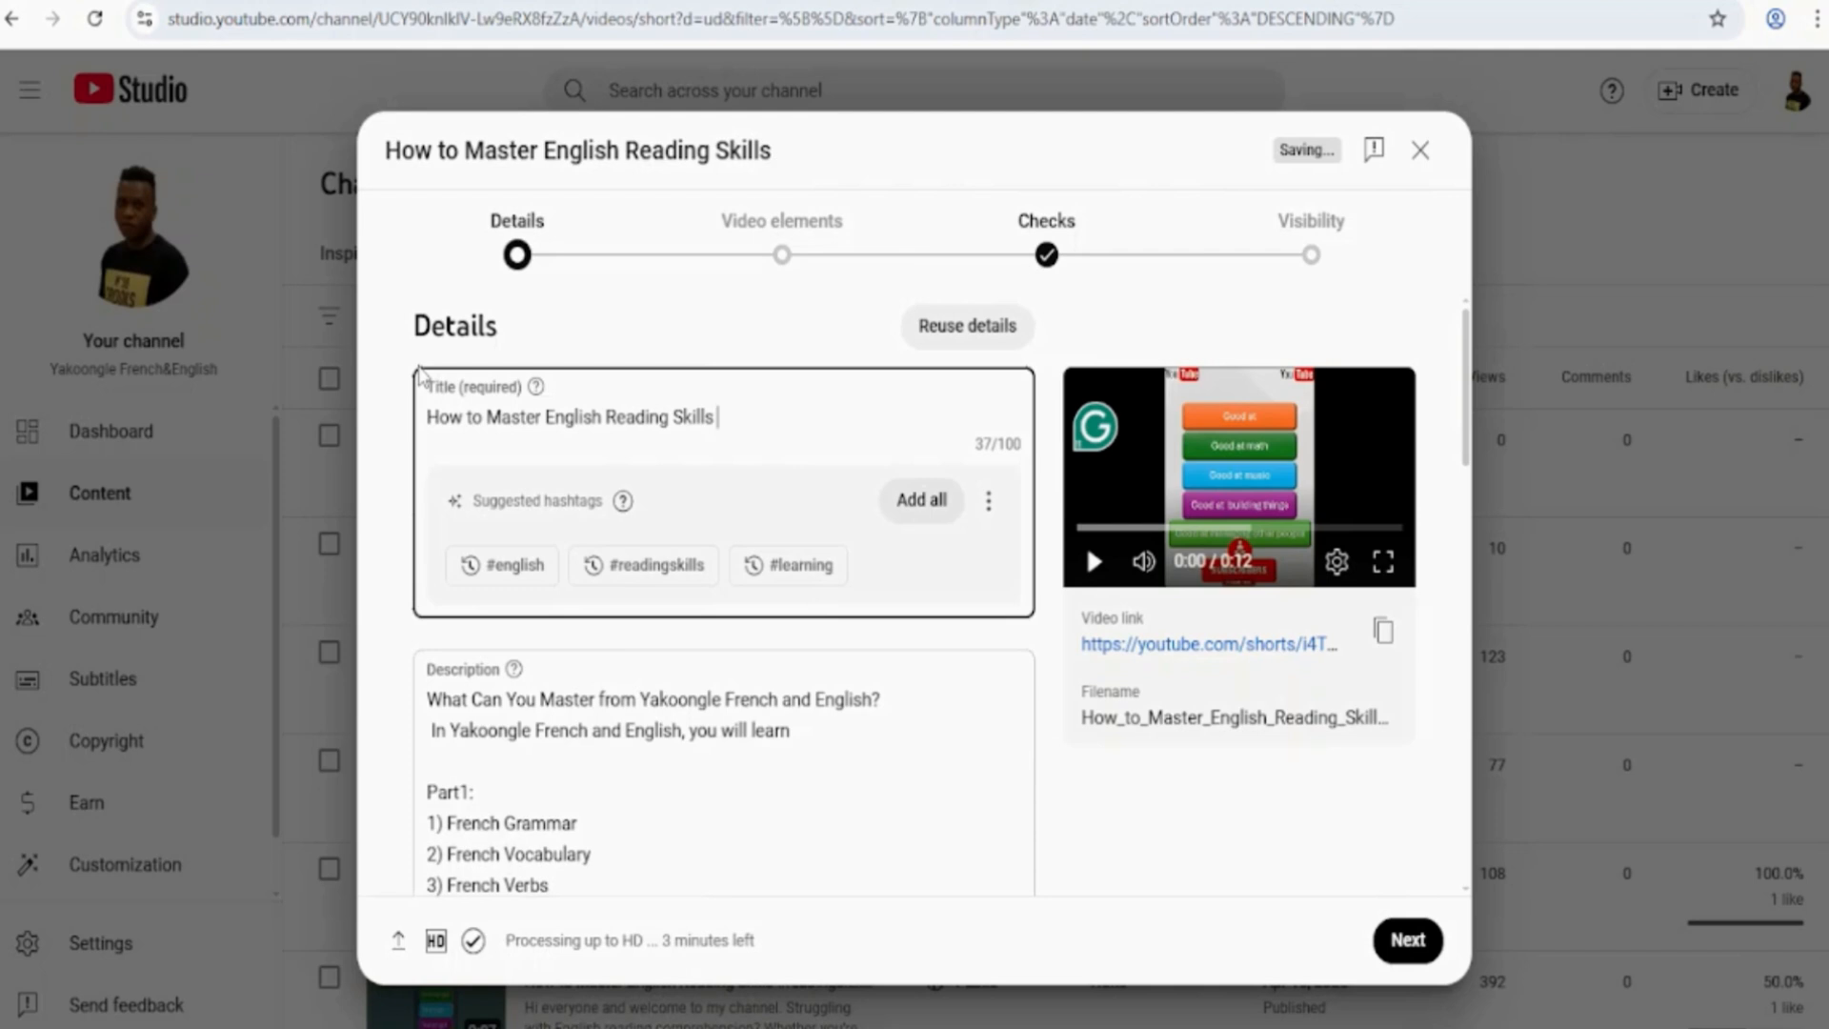
type("&")
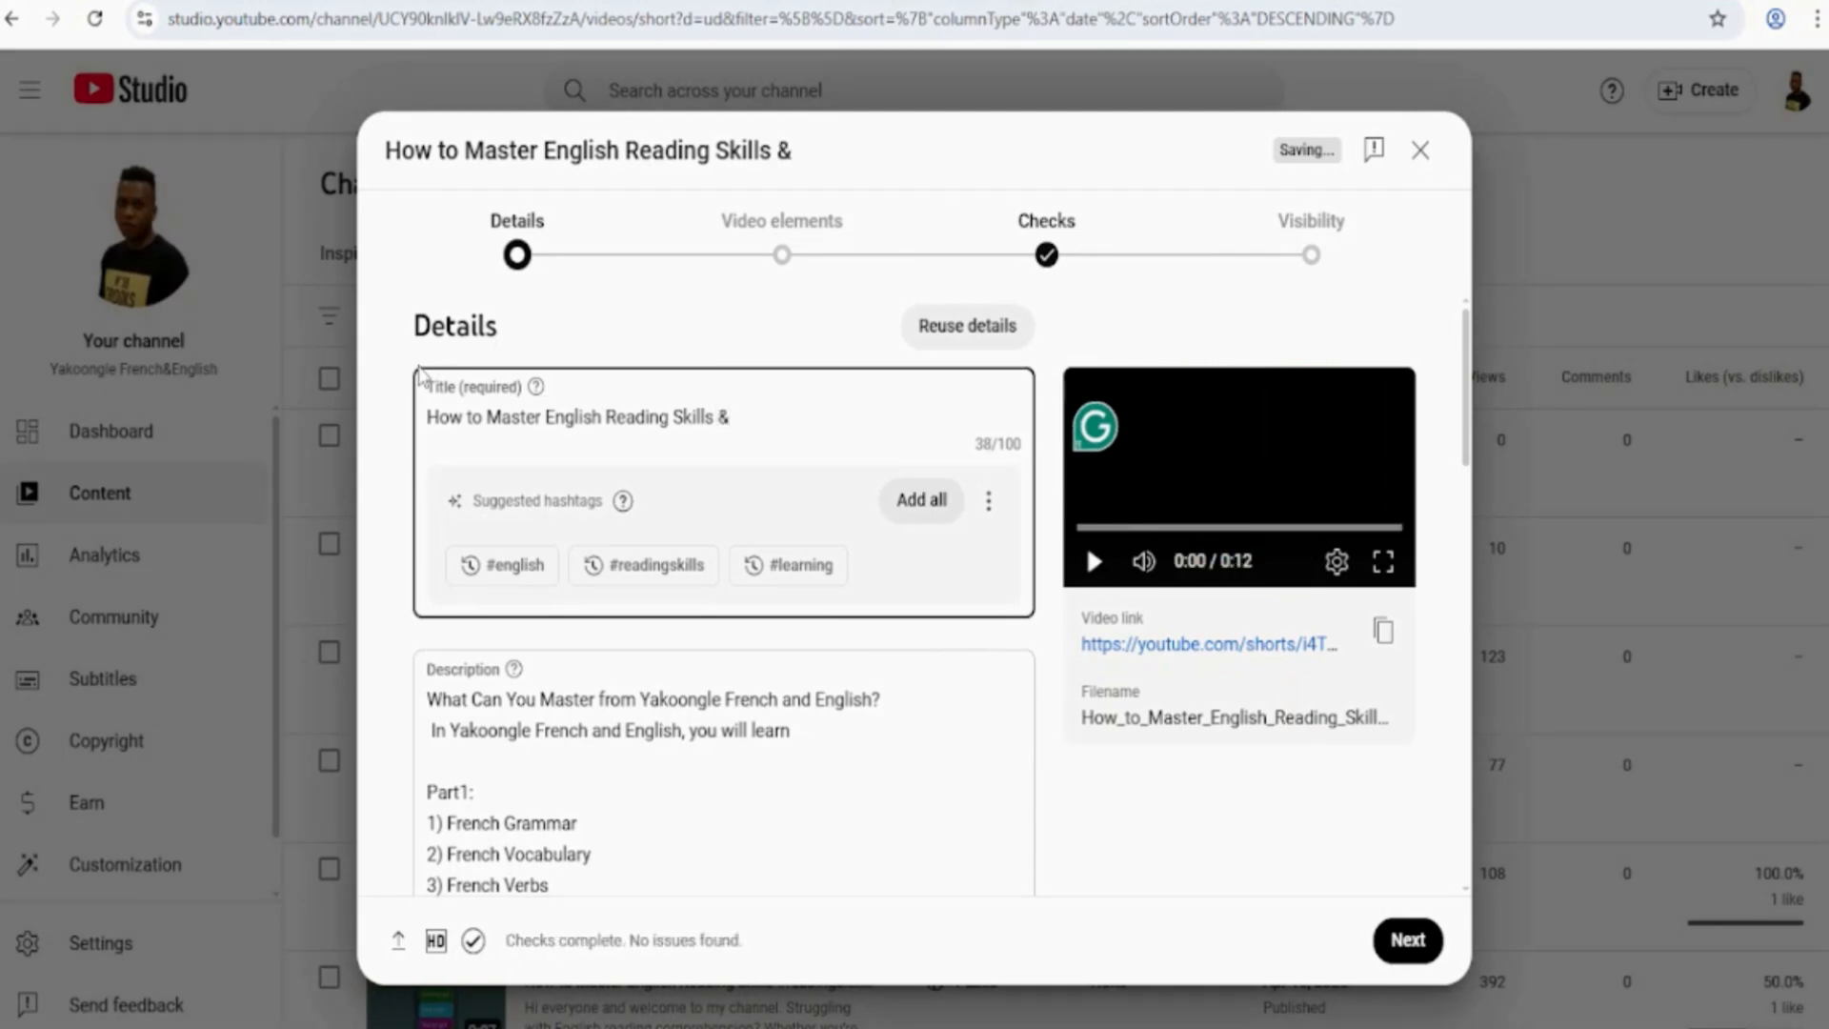
key("BackSpace")
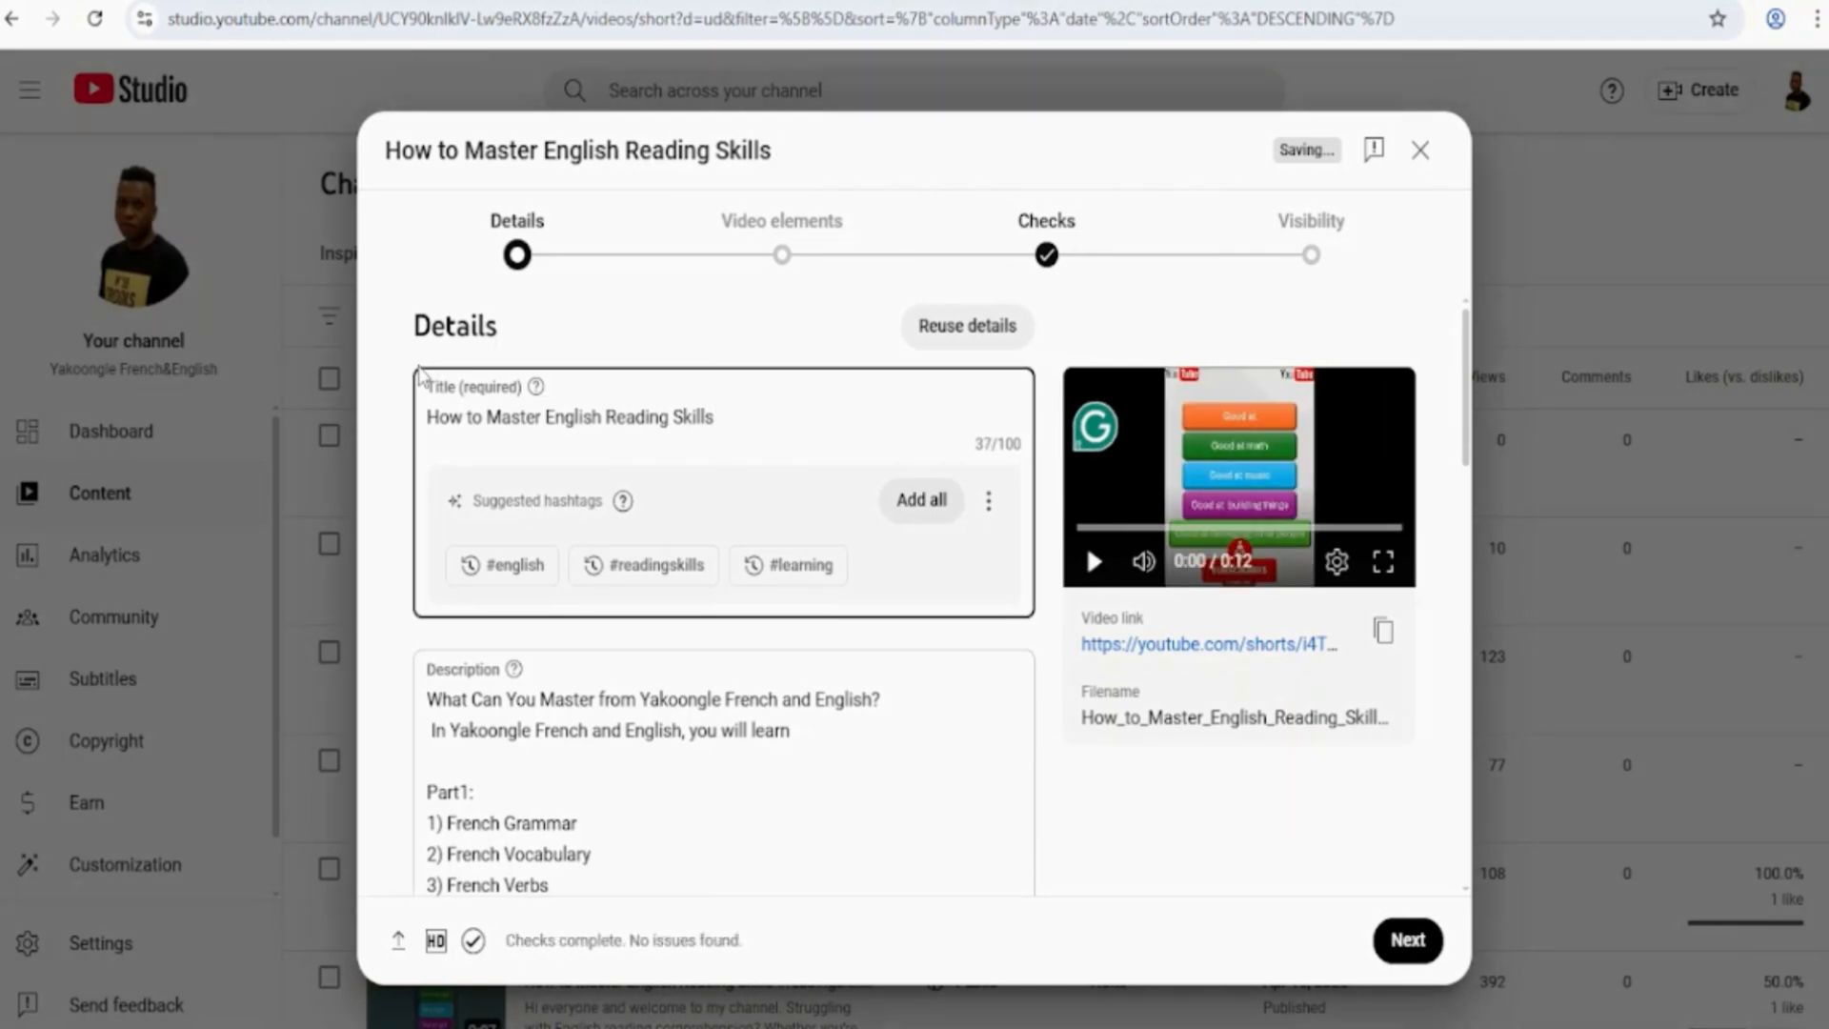
Append the hashtags #learnenglish, #yakoongleenglish and #shorts to the video title.
type("#")
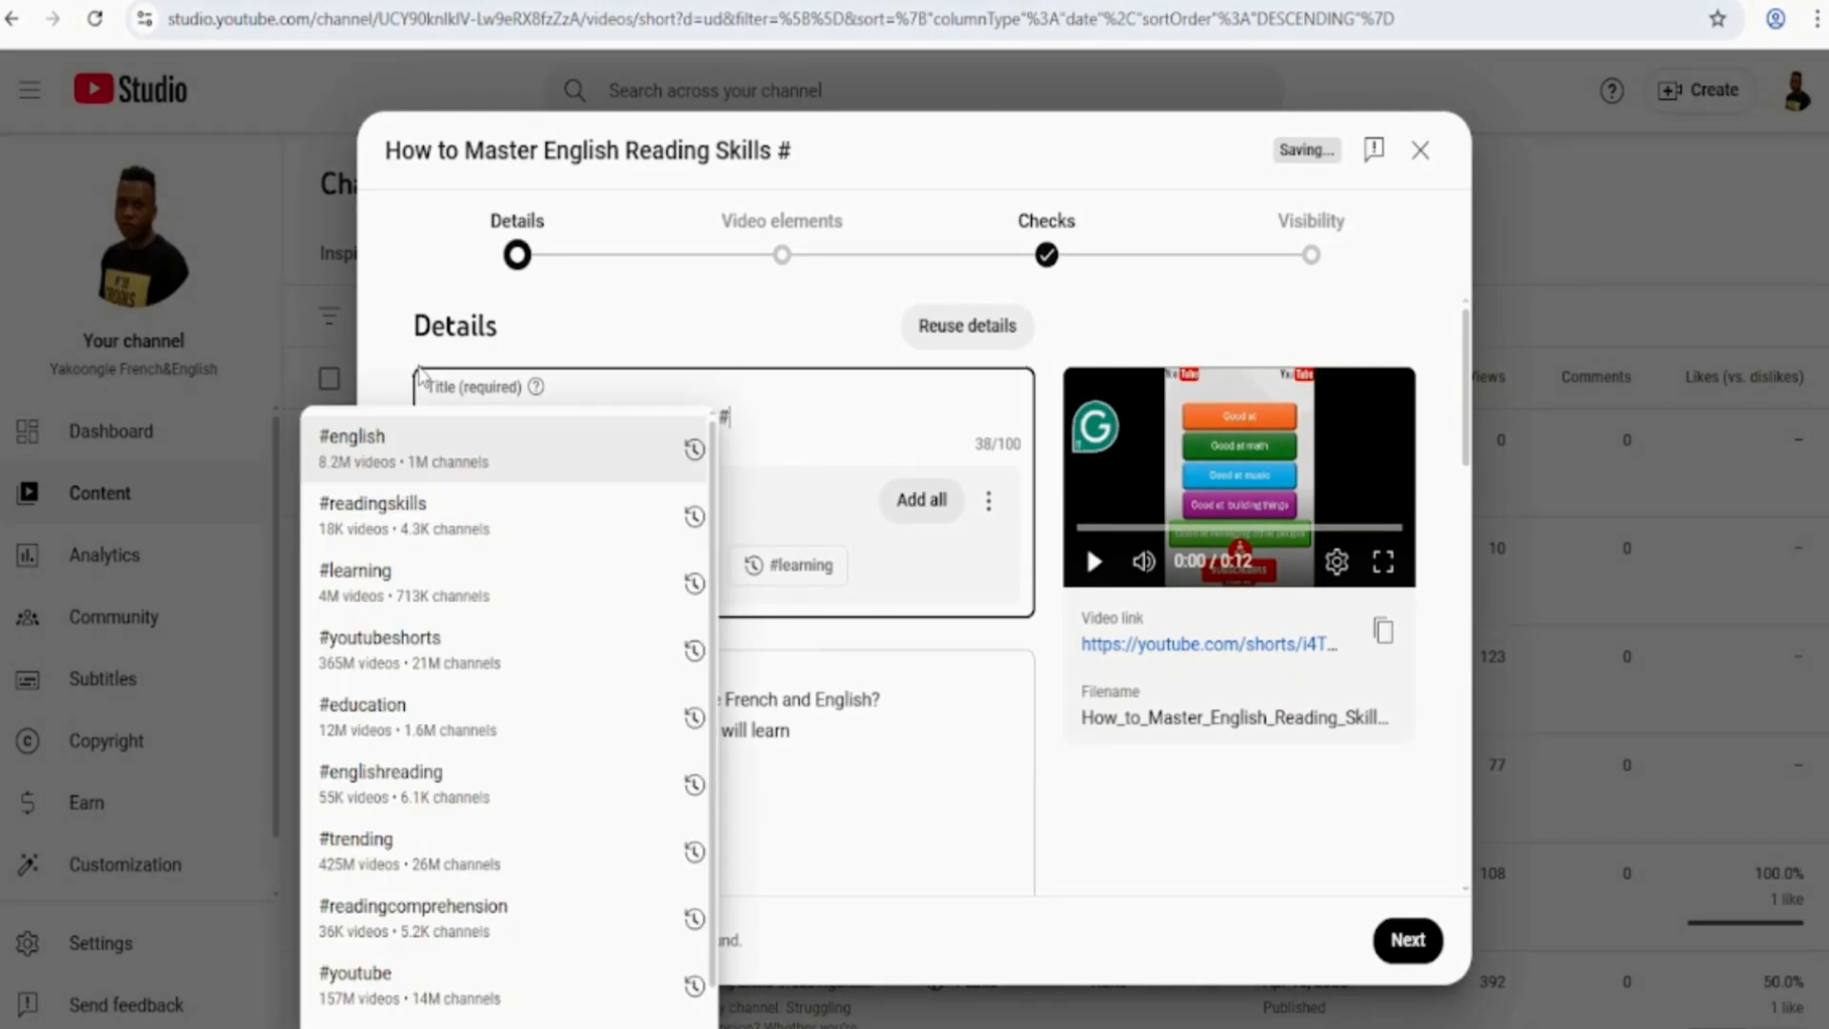
type("learn")
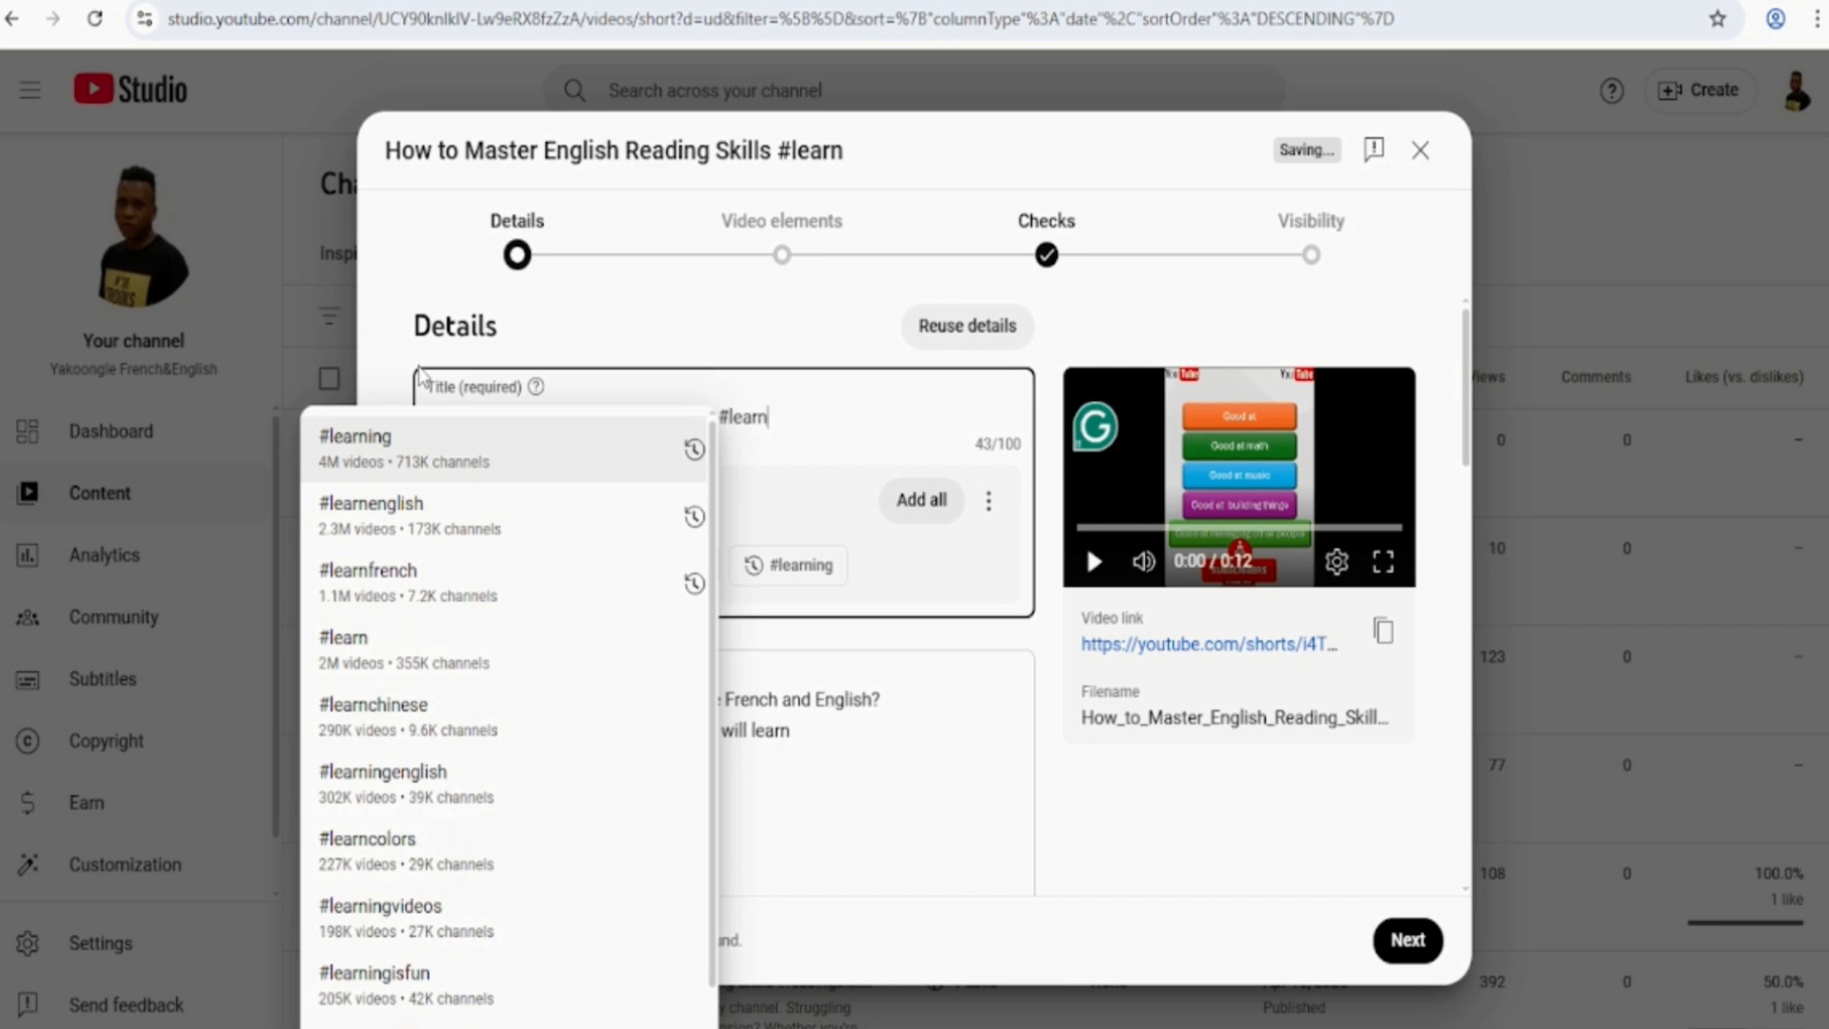
left_click(494, 529)
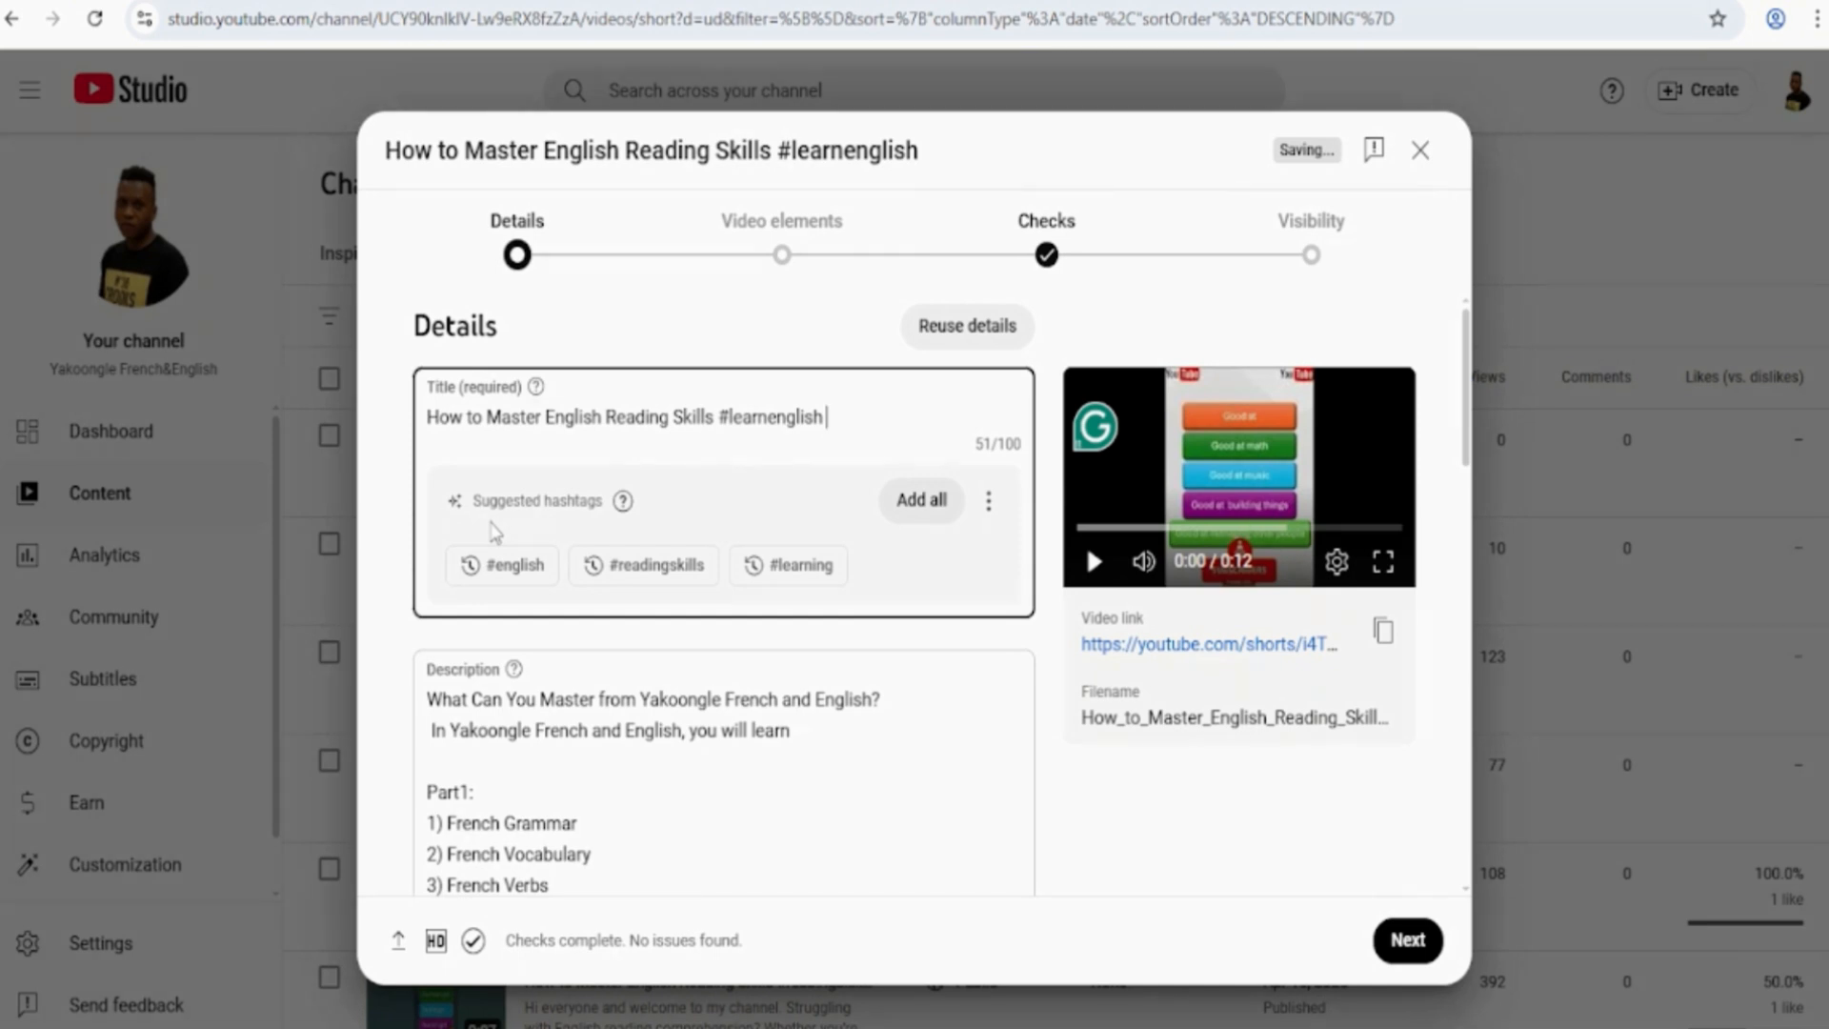
type("#ya")
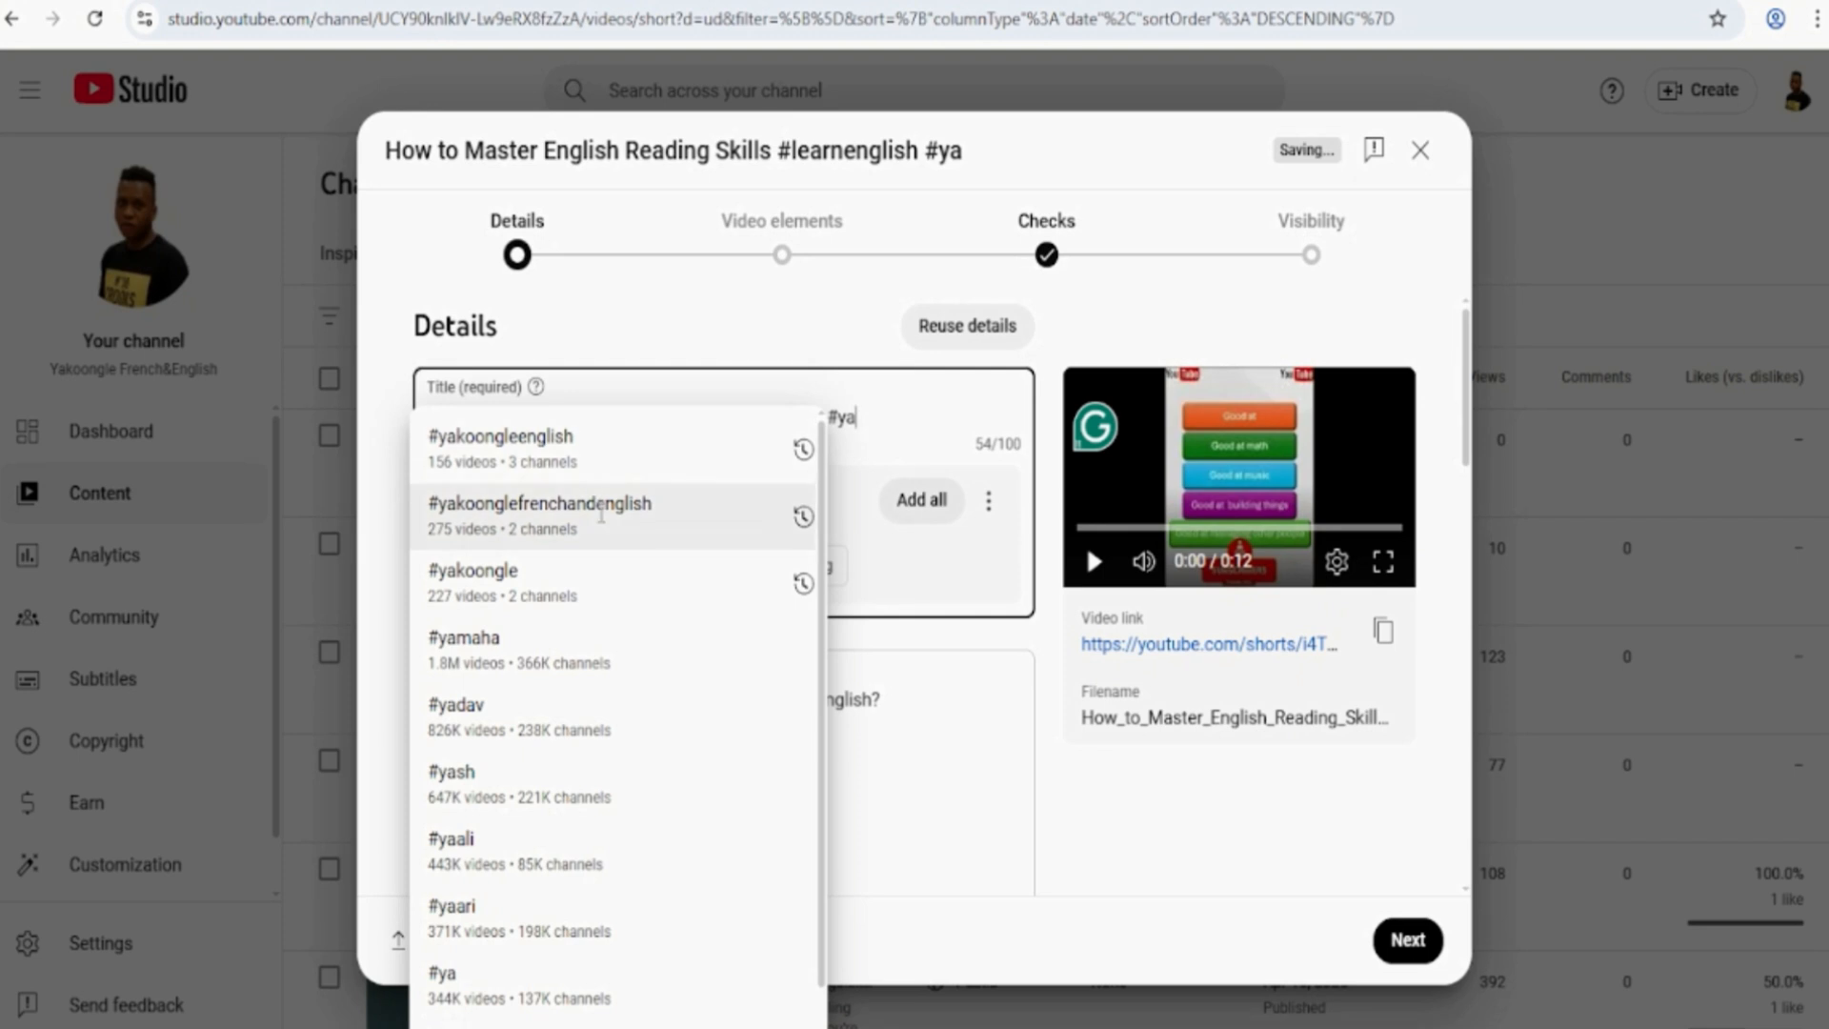
left_click(588, 470)
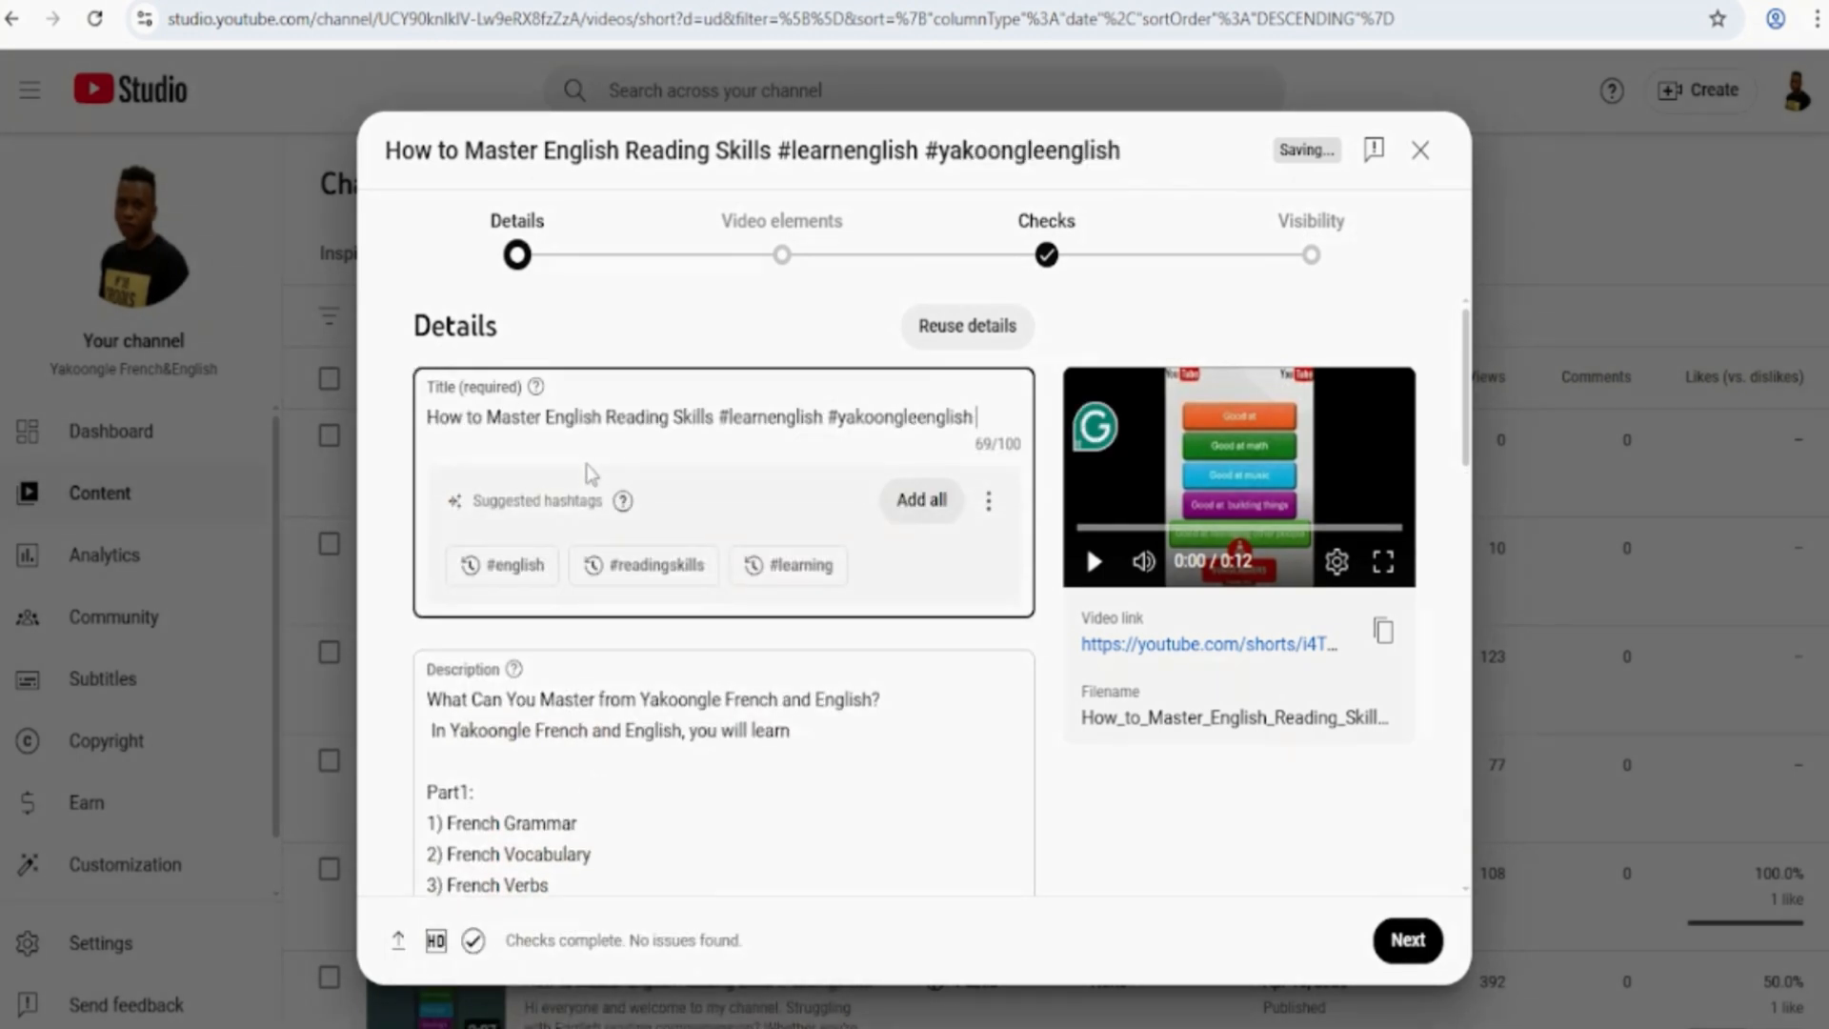
type("#sho")
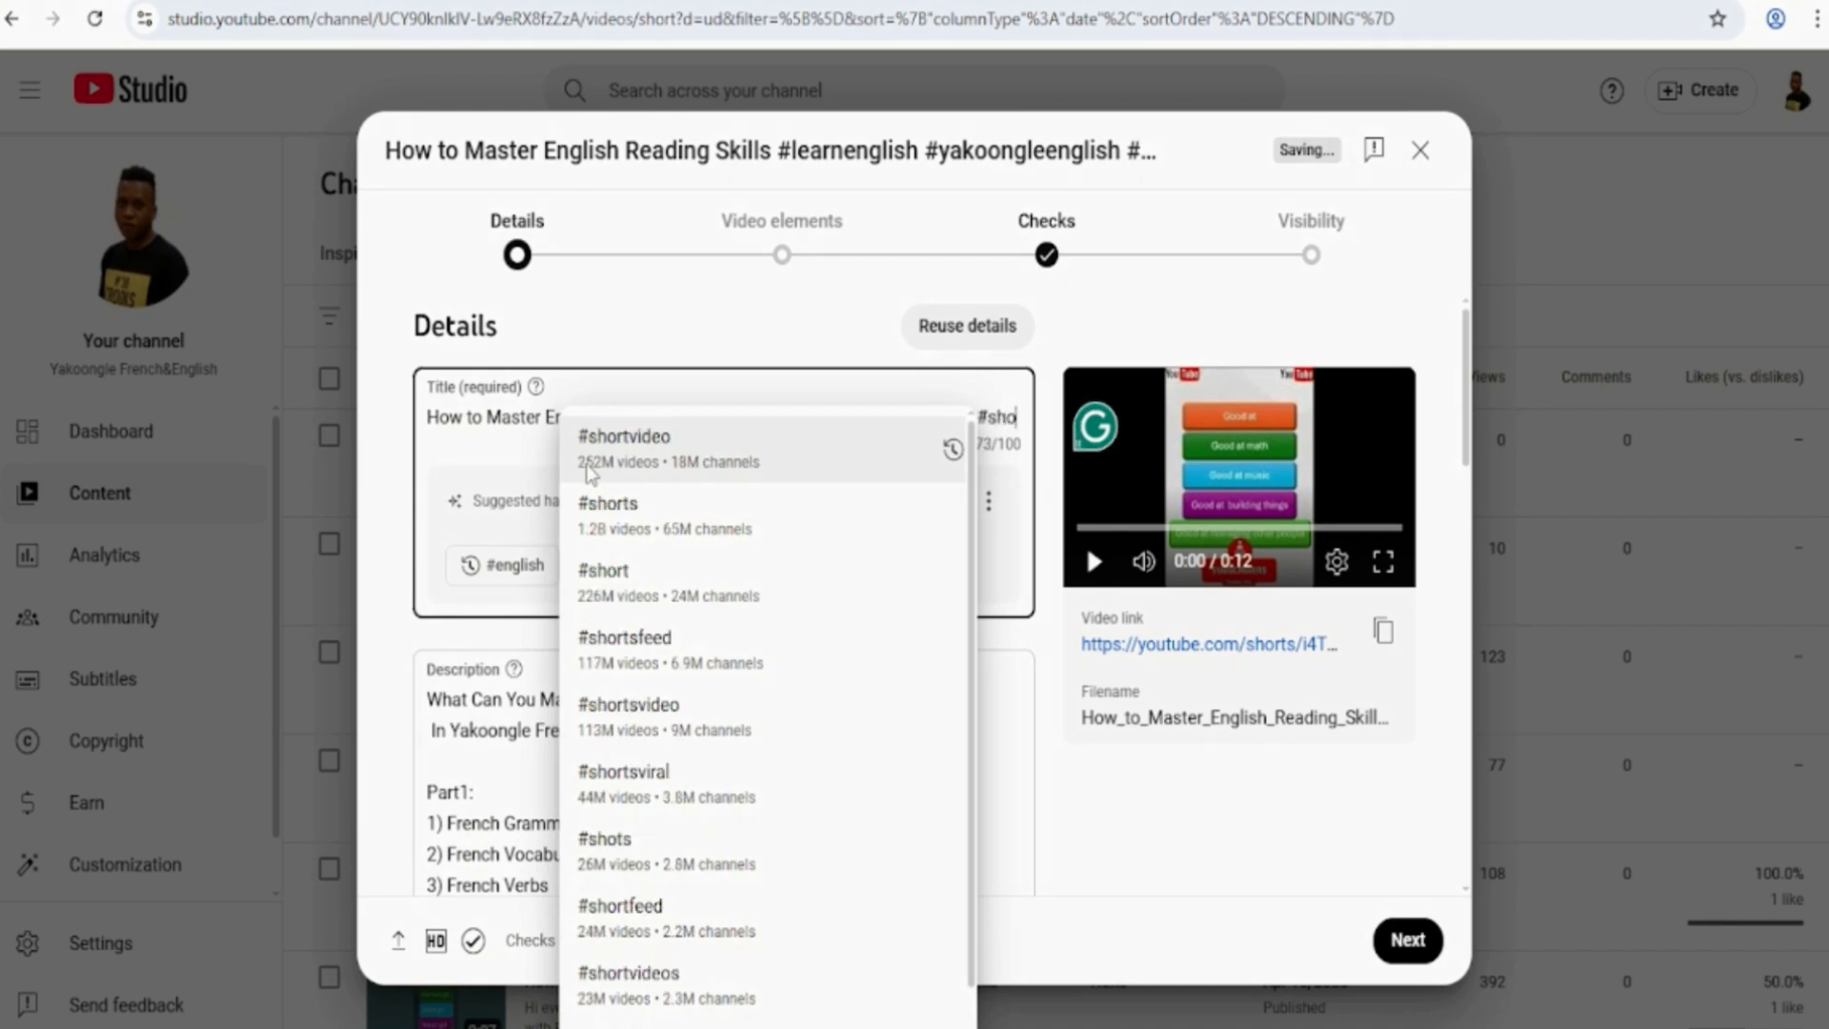
left_click(619, 520)
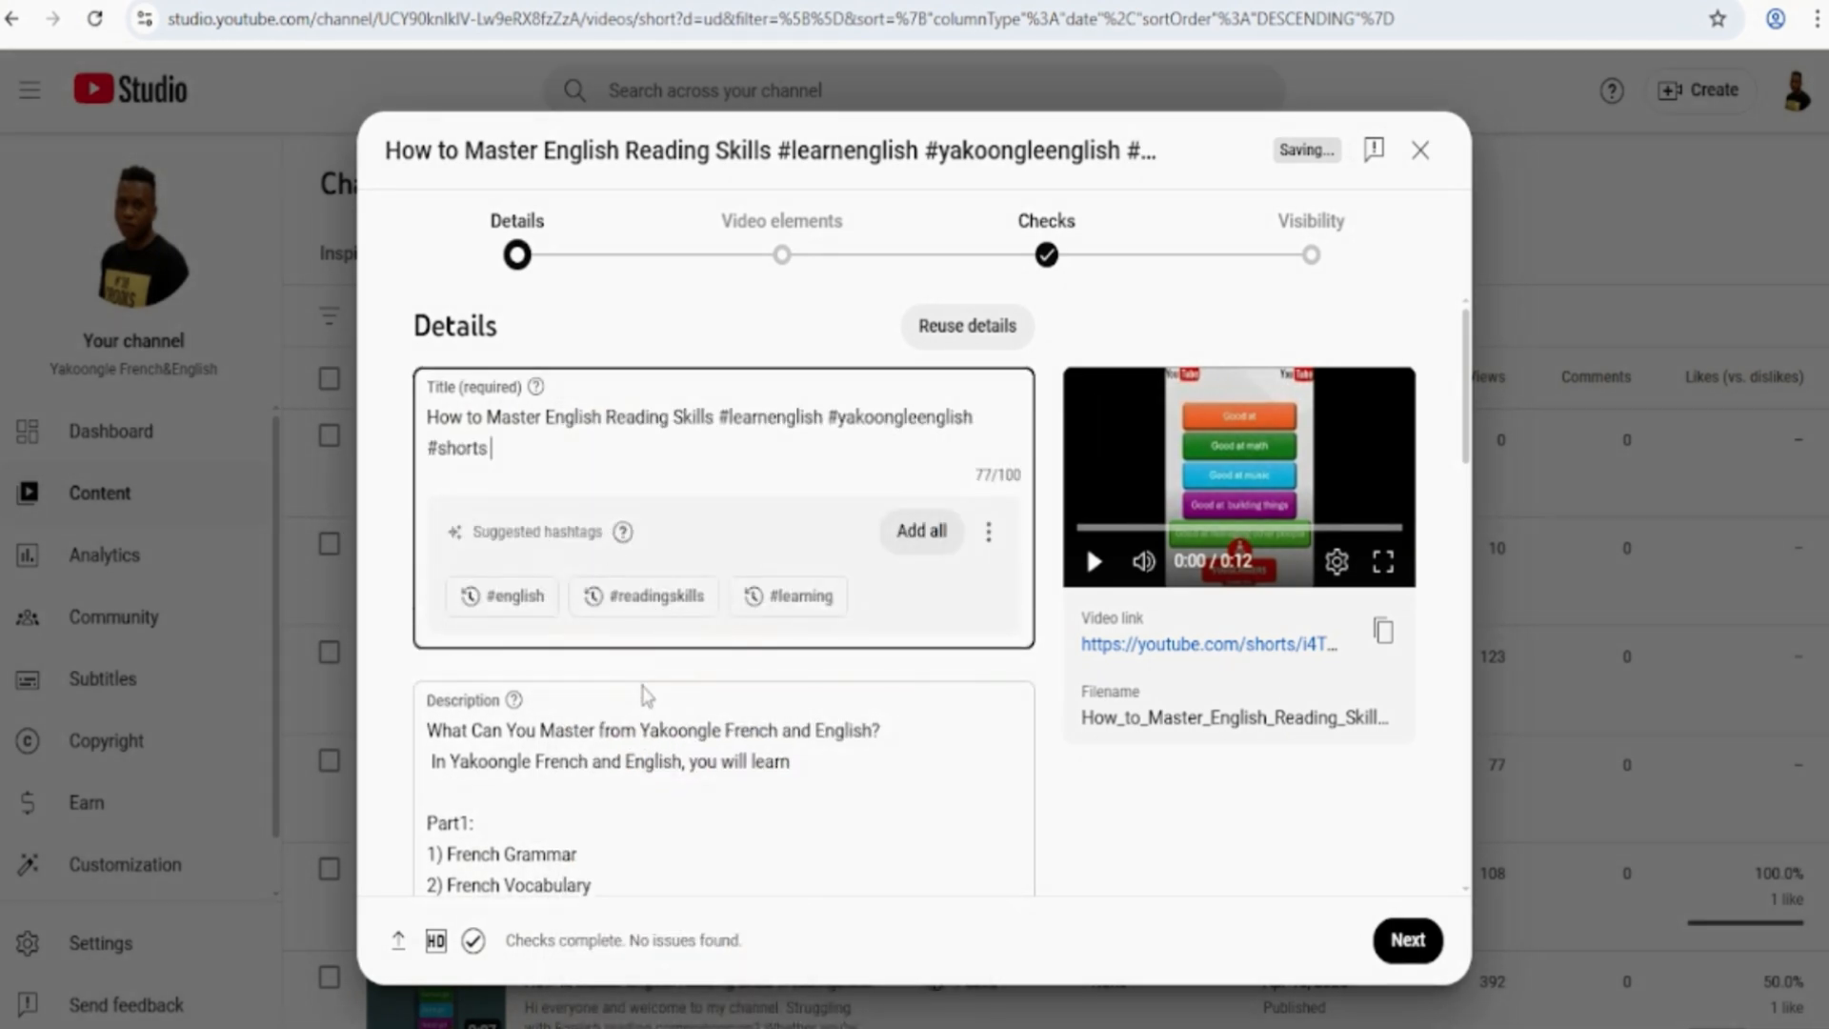
Replace the entire default description with the copied text that begins "Hi everyone, and welcome to my channel.".
scroll(646, 696, "down", 3)
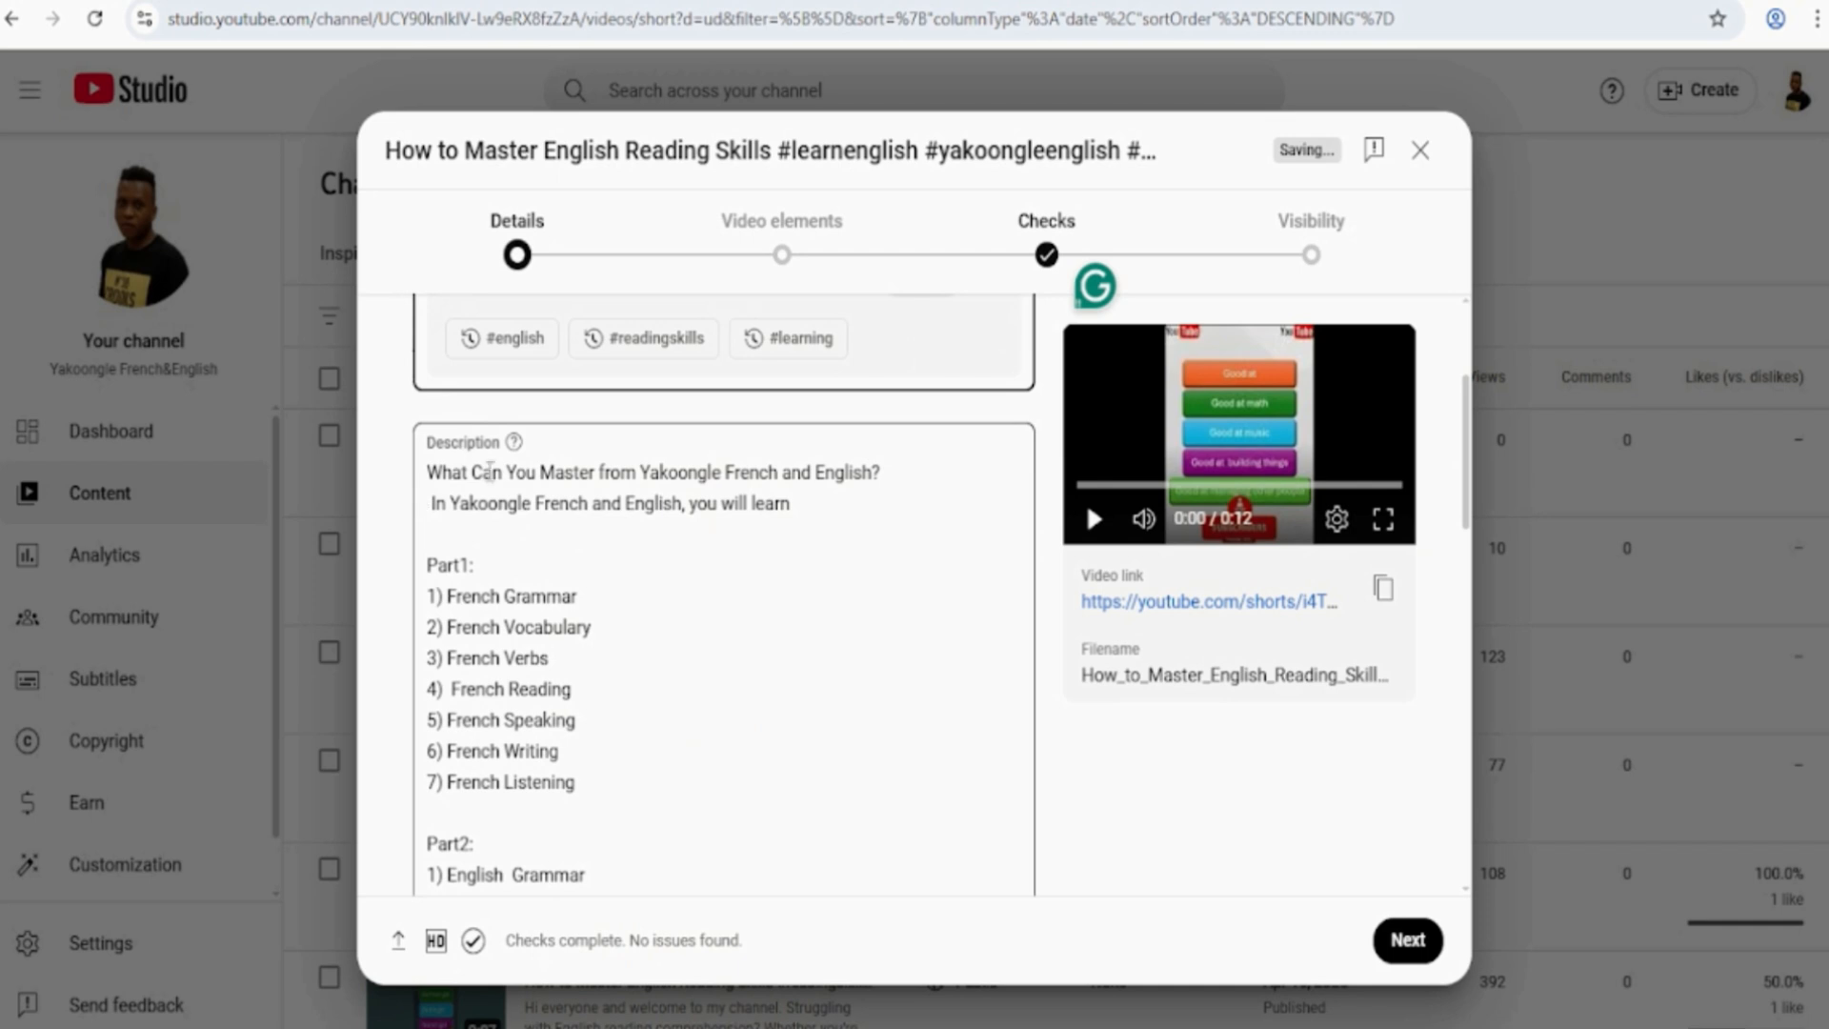
scroll(567, 581, "down", 3)
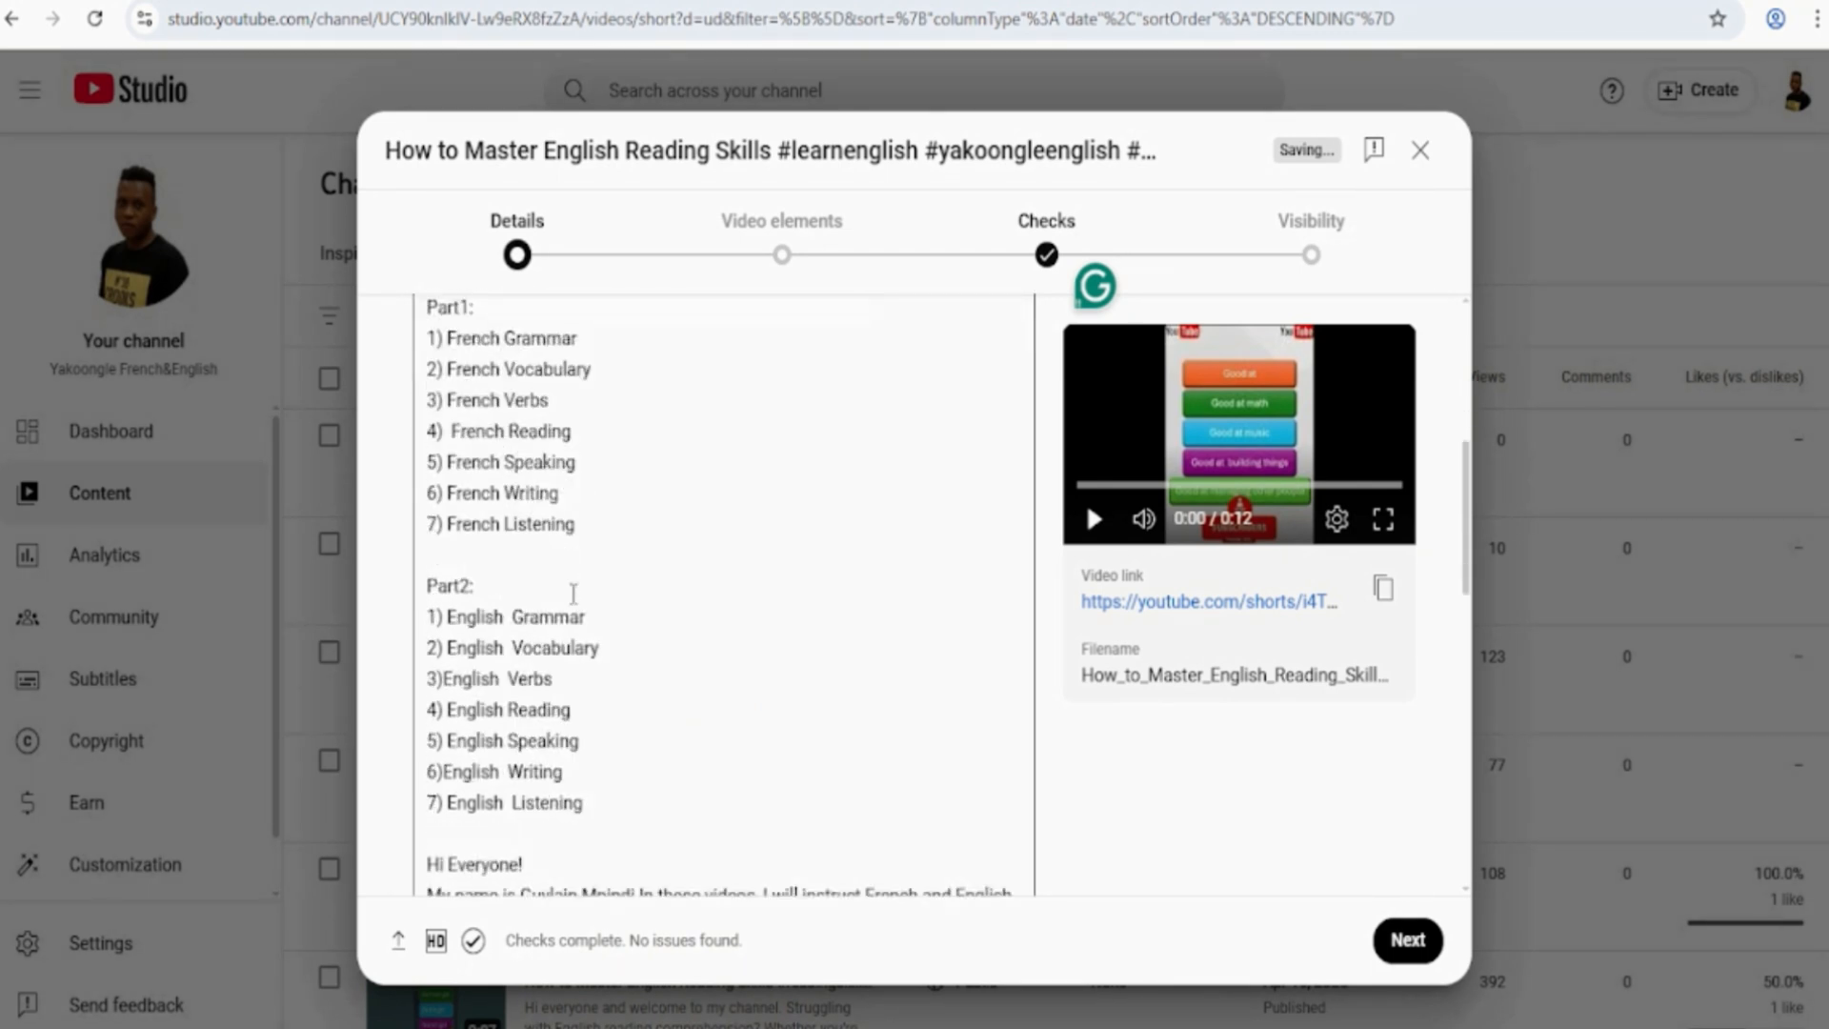
scroll(572, 592, "up", 4)
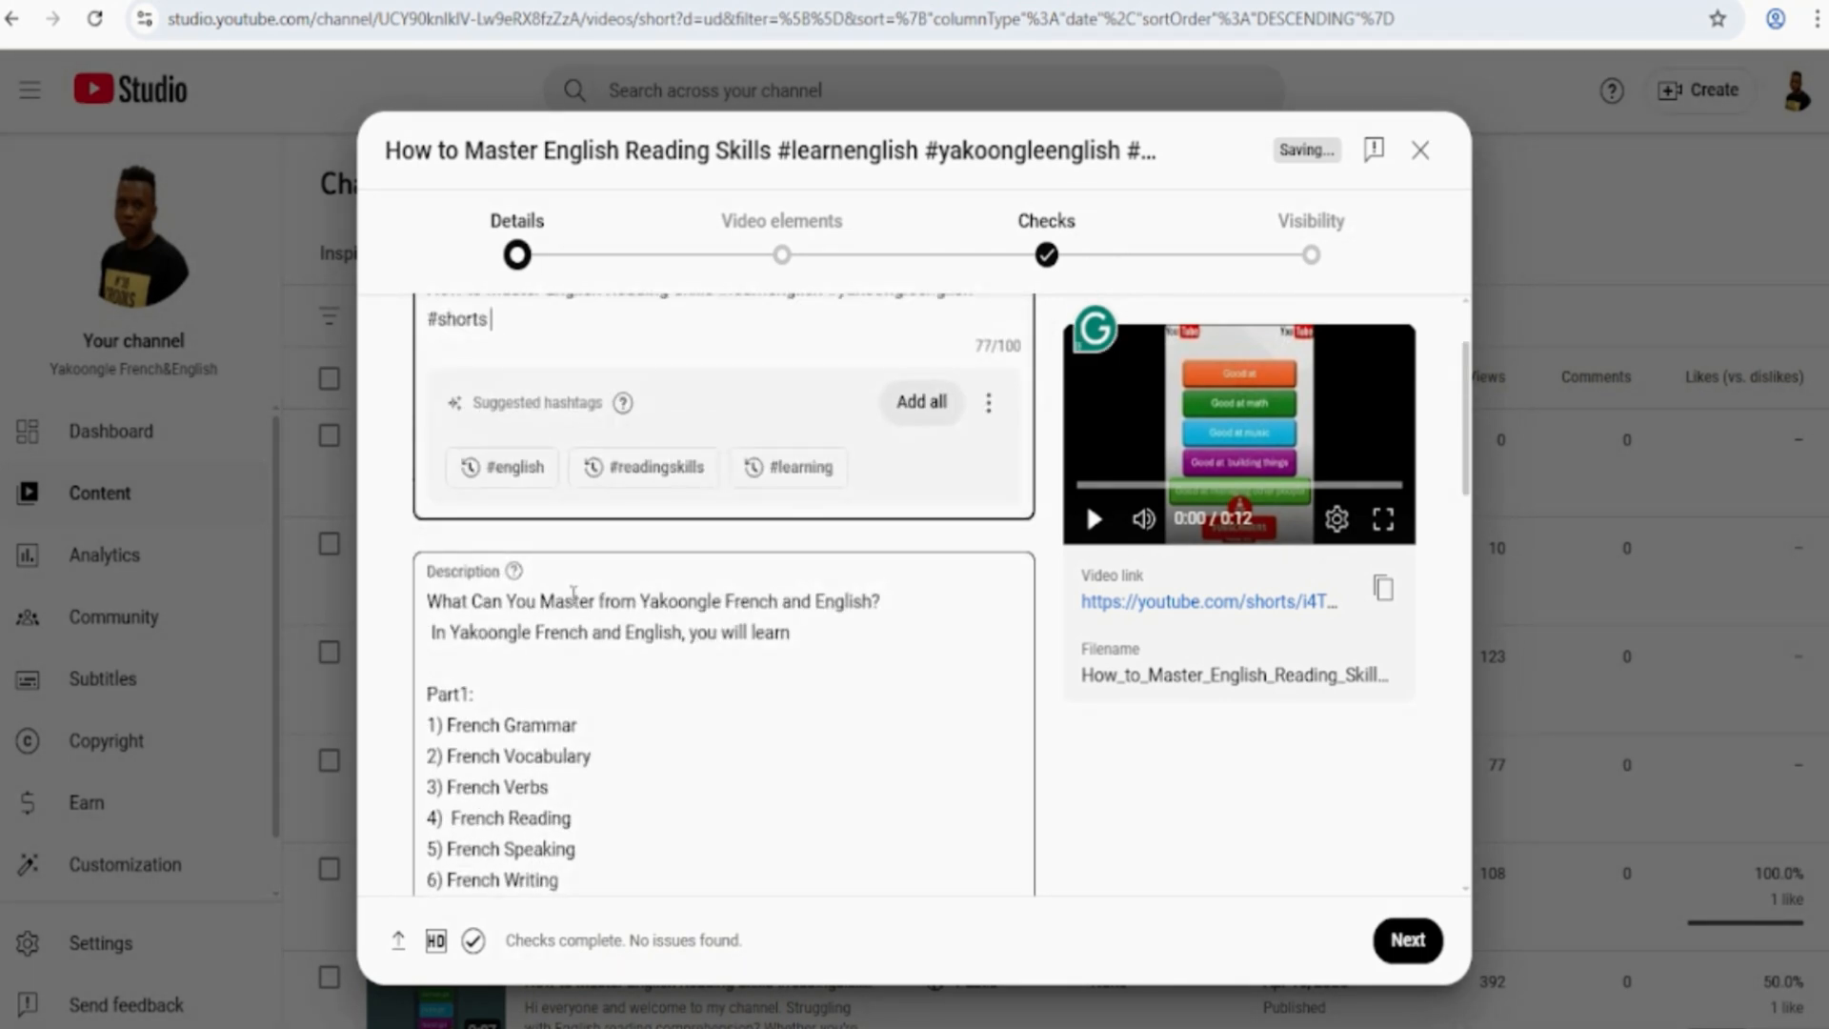
left_click(574, 592)
left_click(774, 584)
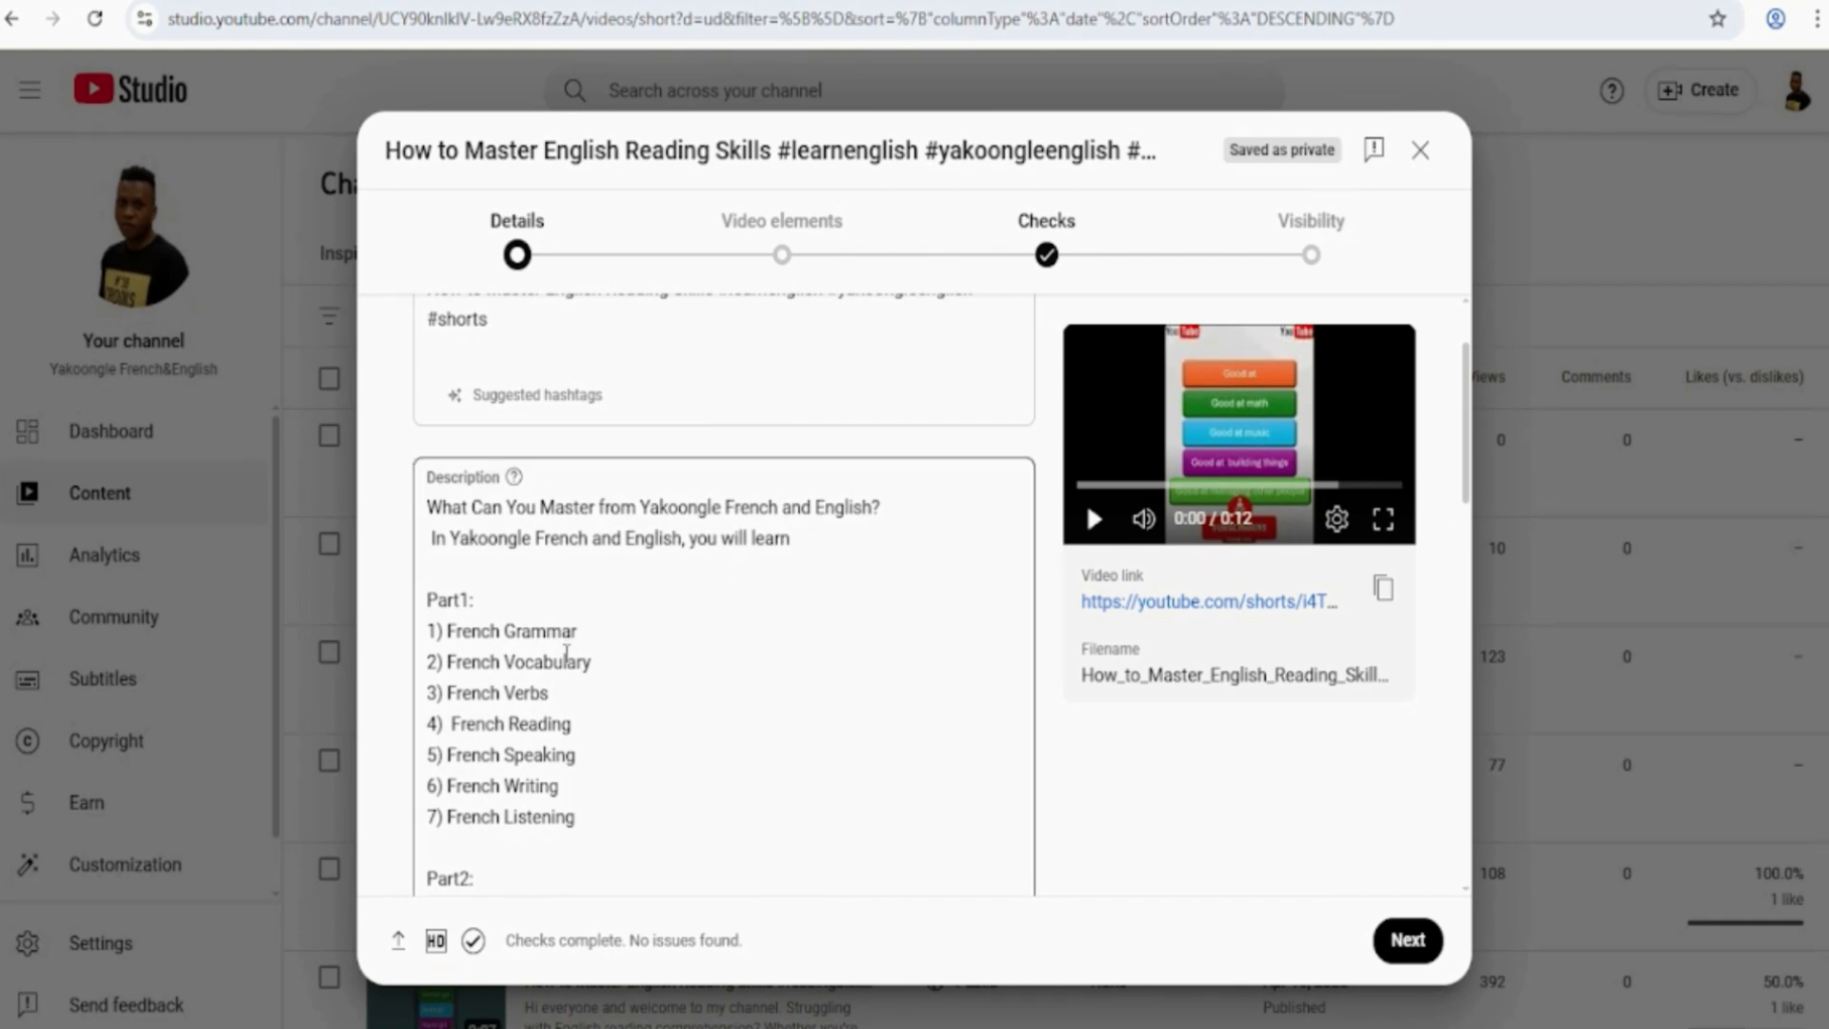
scroll(595, 624, "down", 5)
scroll(603, 628, "down", 2)
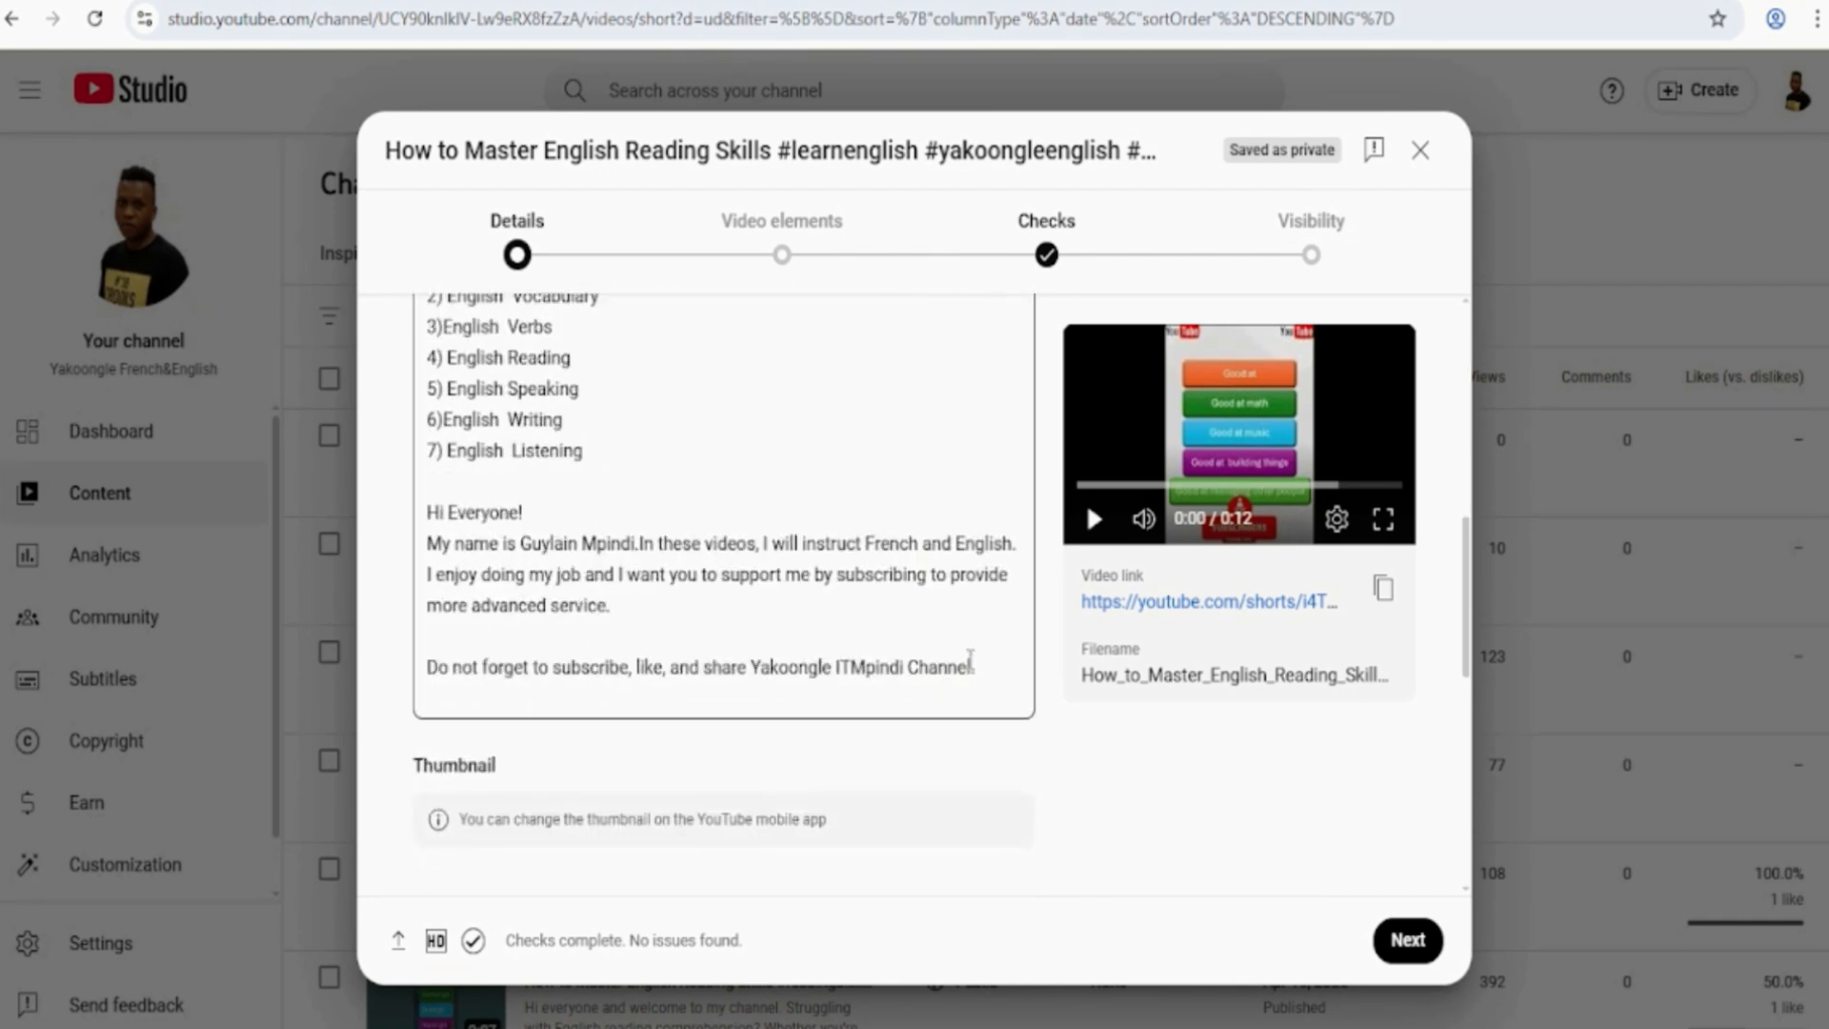
left_click_drag(976, 678, 455, 133)
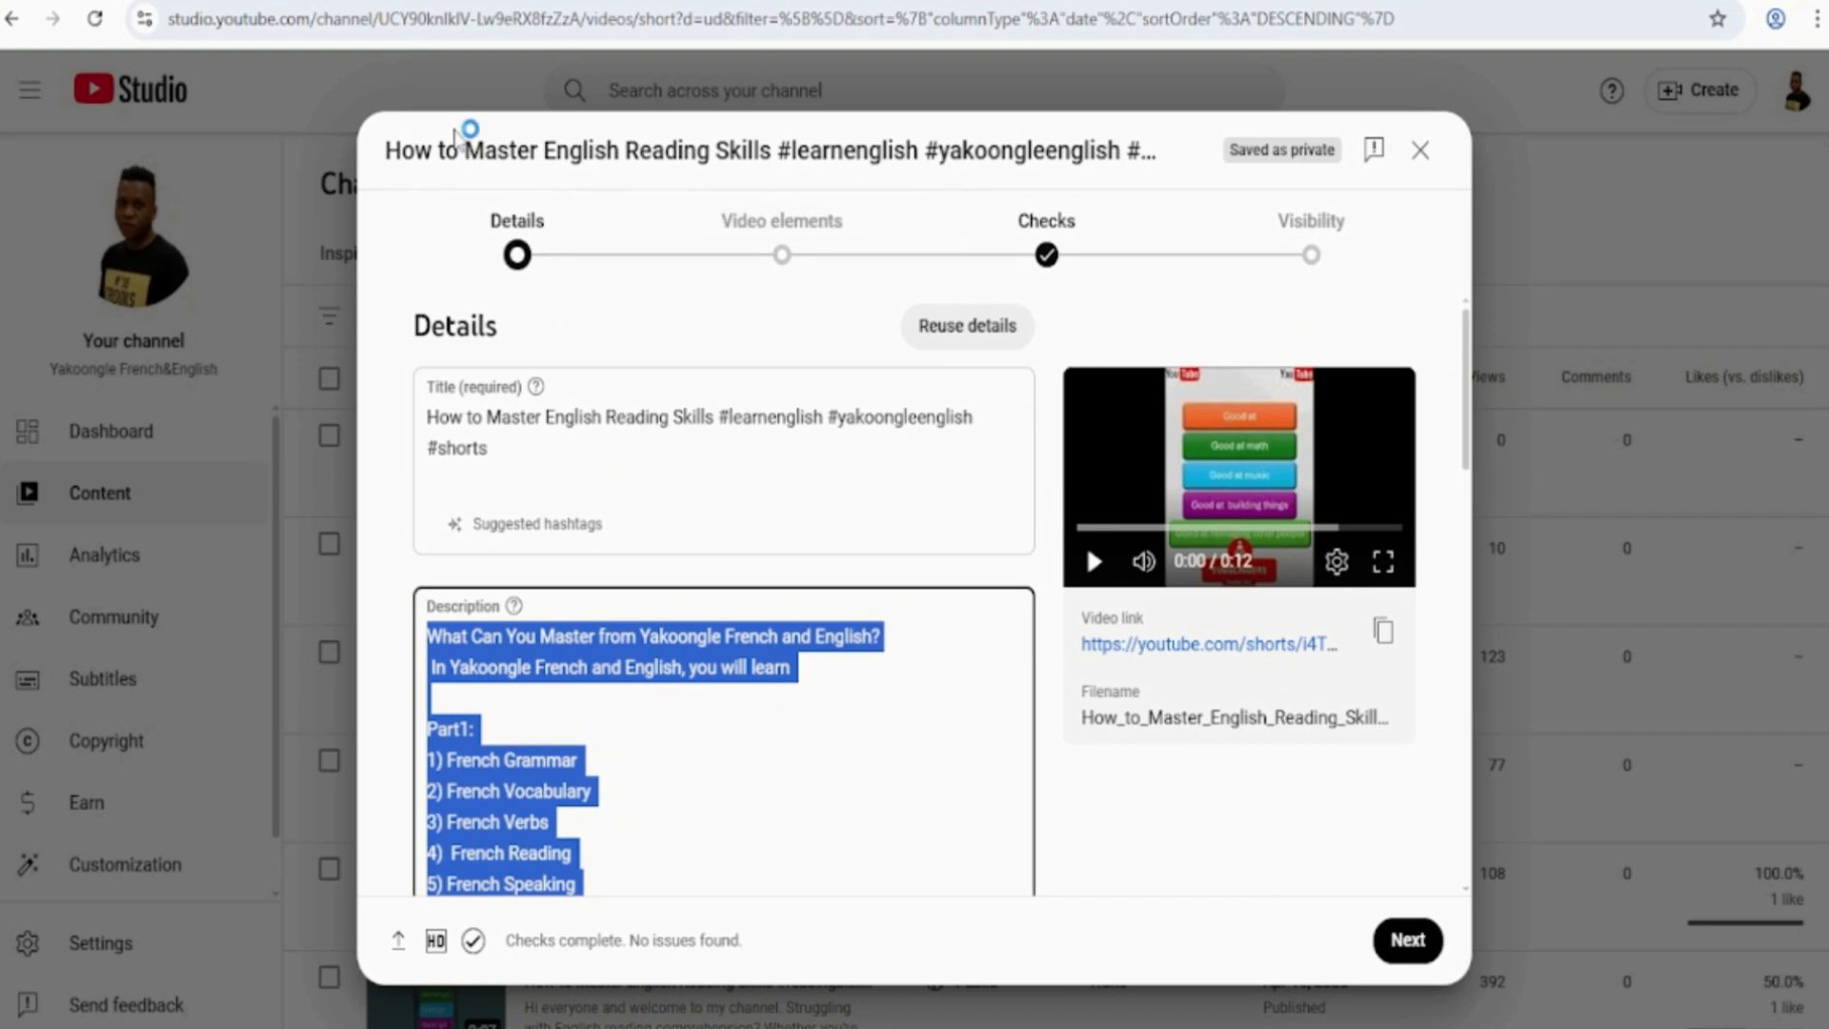
key("BackSpace")
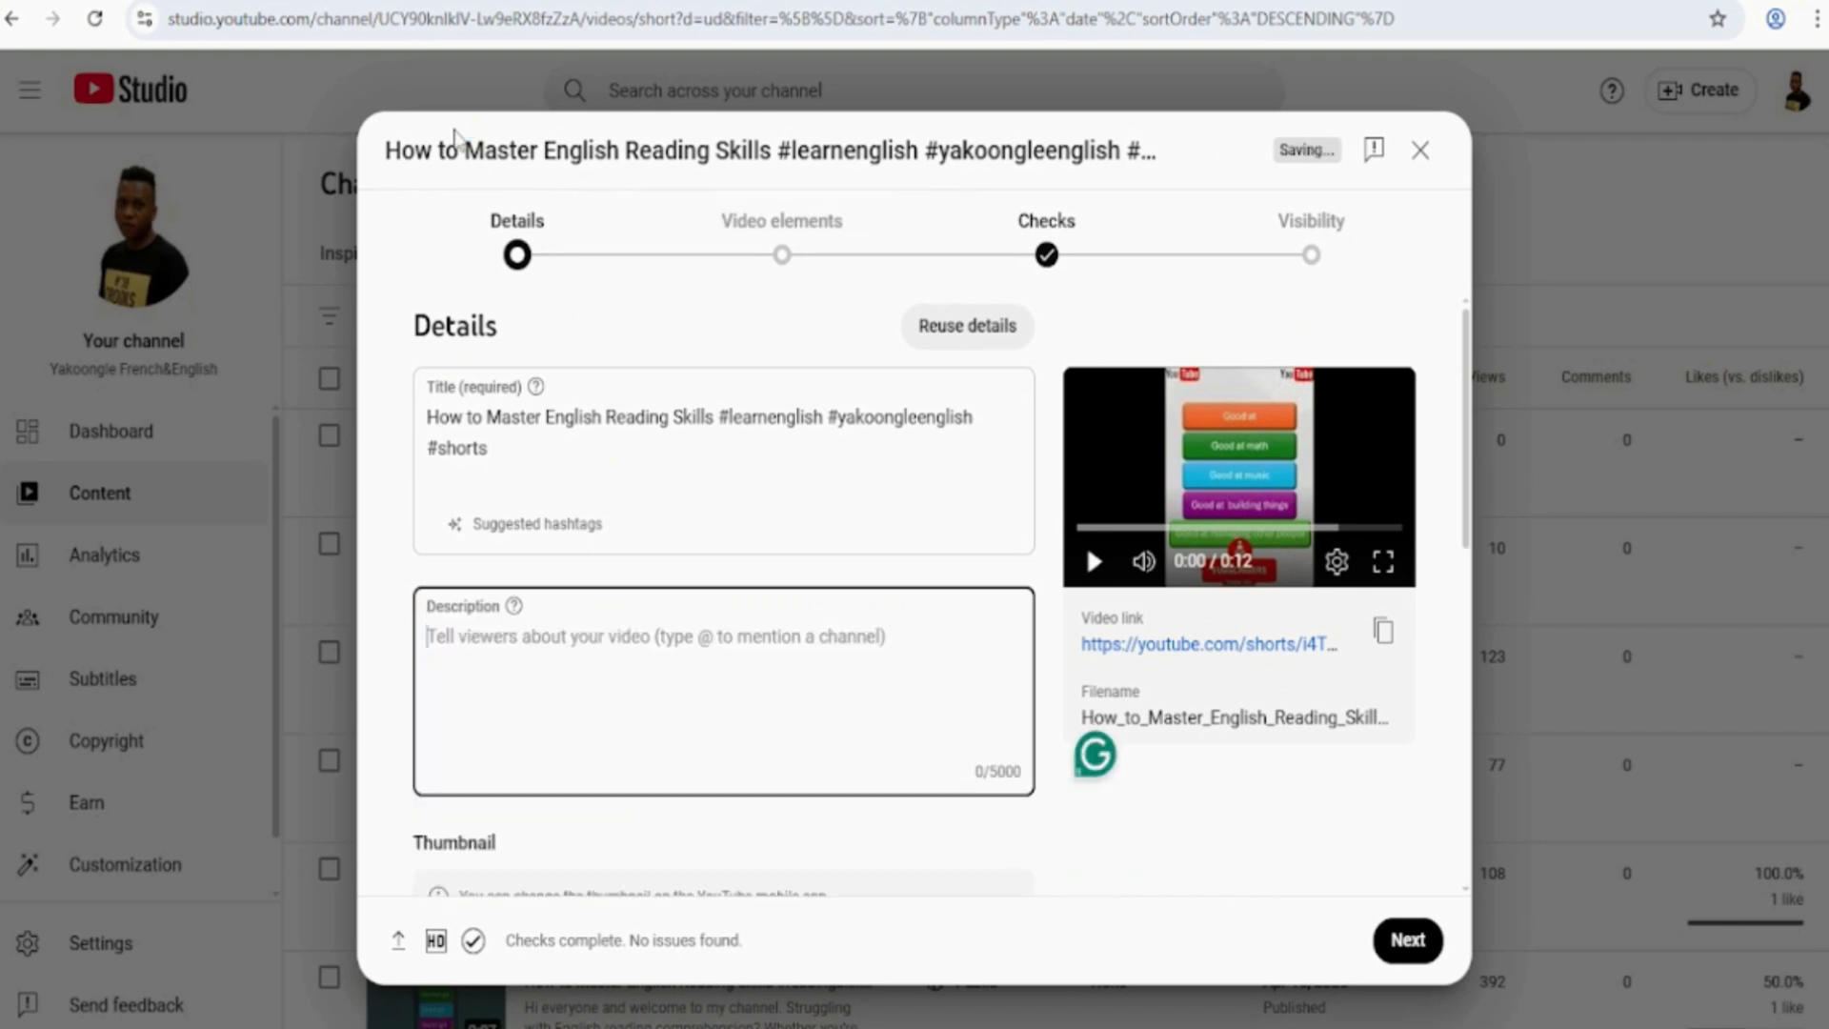
key("ctrl+v")
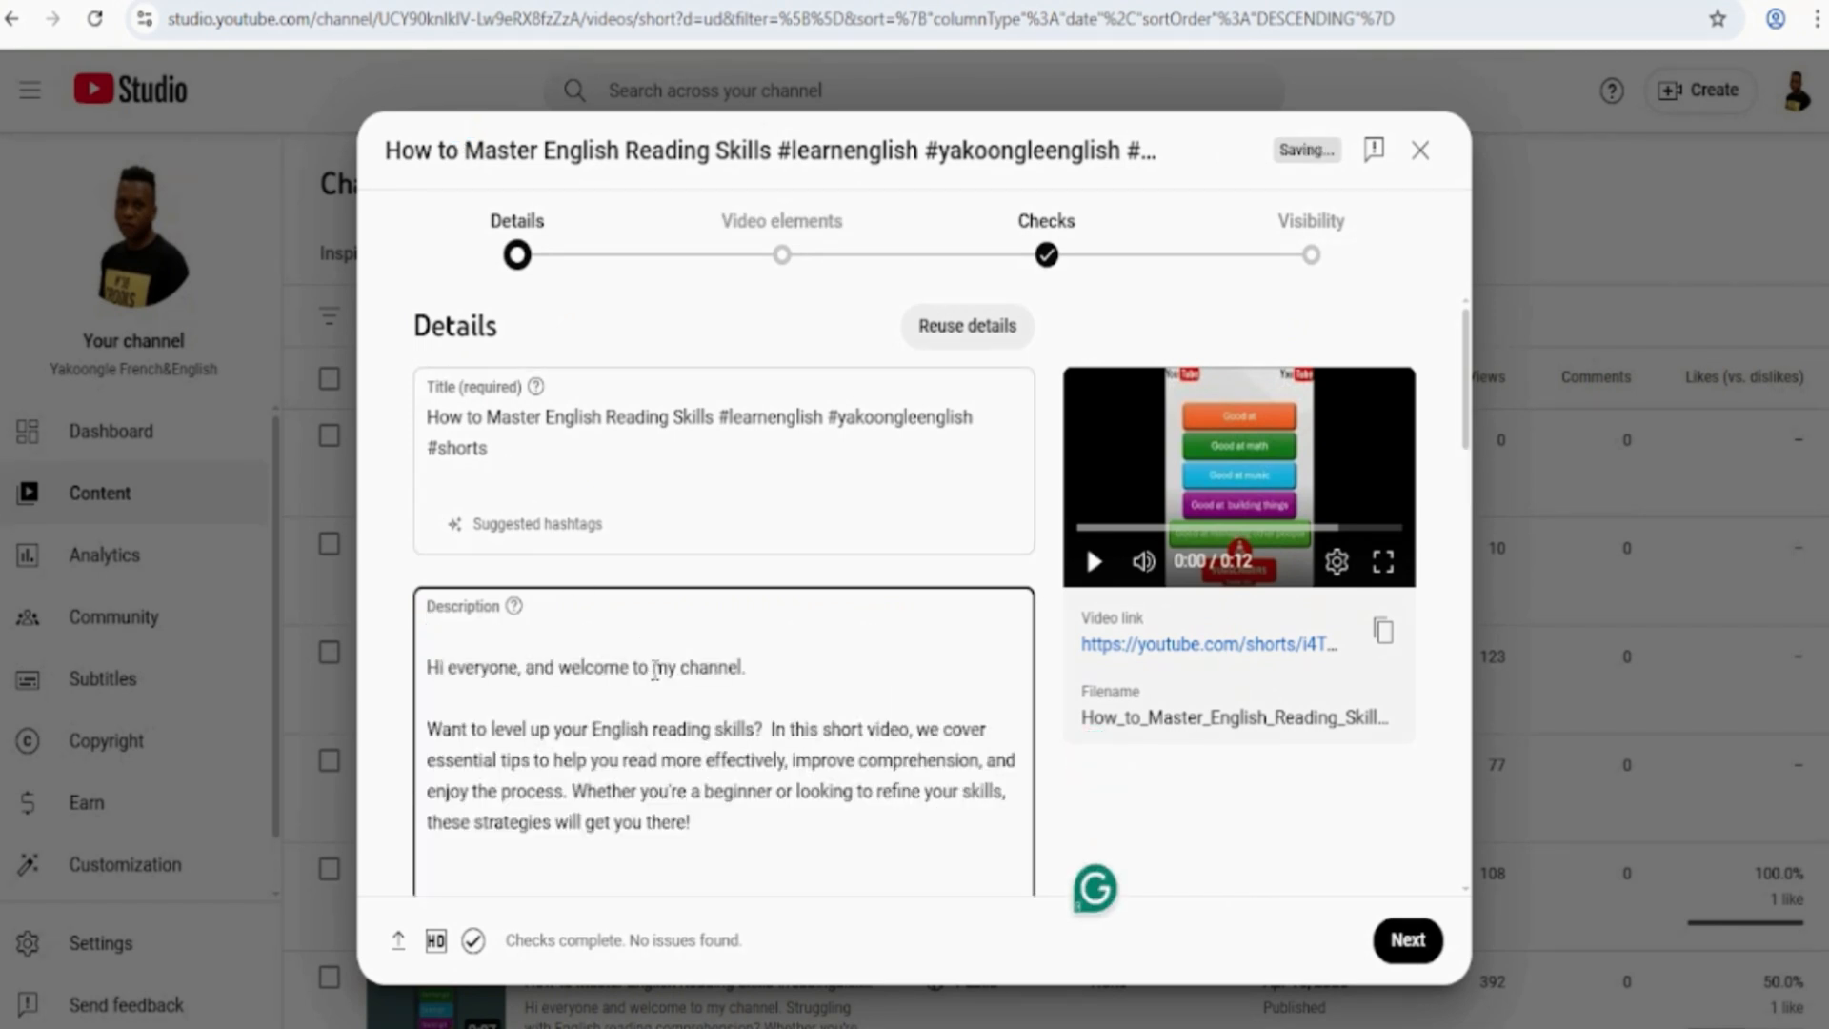
Remove the extra blank lines at the start of the description and above the business contact list.
scroll(644, 664, "down", 1)
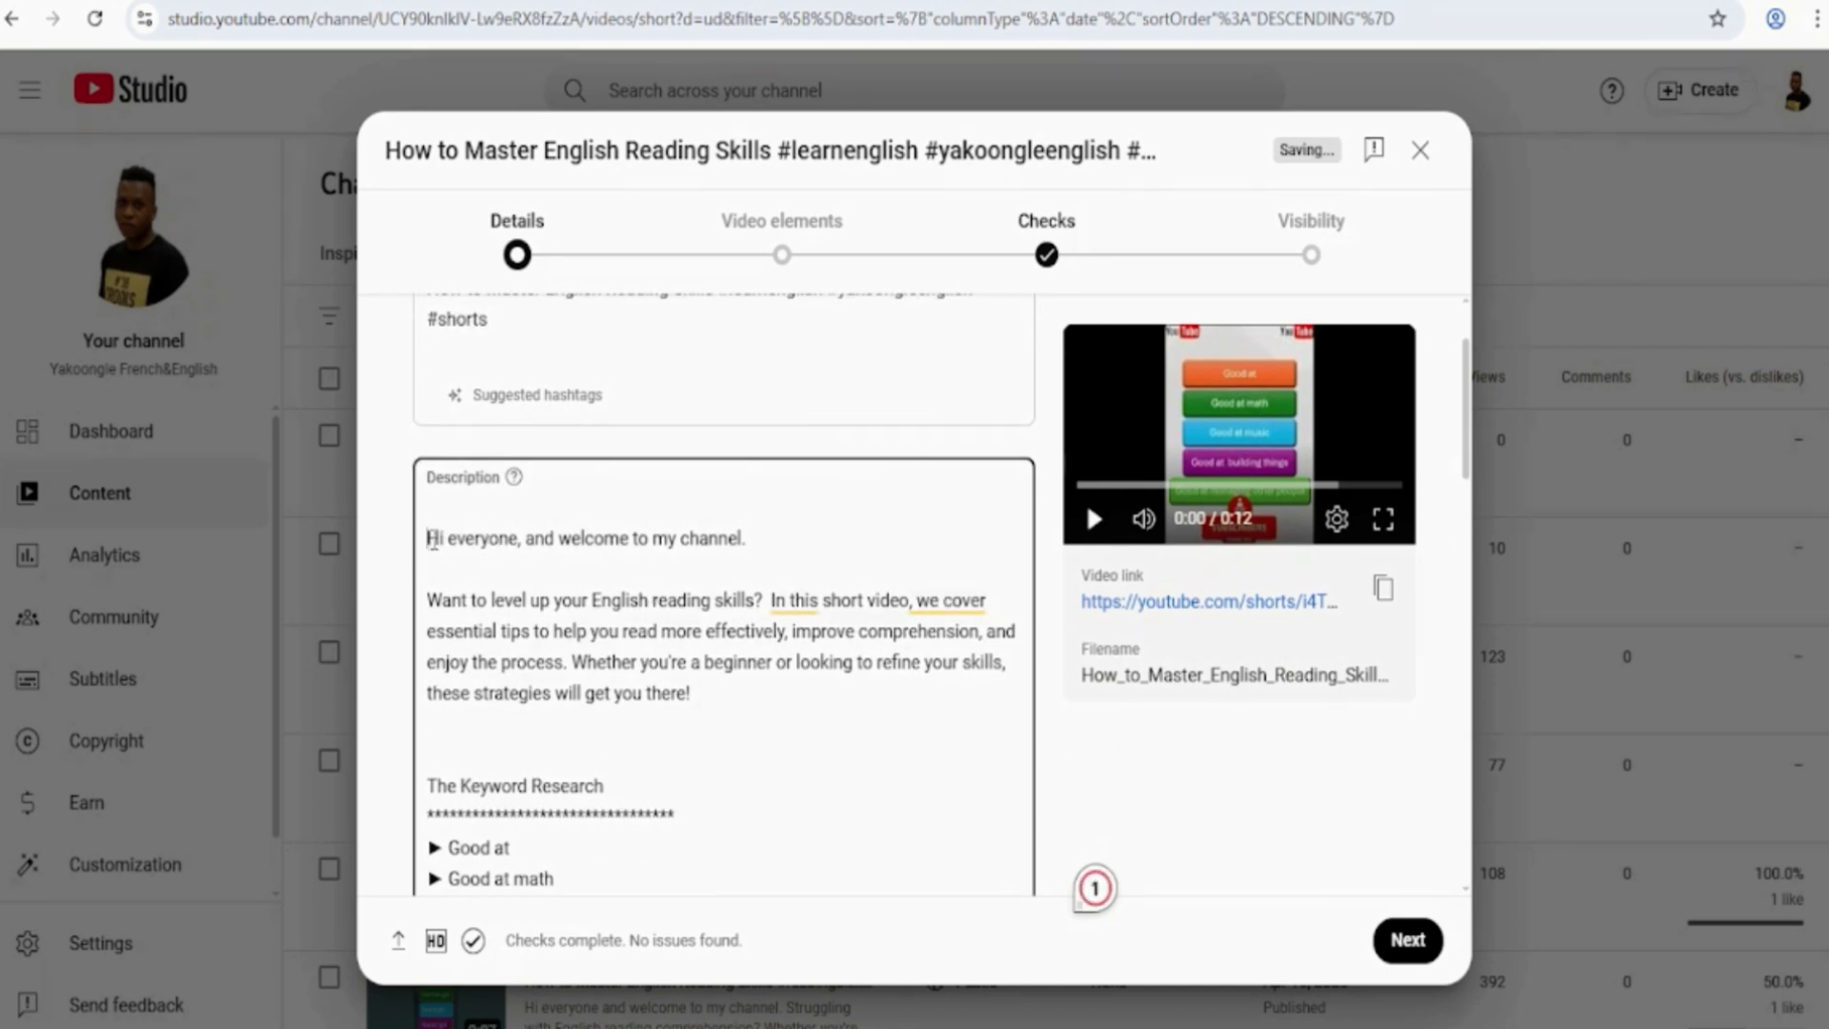
scroll(433, 543, "down", 1)
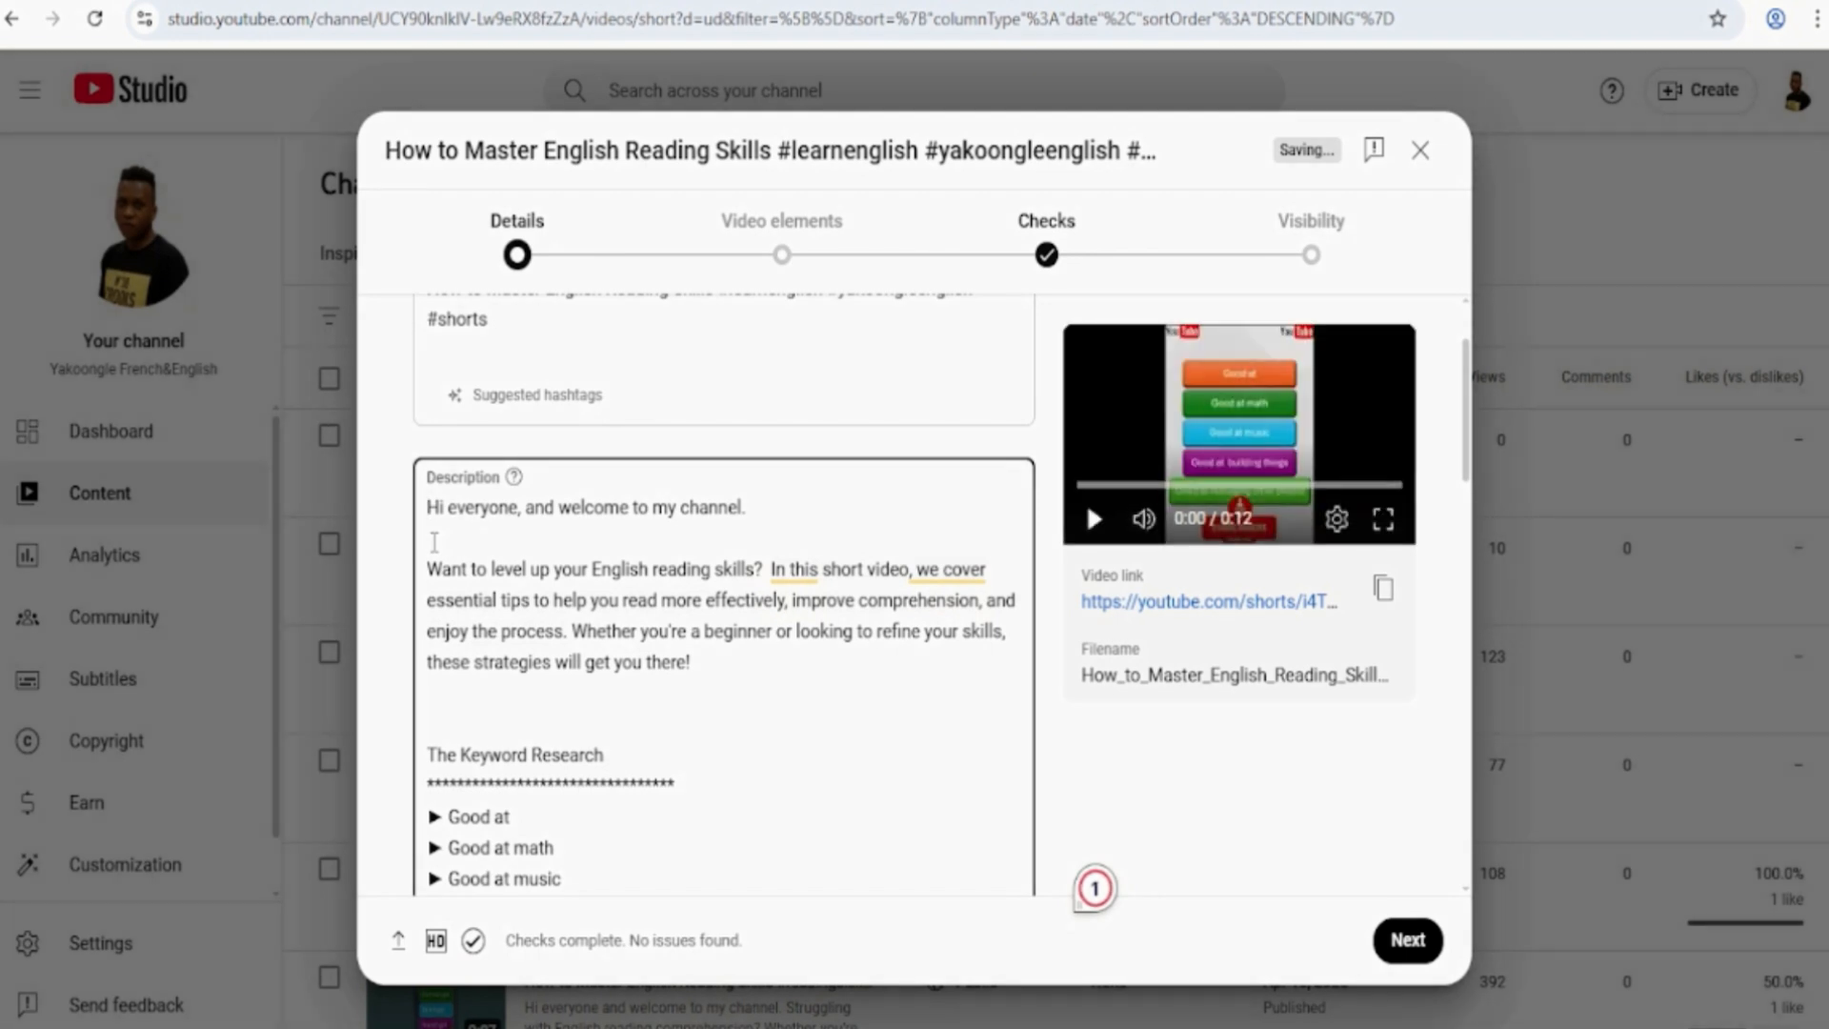
scroll(654, 694, "down", 1)
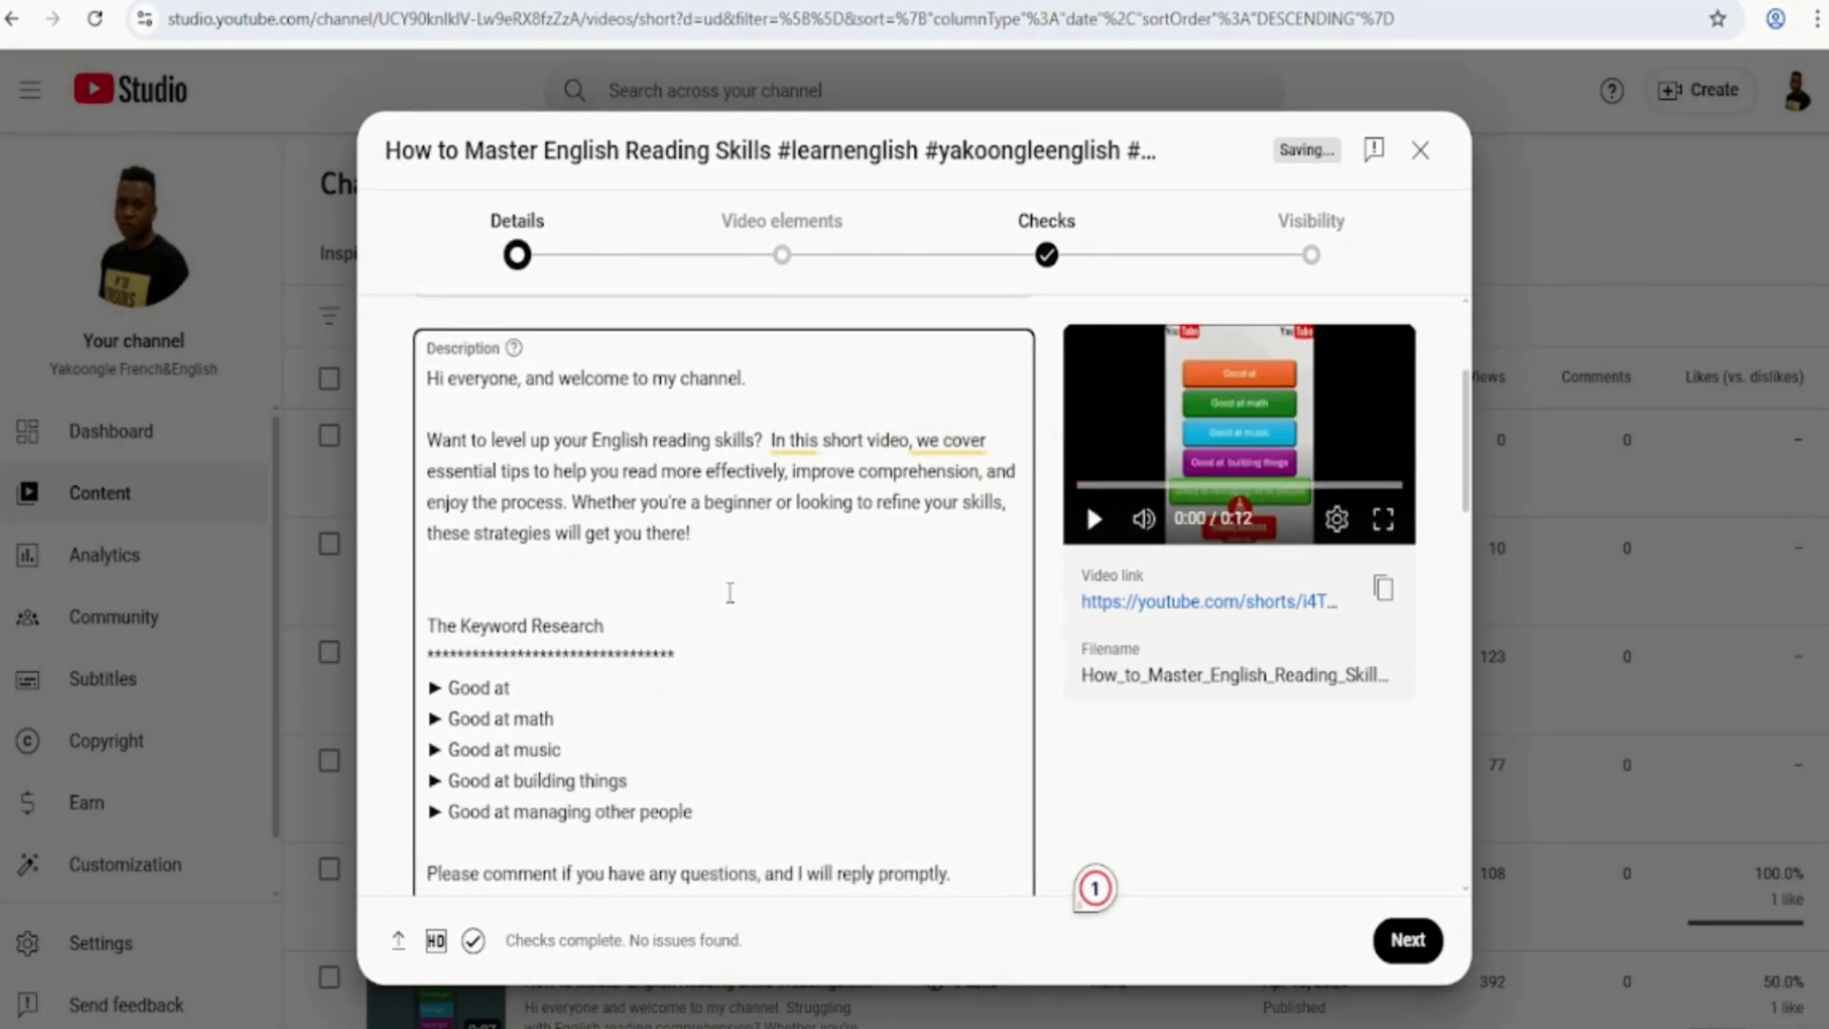
scroll(662, 673, "down", 3)
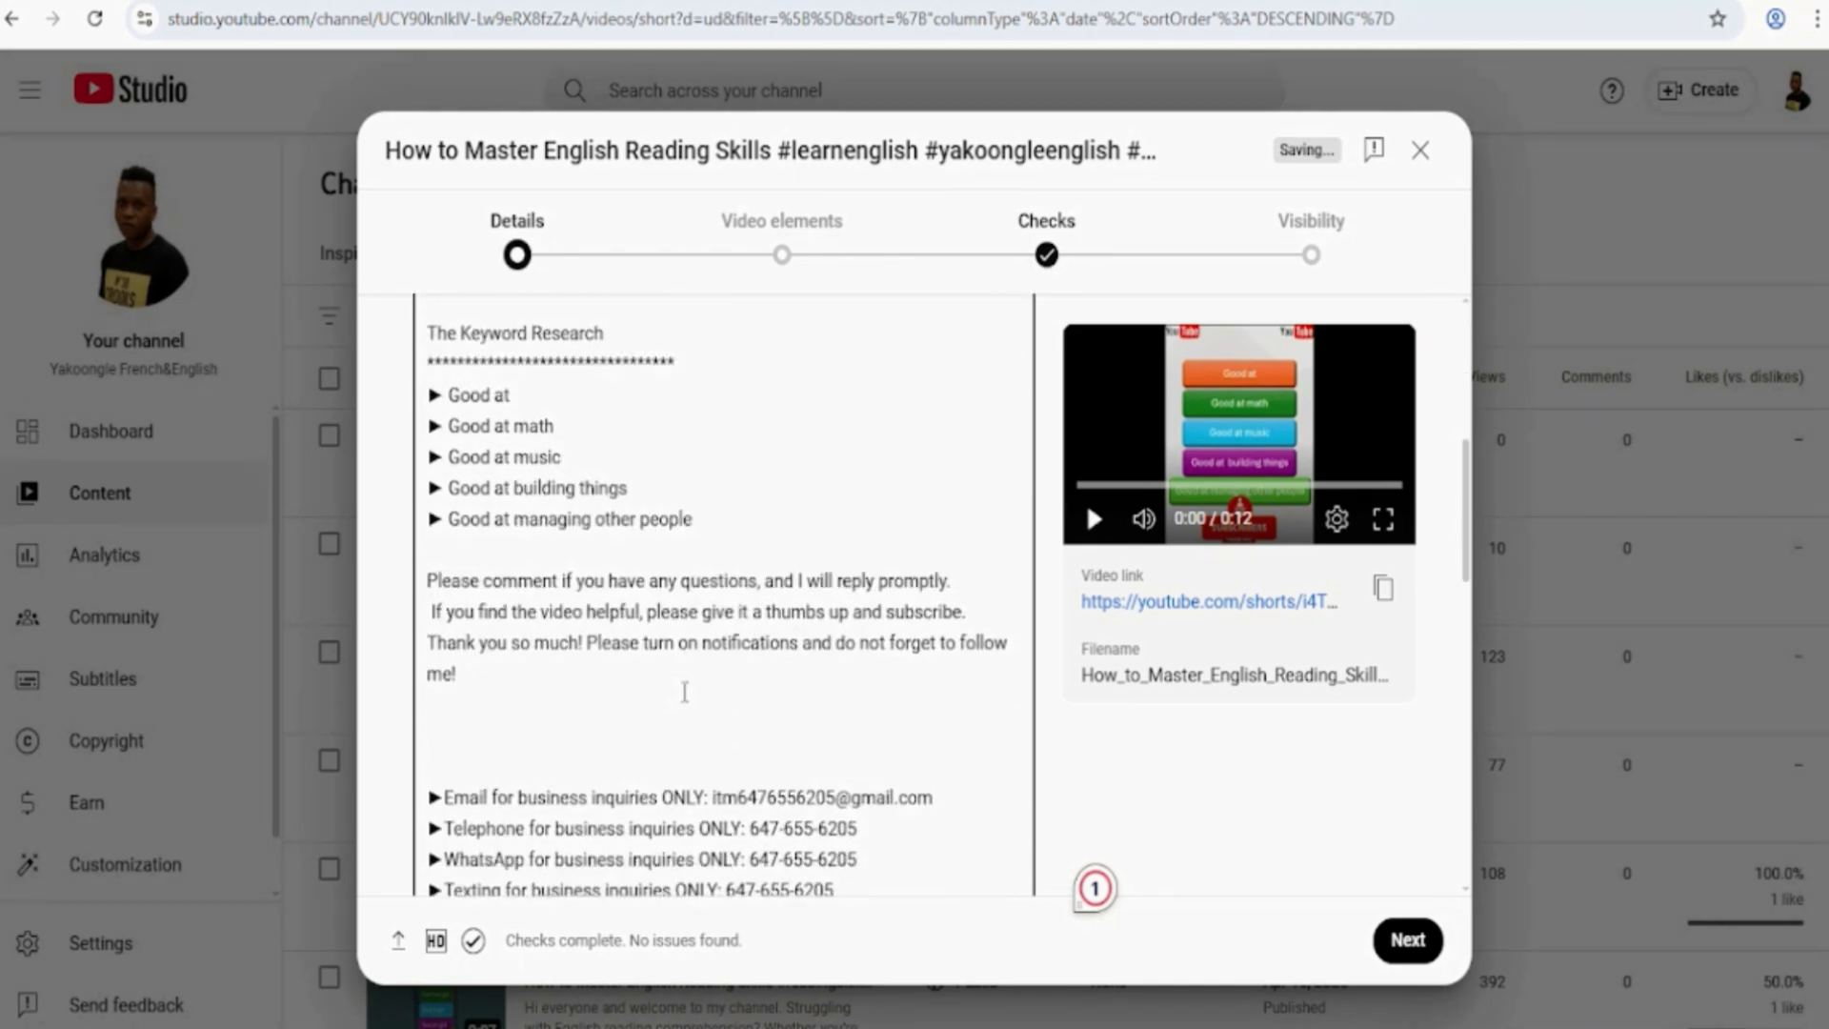
left_click(496, 672)
key("BackSpace")
key("BackSpace")
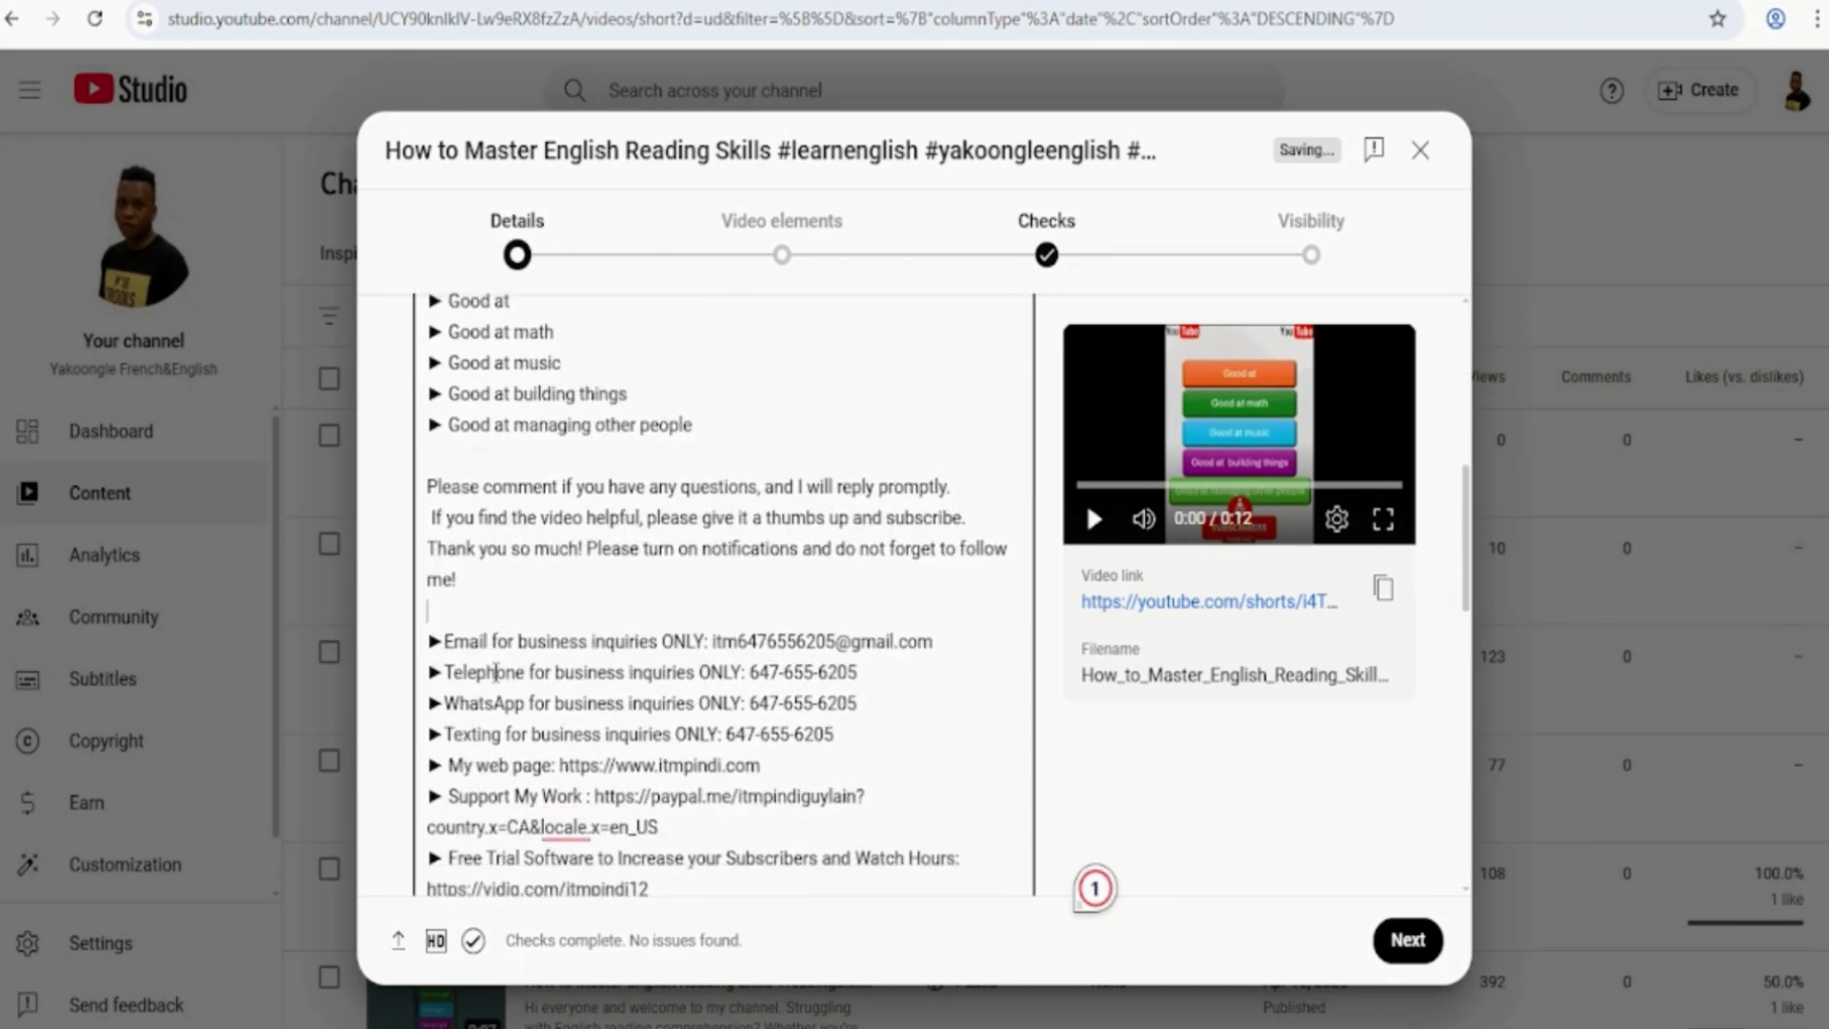
scroll(637, 689, "down", 1)
scroll(637, 689, "down", 2)
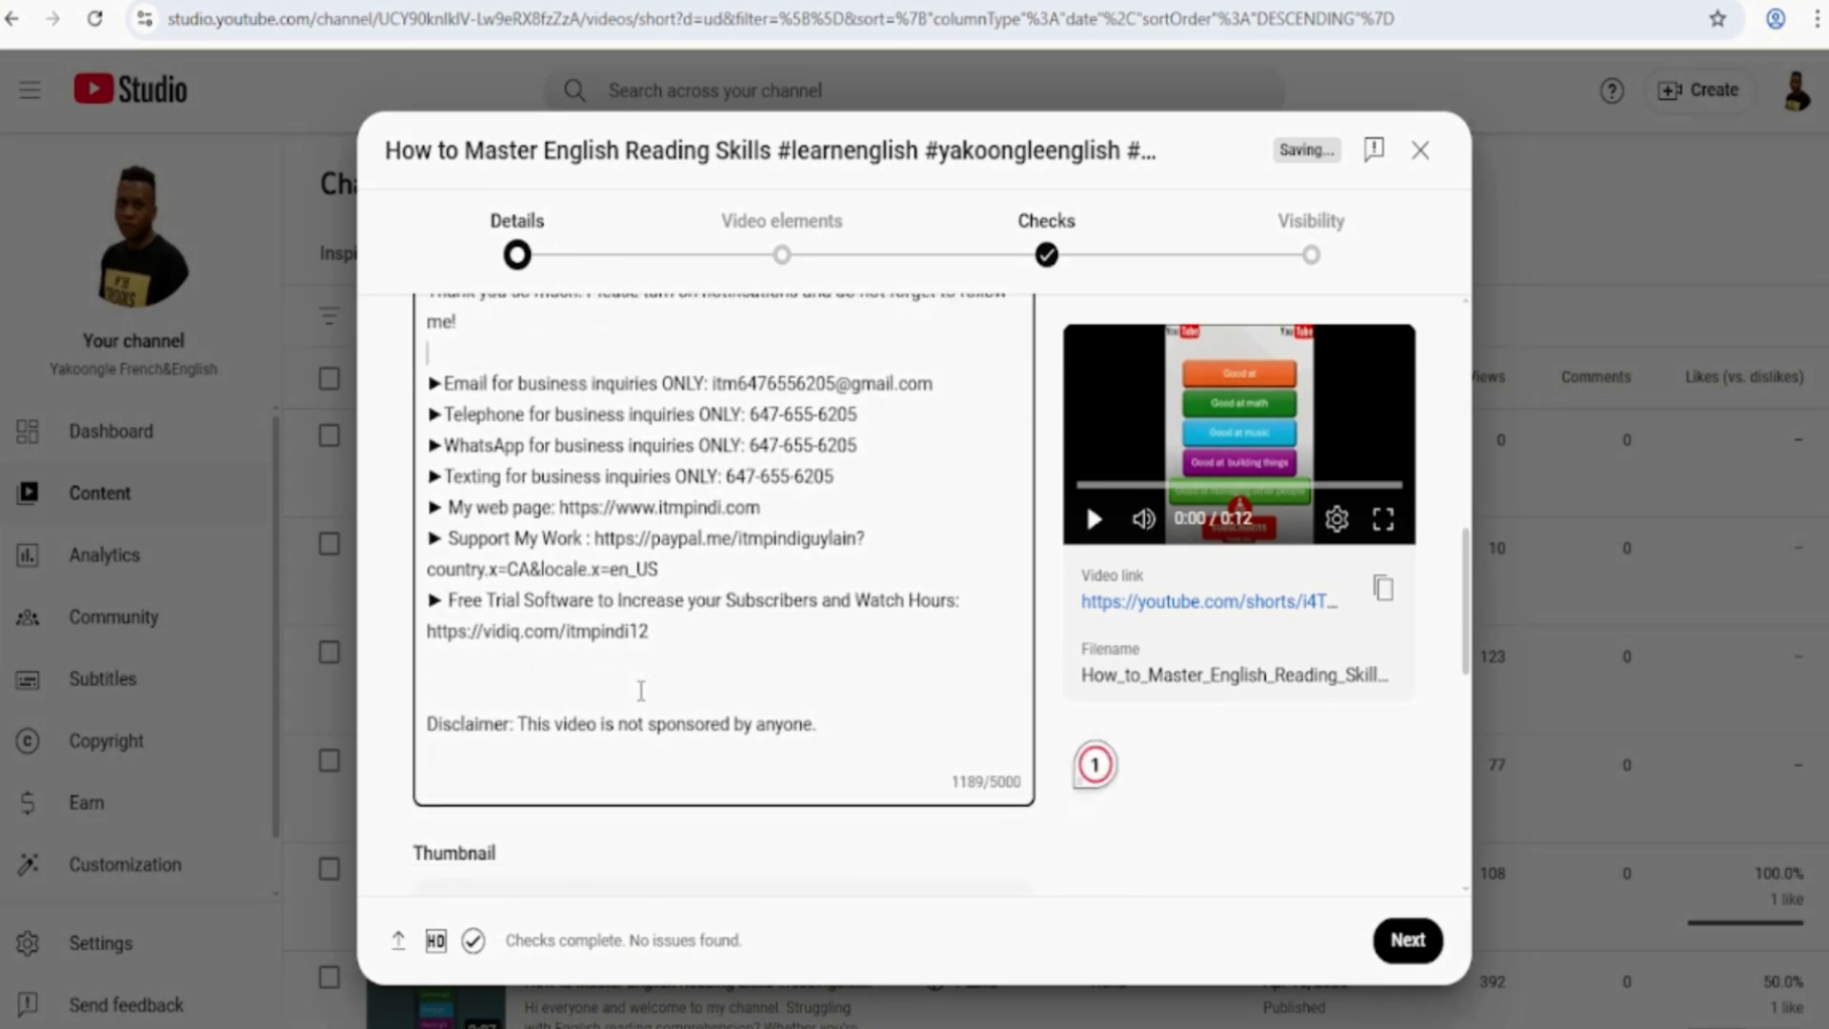
scroll(661, 714, "up", 4)
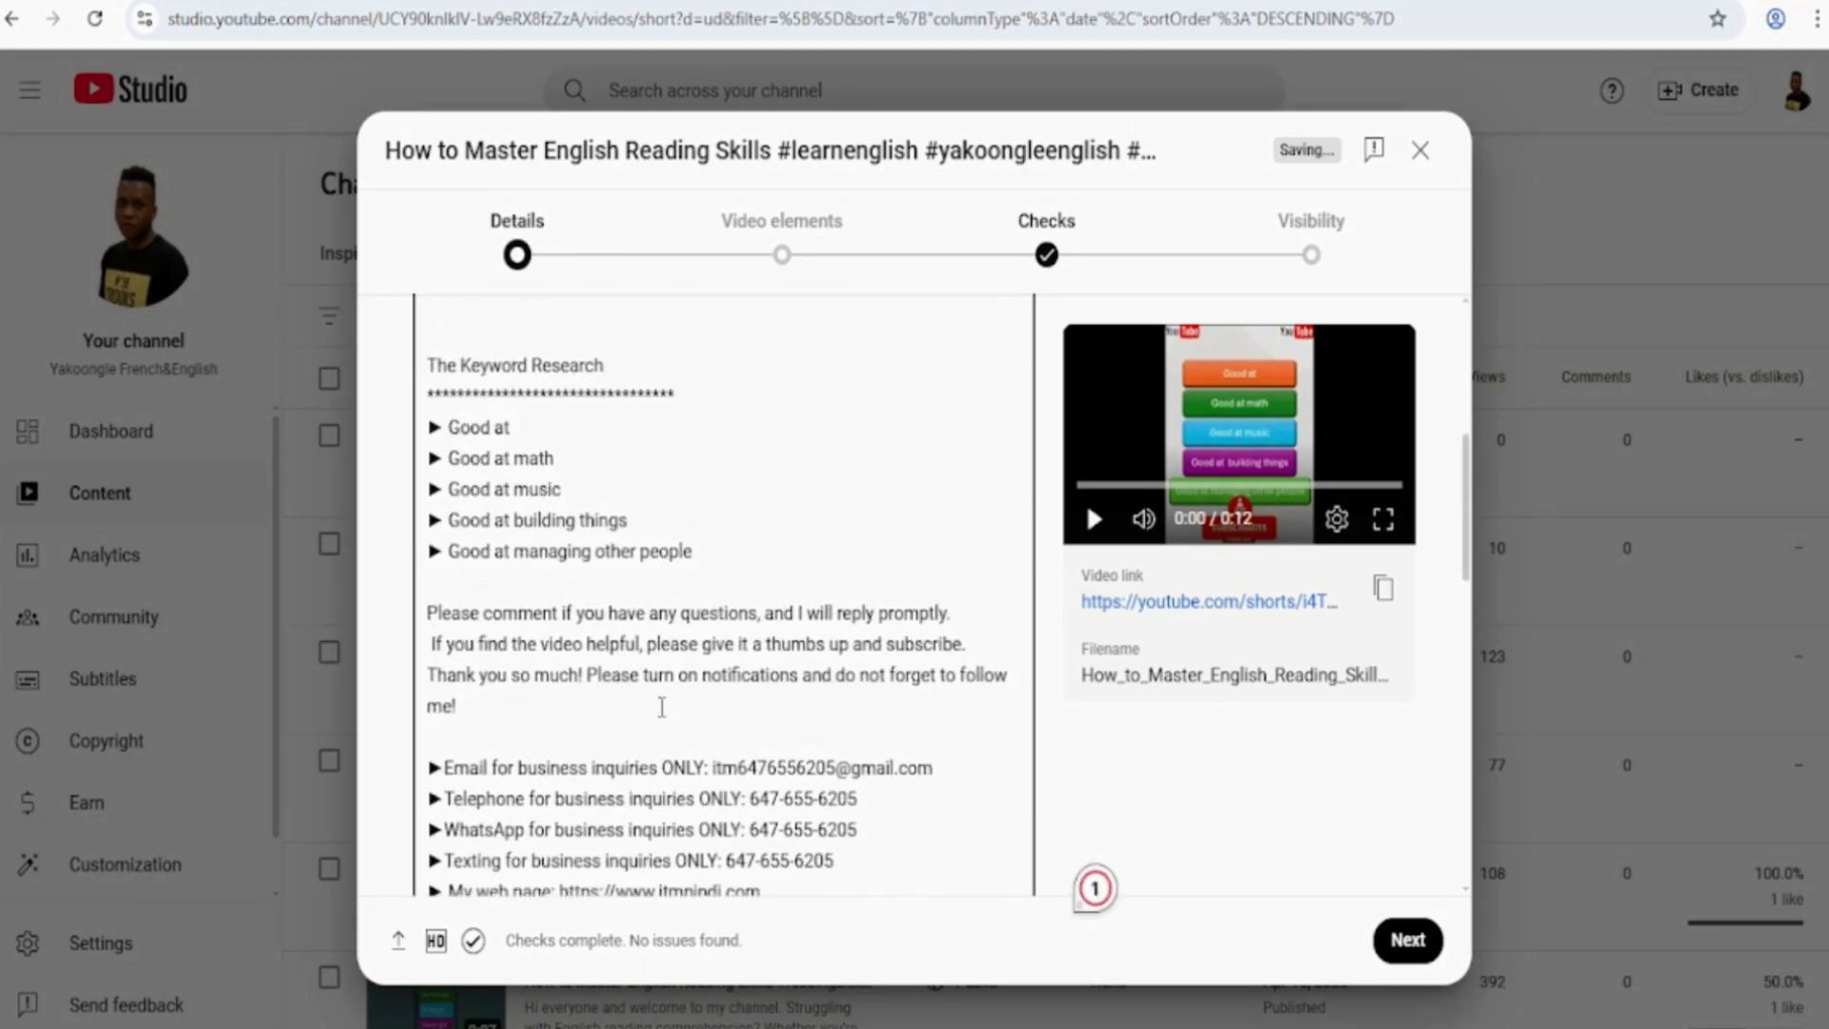
scroll(661, 707, "down", 3)
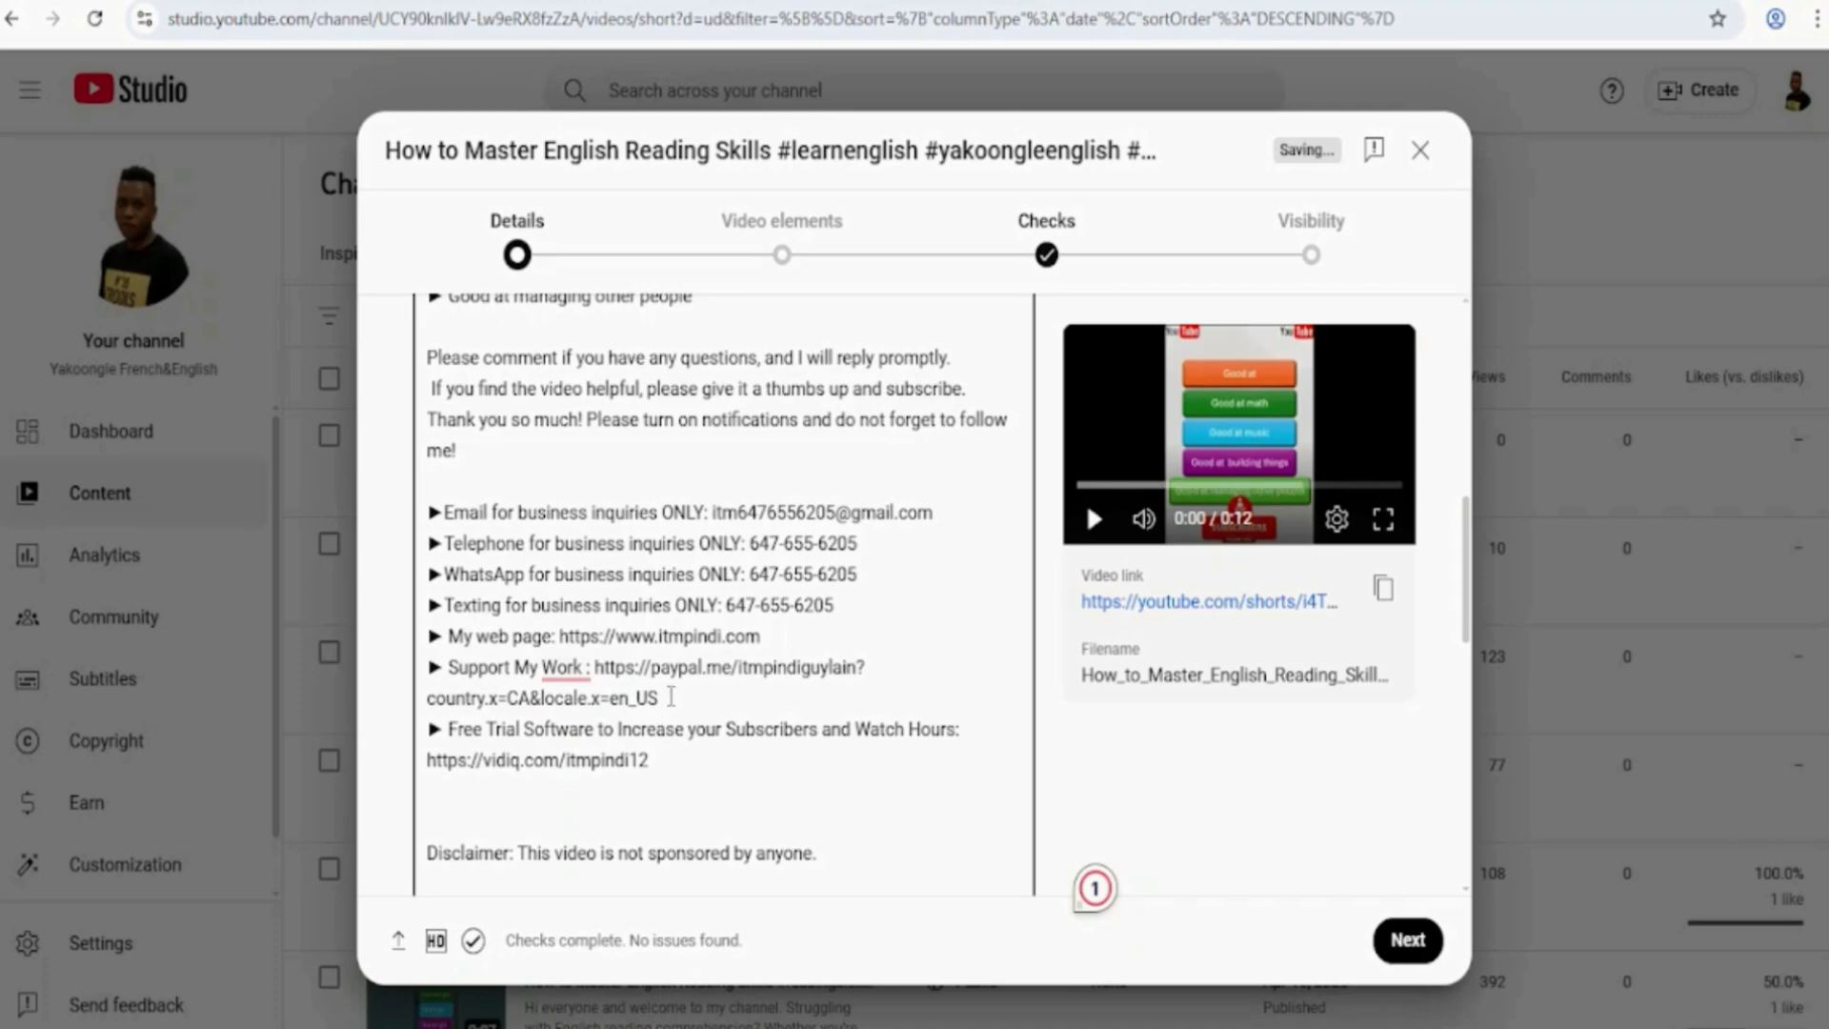
scroll(668, 693, "down", 4)
scroll(681, 630, "up", 3)
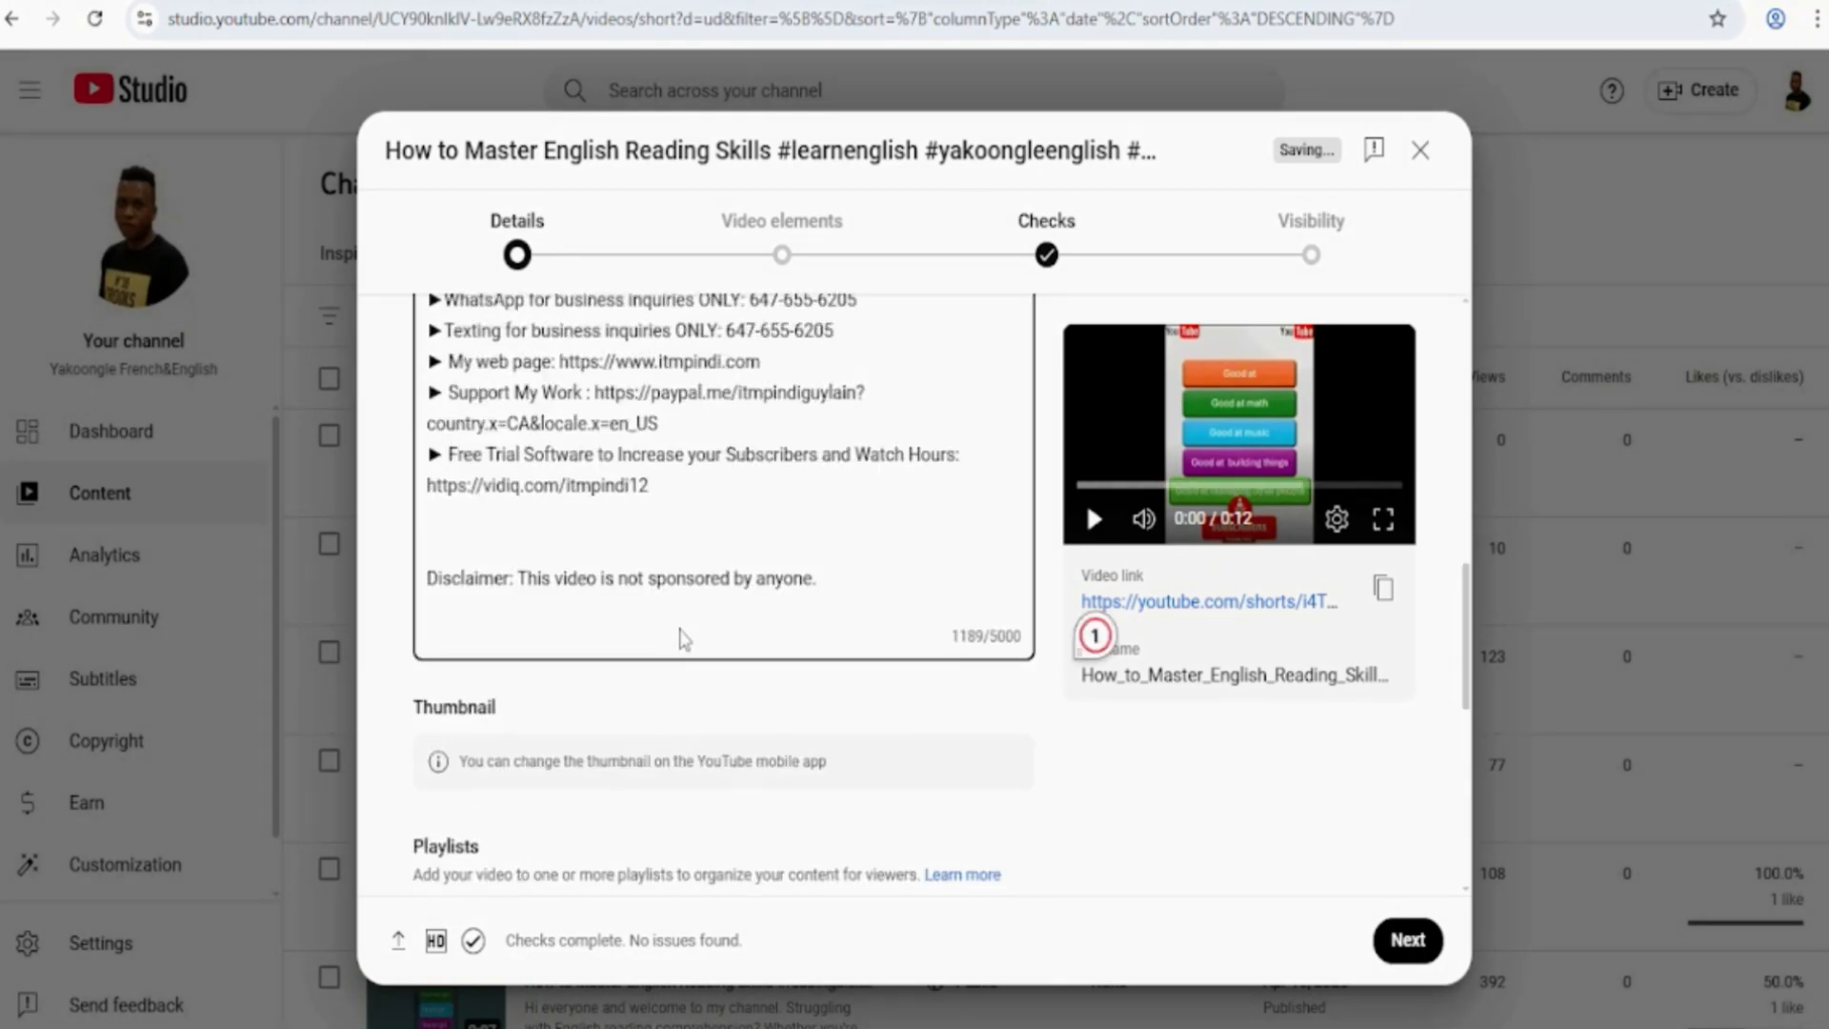
Set the video's audience to "No, it's not made for kids".
scroll(681, 630, "down", 3)
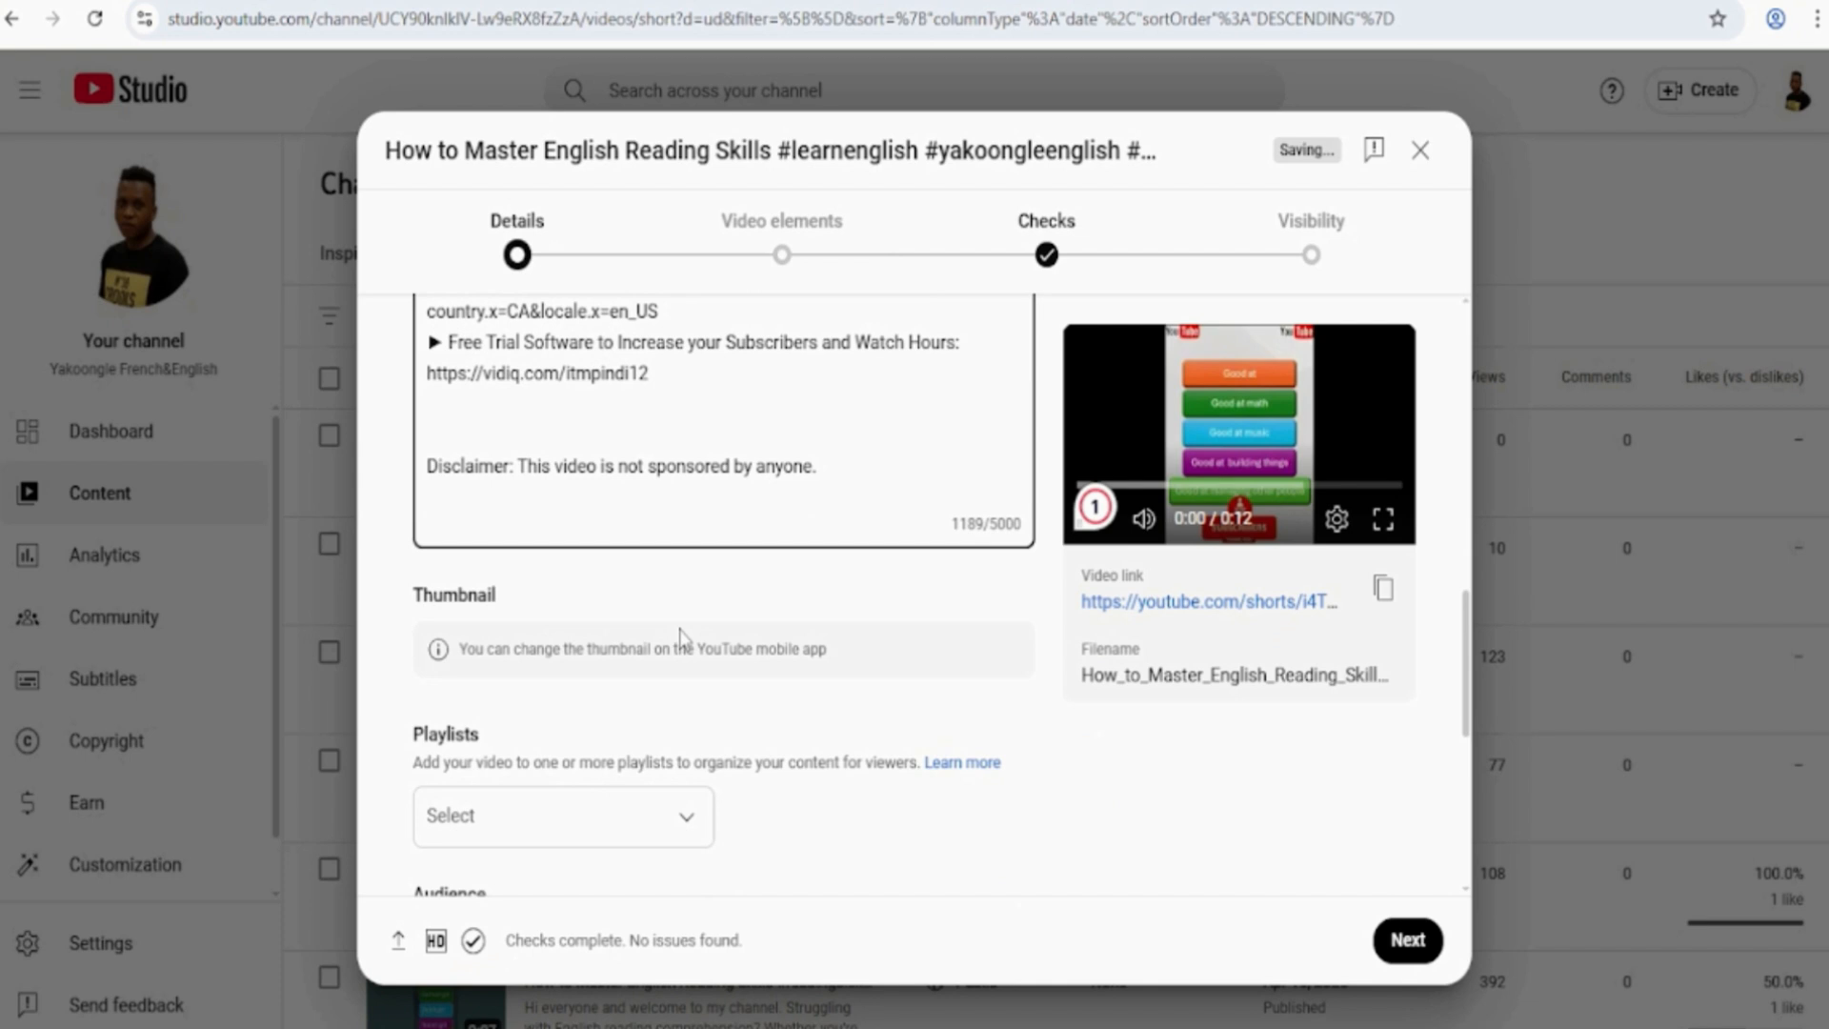
scroll(682, 636, "down", 1)
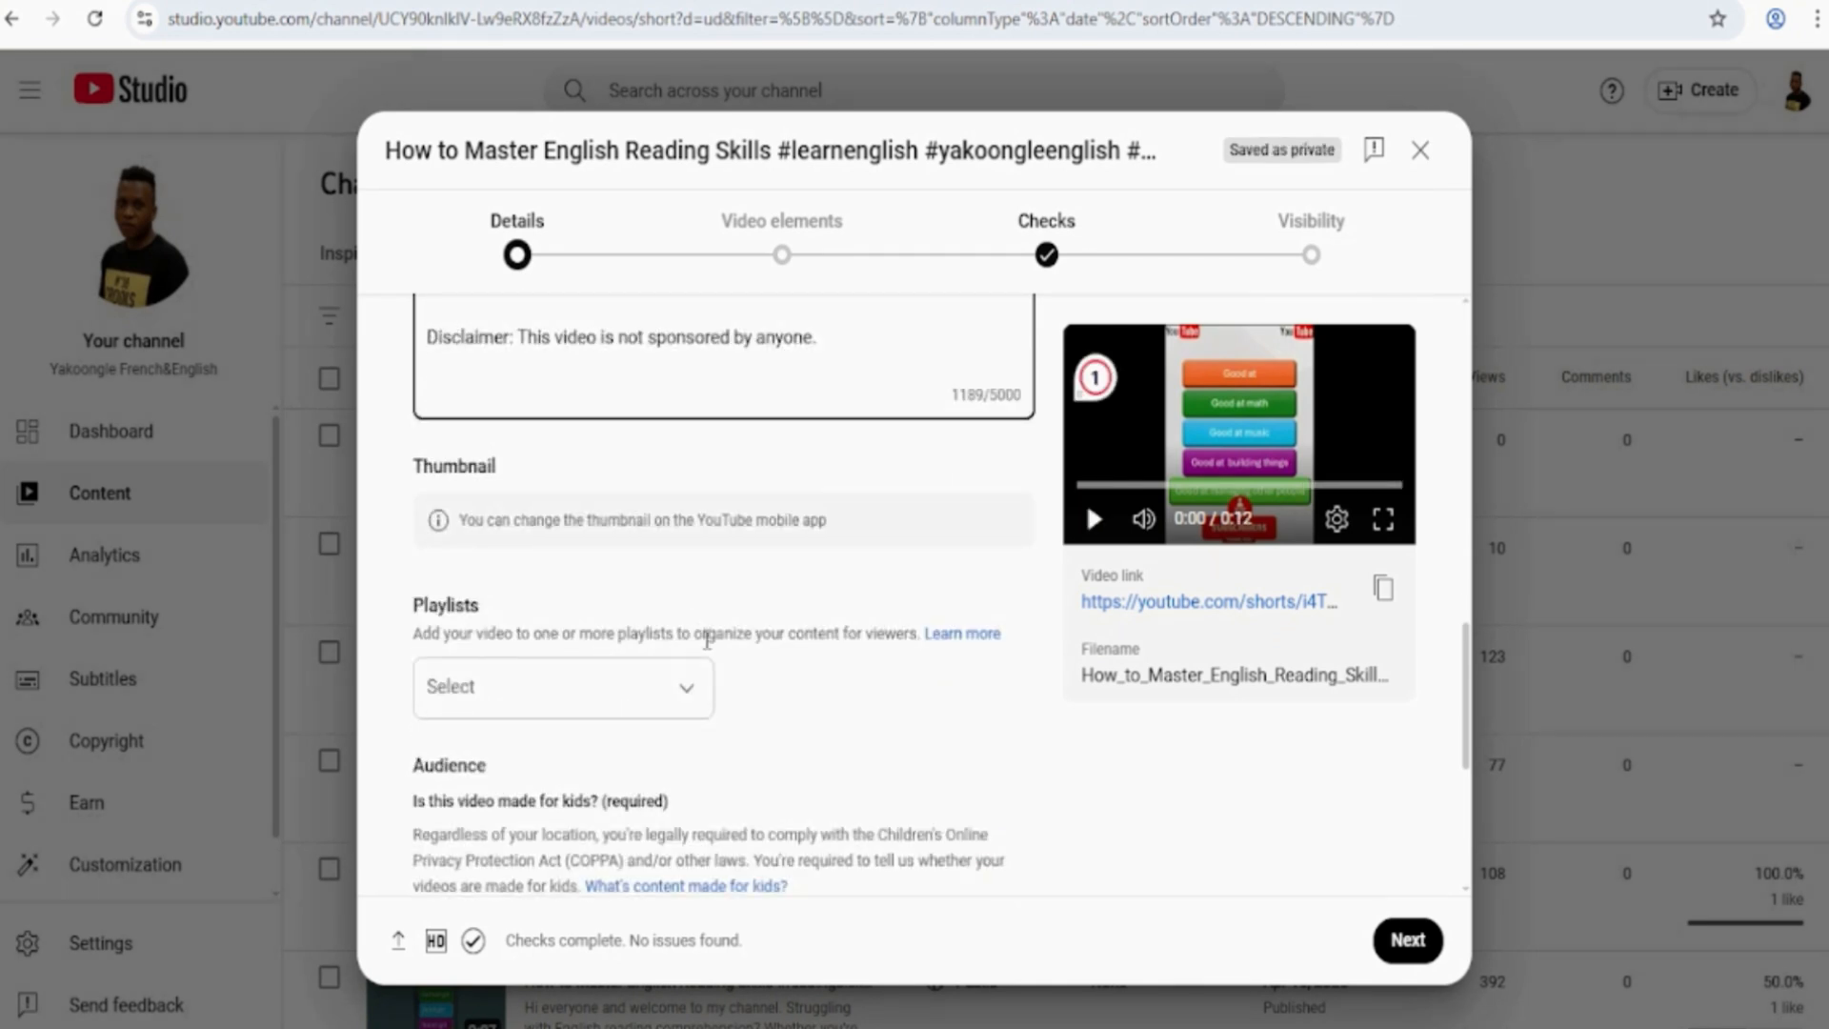
scroll(707, 640, "down", 1)
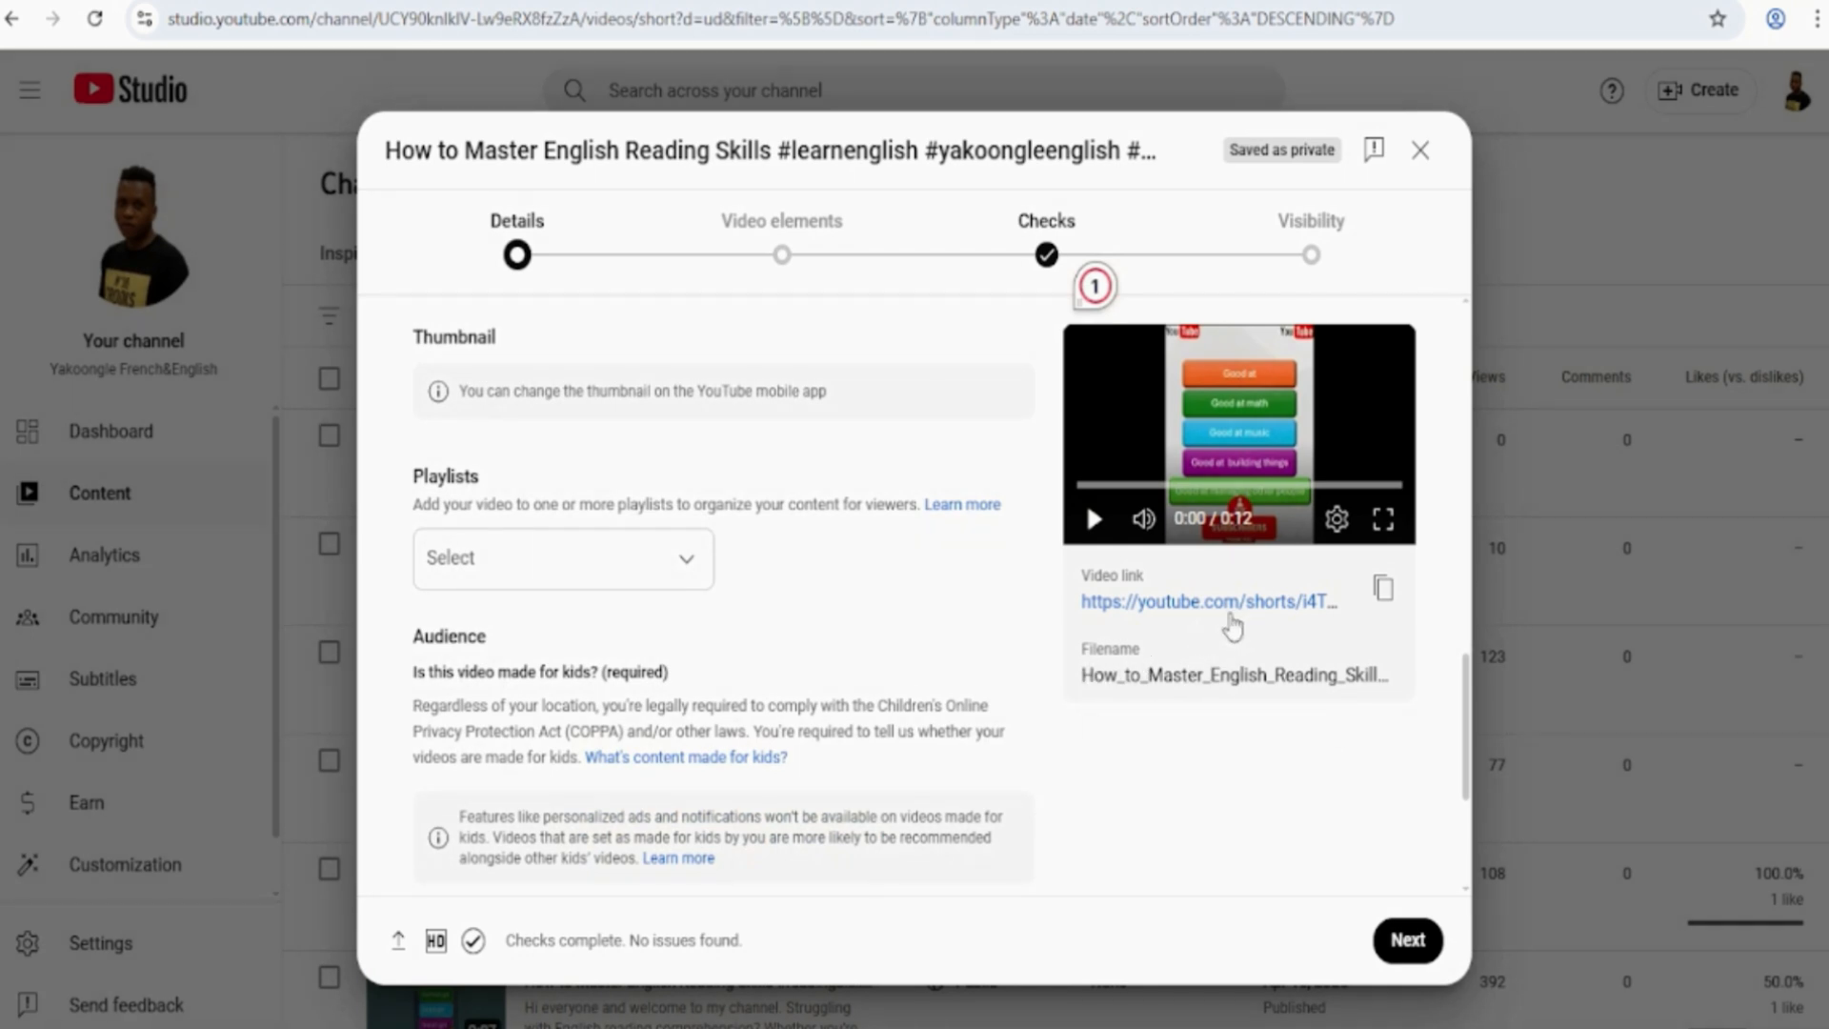
scroll(819, 705, "down", 2)
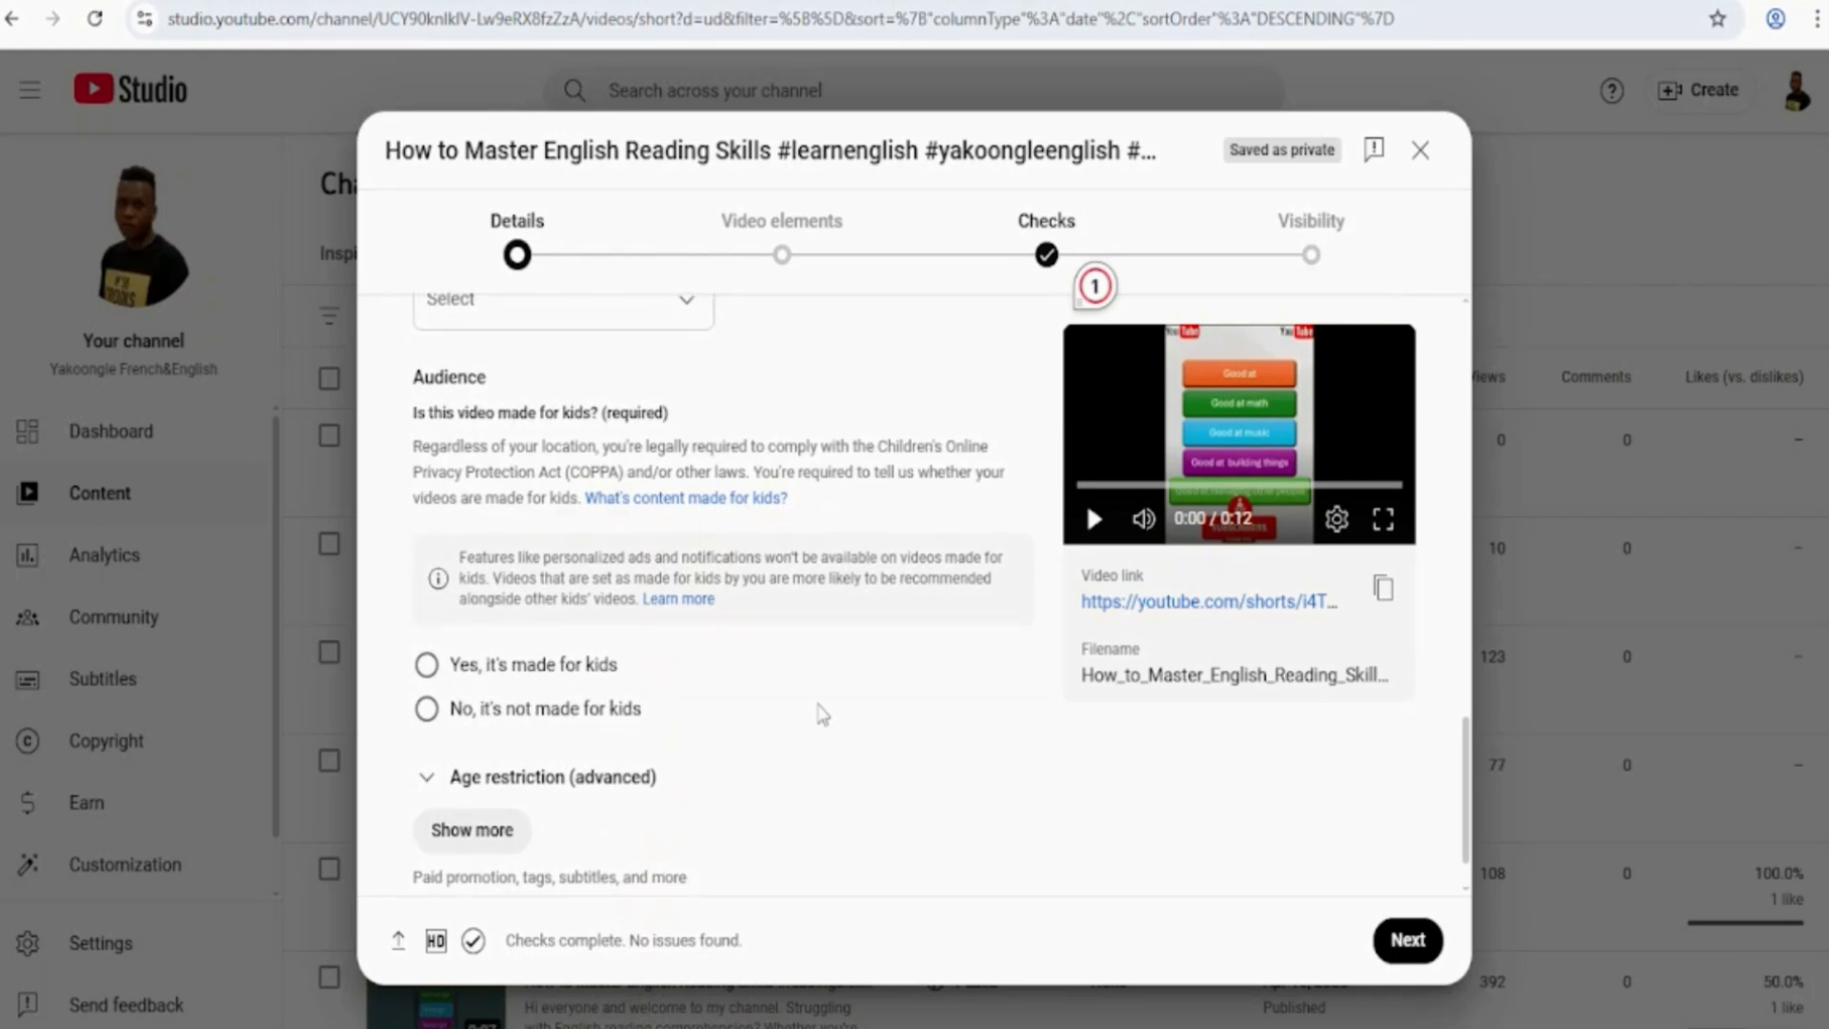
scroll(817, 713, "down", 1)
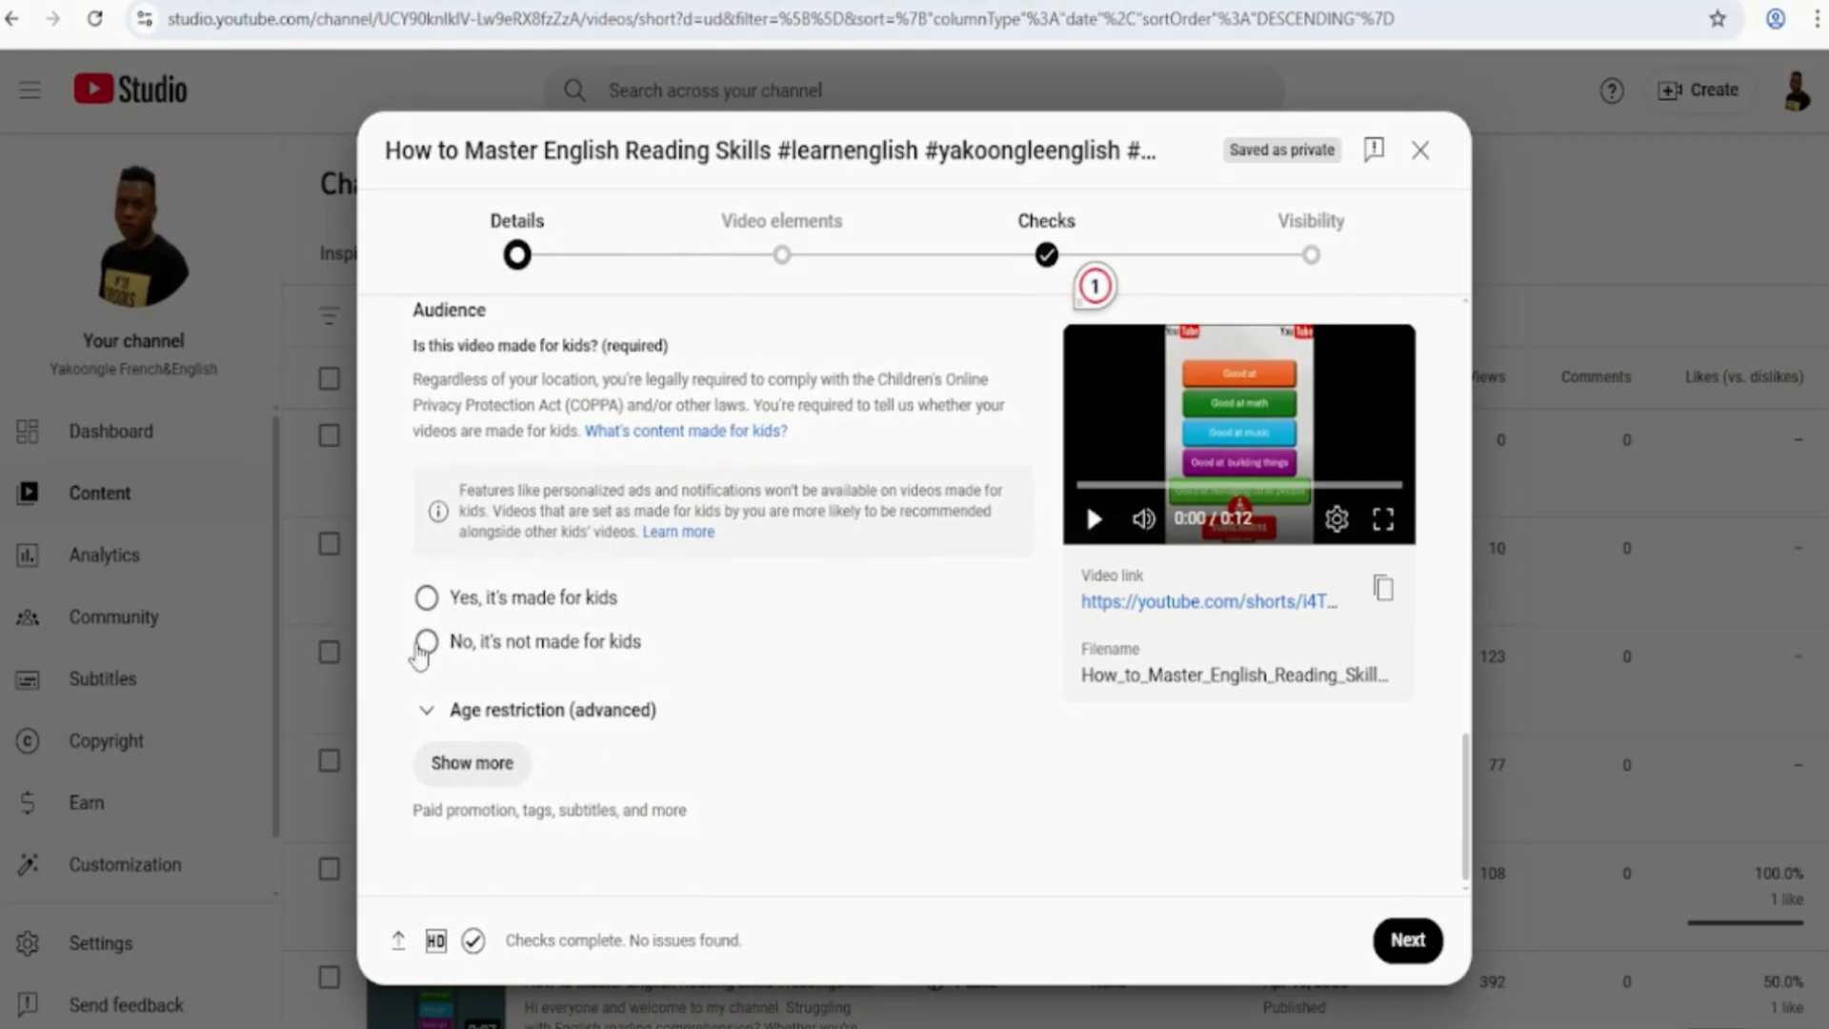
left_click(423, 645)
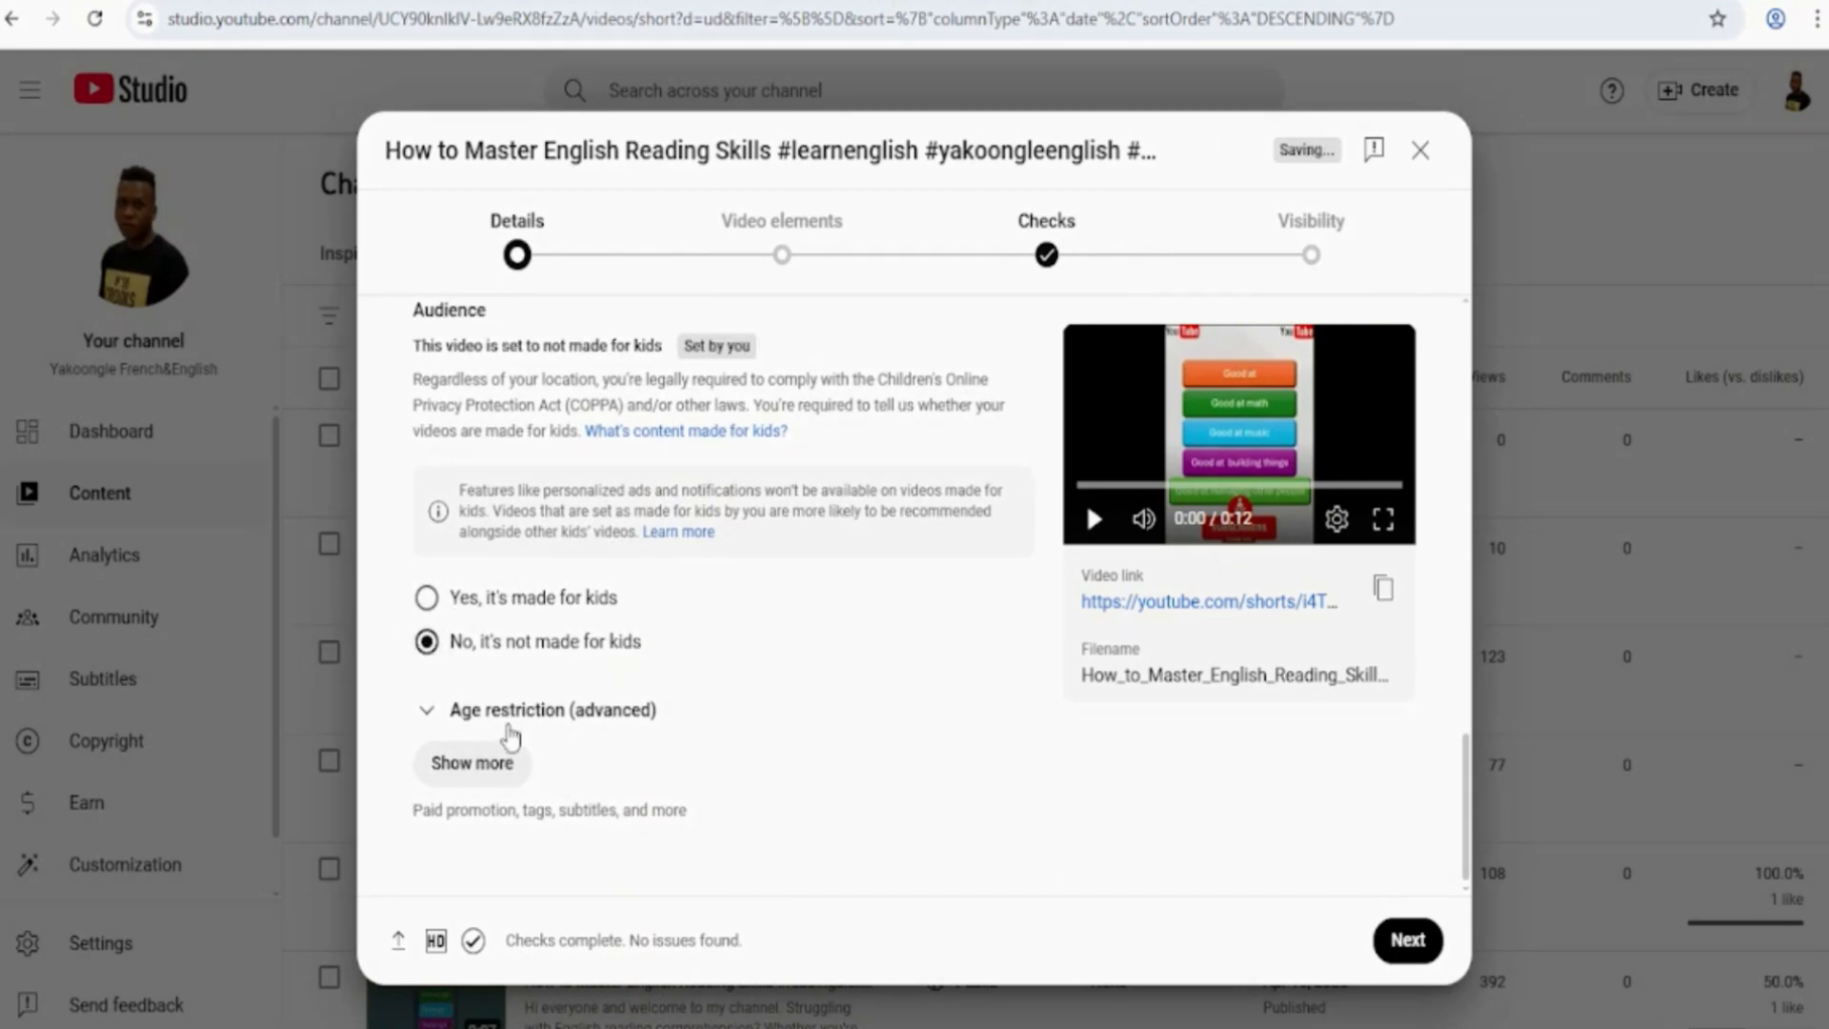
Expand the additional video details and answer No to the altered content question.
left_click(497, 779)
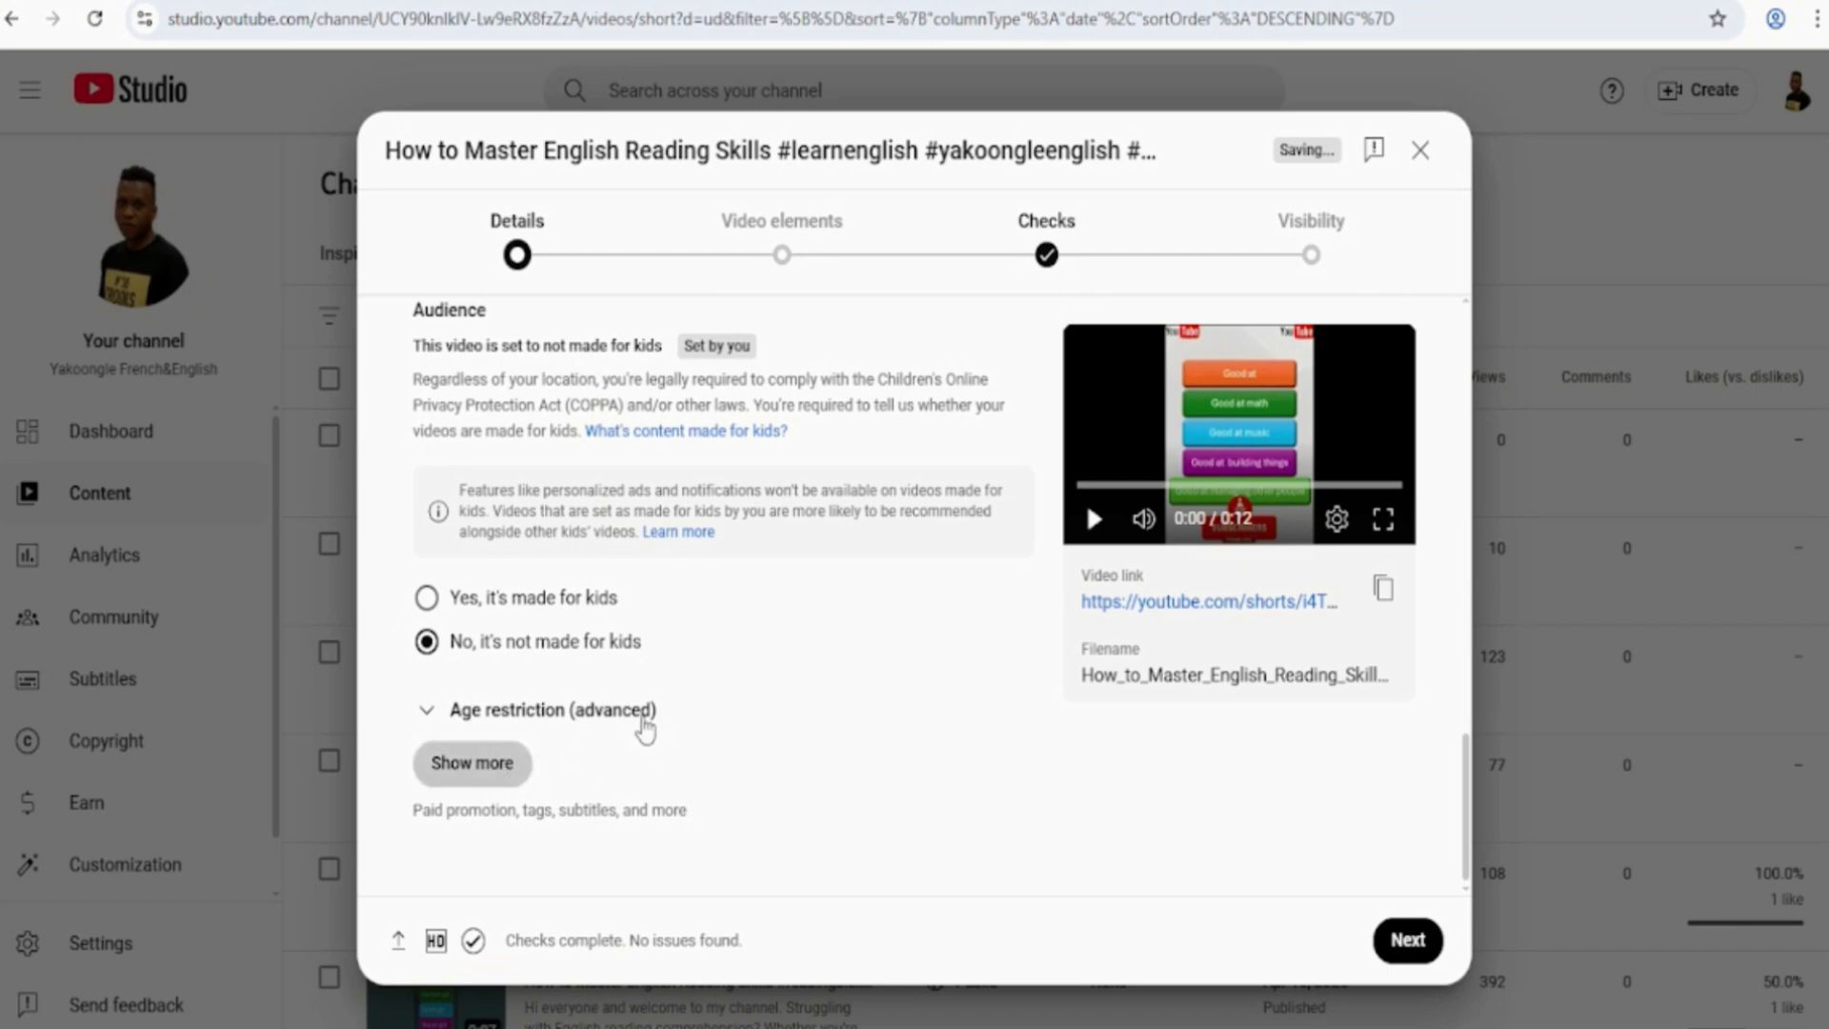
scroll(640, 724, "down", 7)
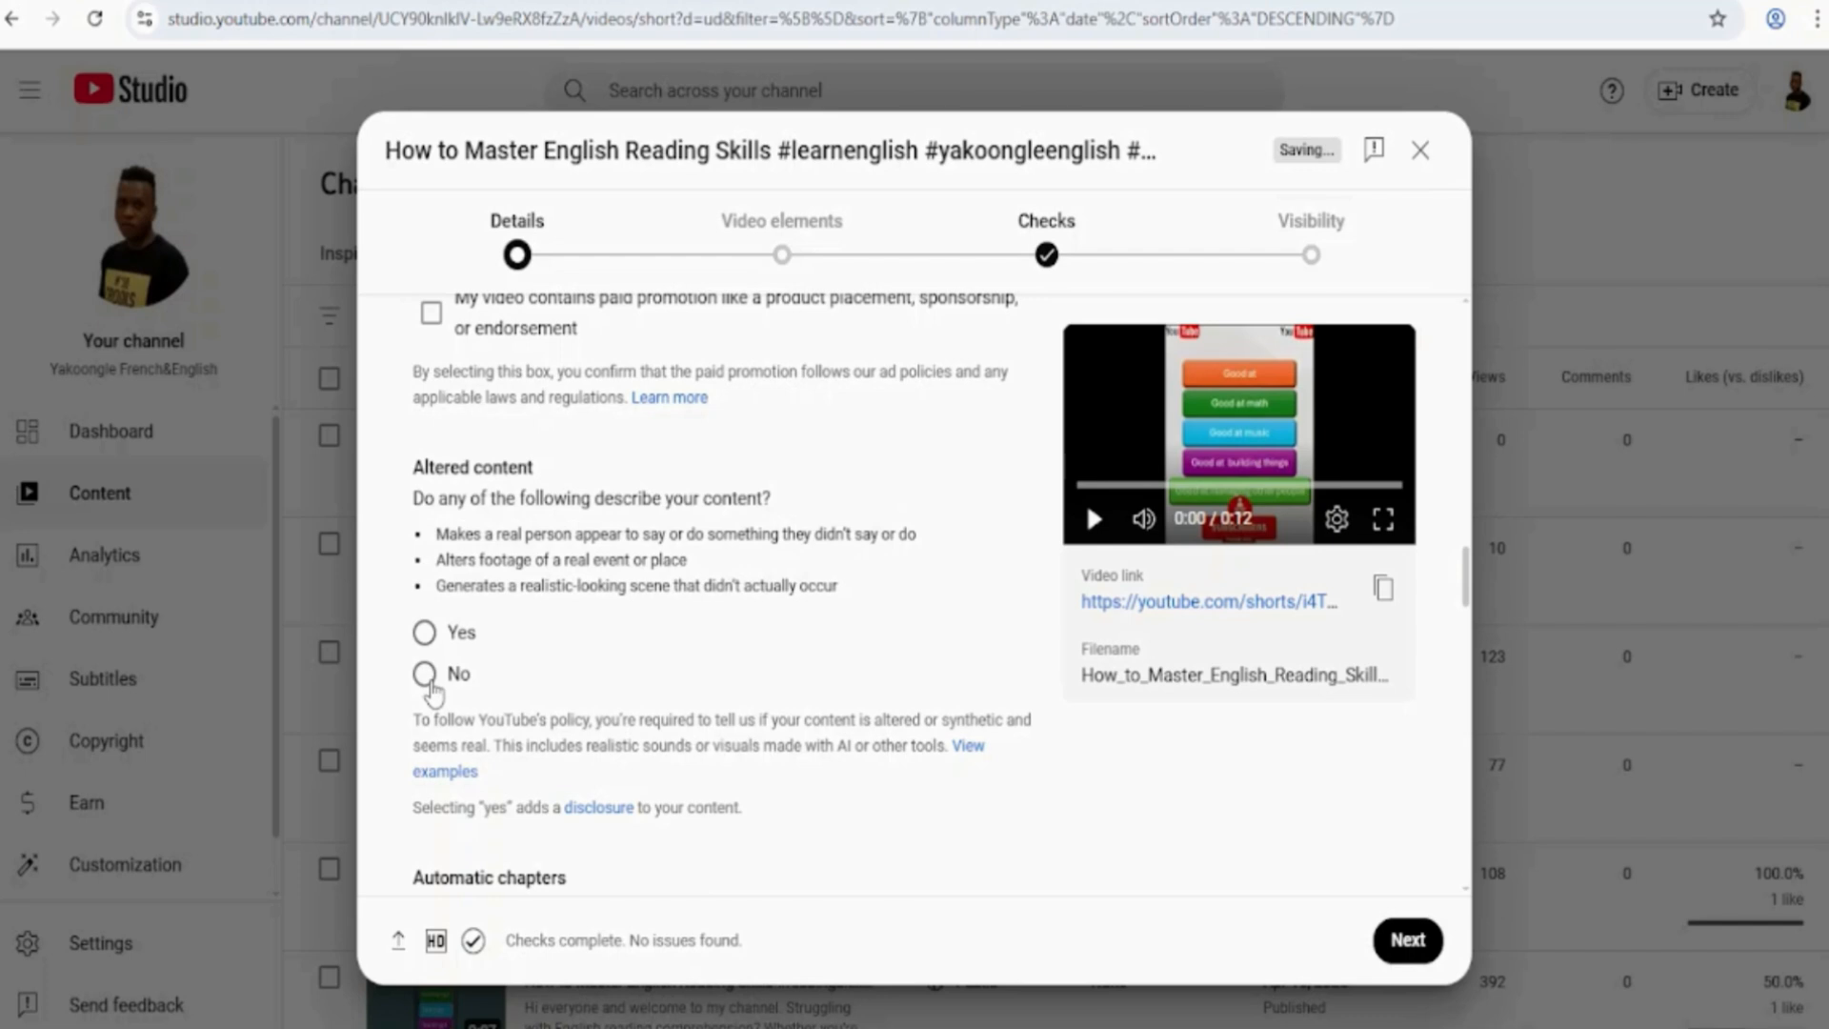
left_click(425, 674)
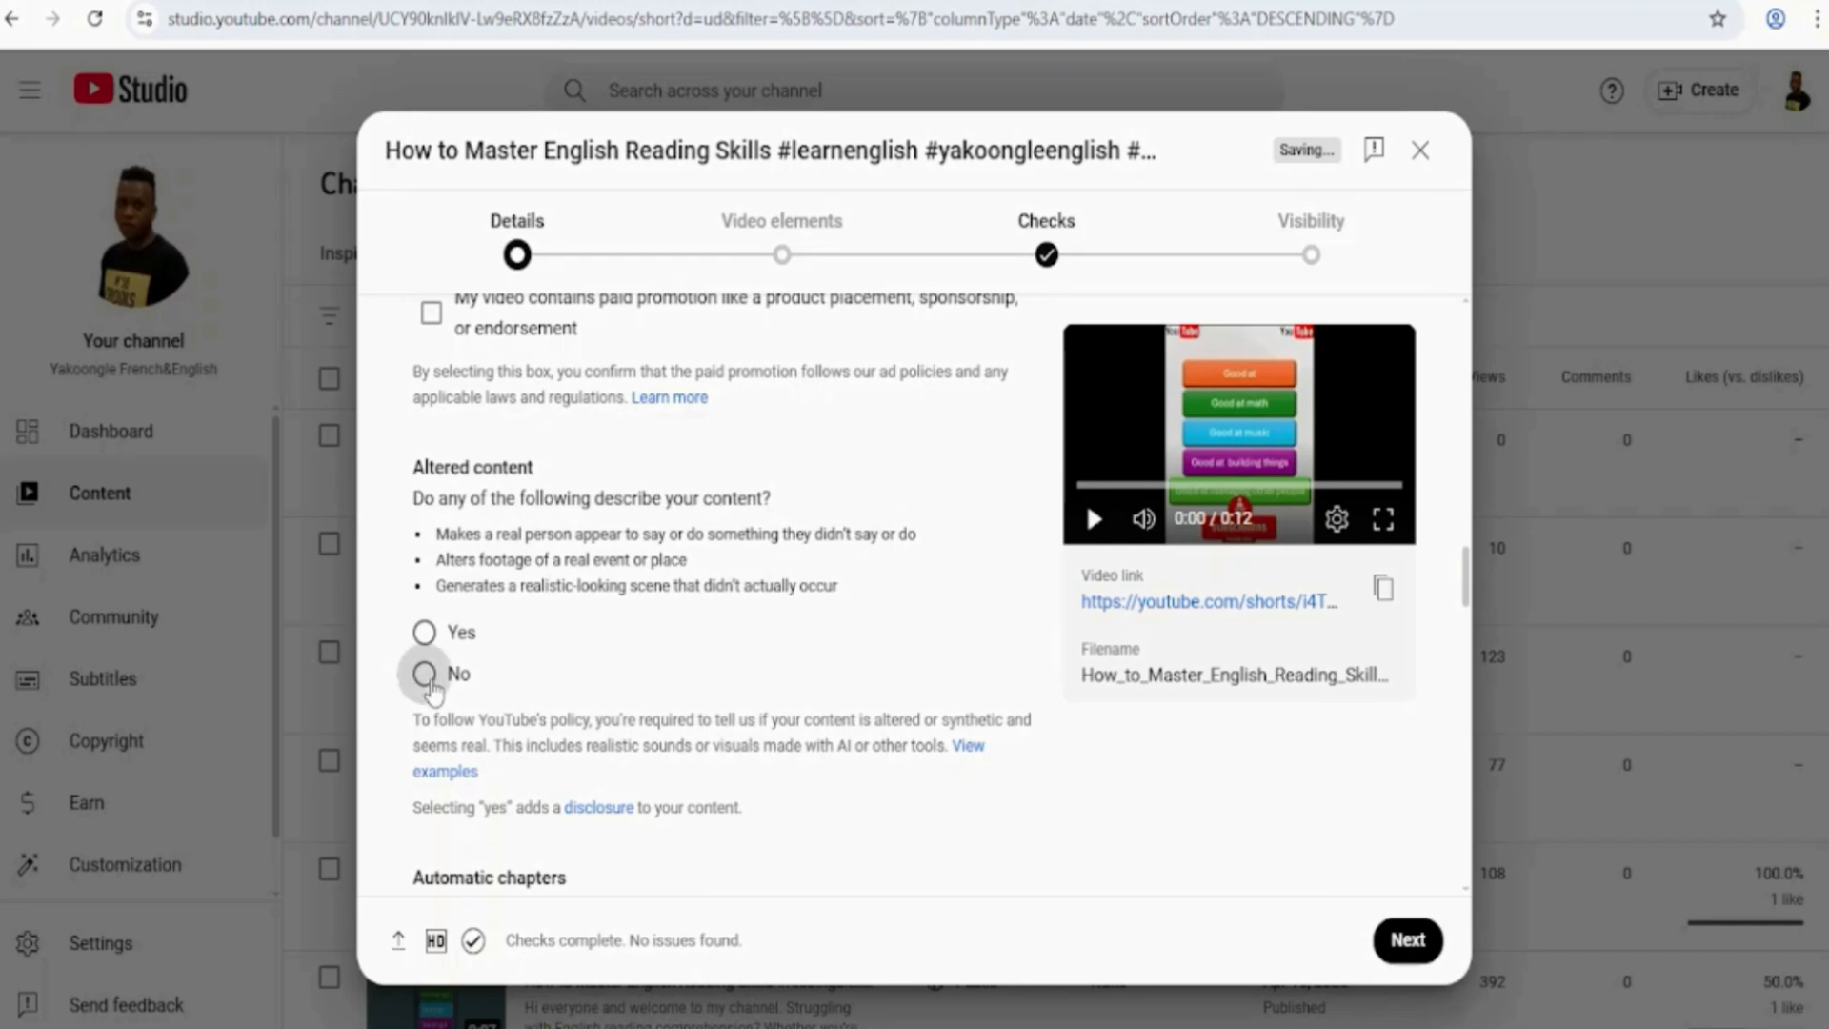
Disable automatic places and automatic concepts for the video.
scroll(629, 709, "down", 4)
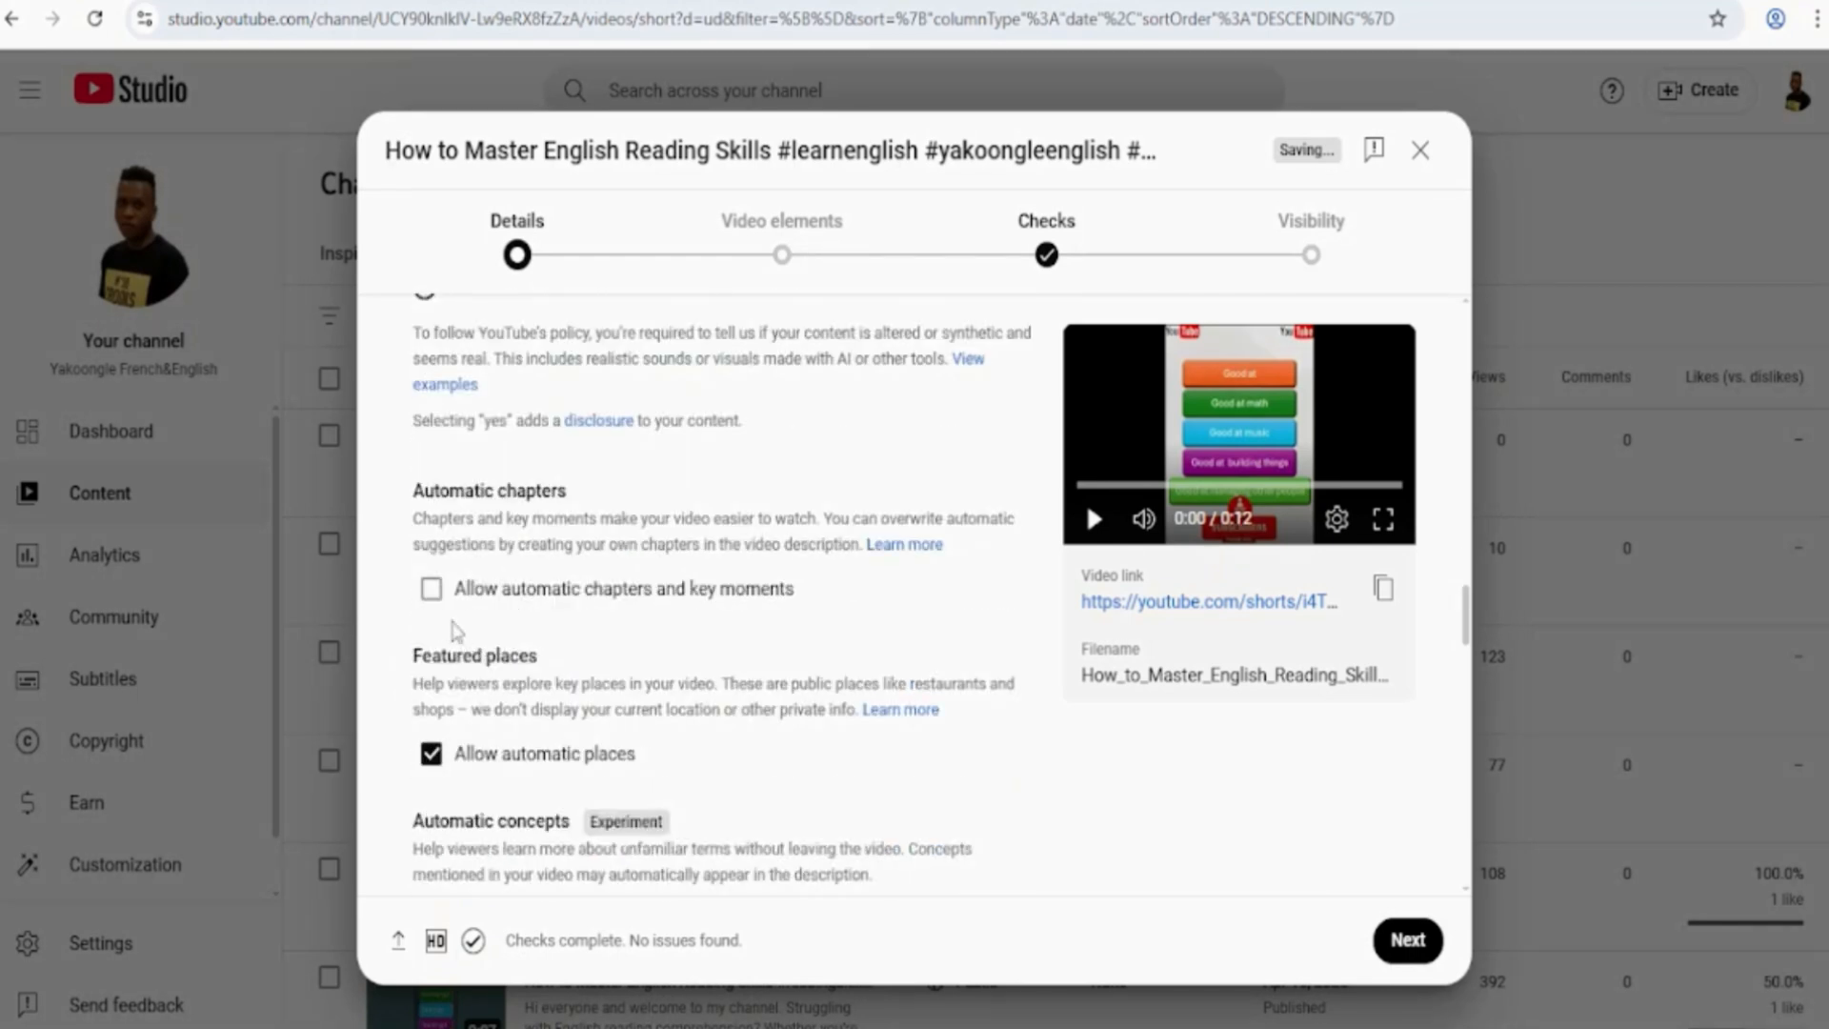
scroll(491, 637, "down", 1)
scroll(491, 636, "down", 2)
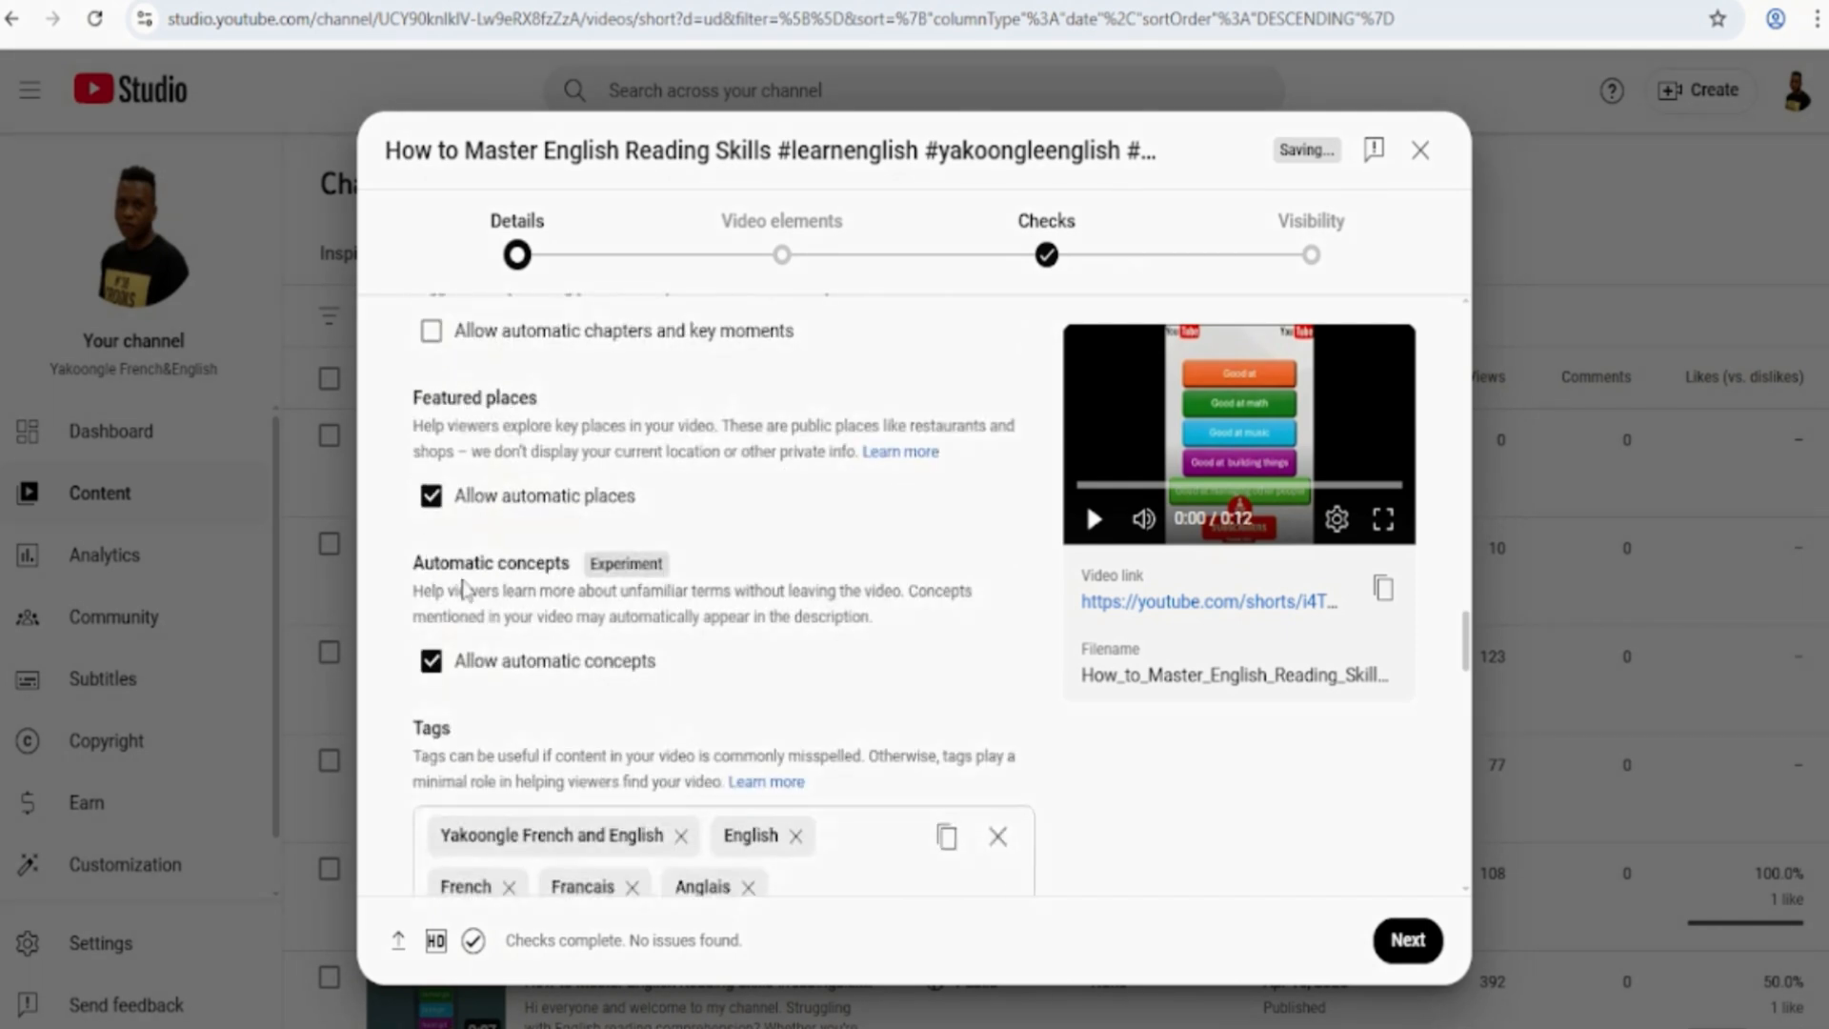
left_click(431, 497)
left_click(431, 660)
Delete all default tags from the video and review the keyword list in the description.
scroll(675, 710, "down", 3)
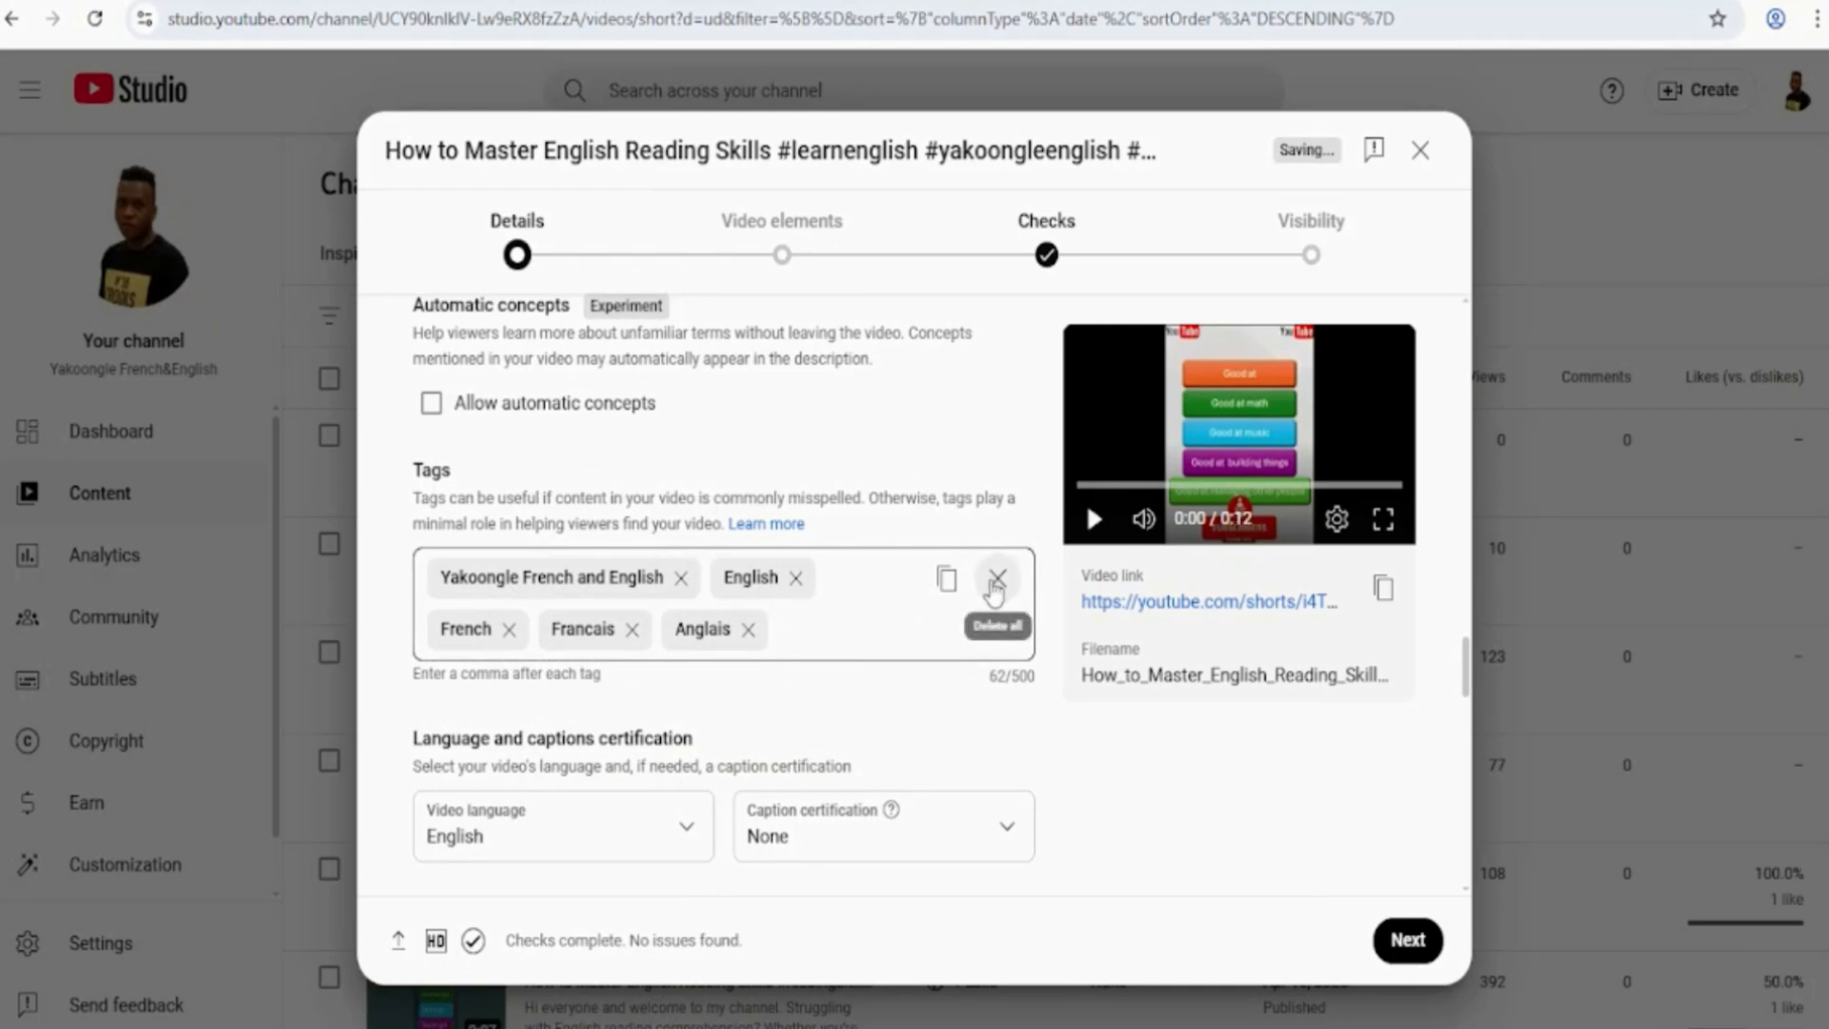
left_click(995, 583)
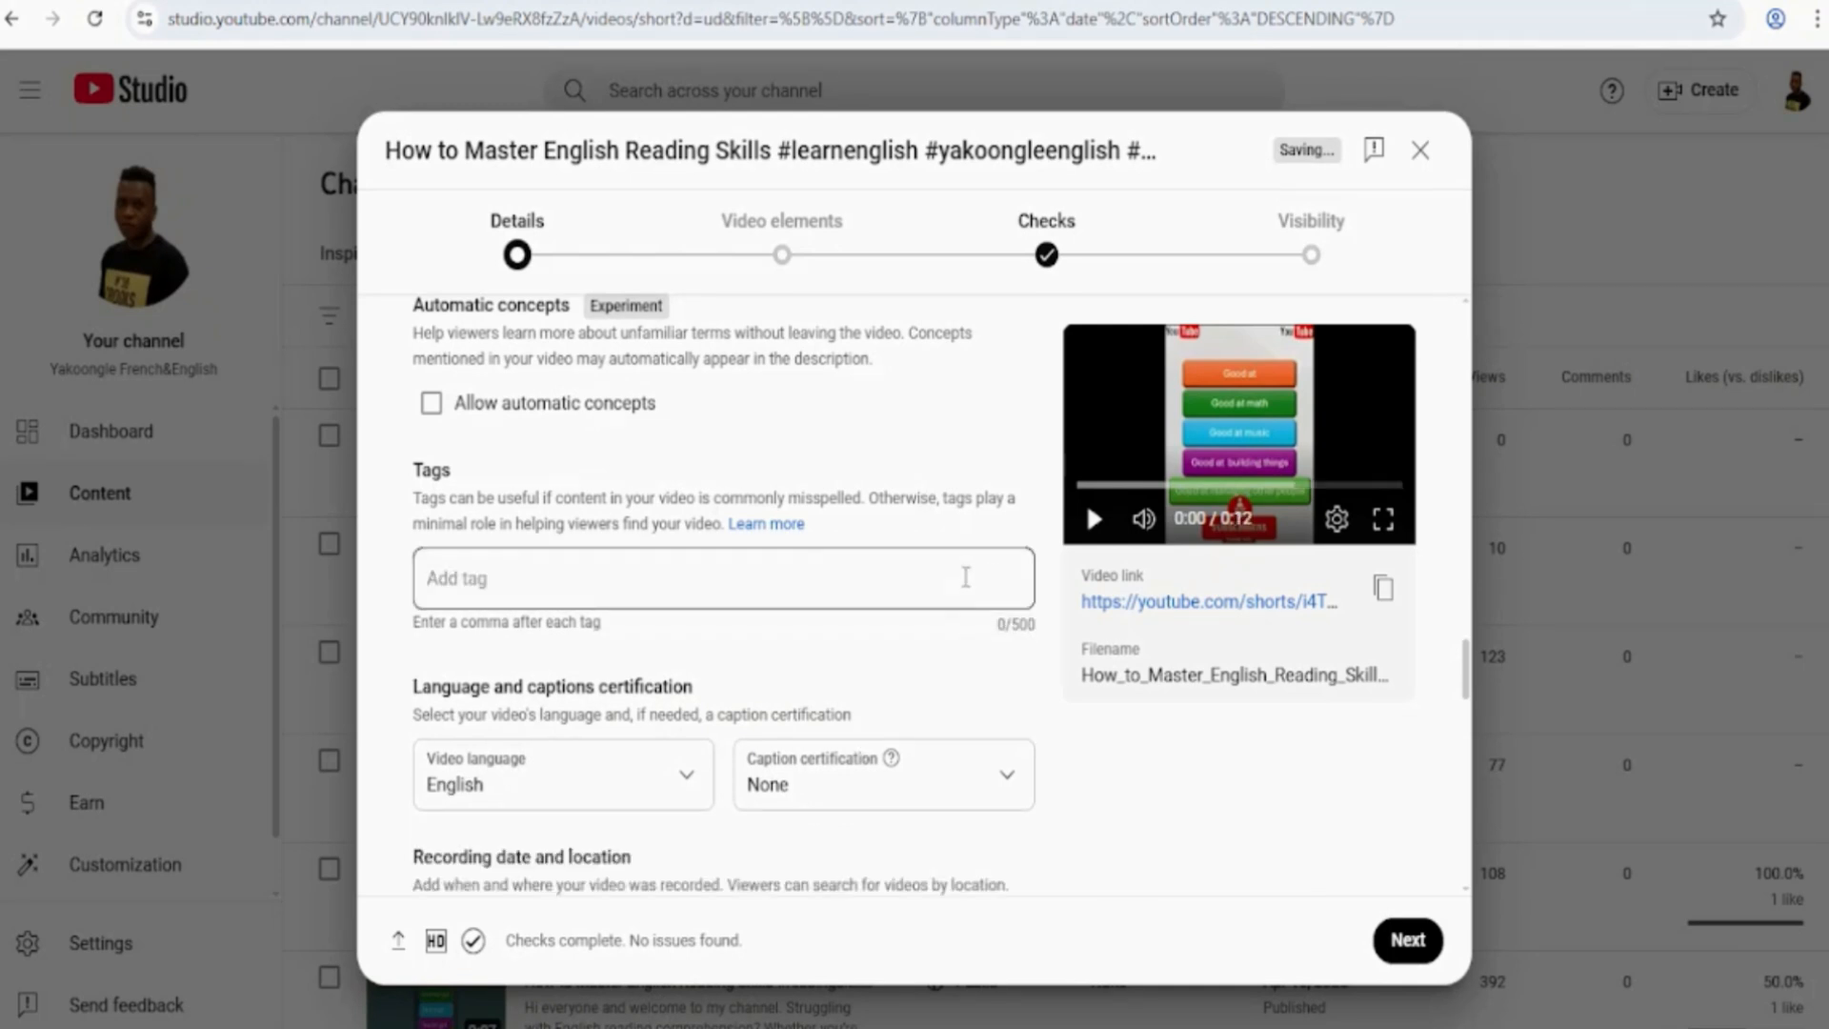
scroll(771, 672, "up", 15)
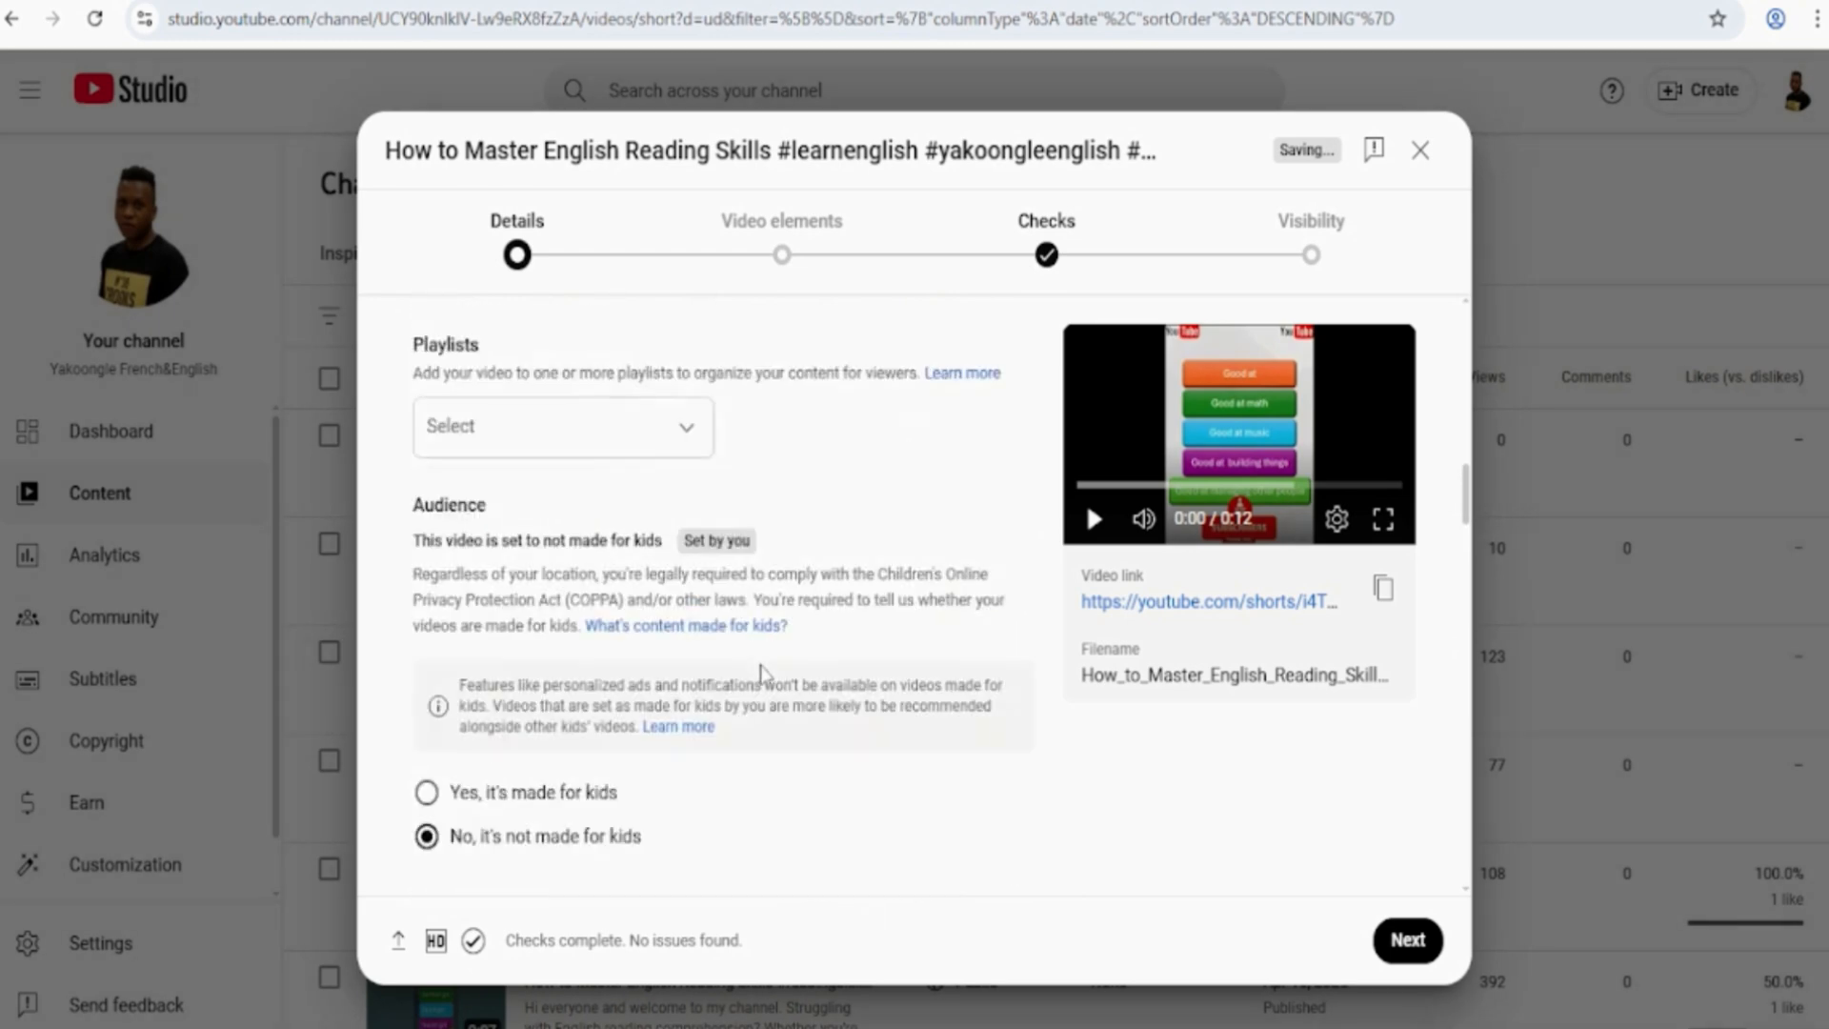
scroll(762, 673, "up", 12)
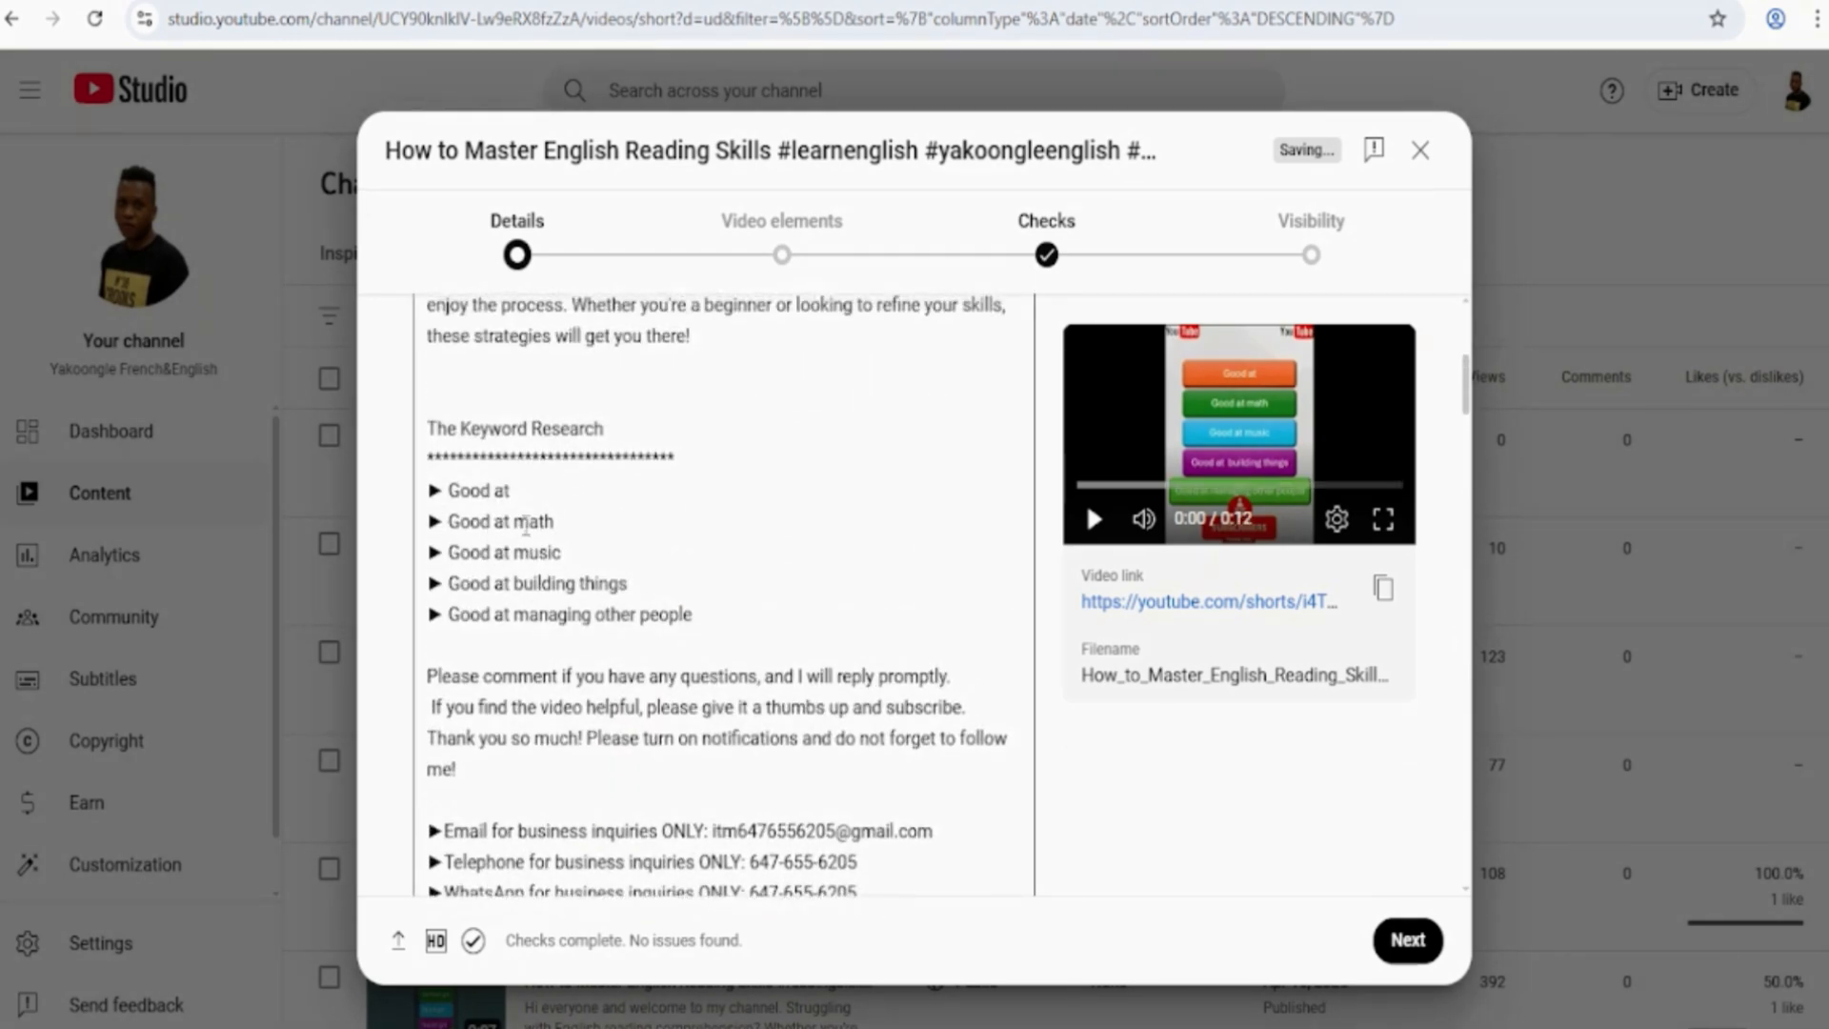
scroll(601, 626, "down", 5)
scroll(601, 626, "down", 15)
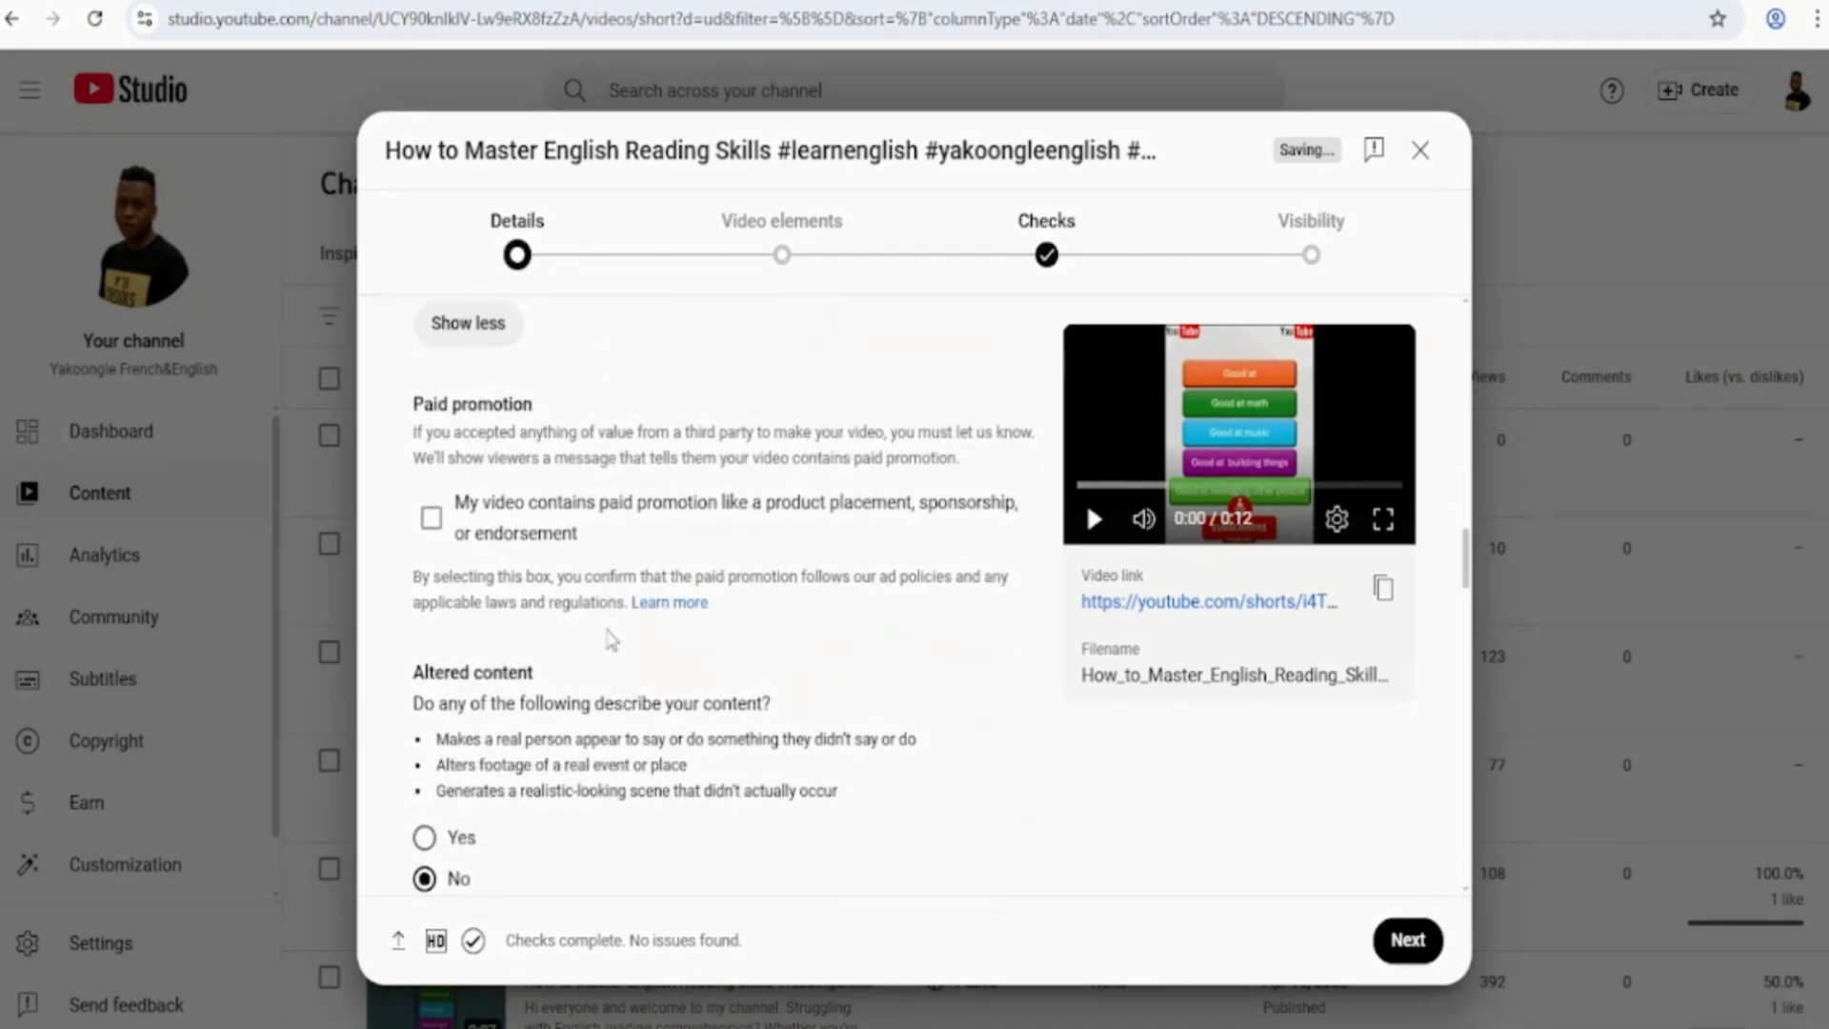
scroll(608, 629, "down", 7)
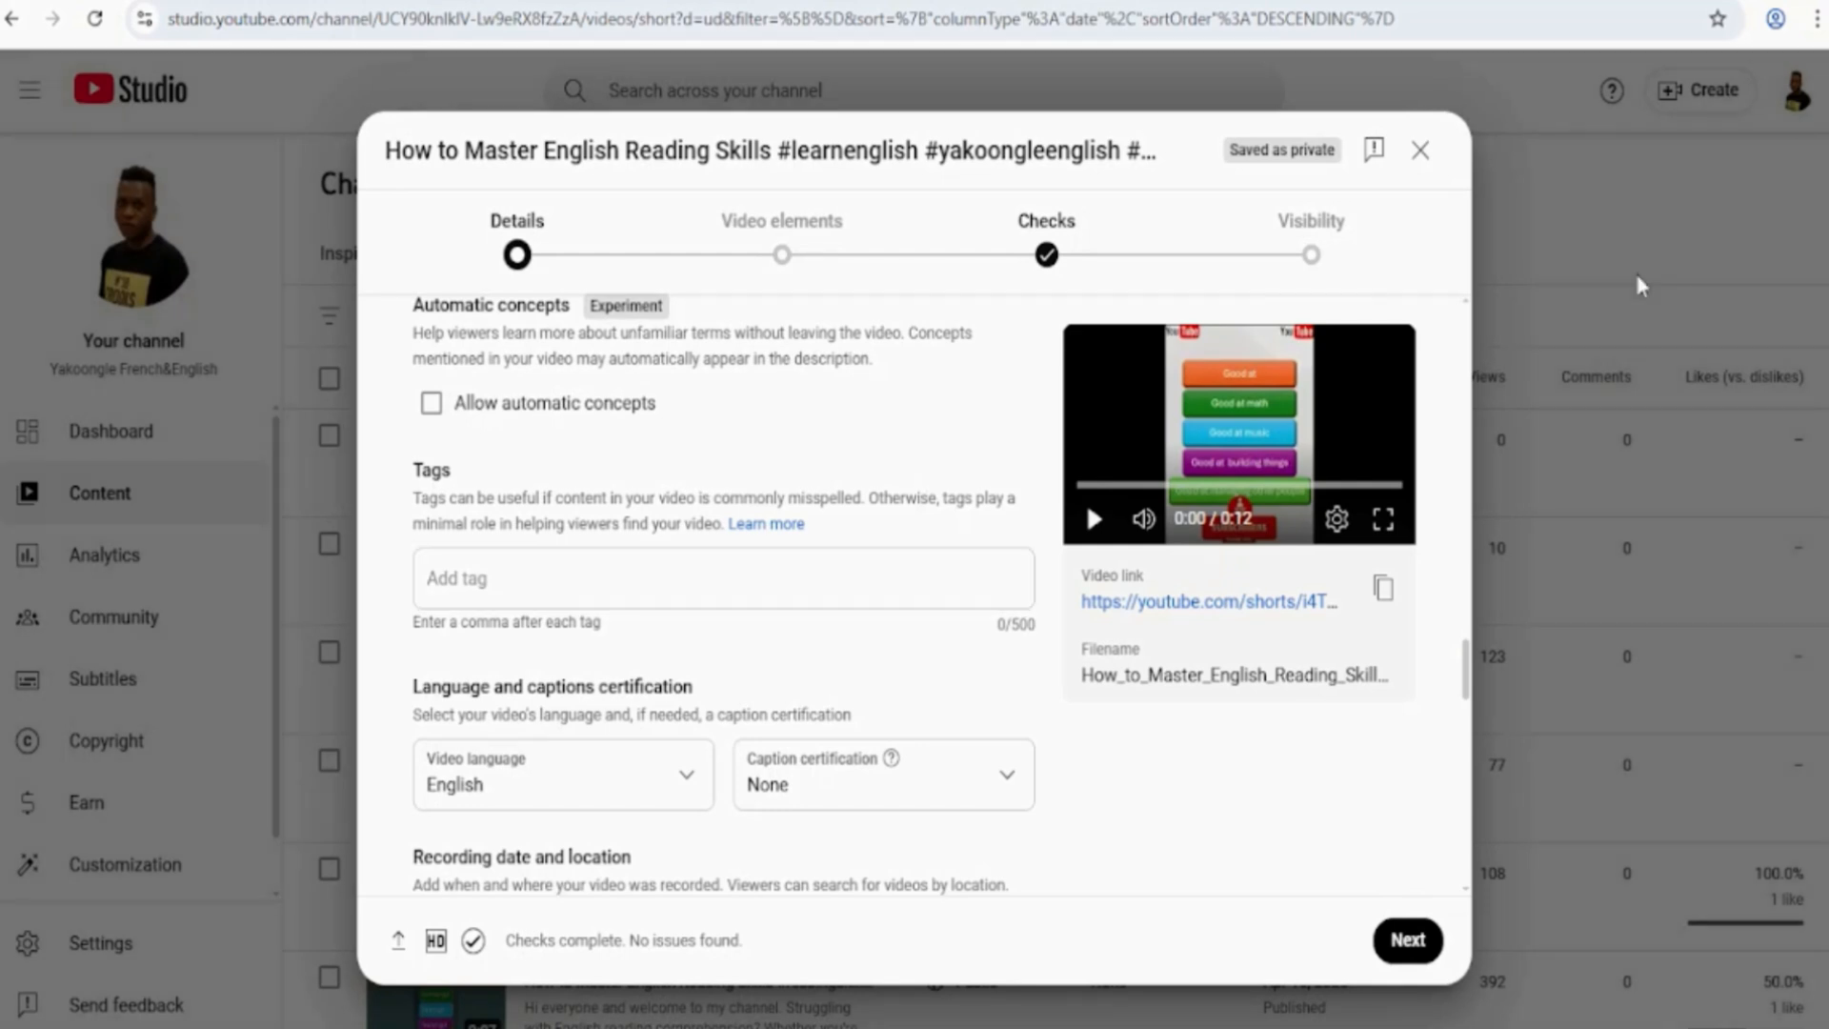
left_click(1818, 19)
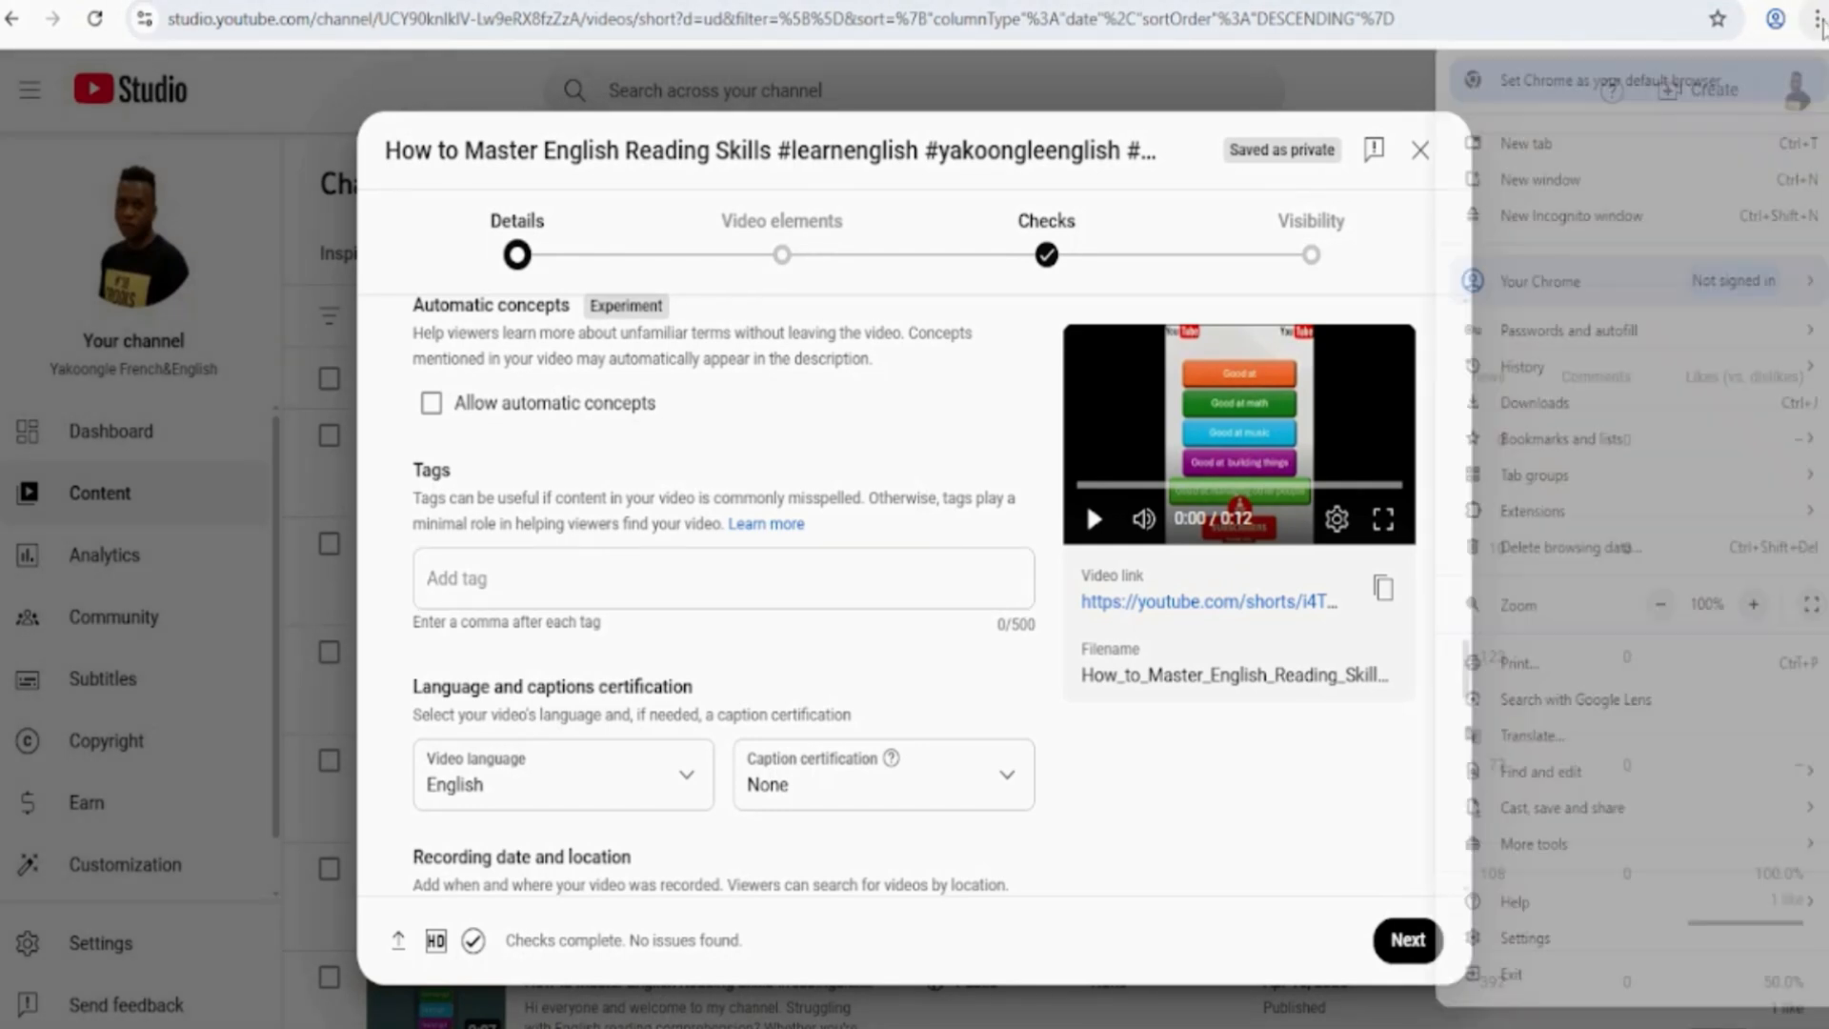
left_click(1673, 183)
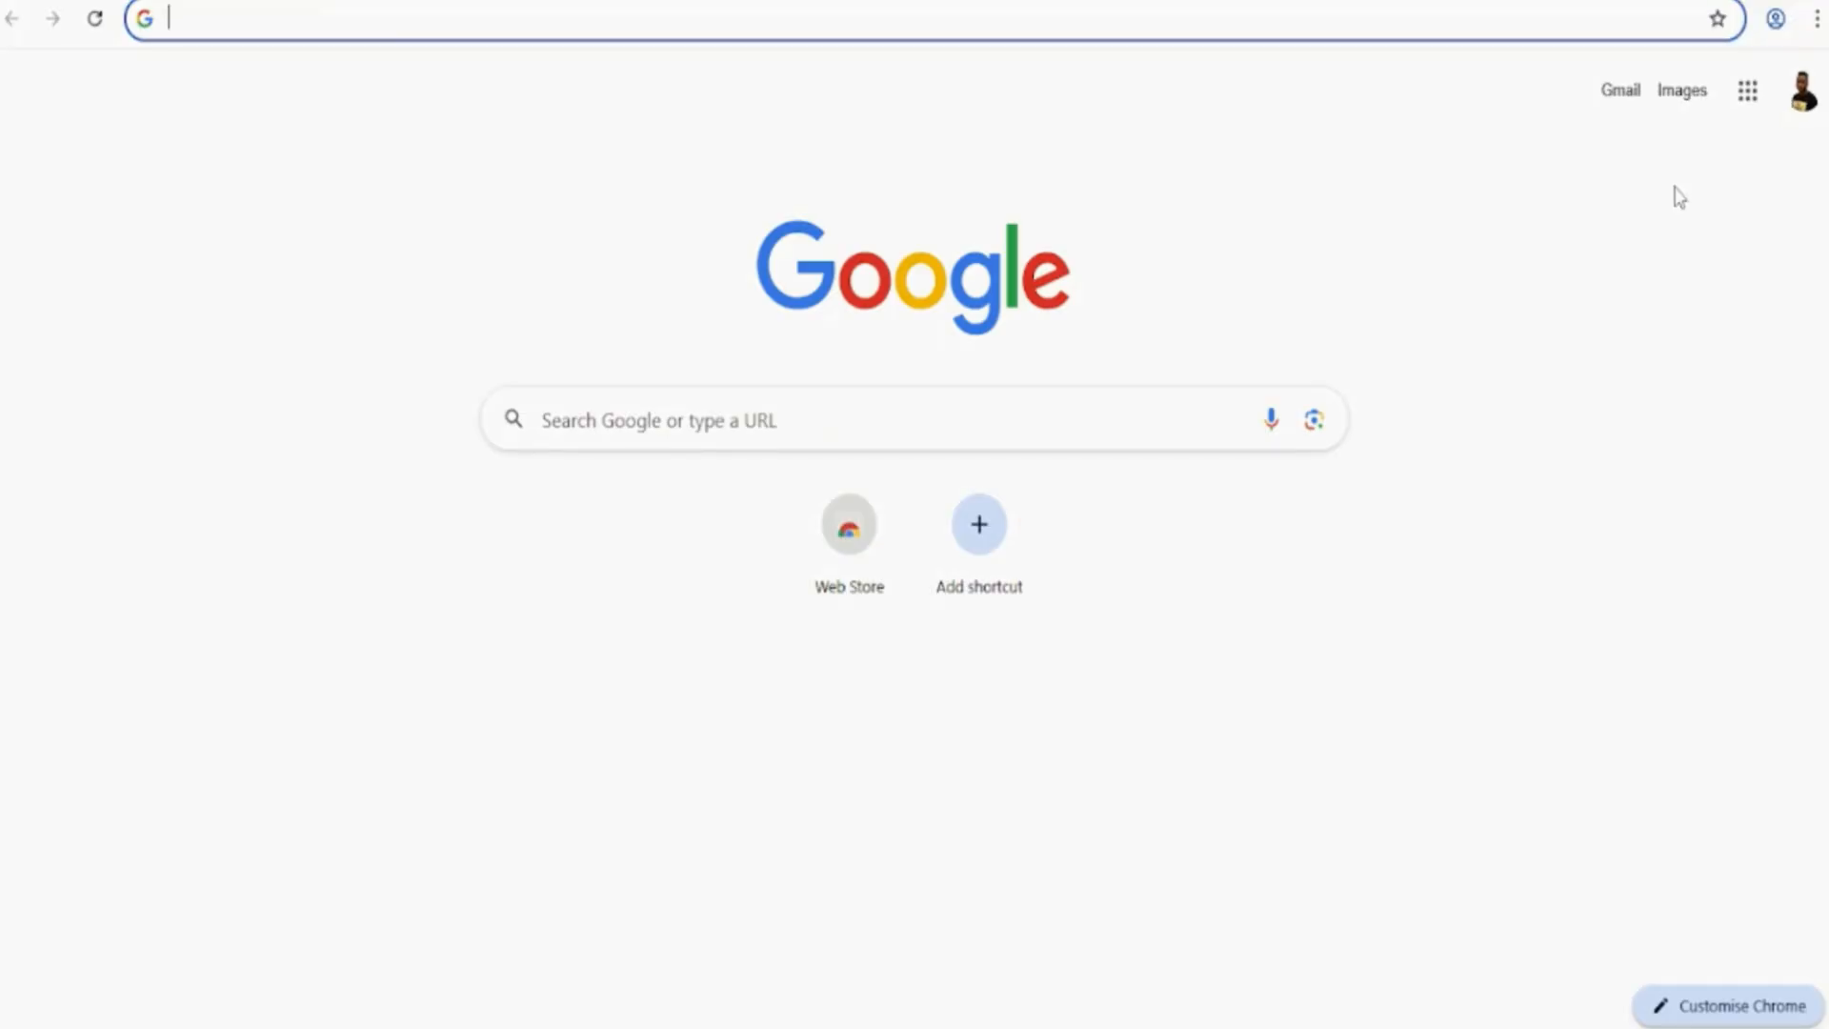
left_click(590, 97)
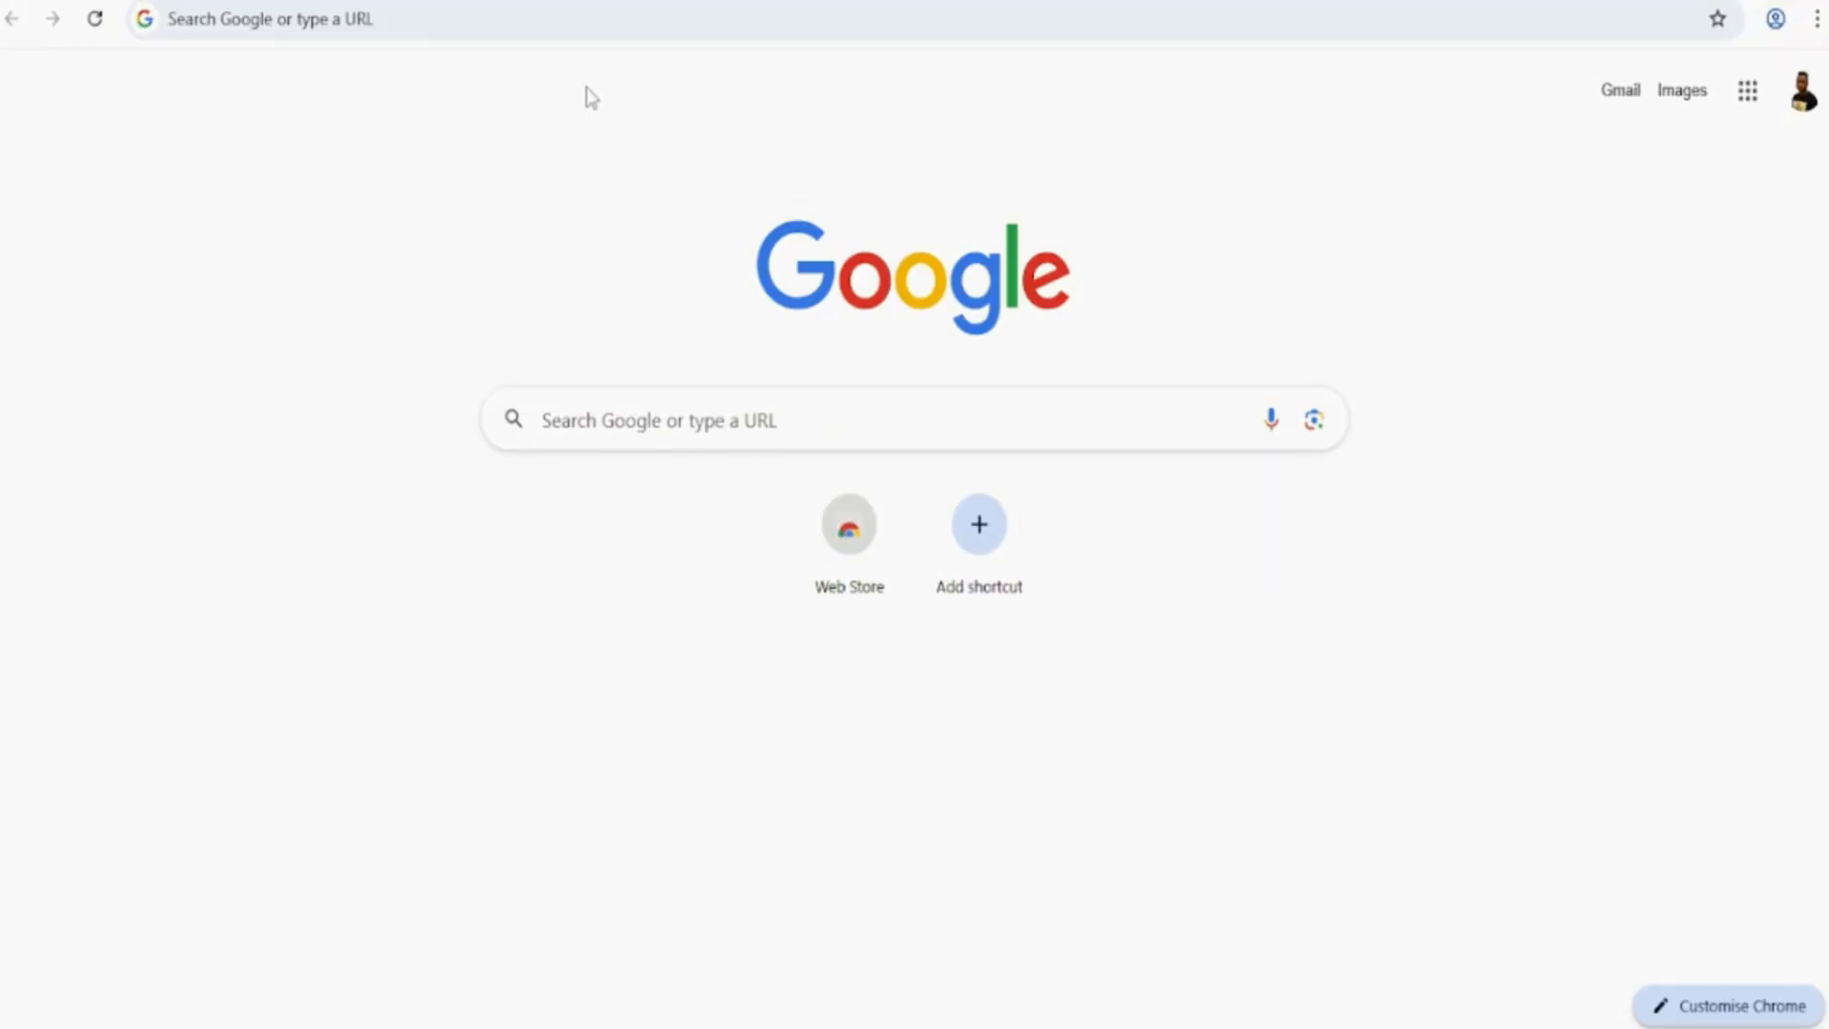
left_click(581, 29)
type("https://rapidtags.io/generator")
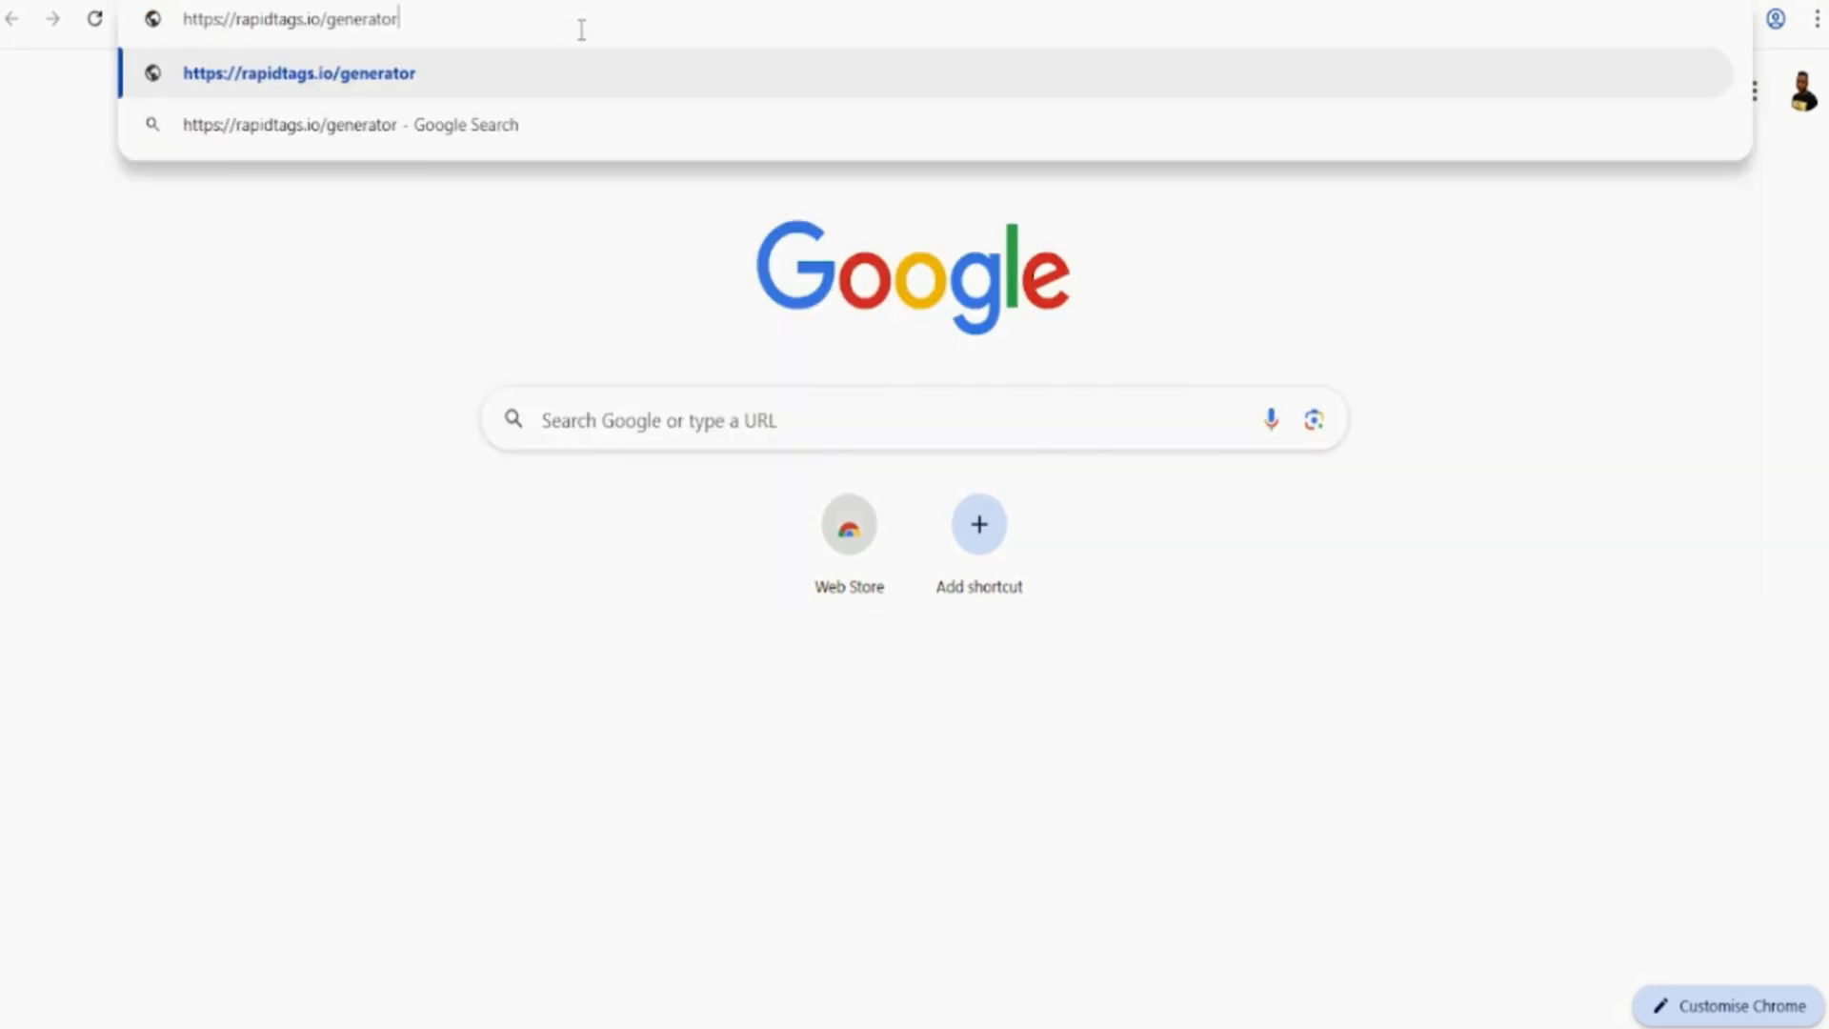
key("Return")
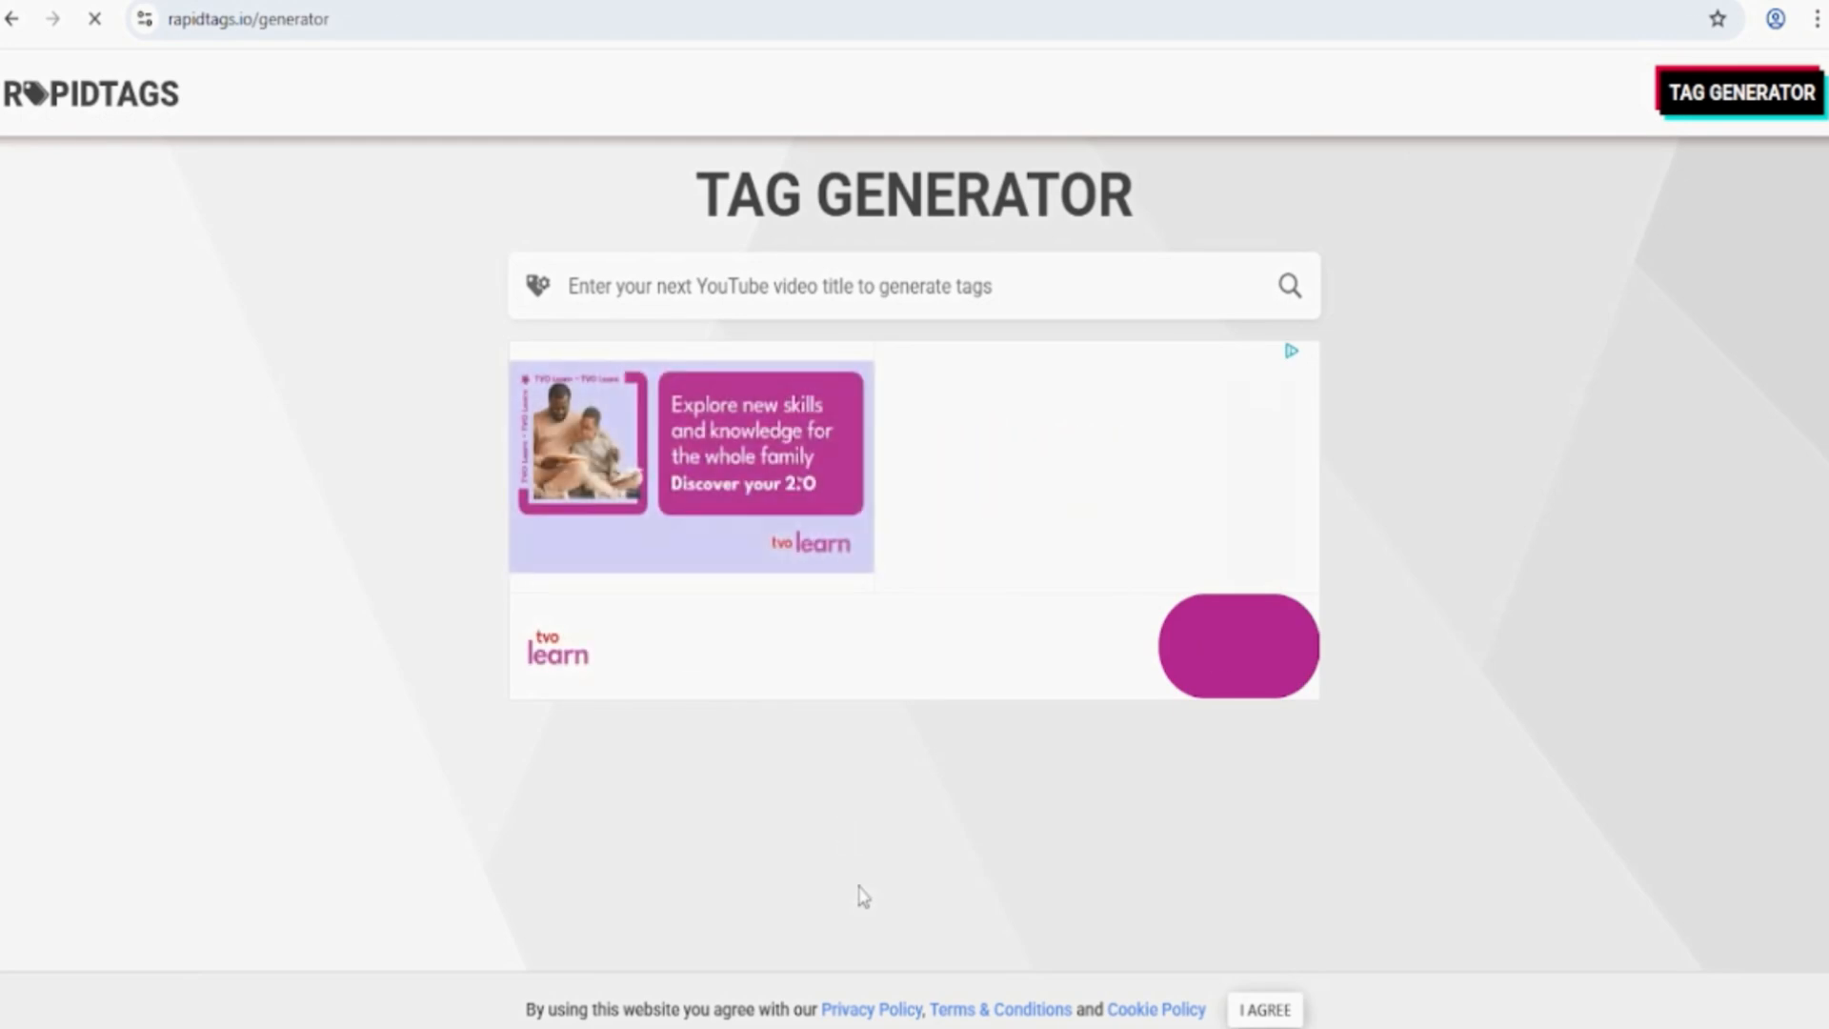
left_click(1311, 355)
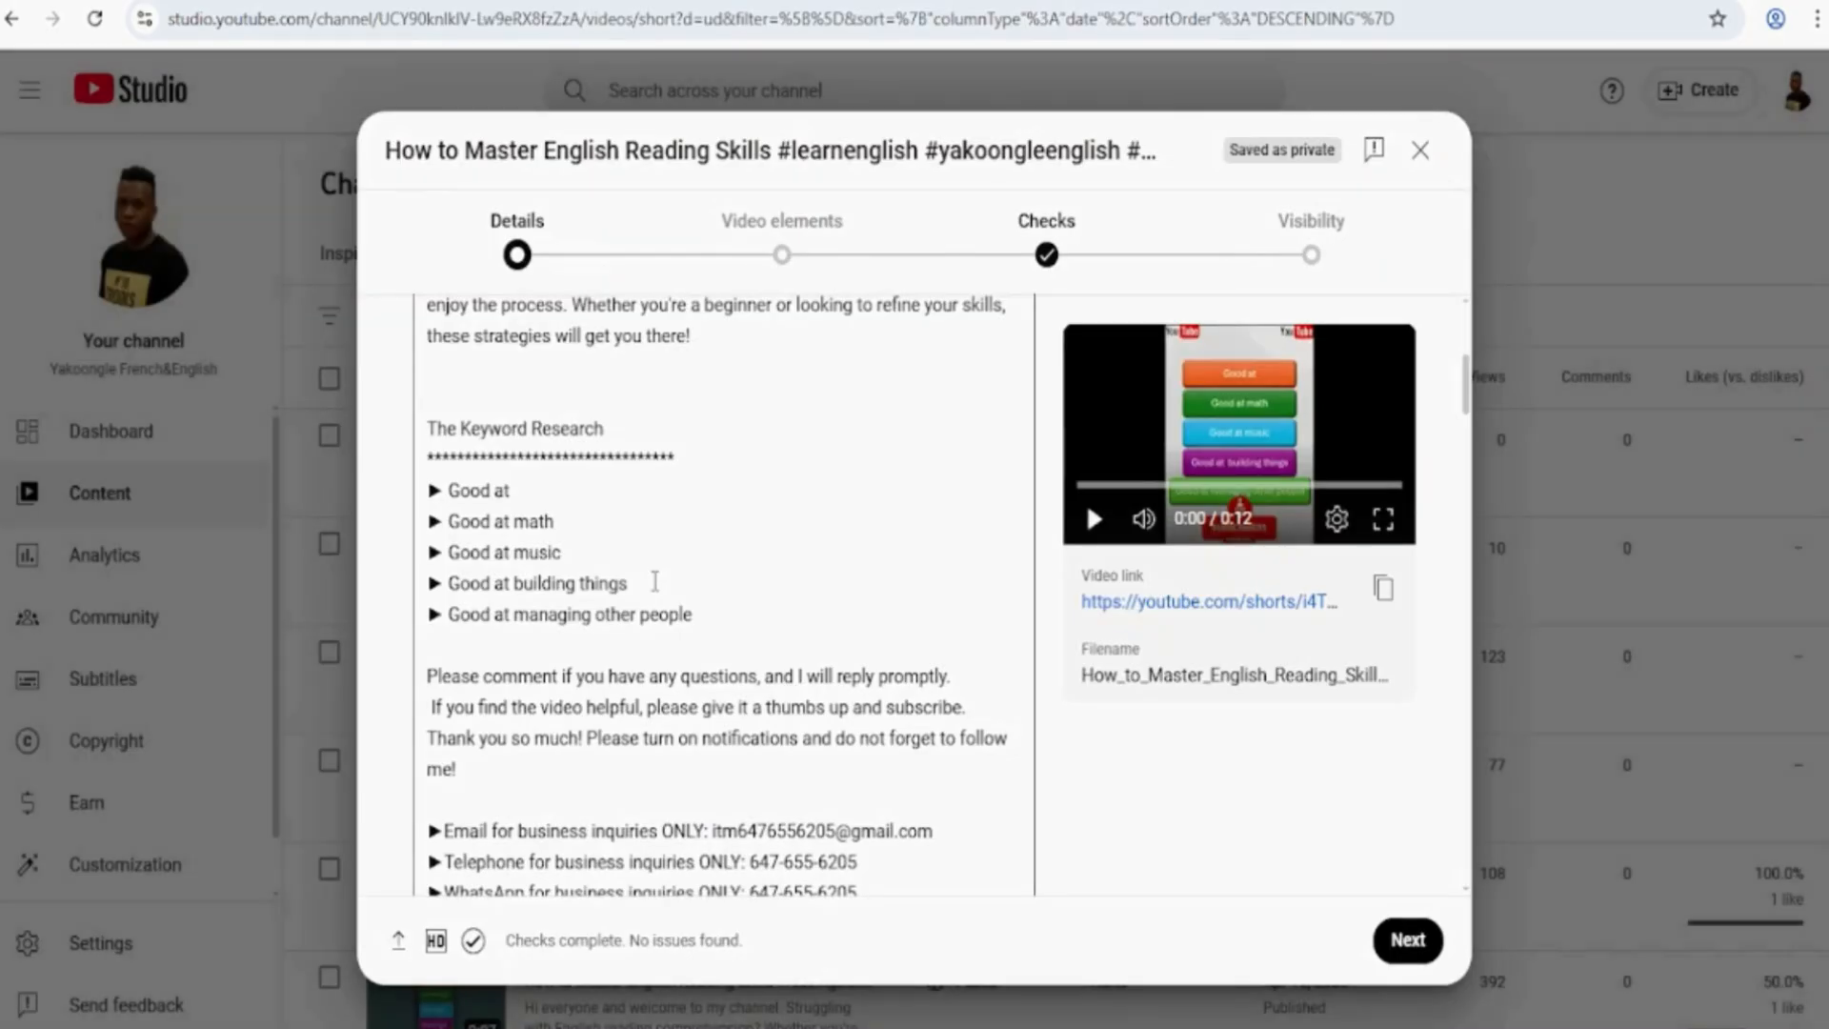
Copy "How to Master English Reading Skills" from the video title in YouTube Studio and generate tags for it in Rapidtags.
scroll(654, 581, "up", 5)
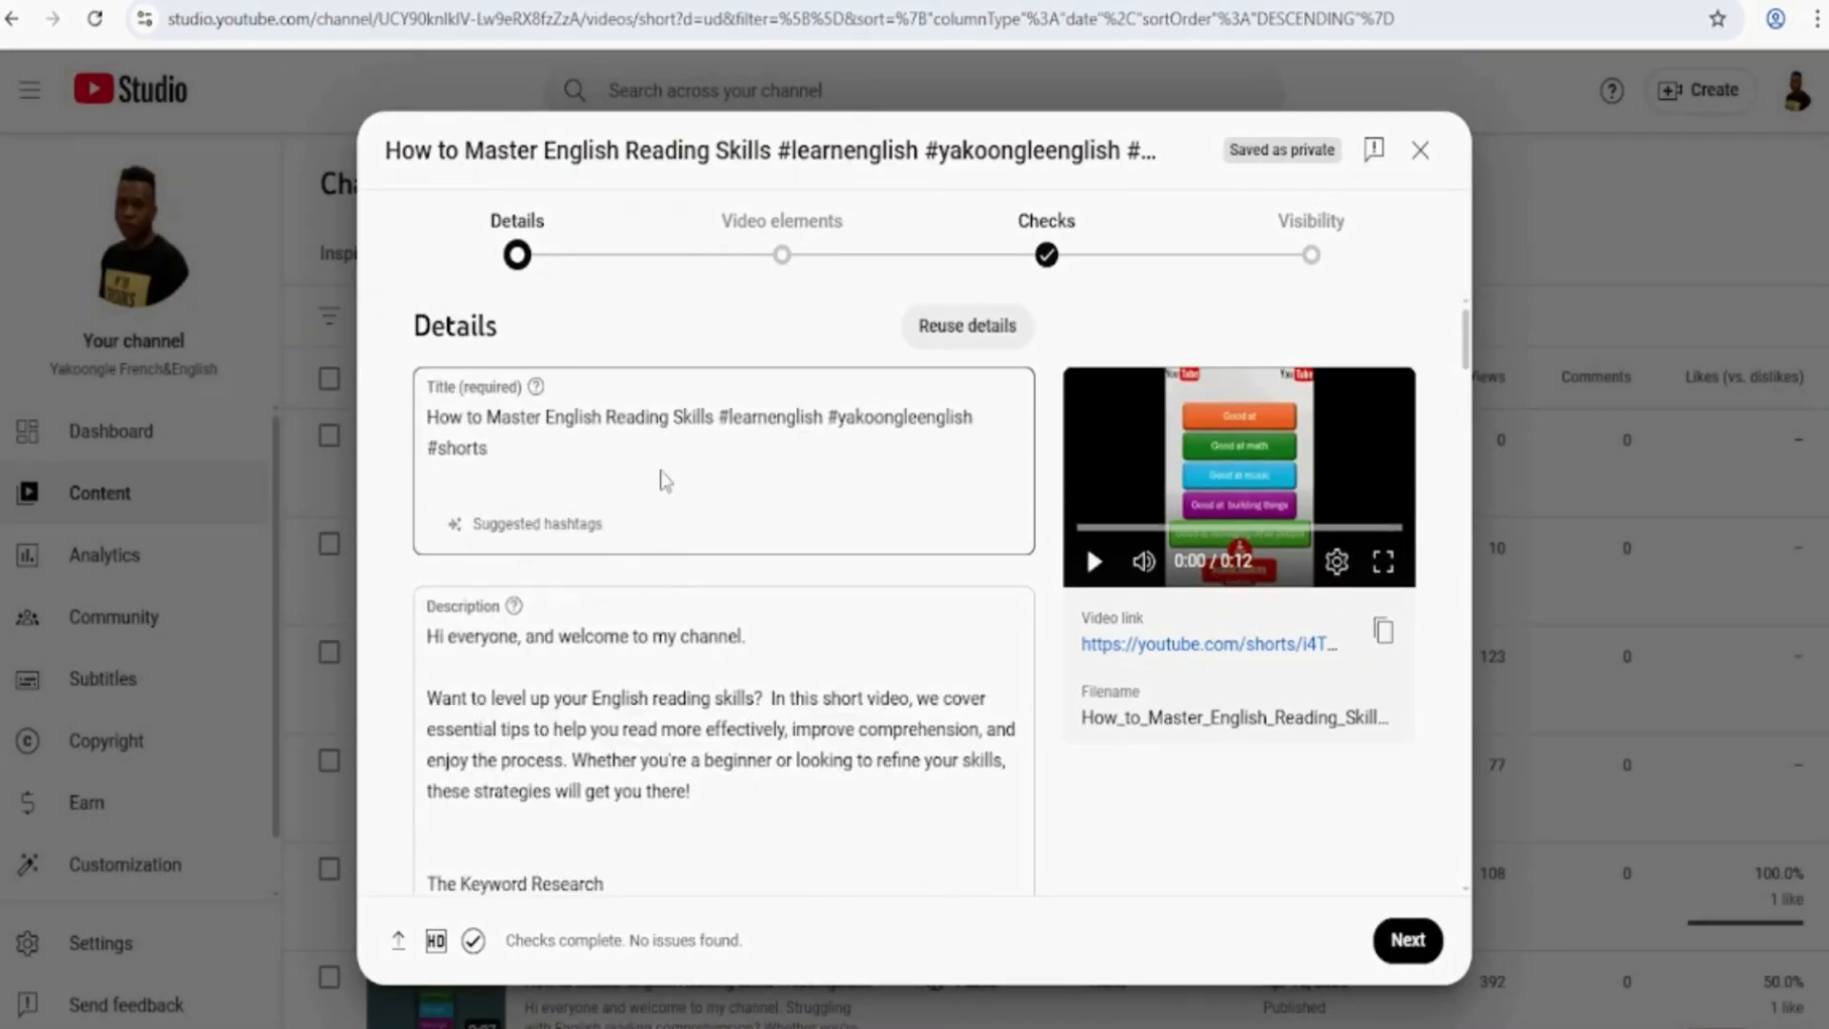
left_click_drag(714, 417, 426, 417)
right_click(529, 419)
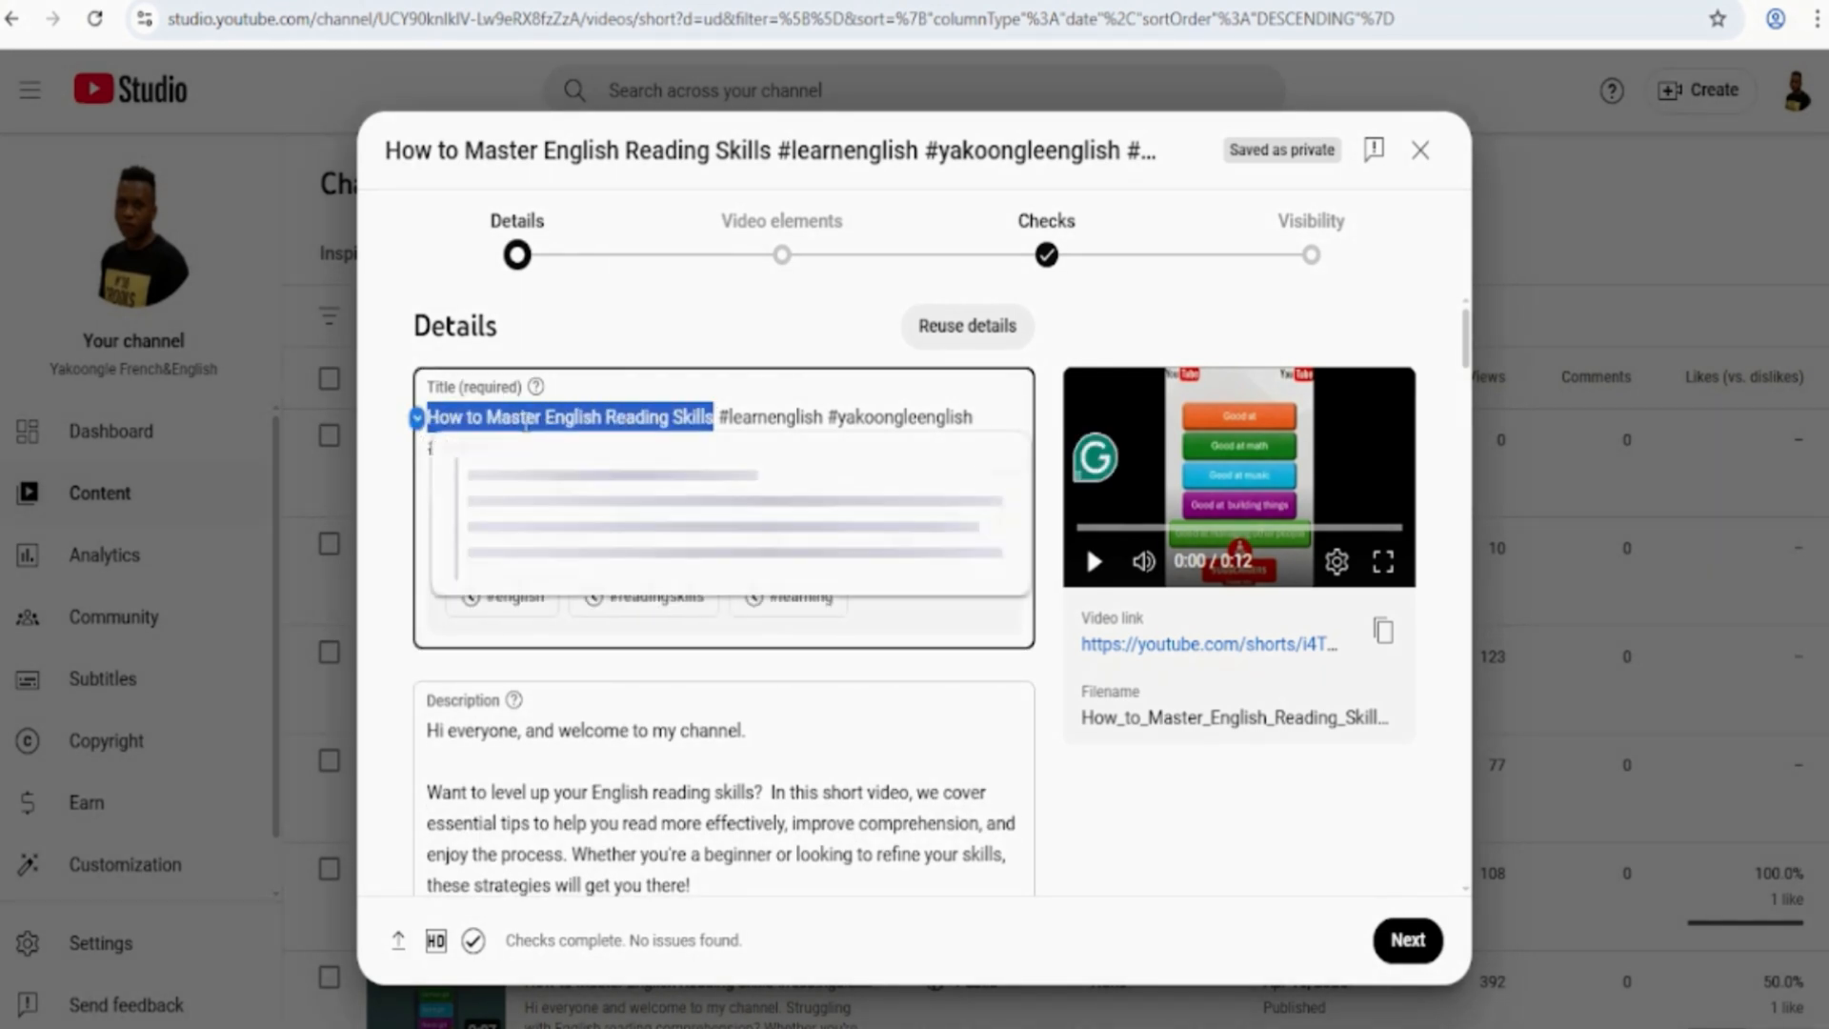
left_click(570, 491)
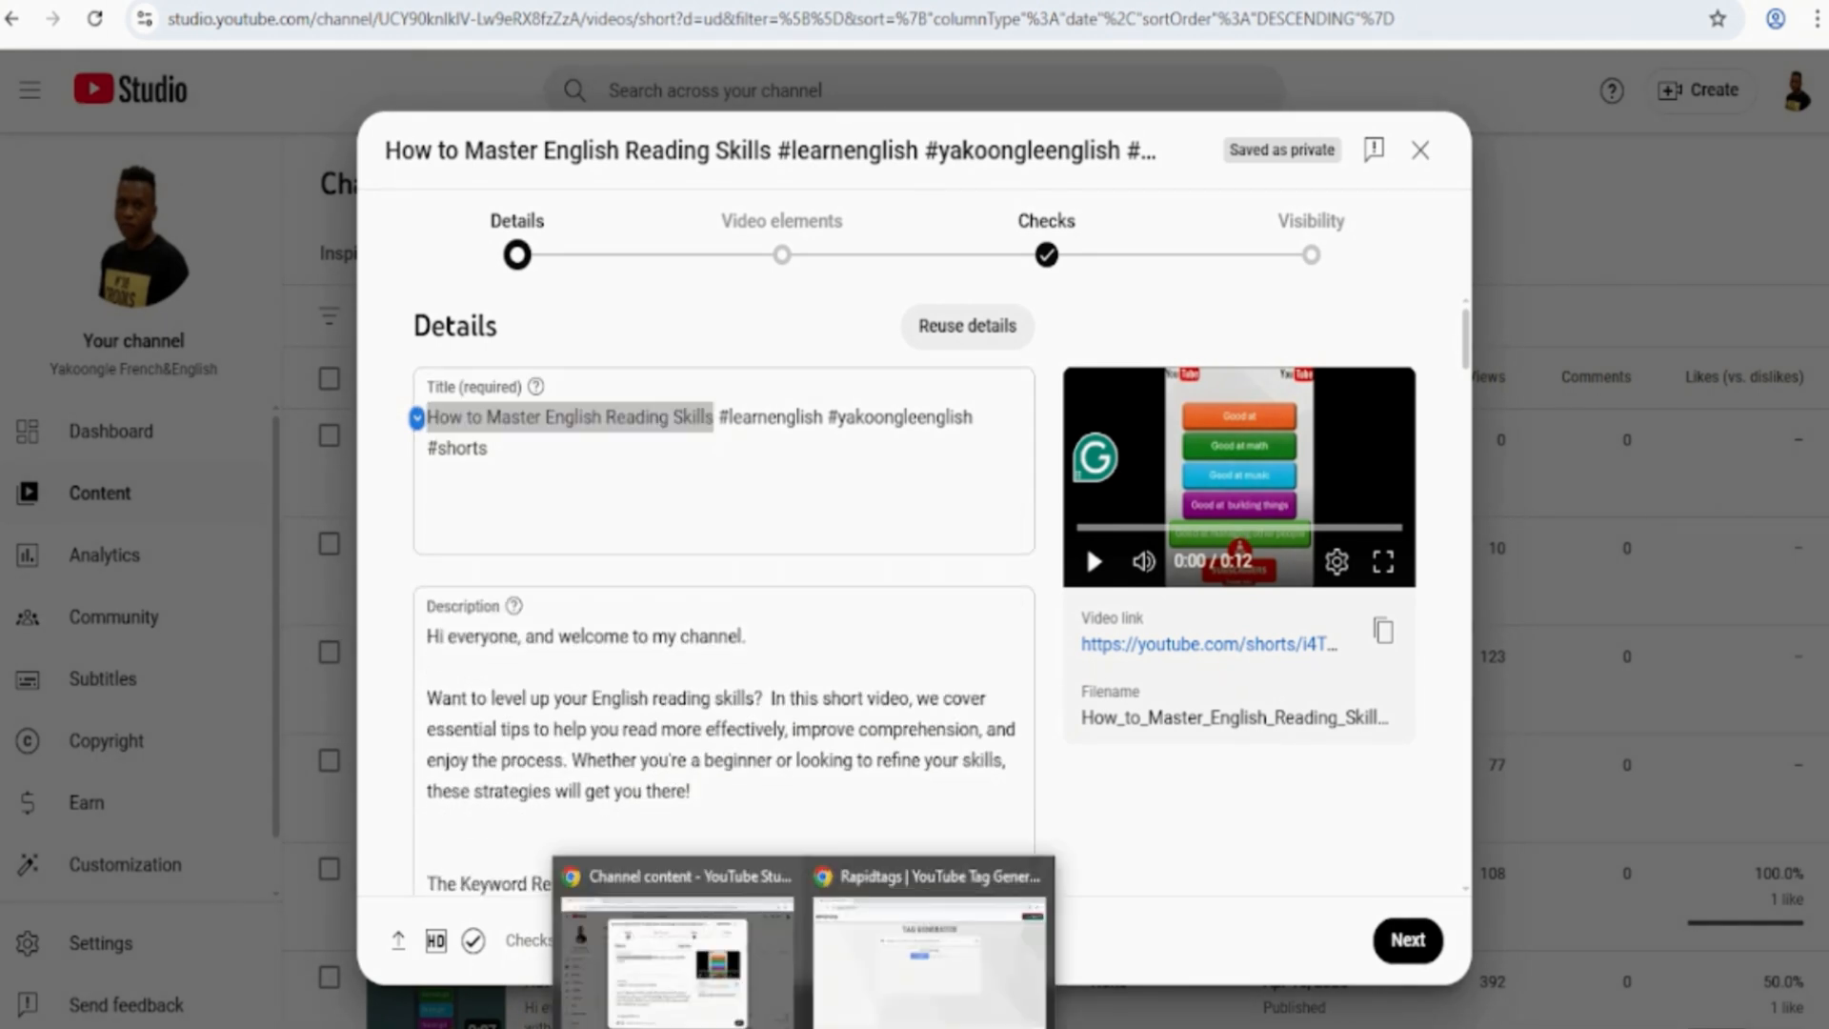
left_click(905, 943)
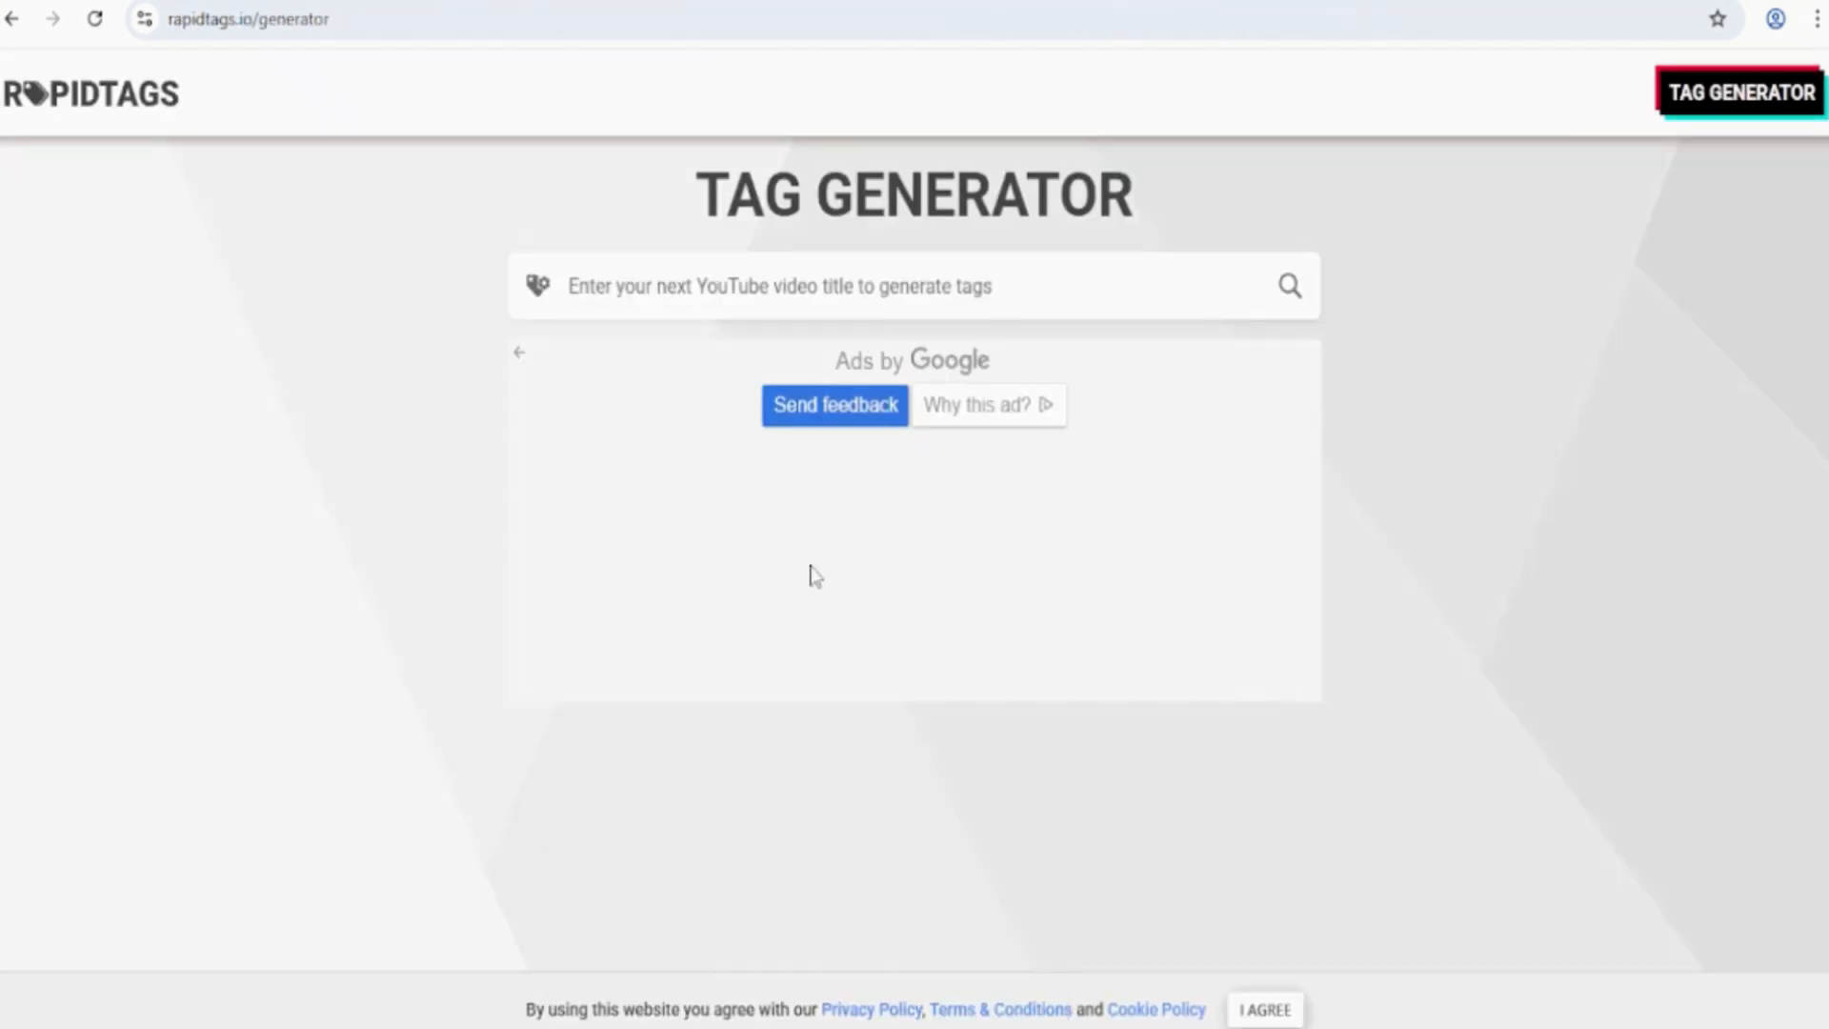
left_click(821, 290)
key("ctrl+v")
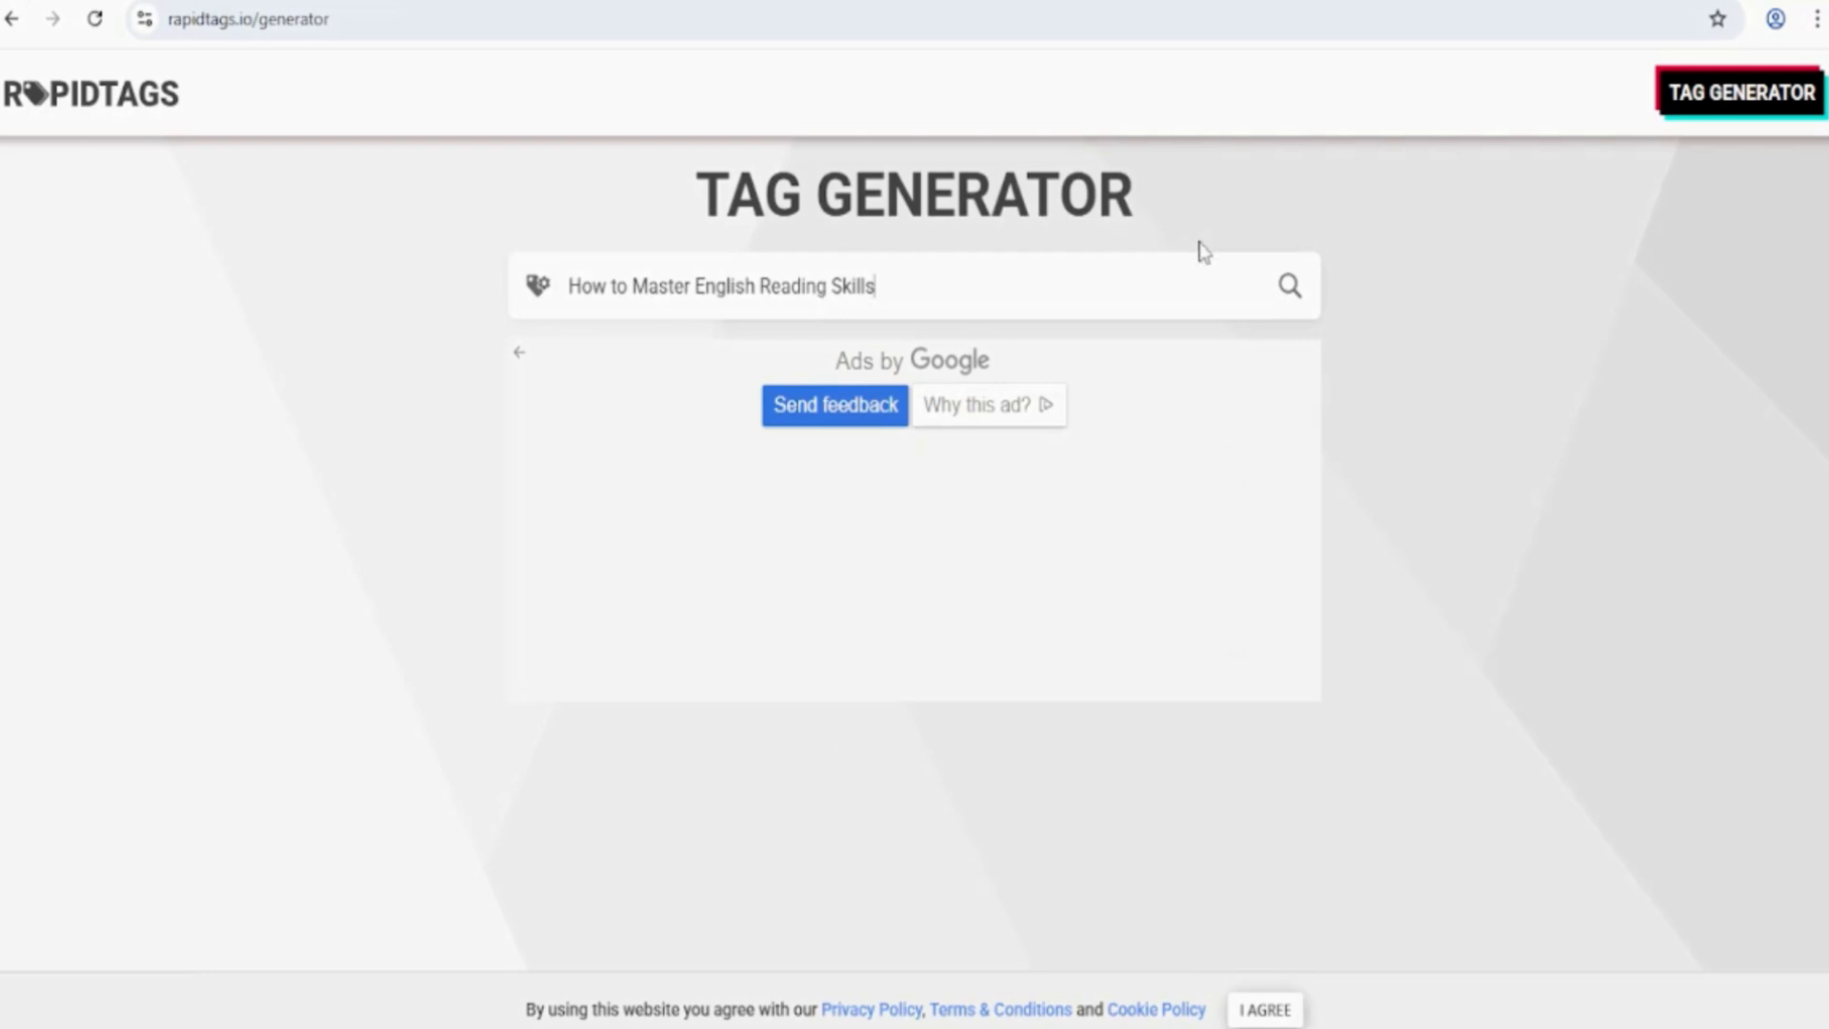
left_click(1291, 289)
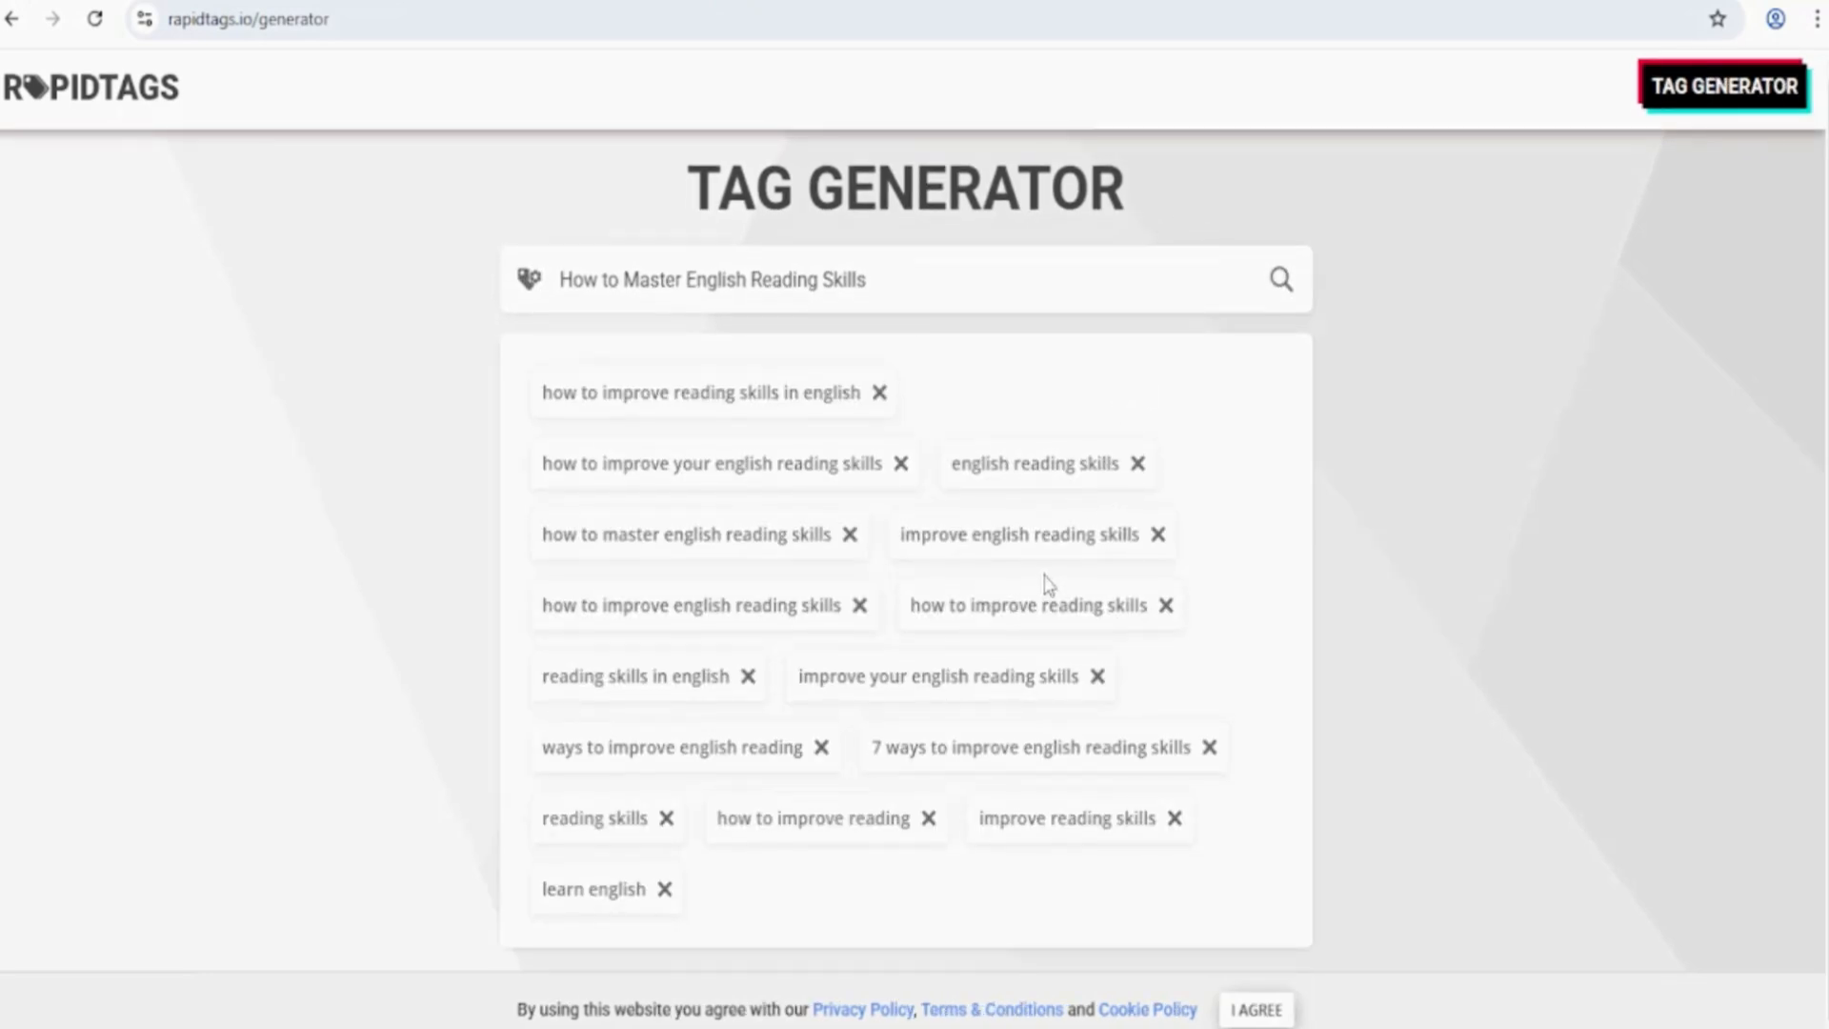
Copy all the generated tags from Rapidtags and paste them into the video's tags in YouTube Studio.
scroll(892, 636, "down", 1)
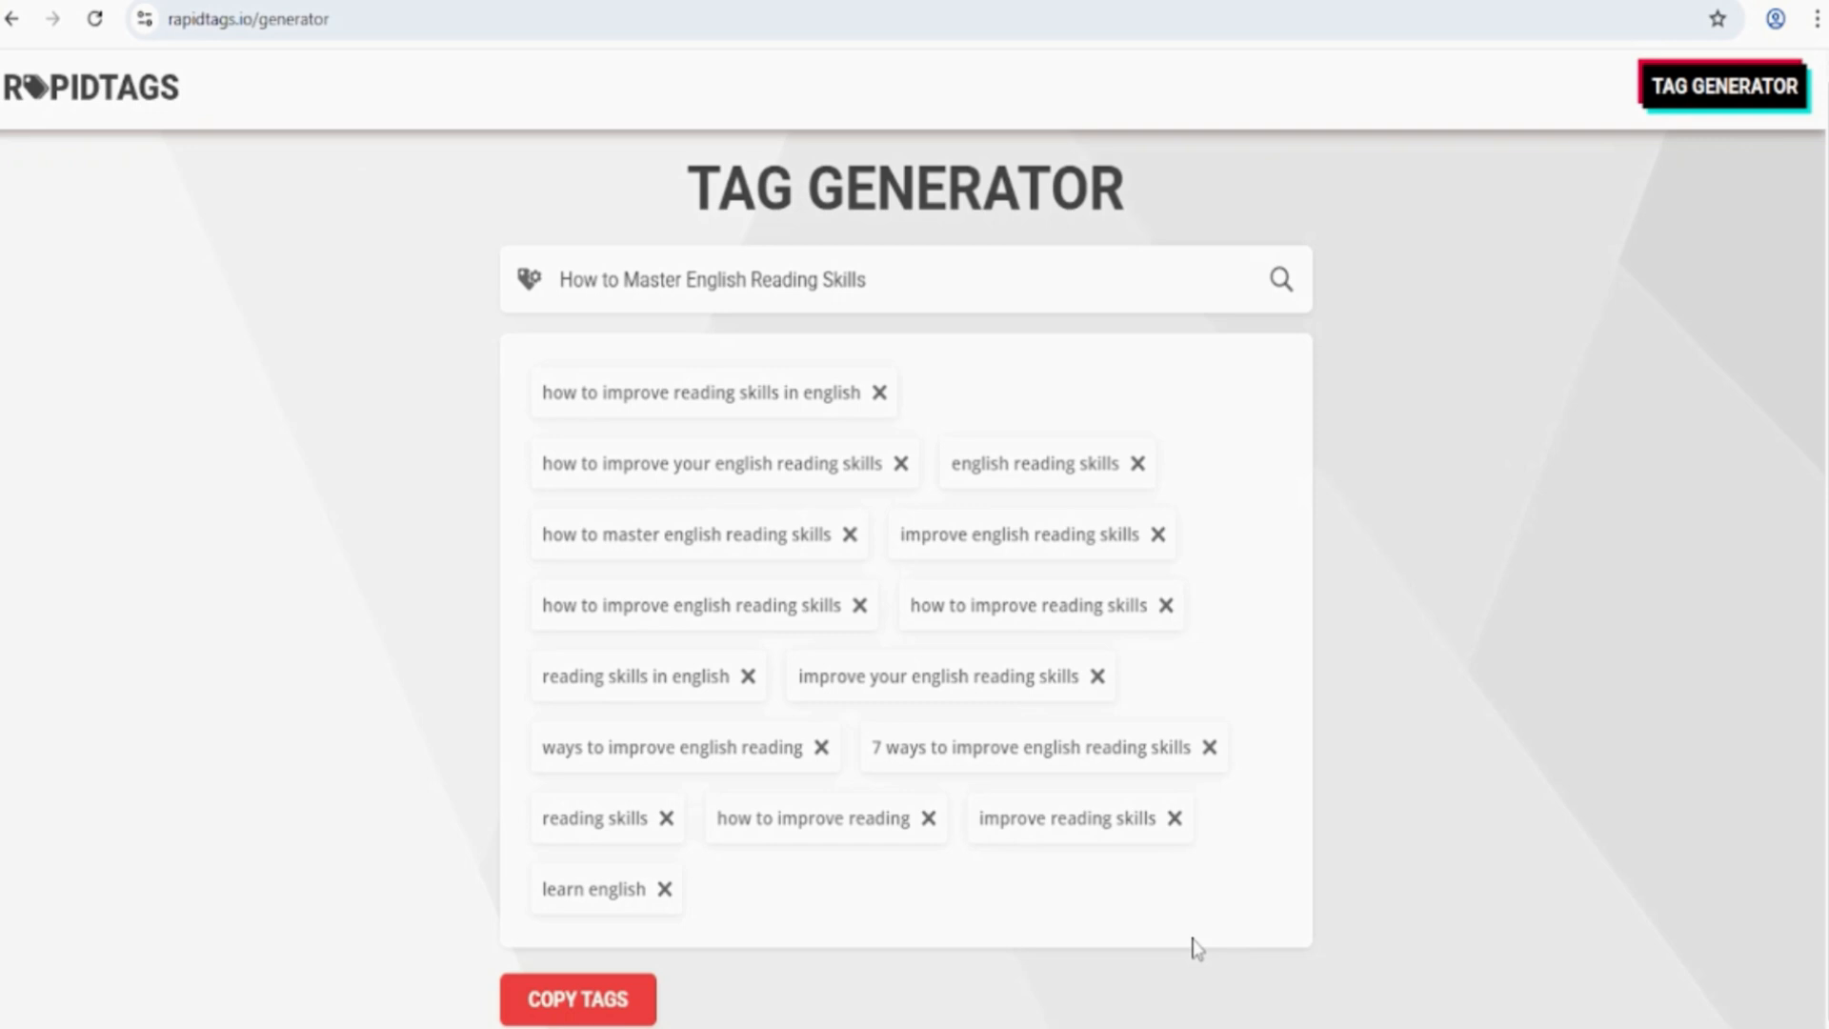
left_click(568, 1005)
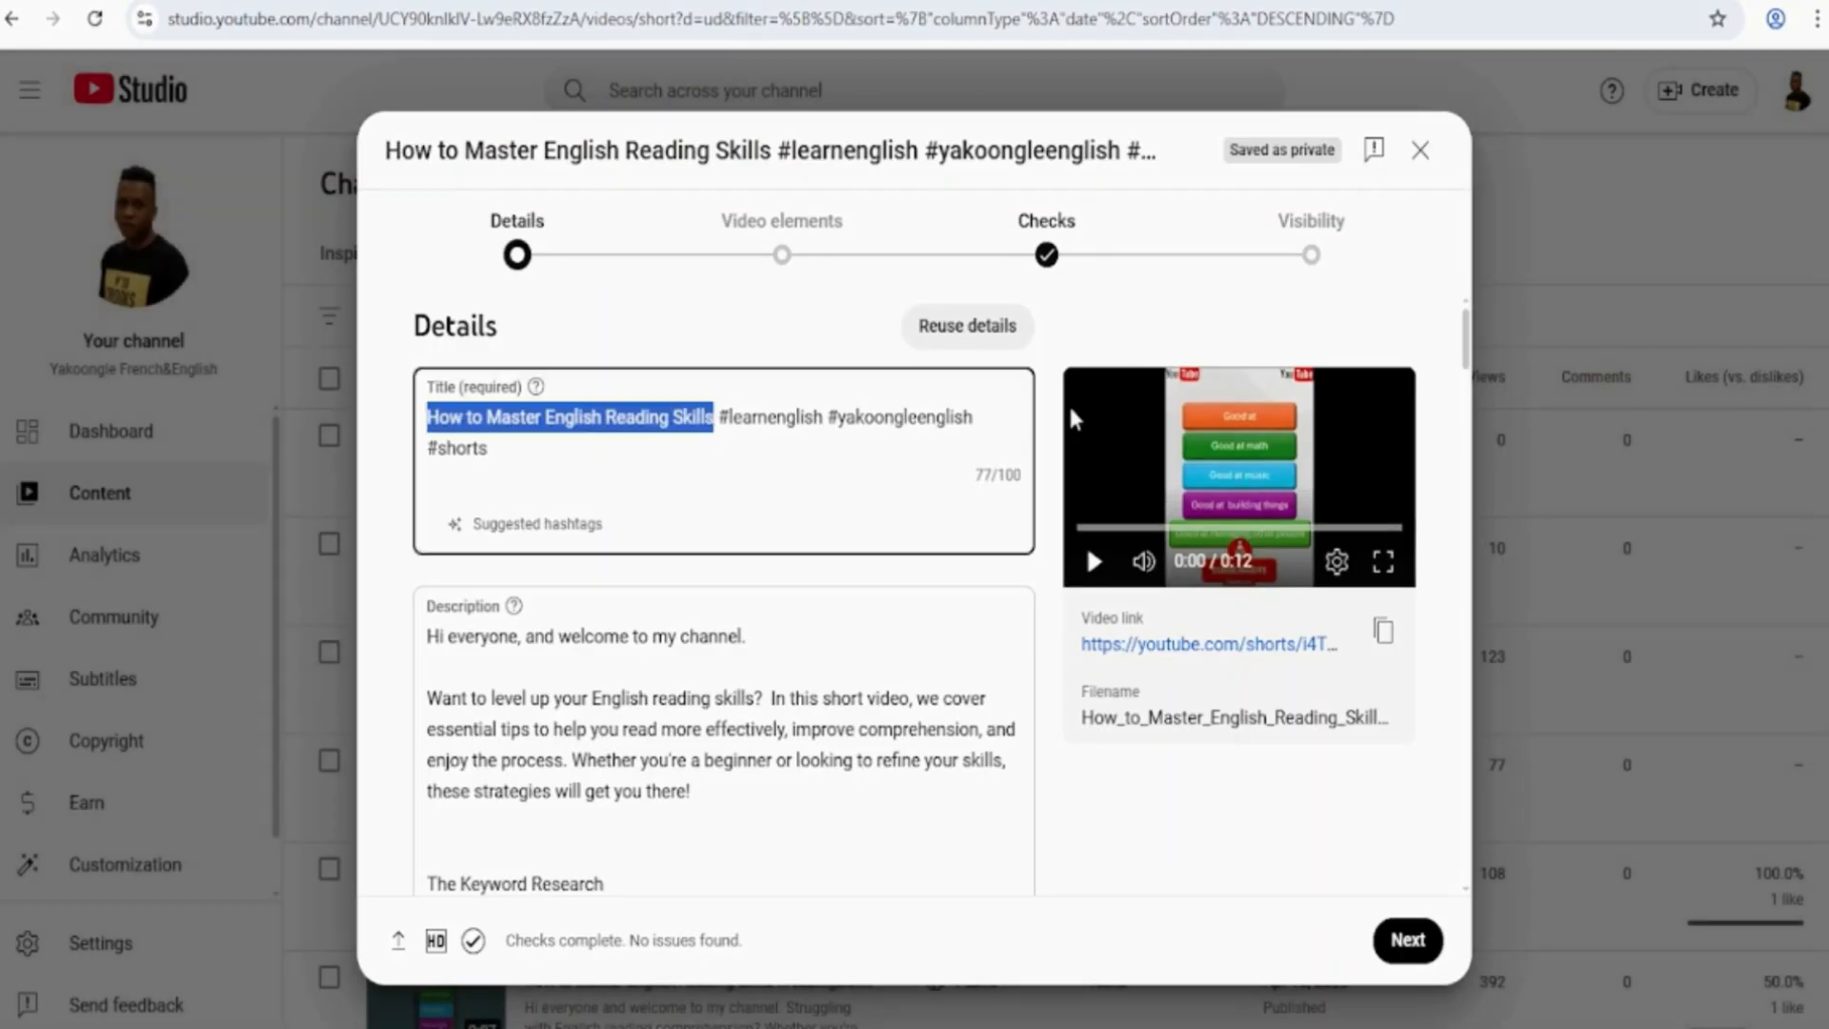
scroll(981, 703, "down", 20)
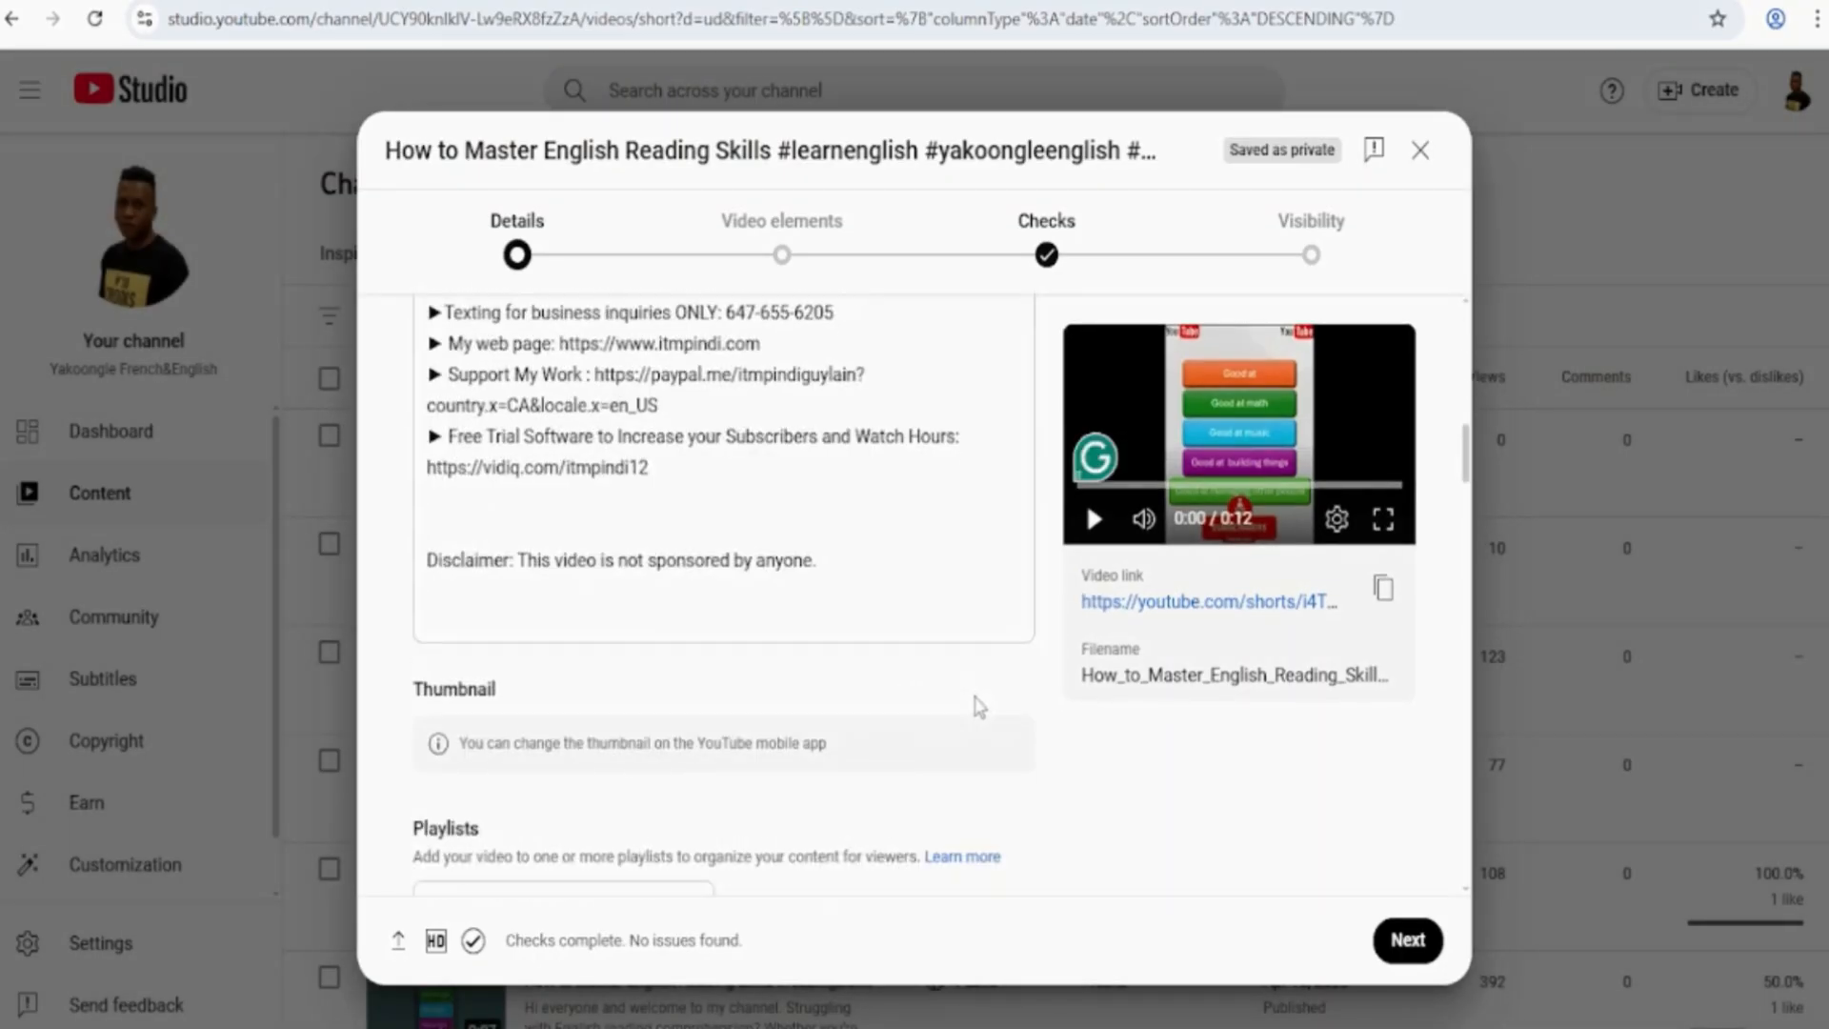
scroll(988, 702, "down", 4)
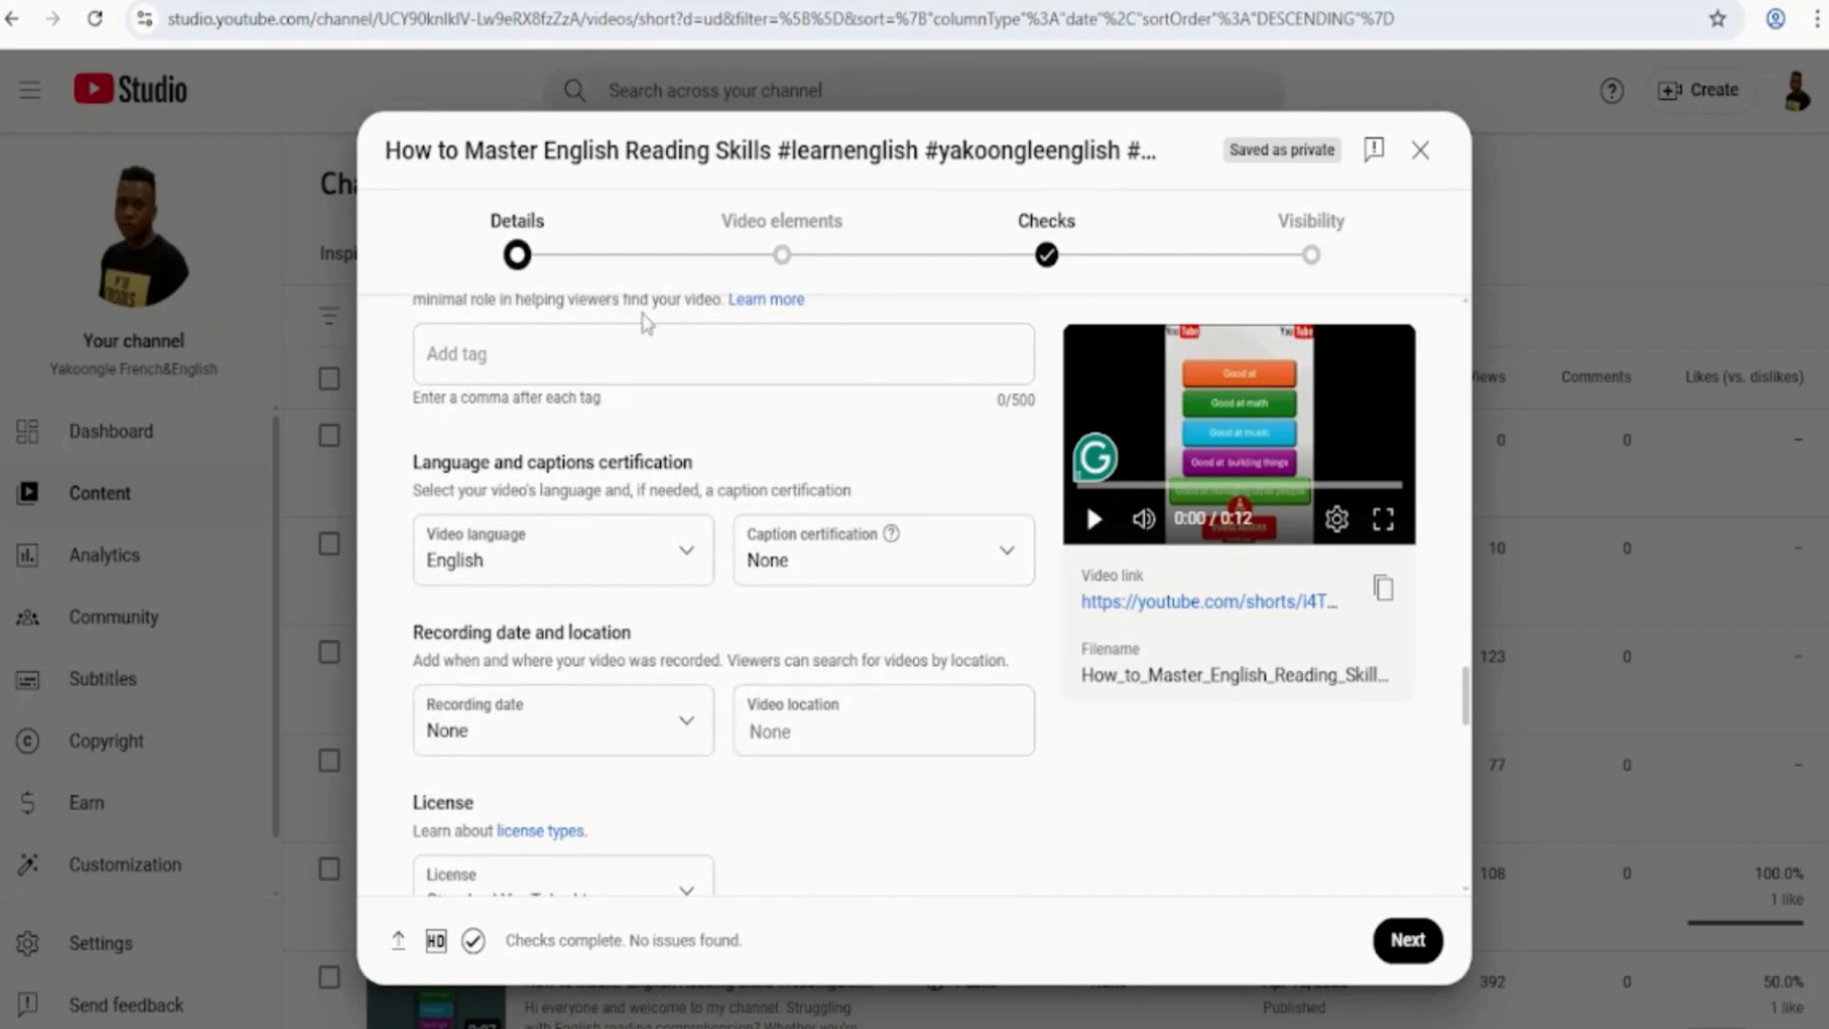
scroll(695, 396, "up", 2)
left_click(703, 470)
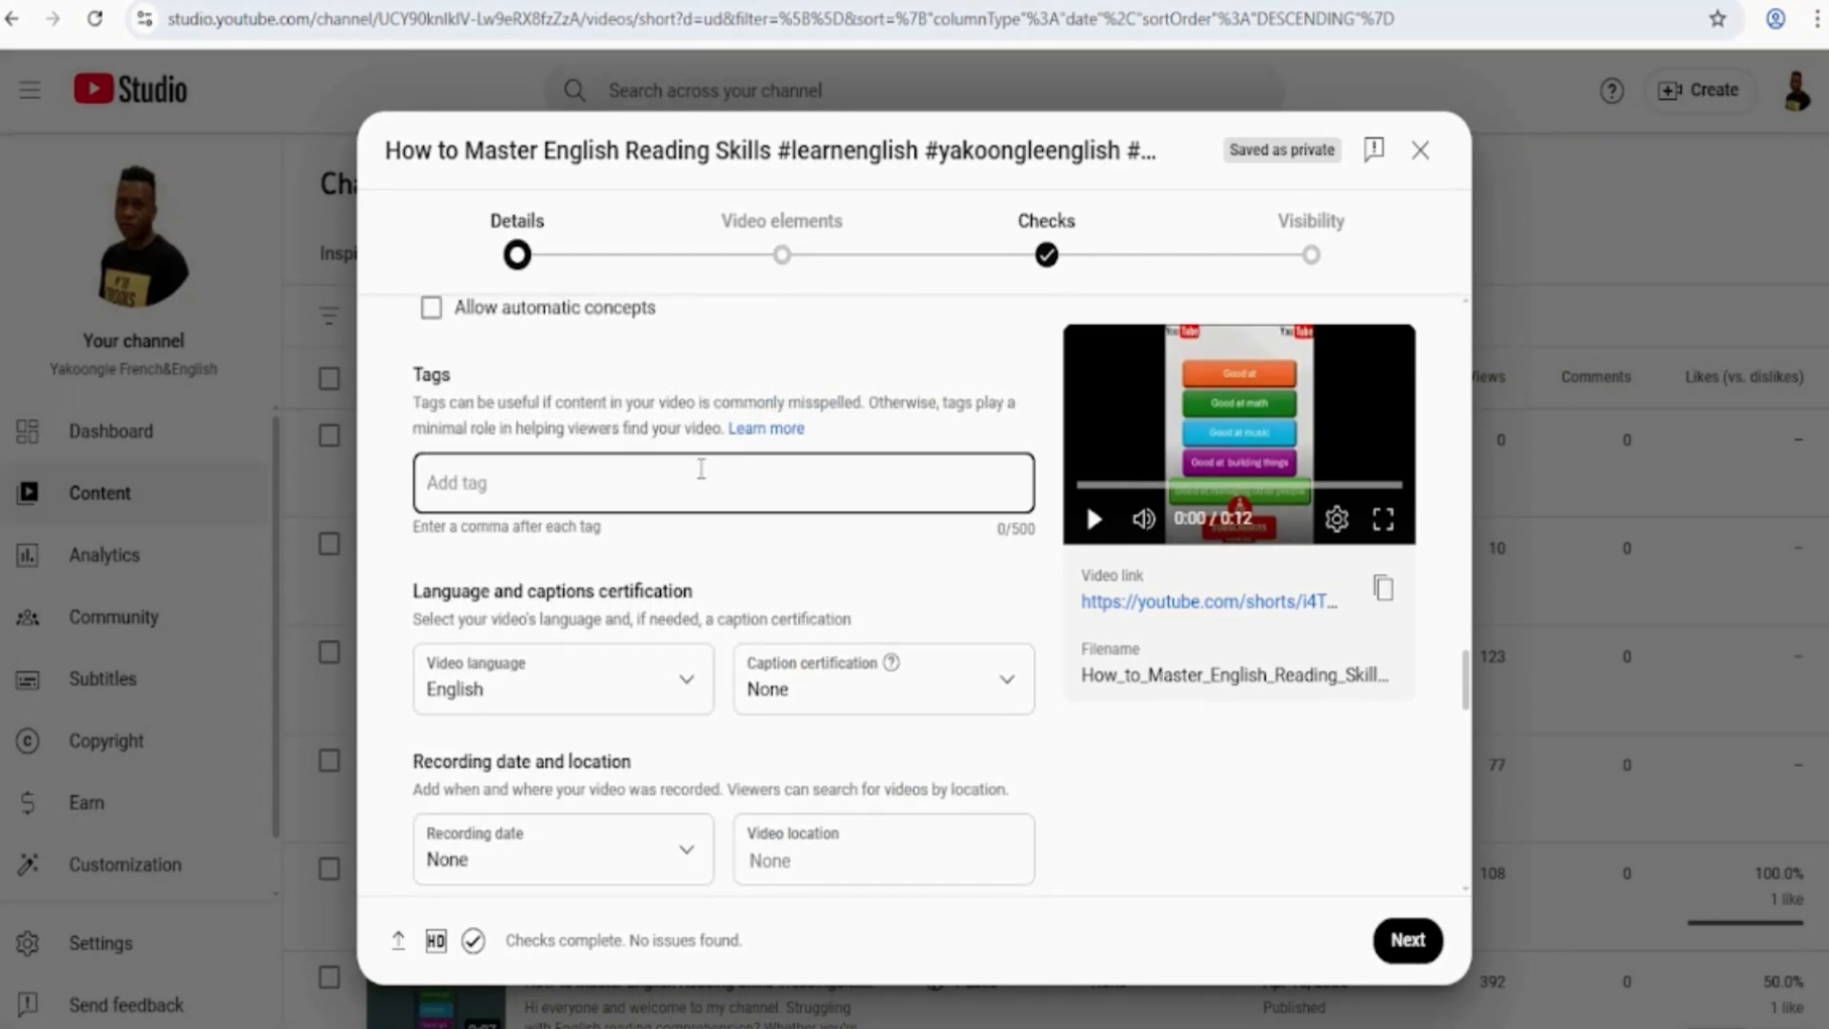
key("ctrl+v")
scroll(725, 572, "down", 4)
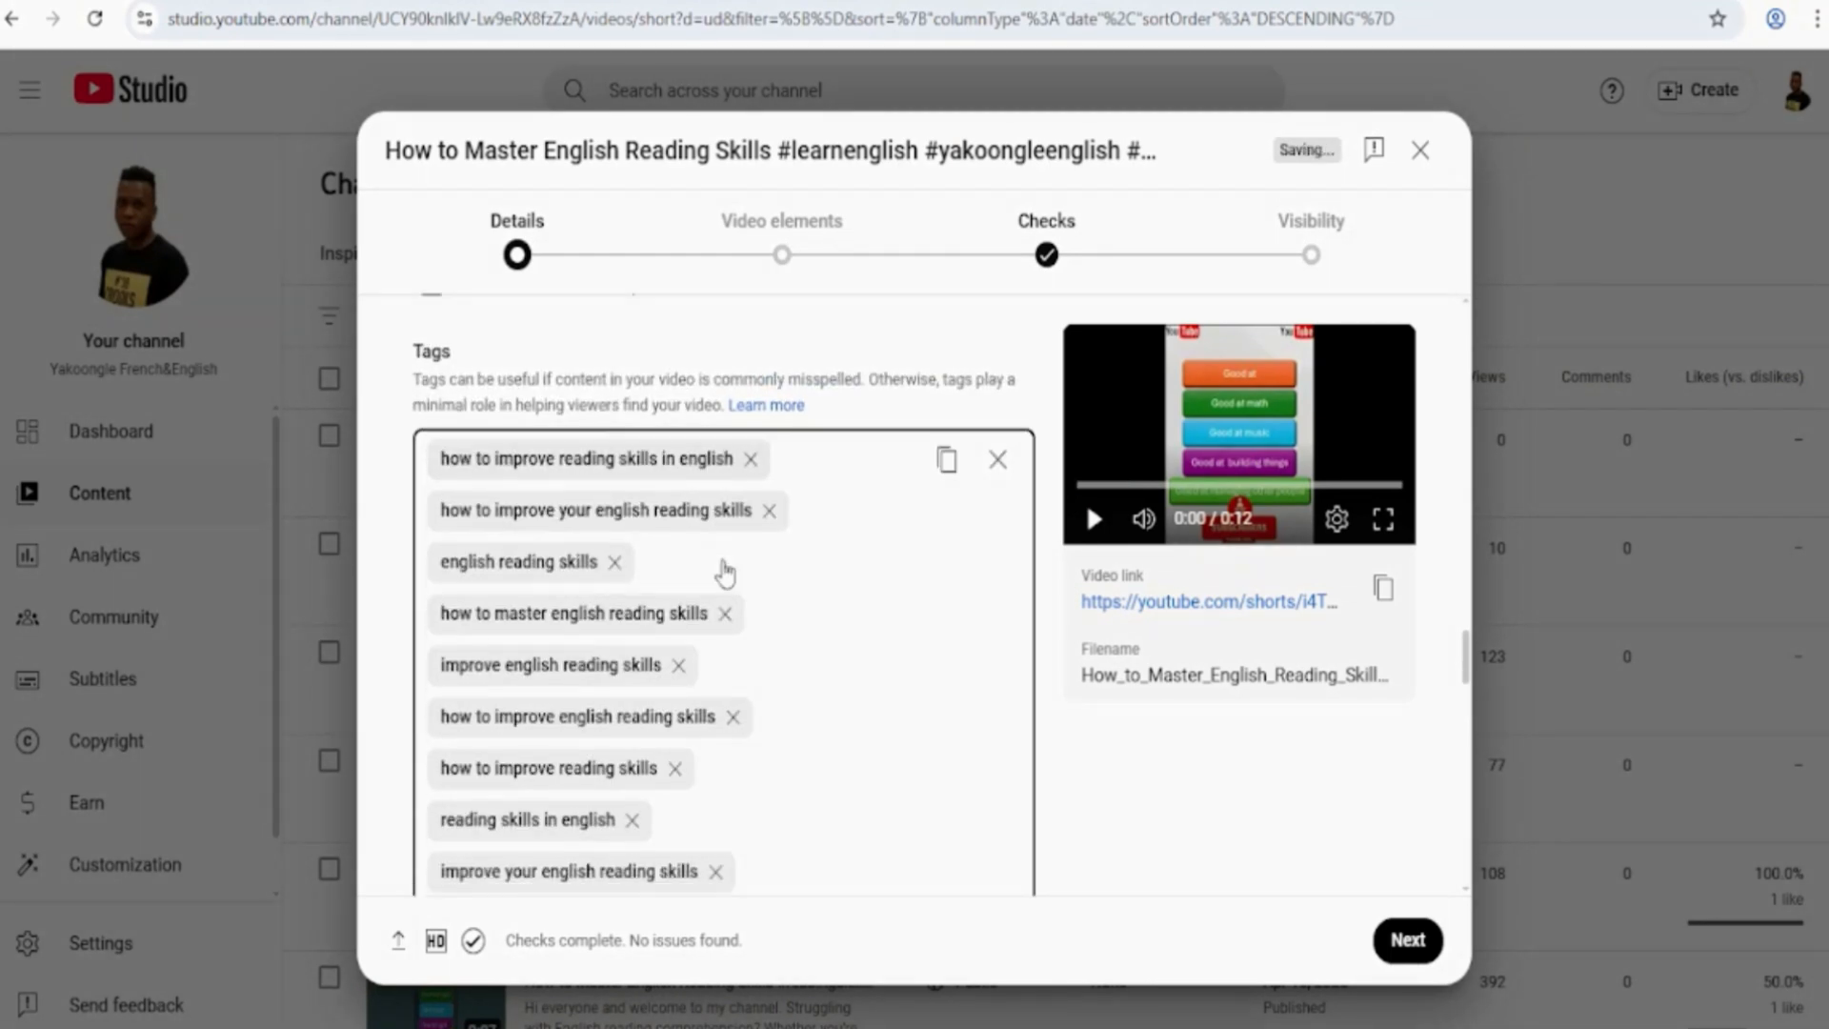
scroll(728, 571, "down", 3)
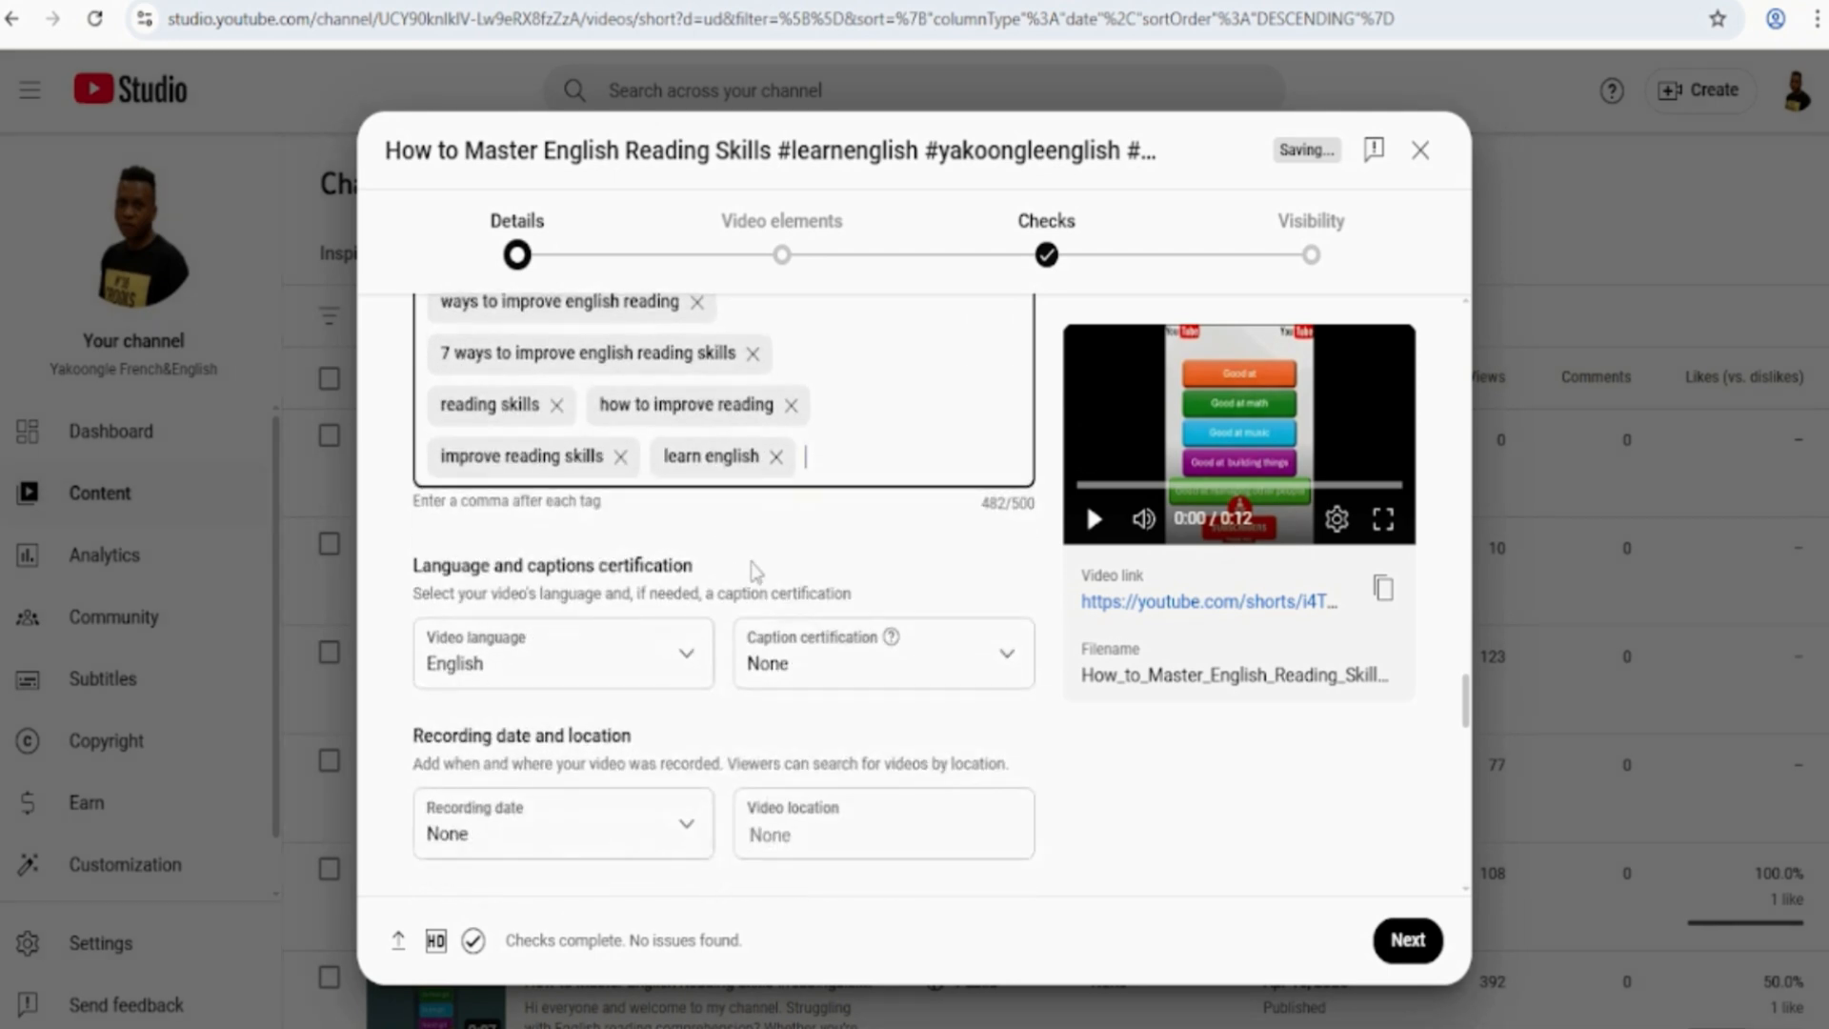
scroll(829, 508, "up", 3)
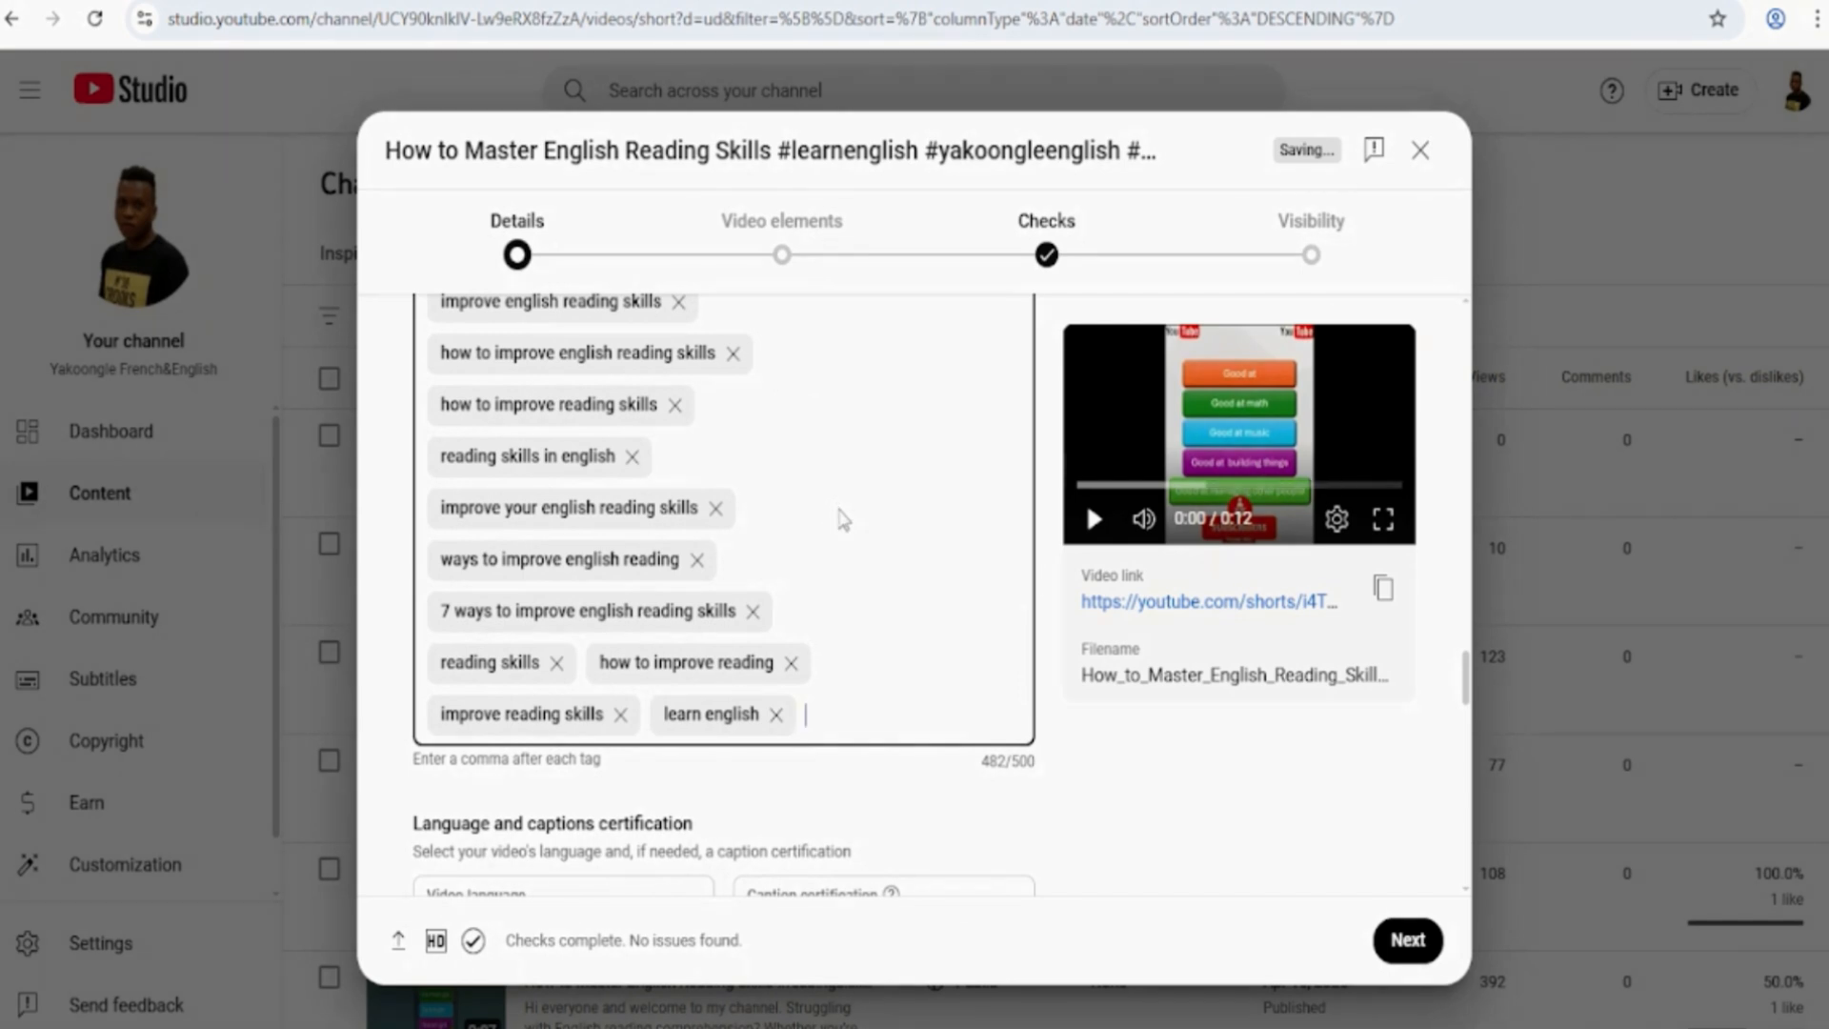
Review the video's language, recording, license, remixing, category, education and comment settings.
scroll(891, 545, "down", 3)
scroll(802, 571, "down", 2)
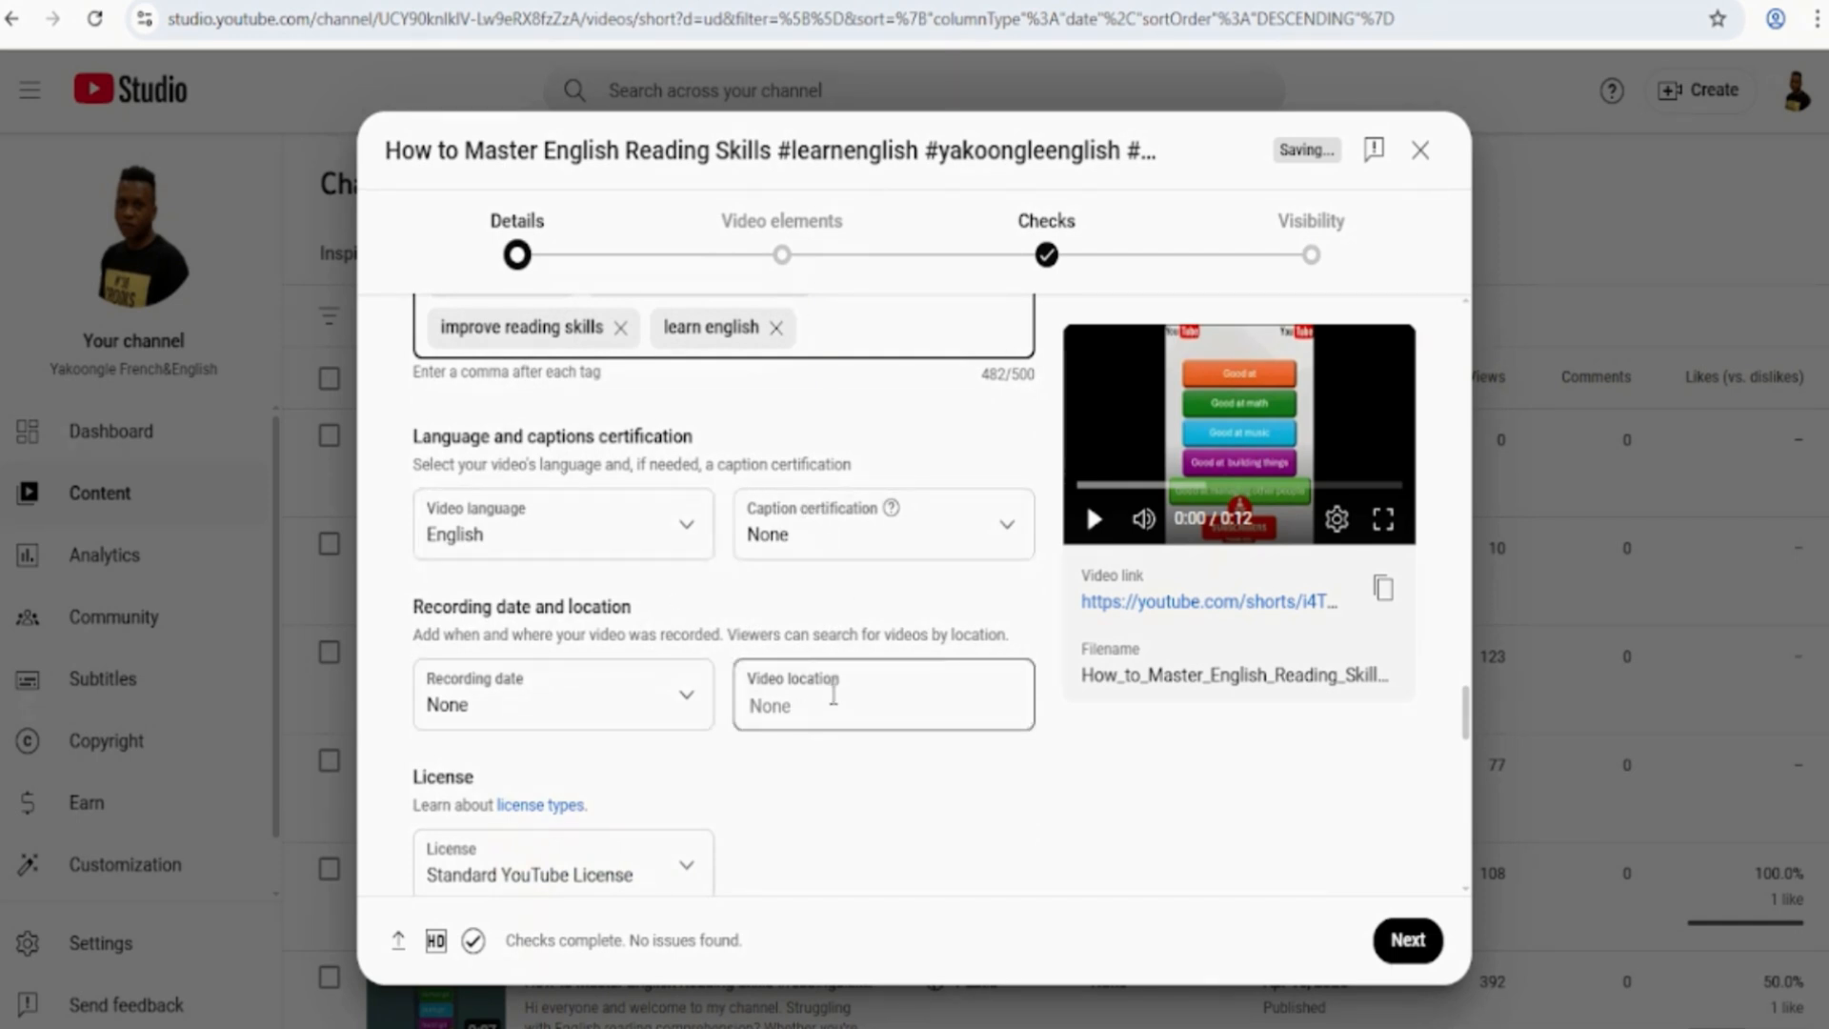
scroll(838, 692, "down", 3)
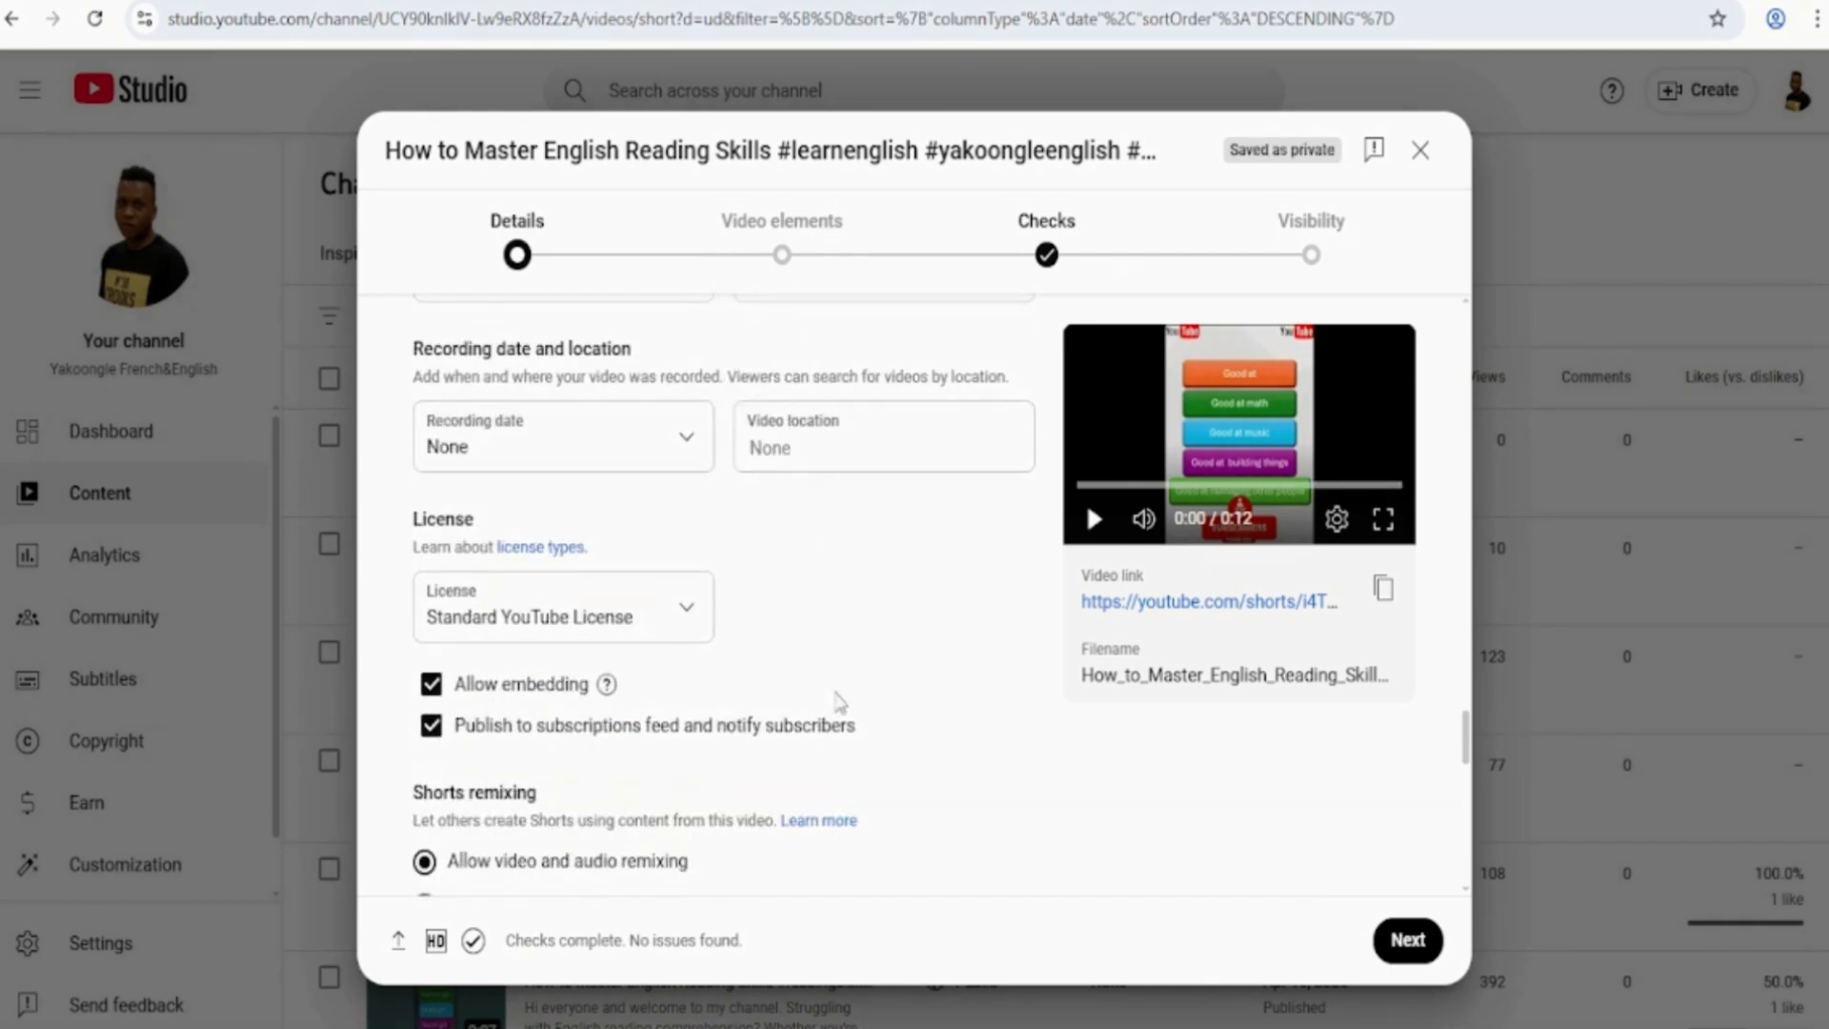
scroll(837, 706, "down", 3)
scroll(838, 704, "down", 2)
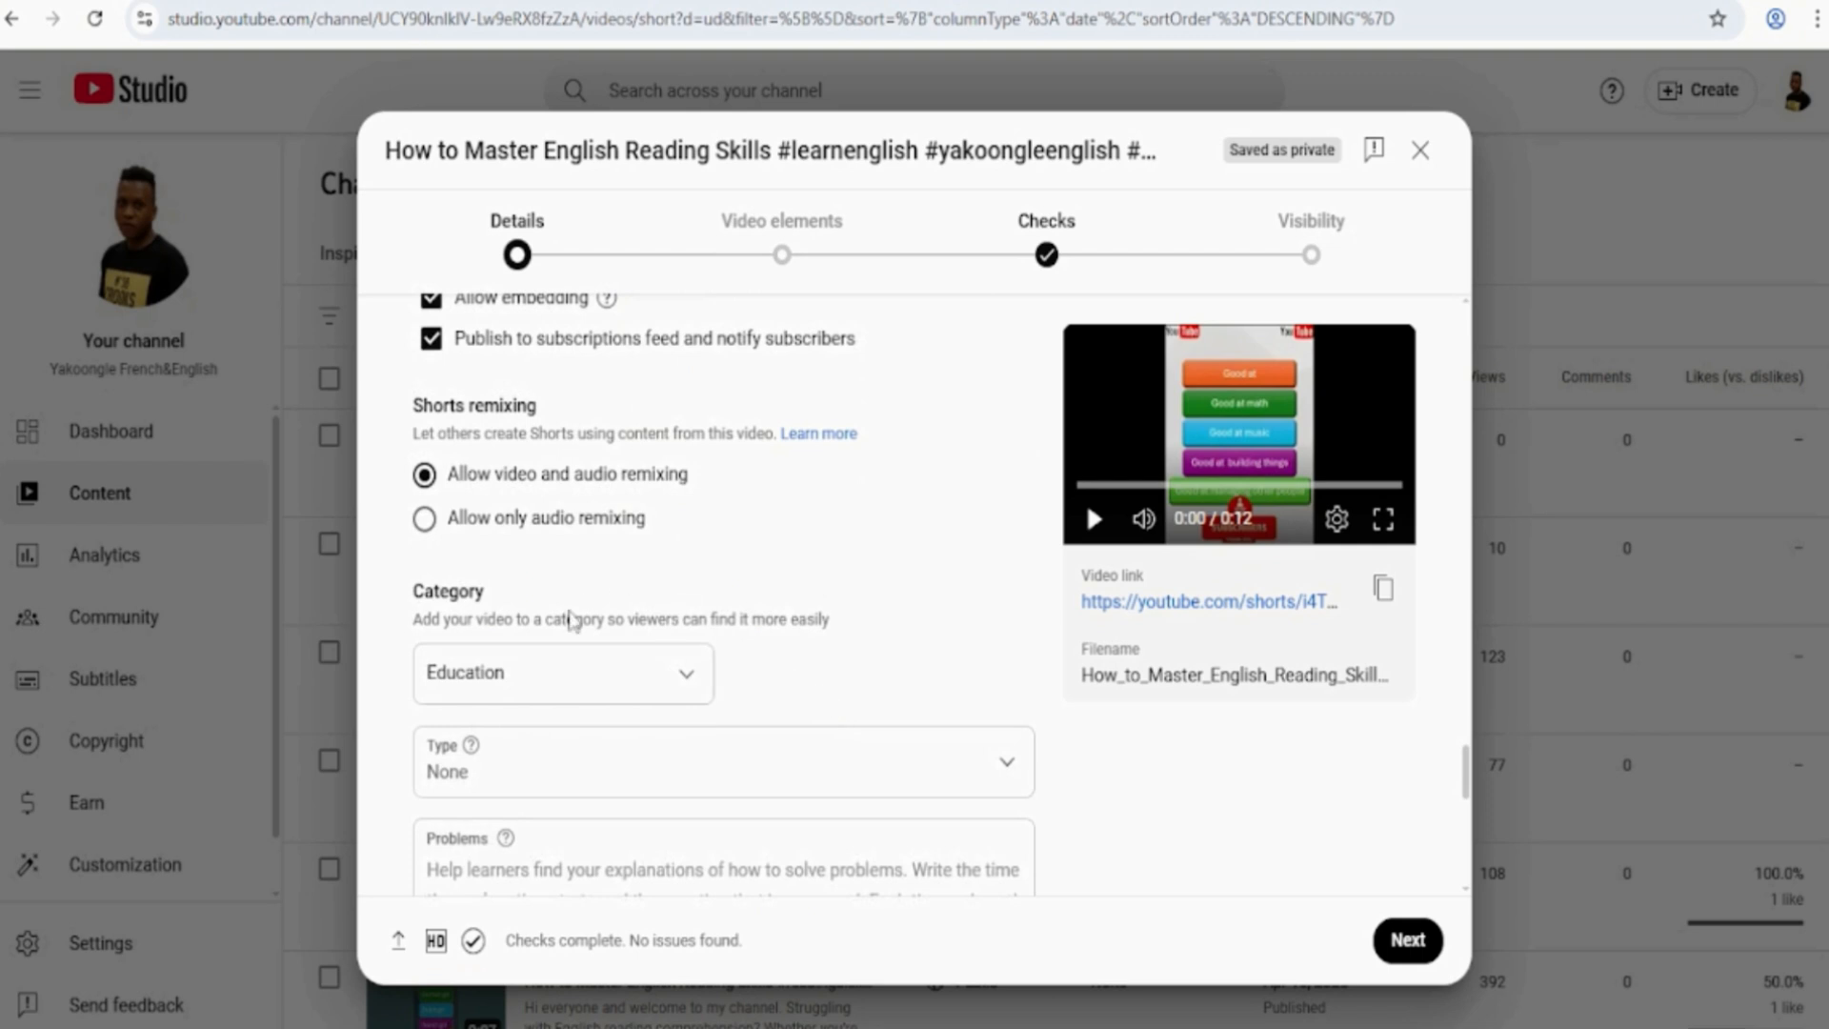
scroll(620, 658, "down", 4)
scroll(620, 656, "down", 4)
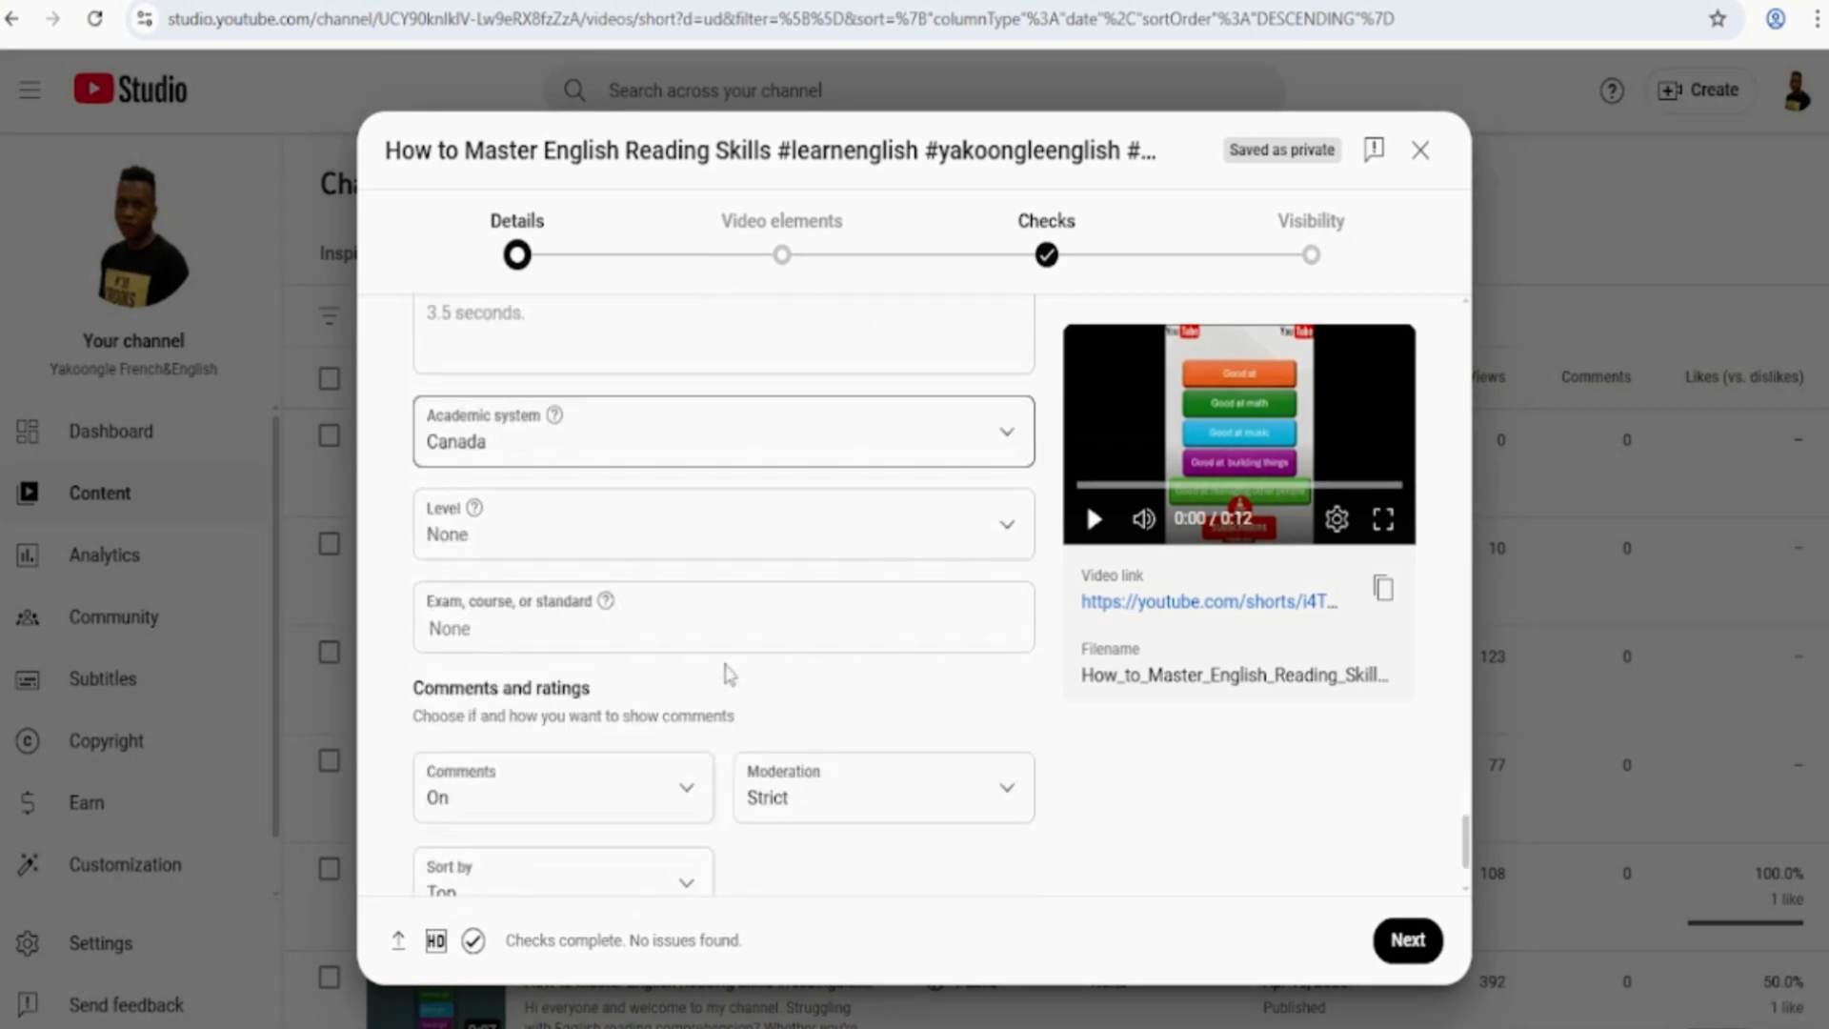
scroll(817, 695, "down", 1)
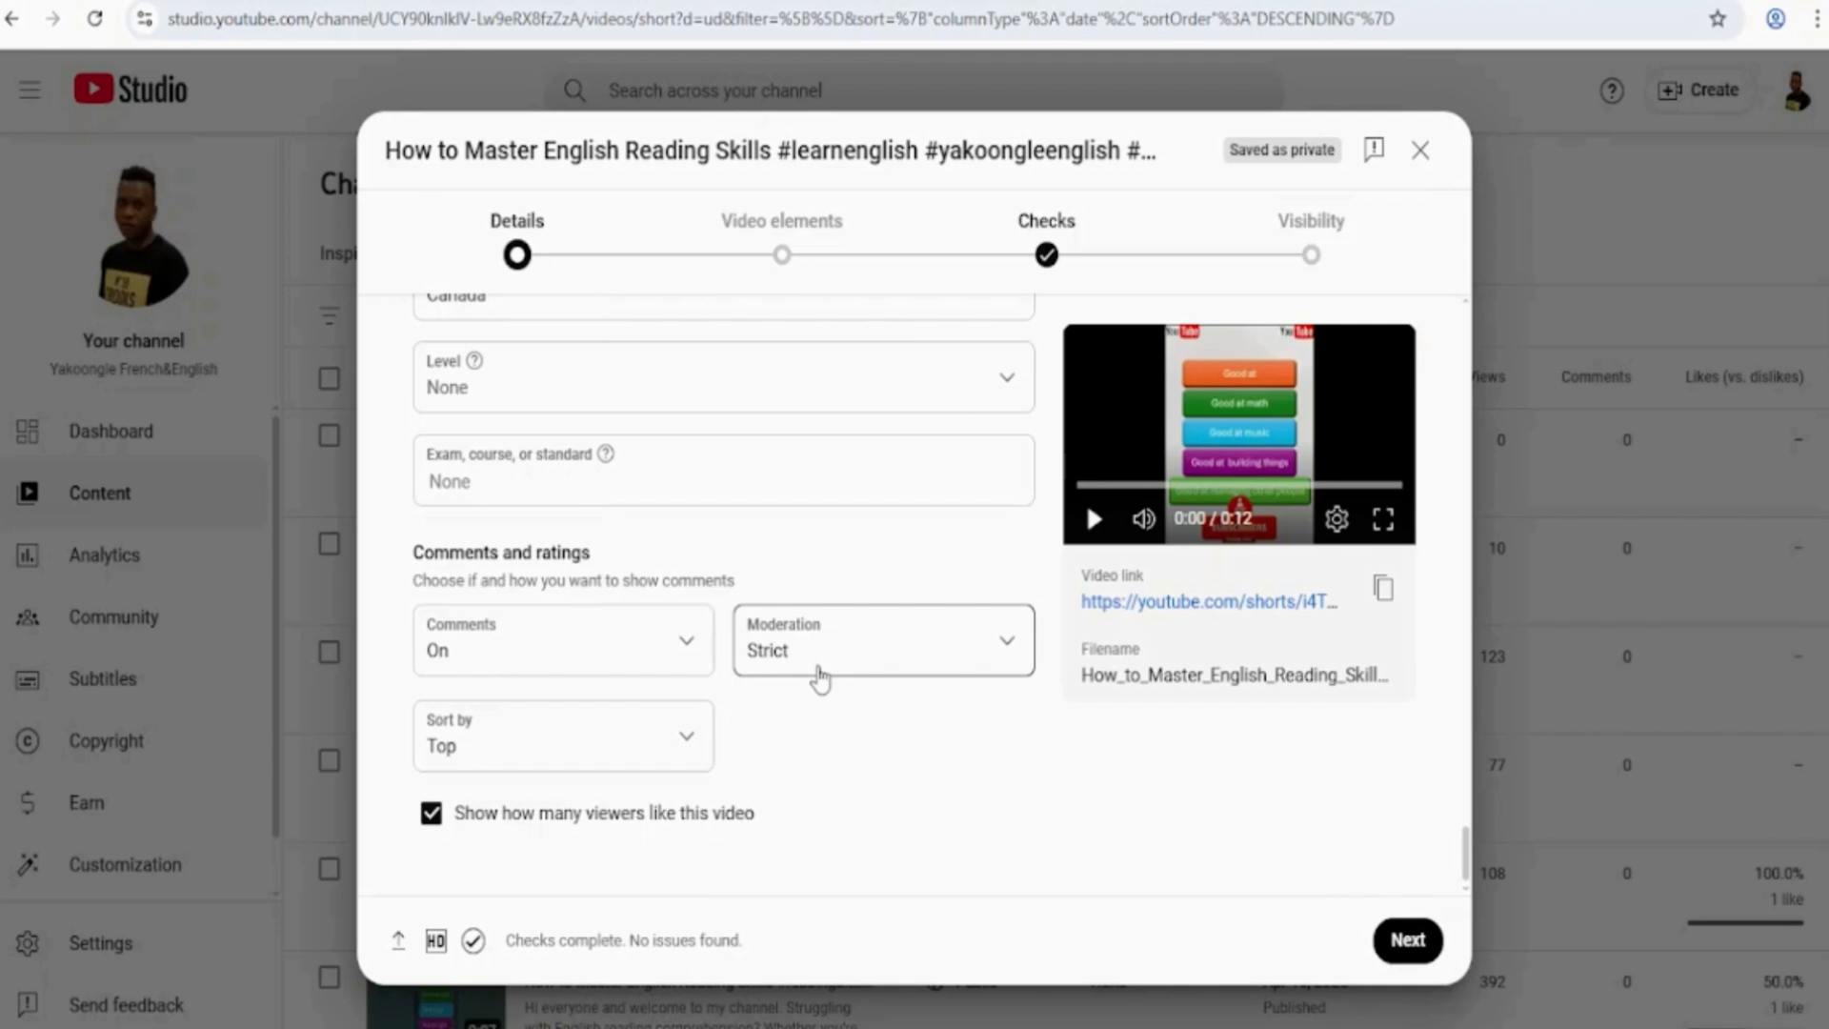
Turn the video's comments off and back on.
left_click(682, 651)
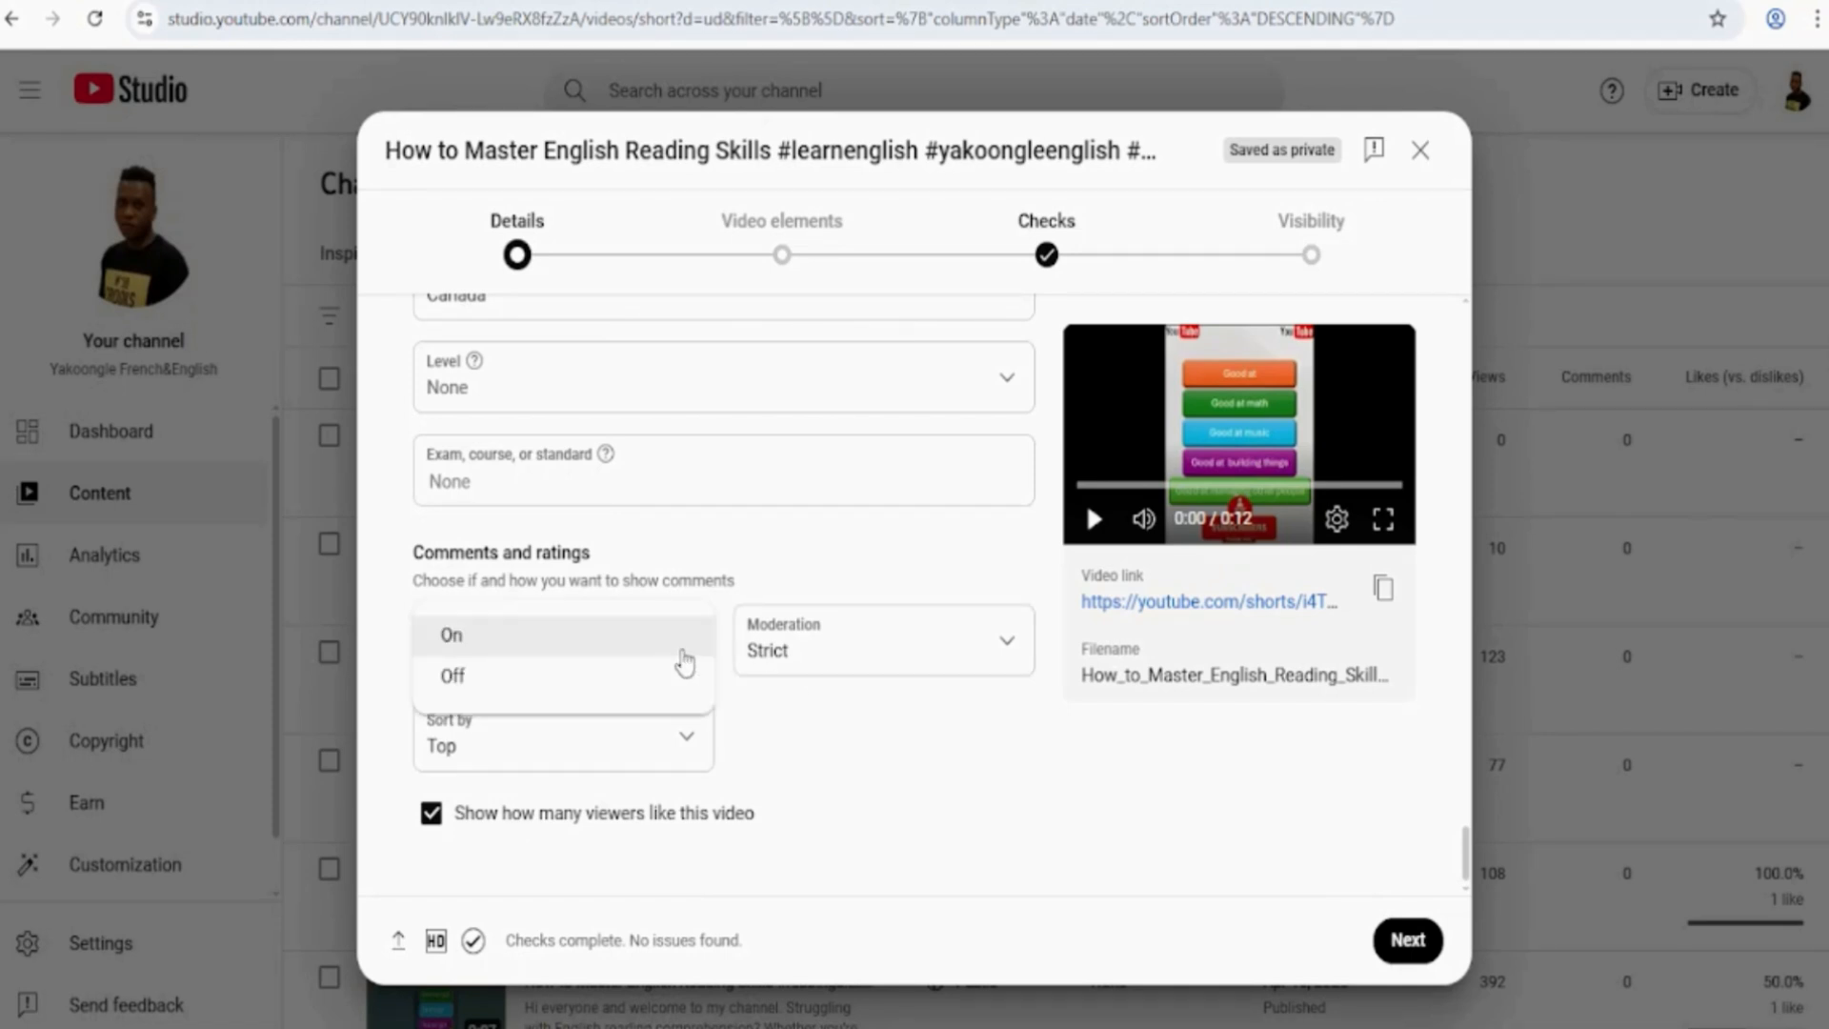
left_click(550, 688)
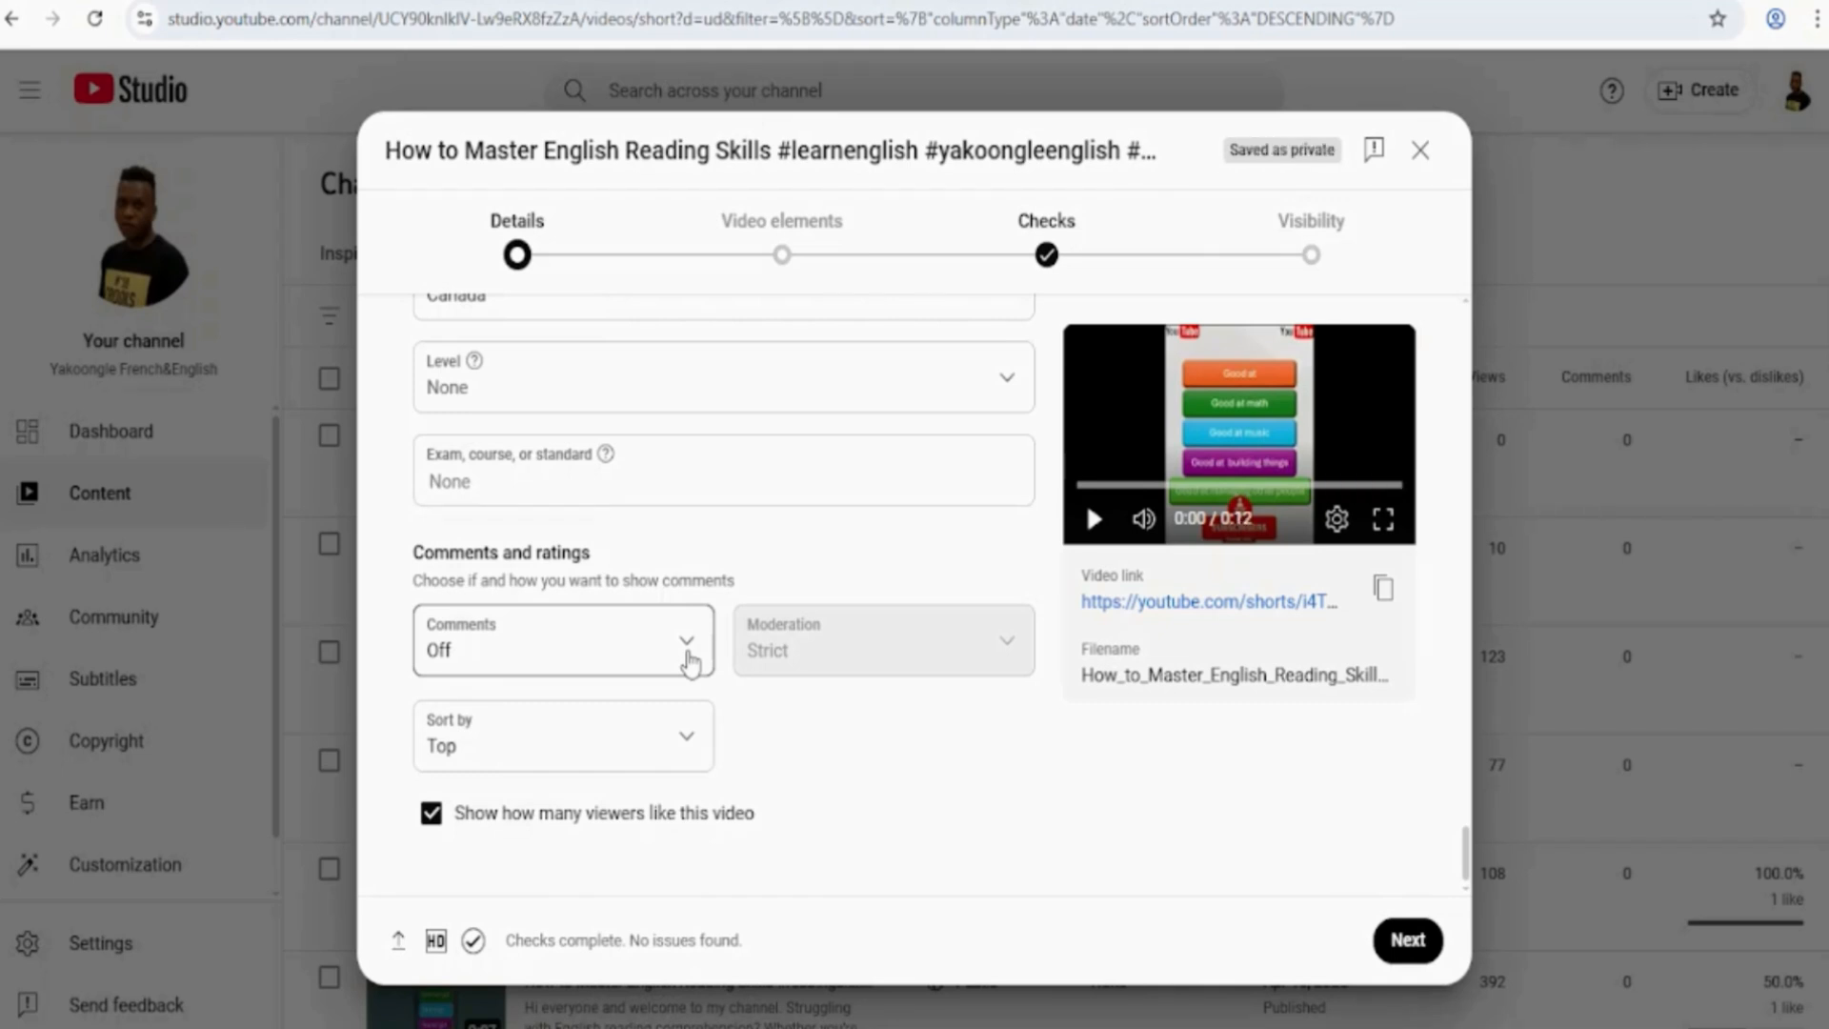
left_click(688, 655)
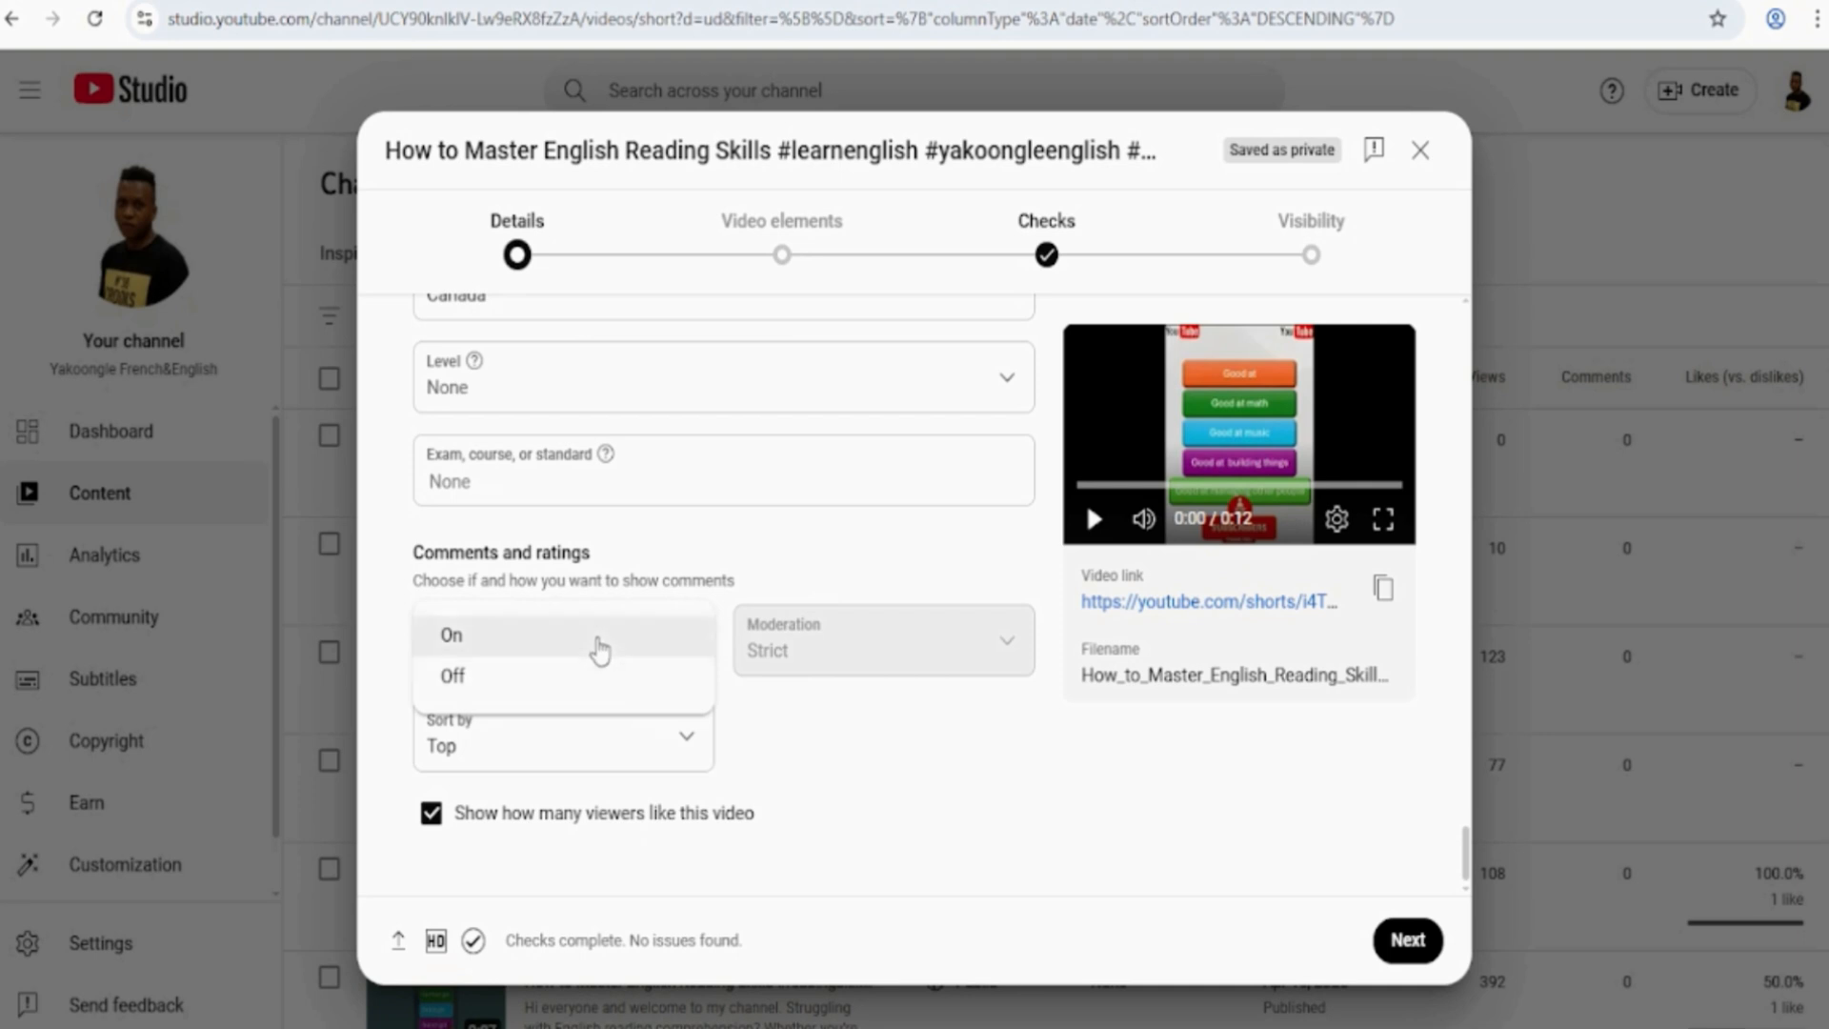
left_click(597, 638)
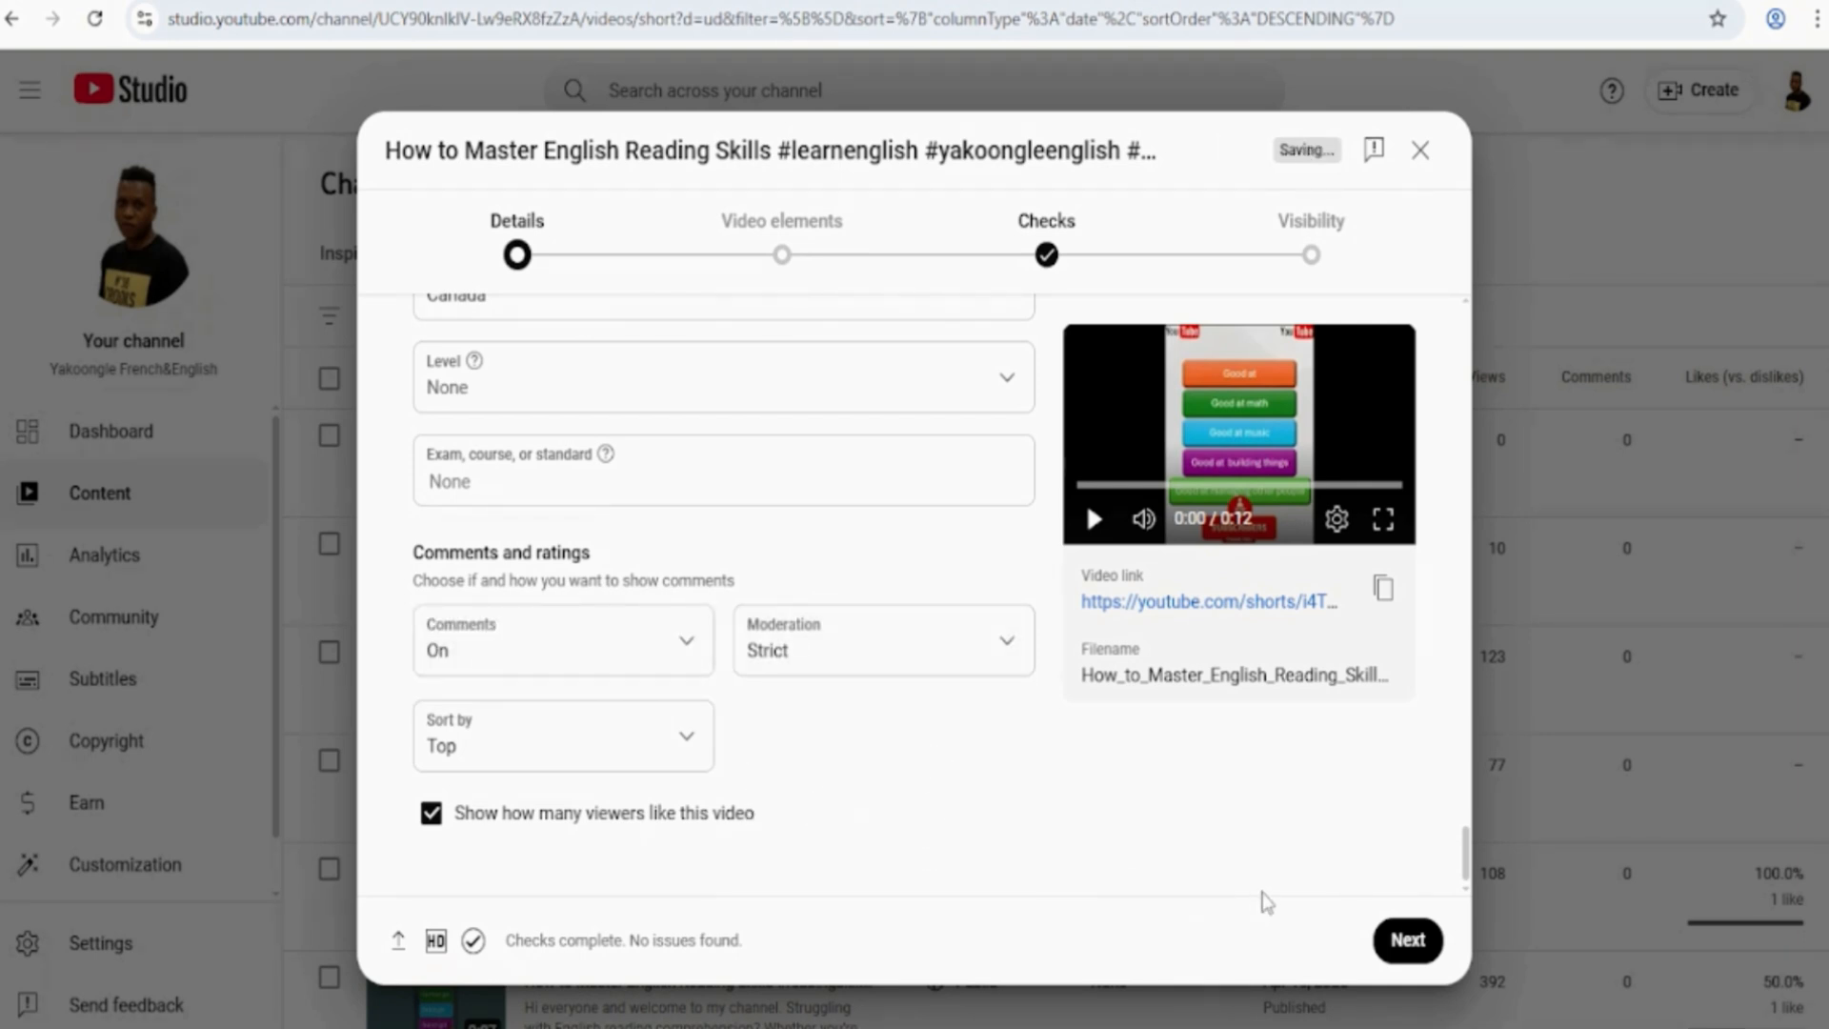
Continue to the video elements and add the first listed "How to Master English Reading" video as the related video.
left_click(1405, 943)
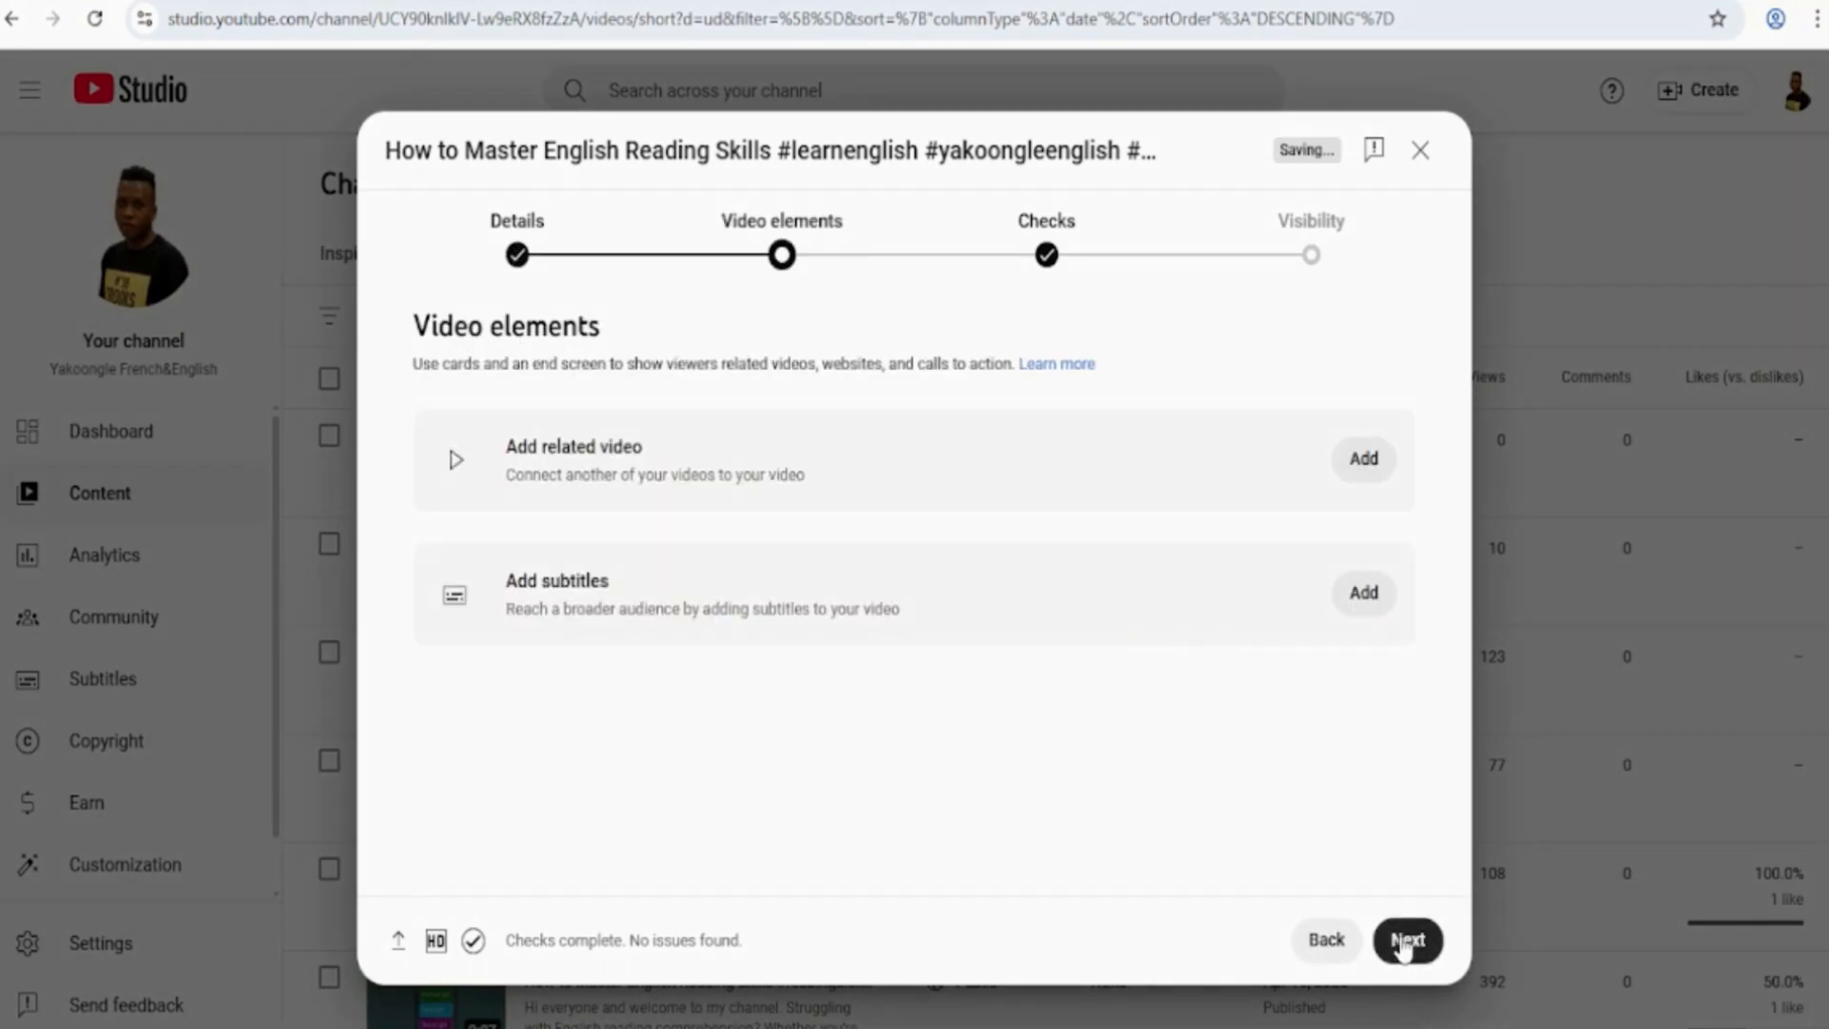
left_click(1387, 468)
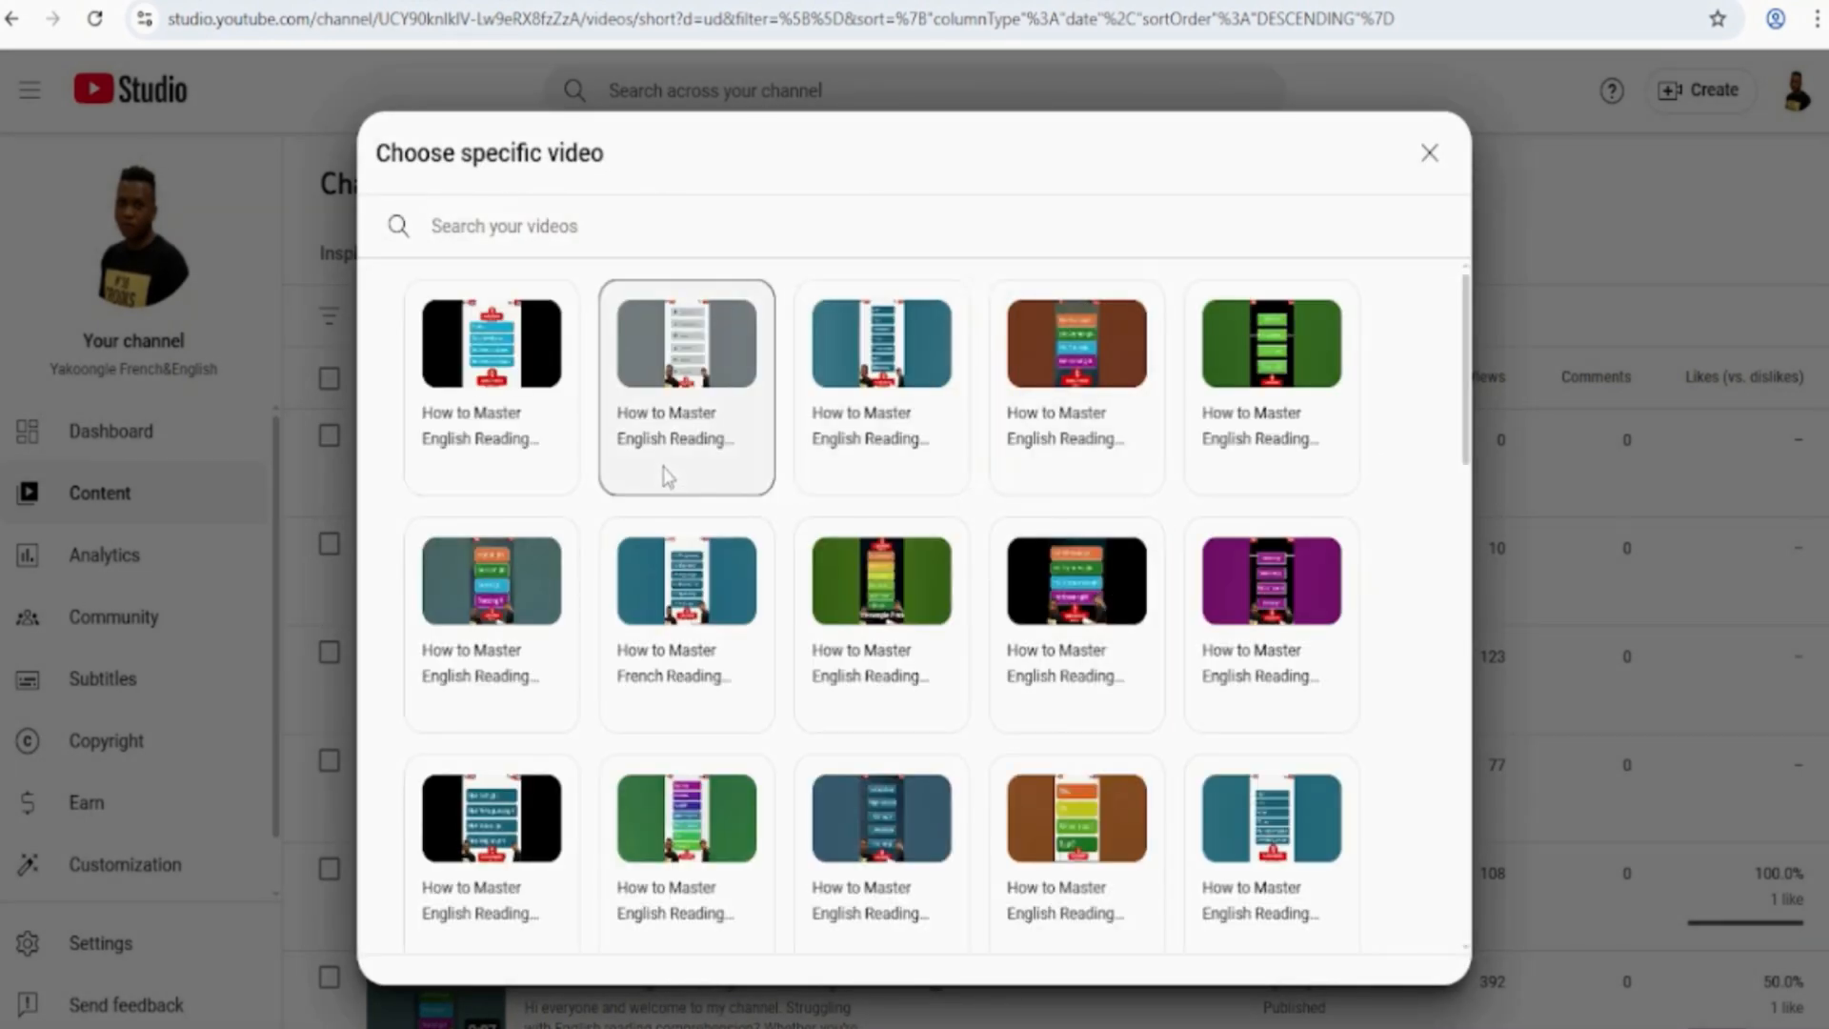
left_click(499, 396)
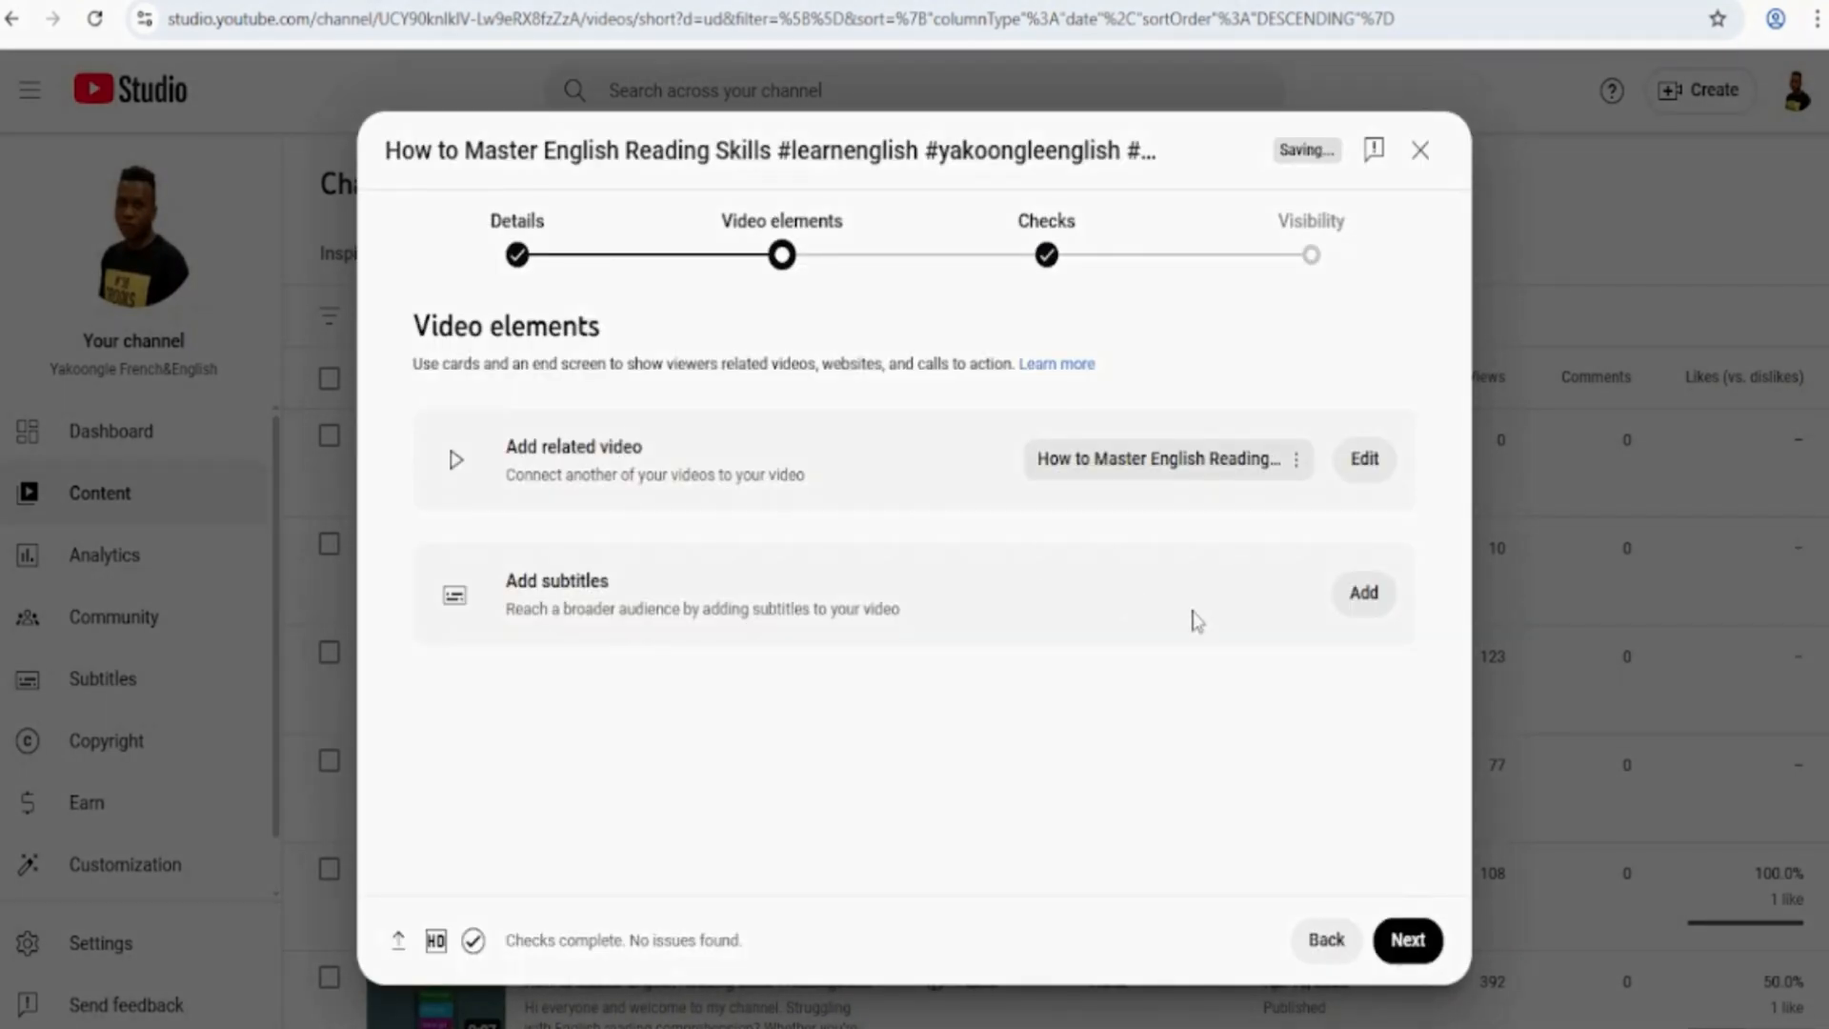
Add English subtitles to the video using auto-sync with the text "Good at" and finish the subtitle edit.
left_click(1361, 609)
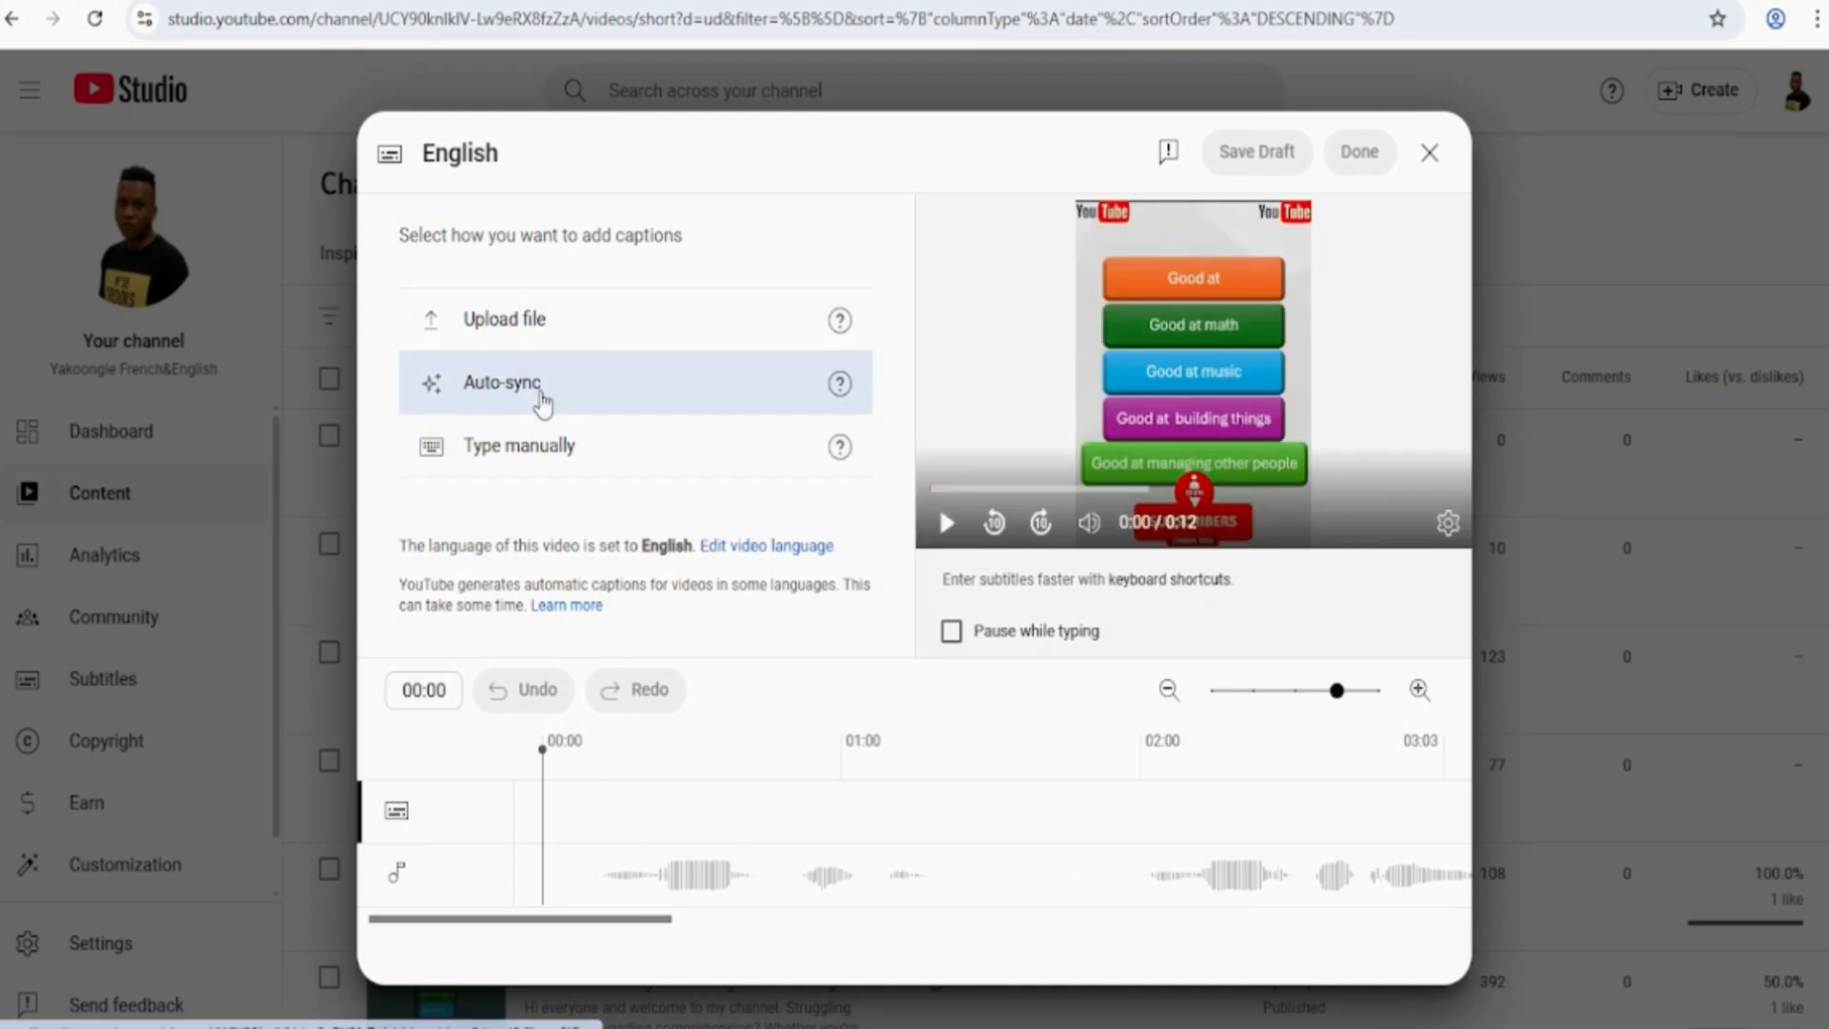
left_click(542, 398)
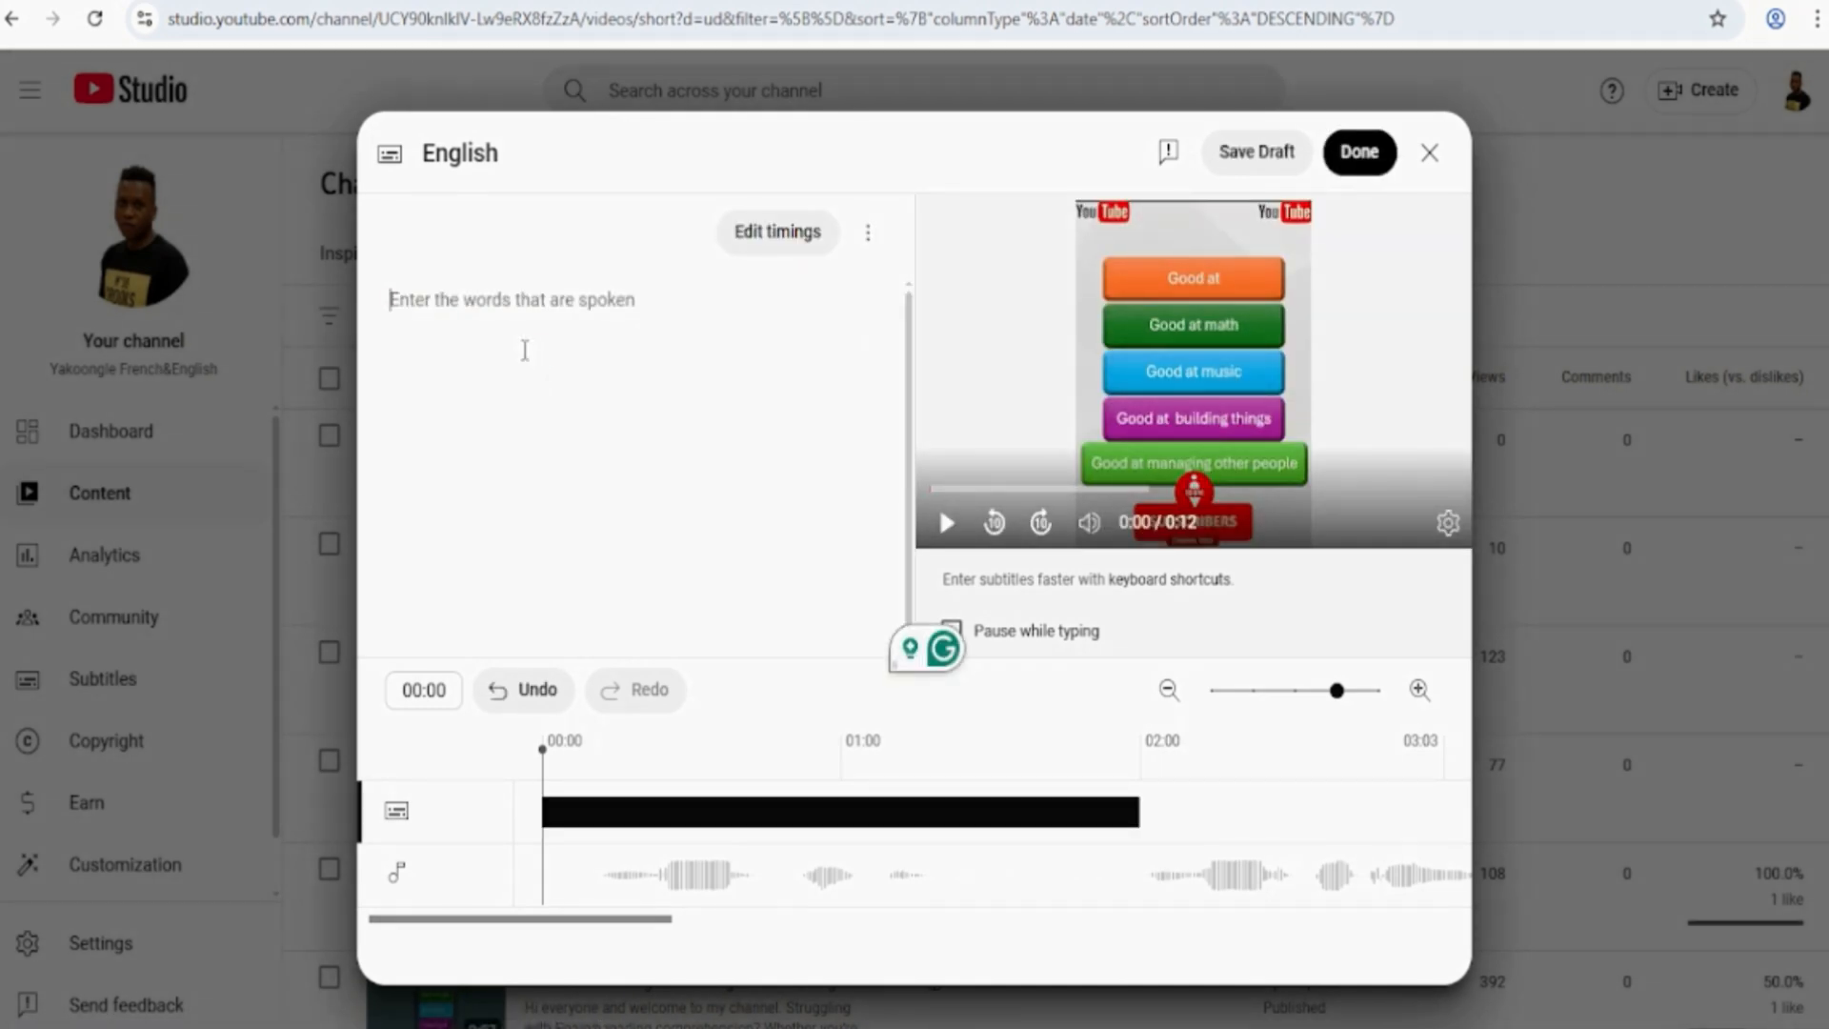
type("Goo")
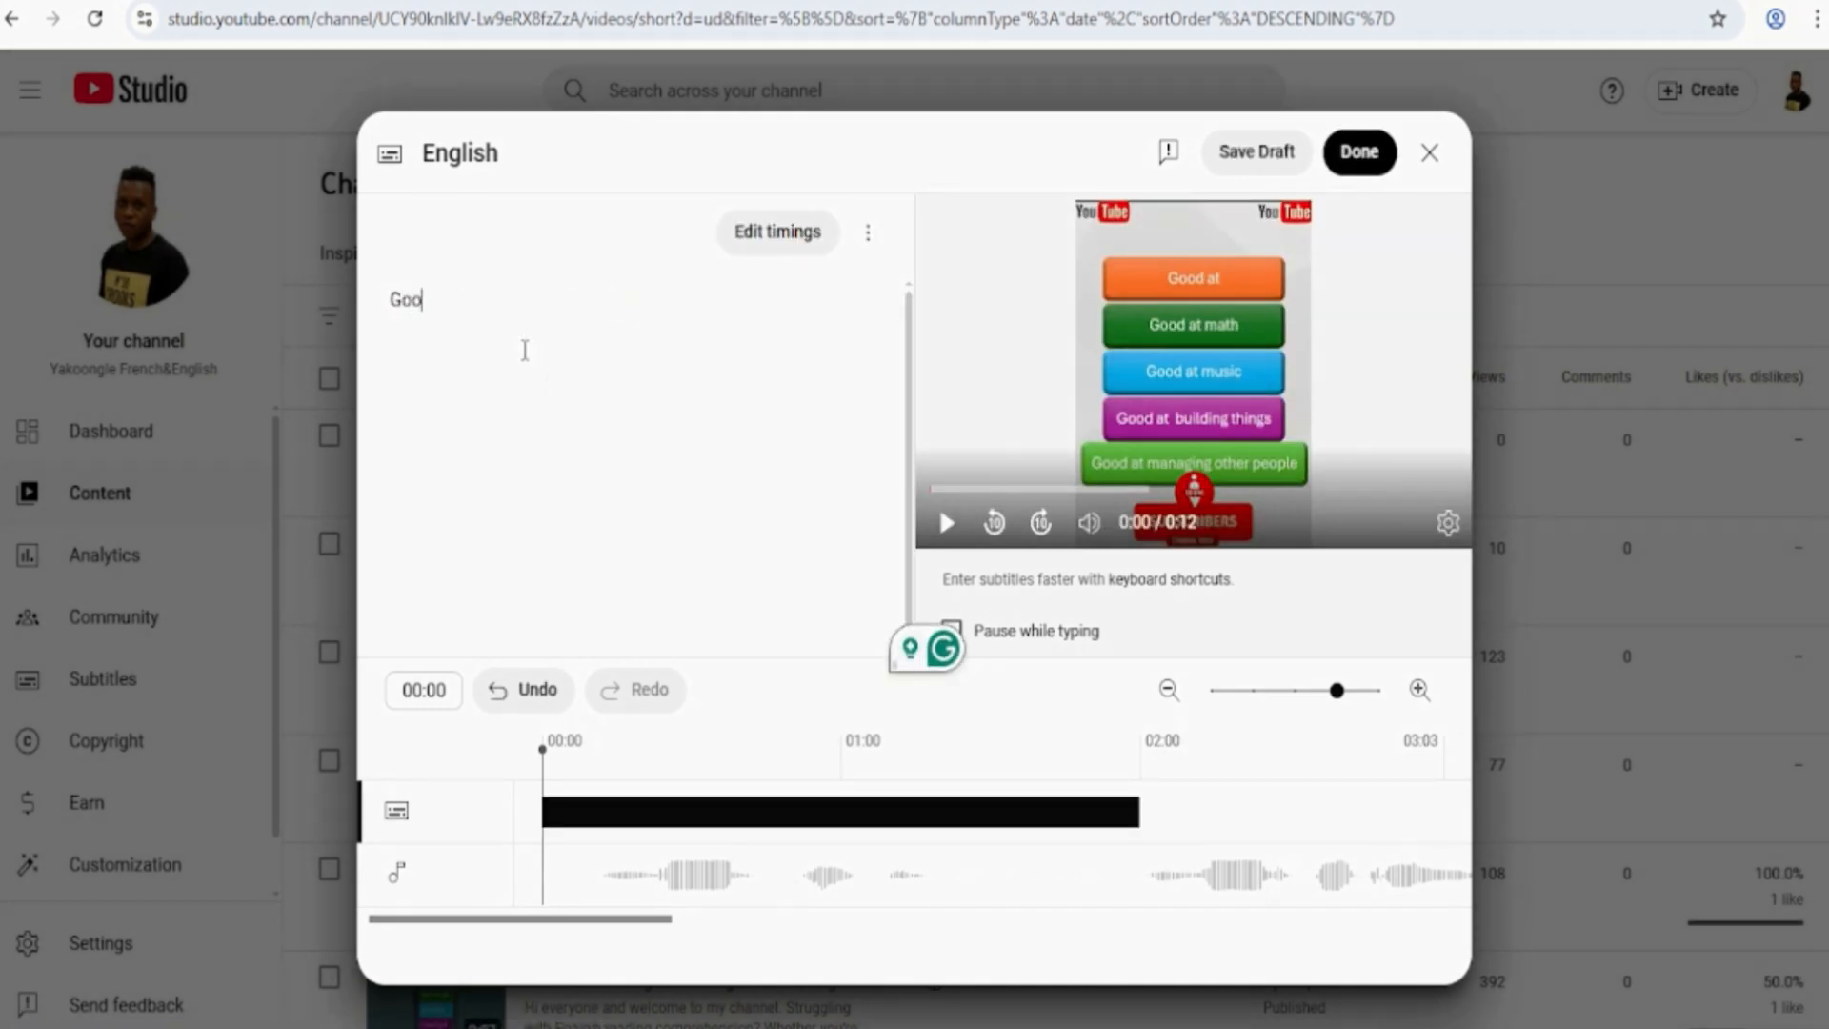
type("d at")
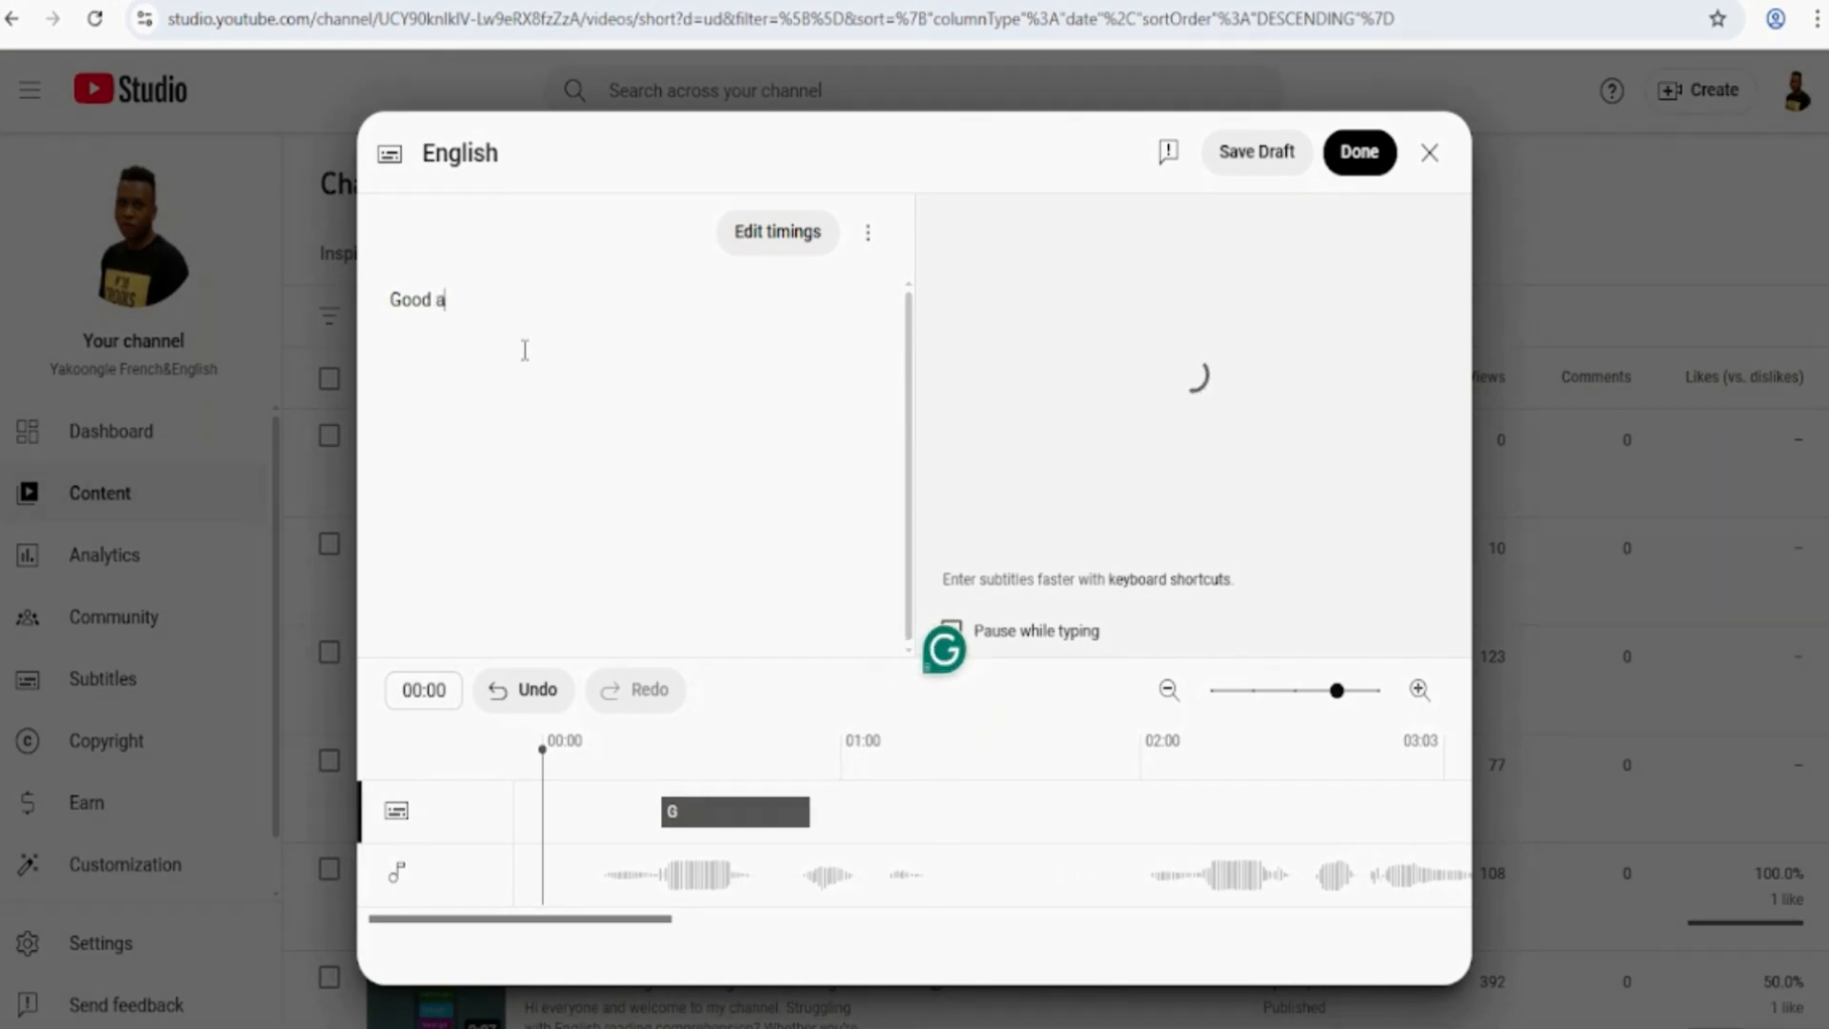
left_click(1361, 155)
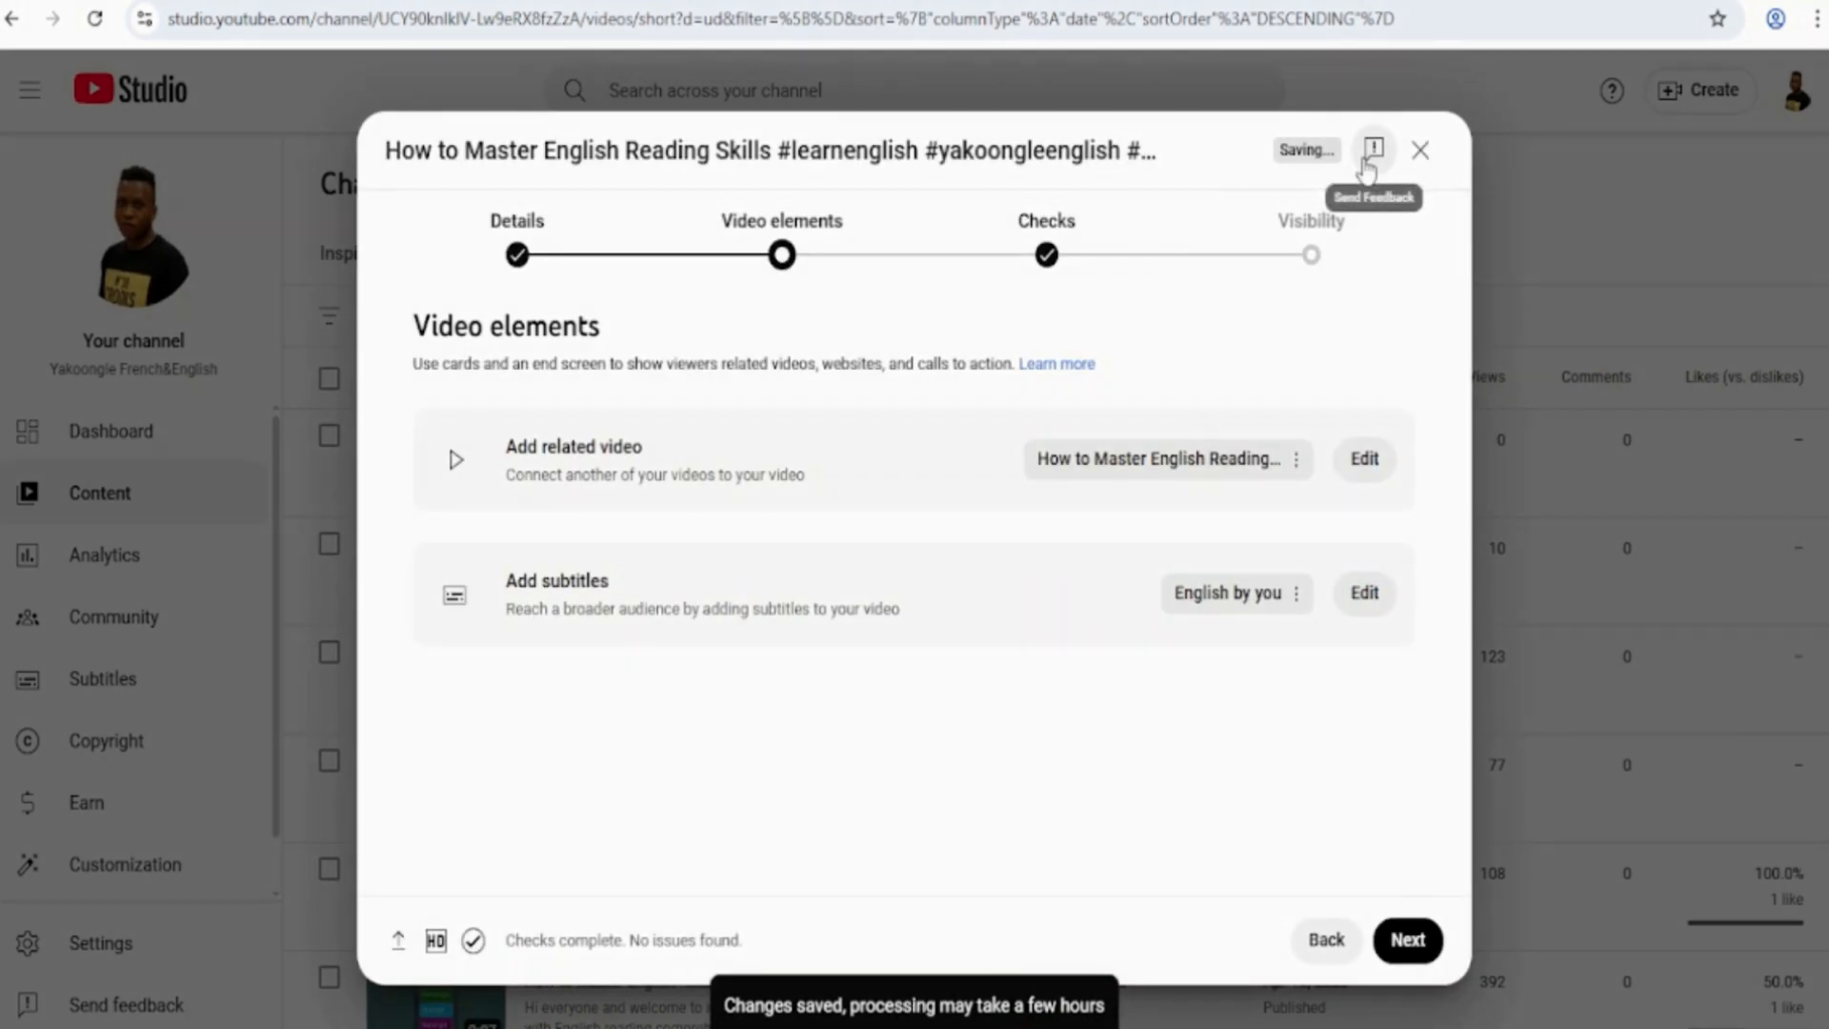
Continue past the checks to the visibility settings and copy the video's link.
left_click(1406, 941)
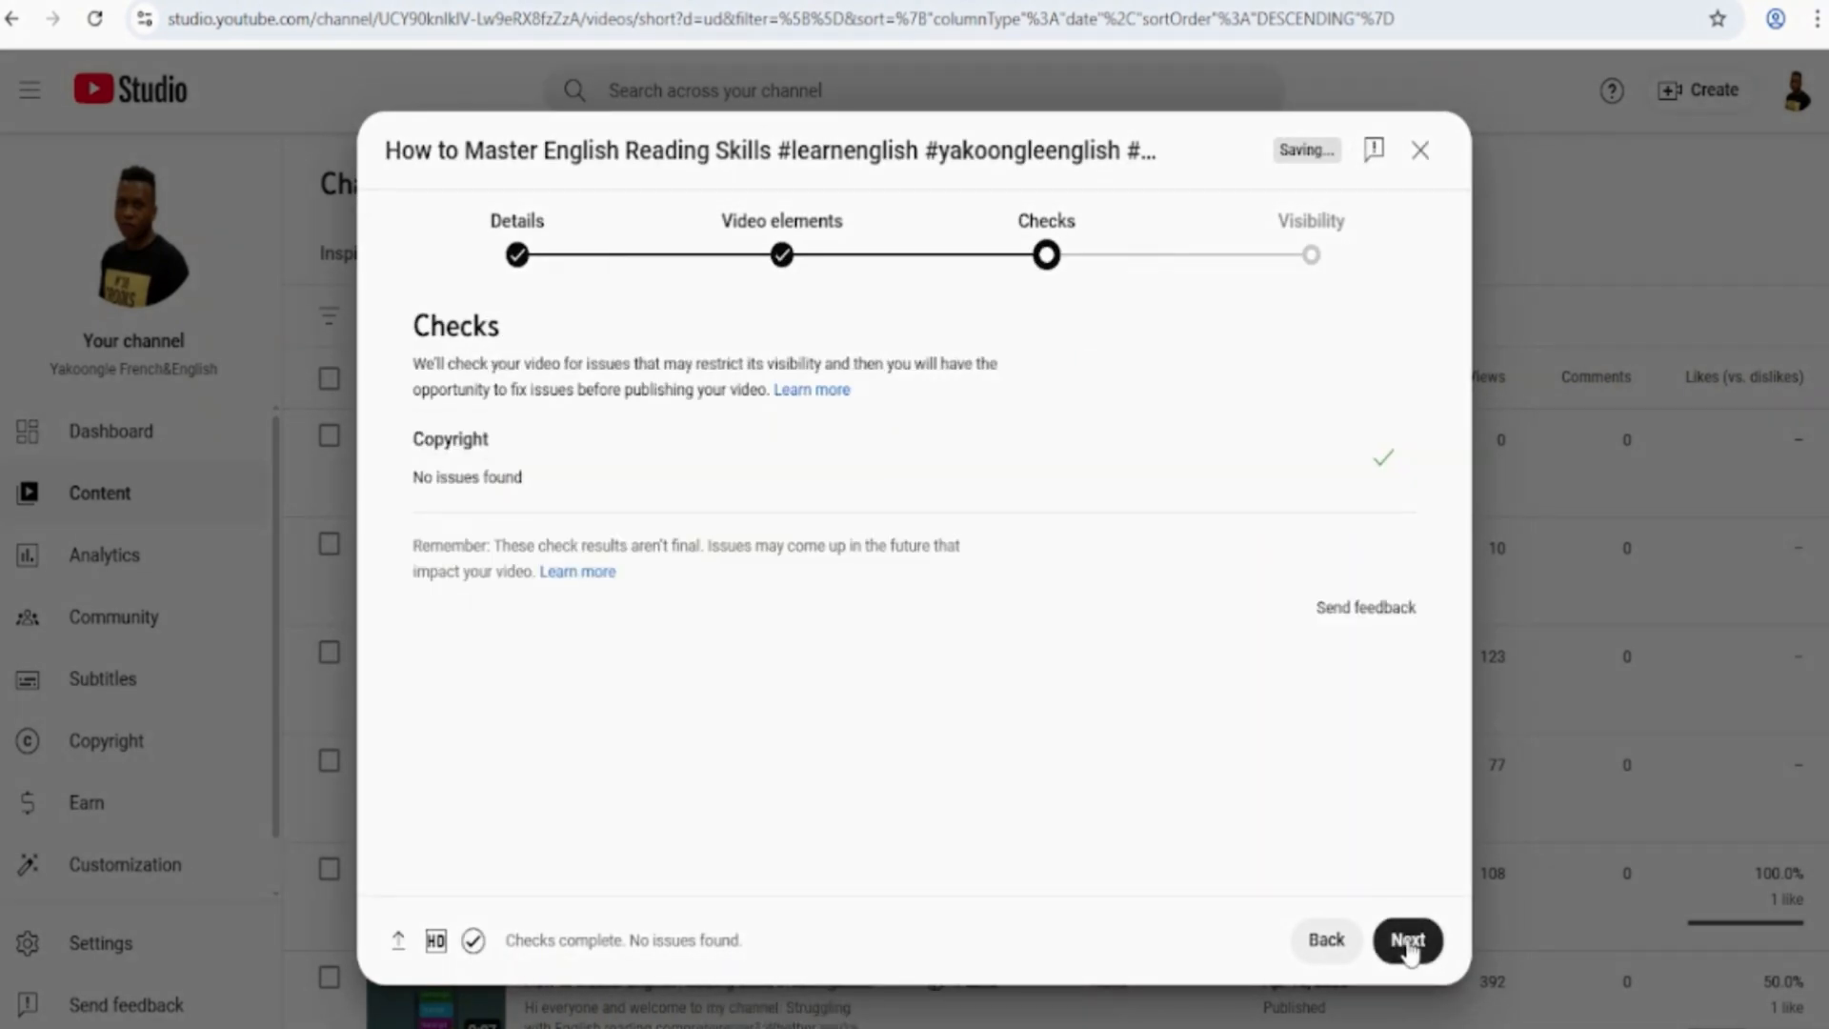
left_click(1408, 941)
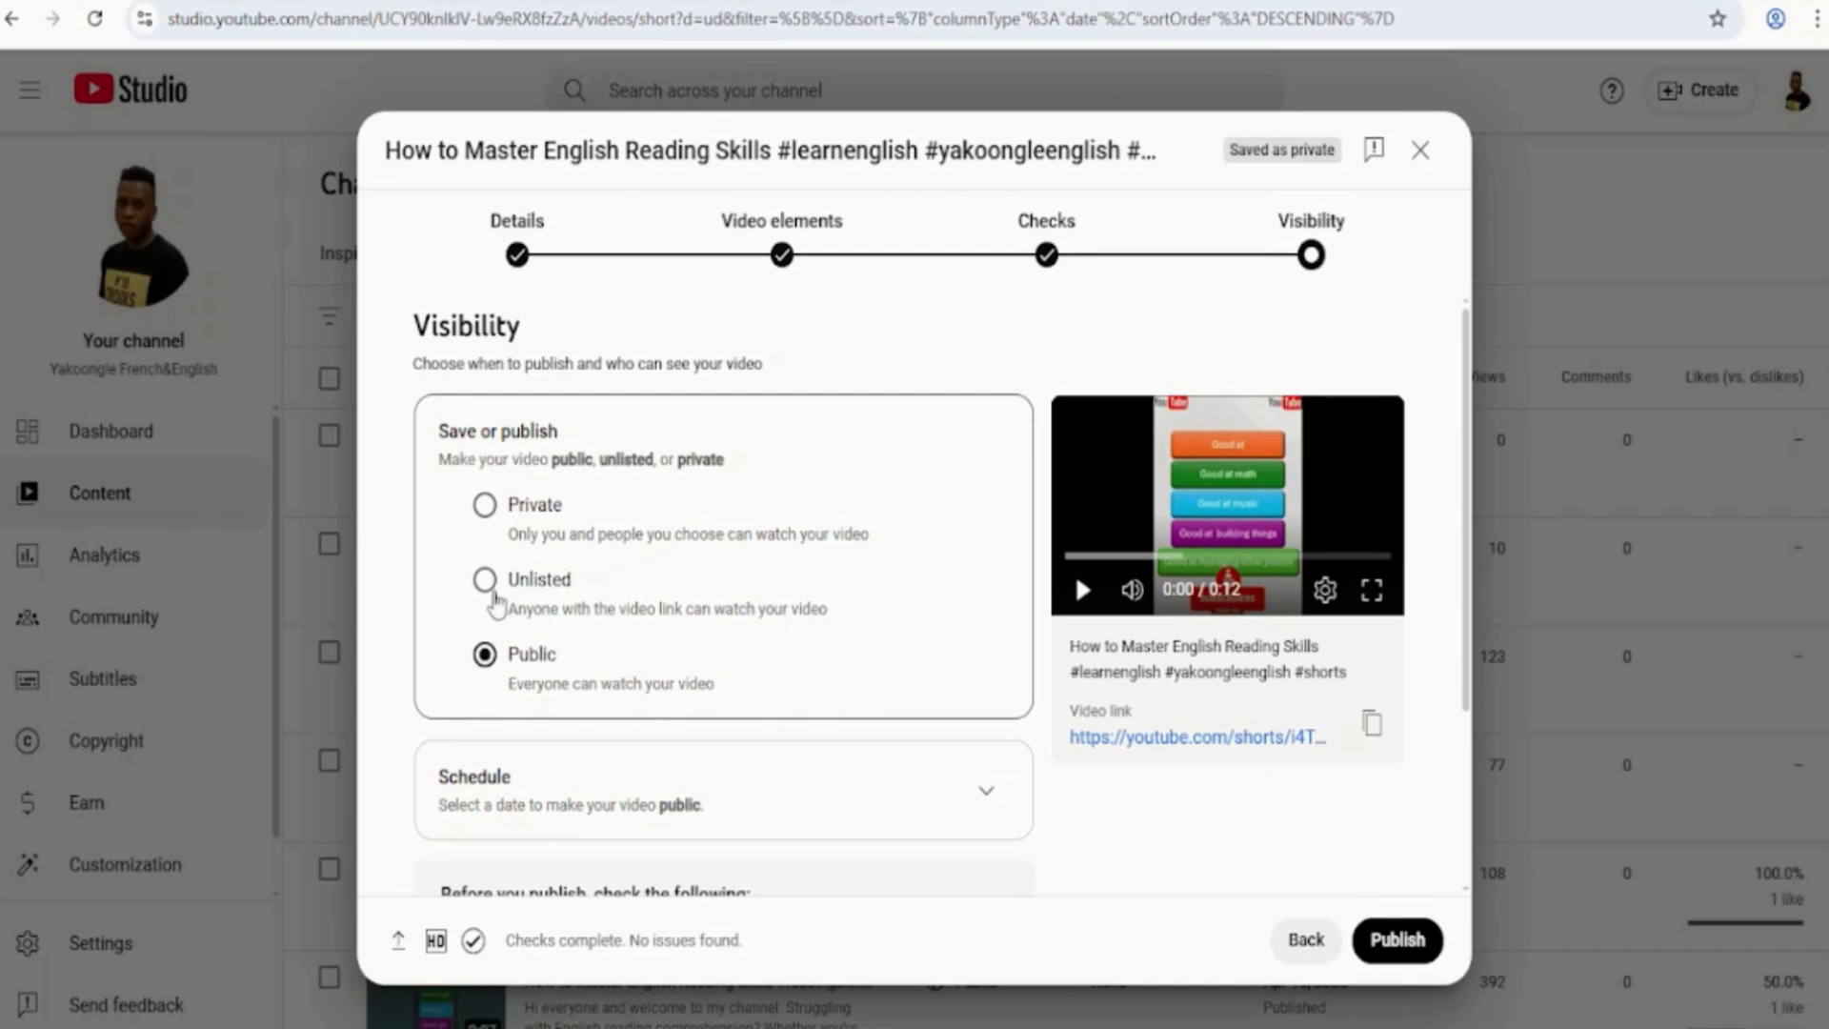
scroll(721, 704, "down", 3)
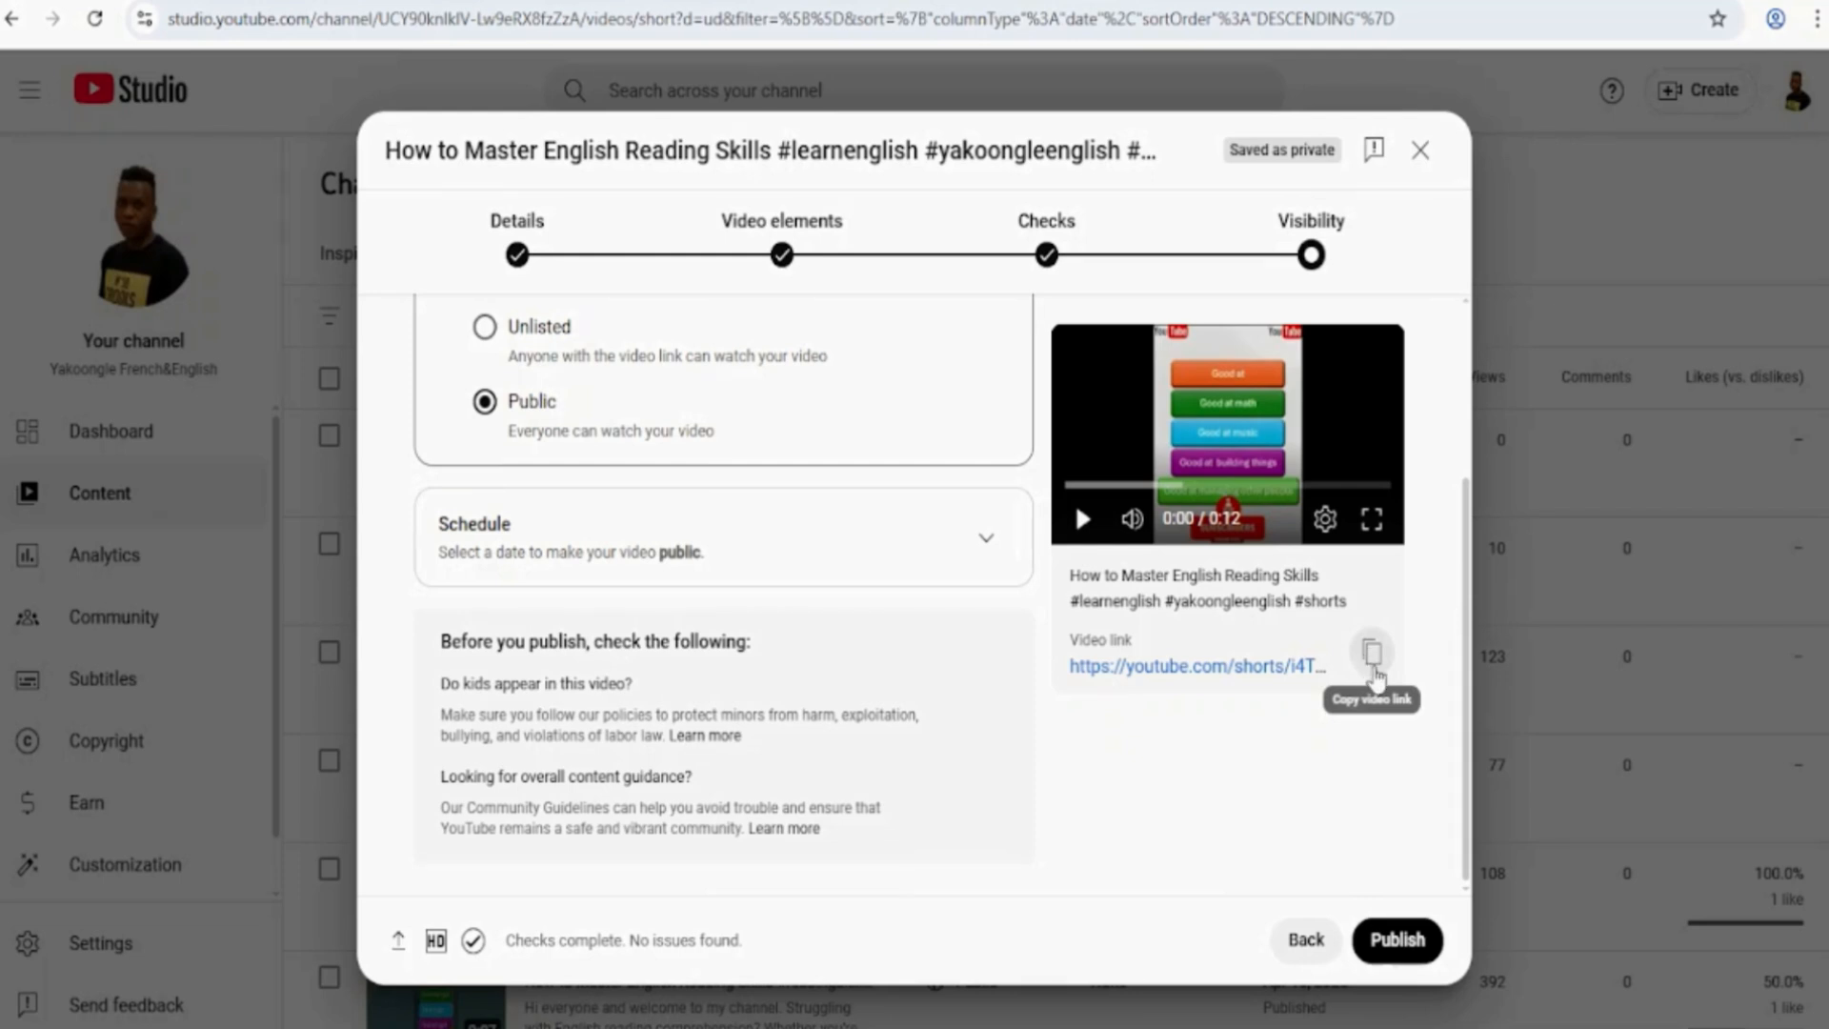
left_click(1371, 656)
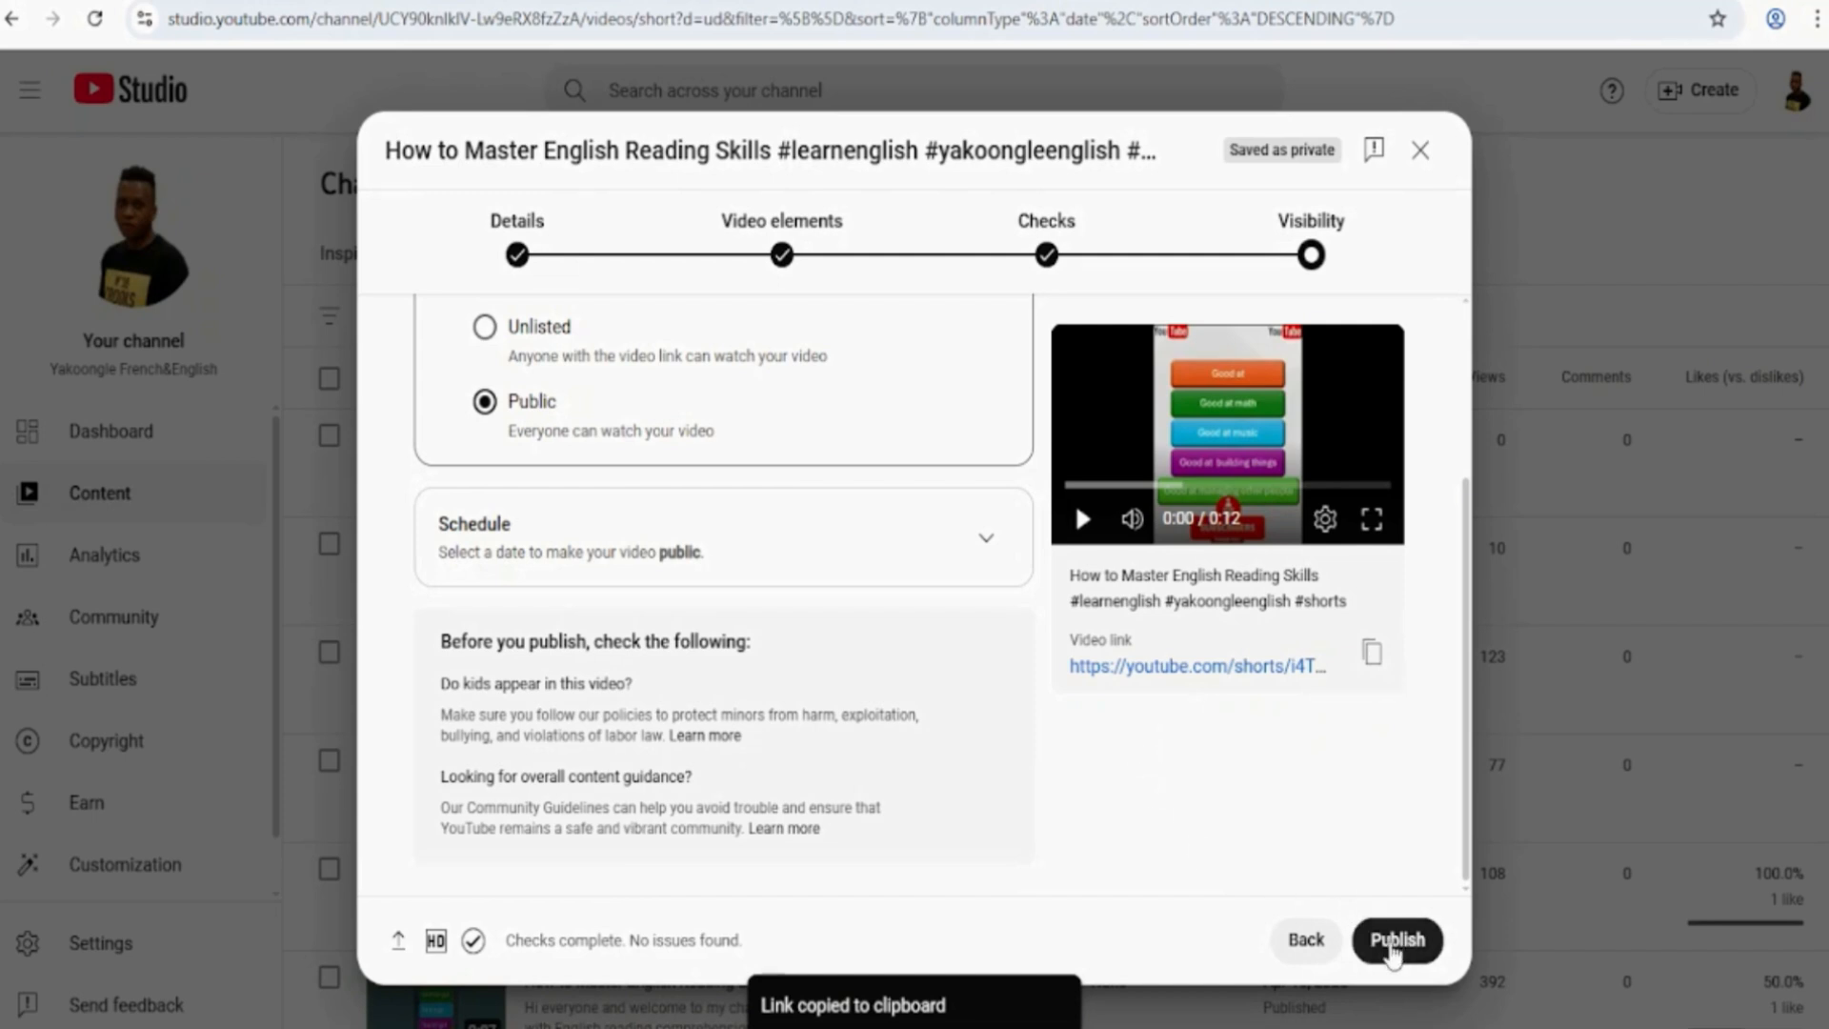
Publish the Short as public, close the sharing dialog and look over the channel's list of Shorts.
left_click(1391, 952)
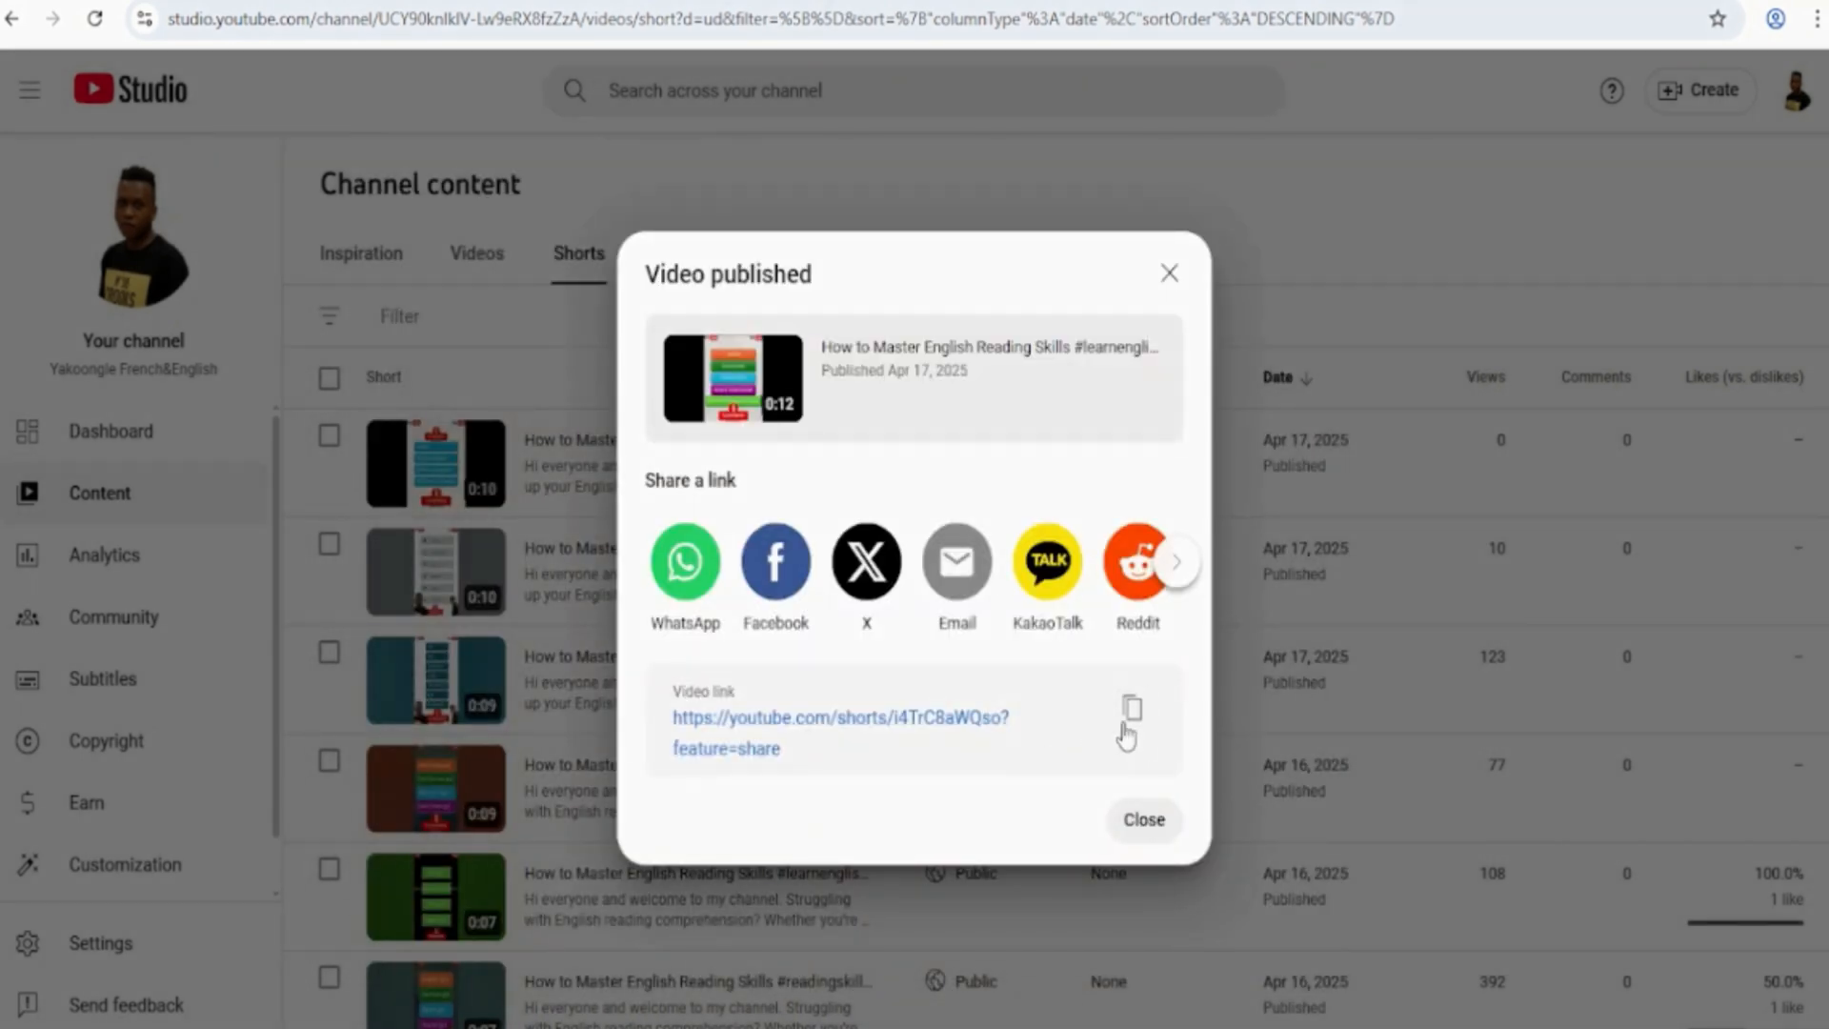
left_click(1146, 821)
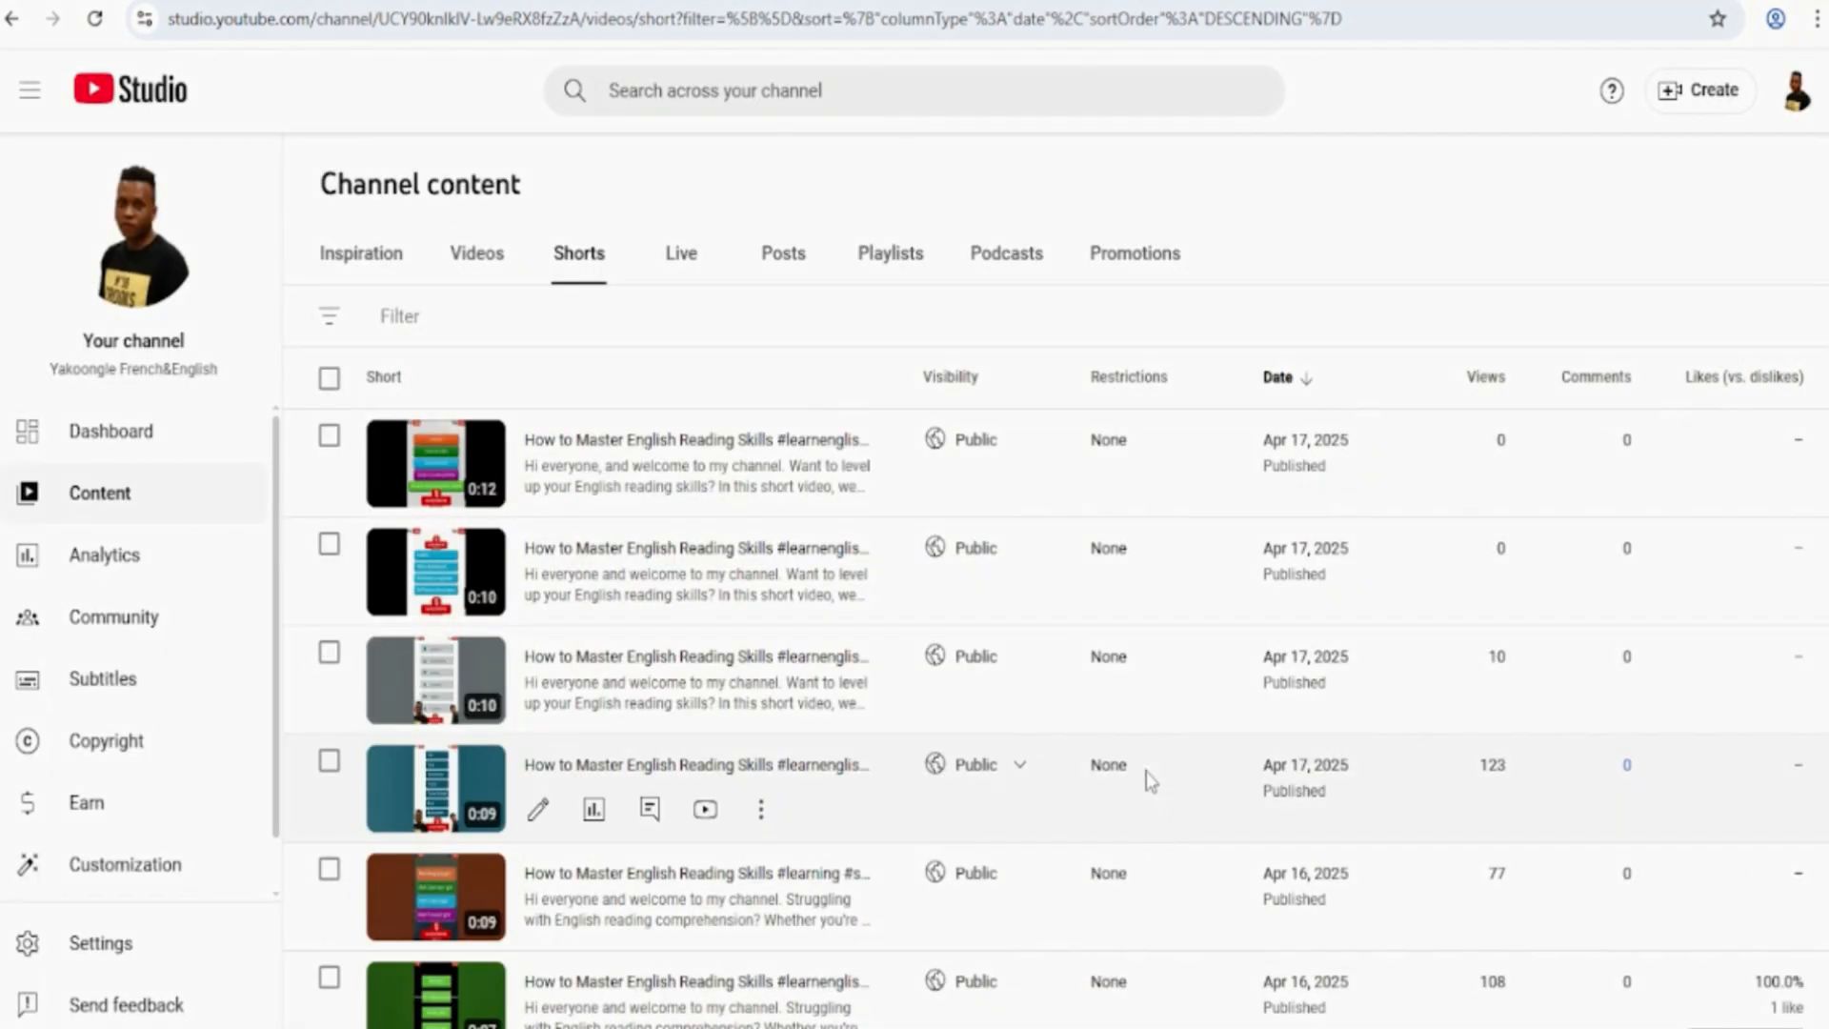
scroll(1181, 739, "down", 2)
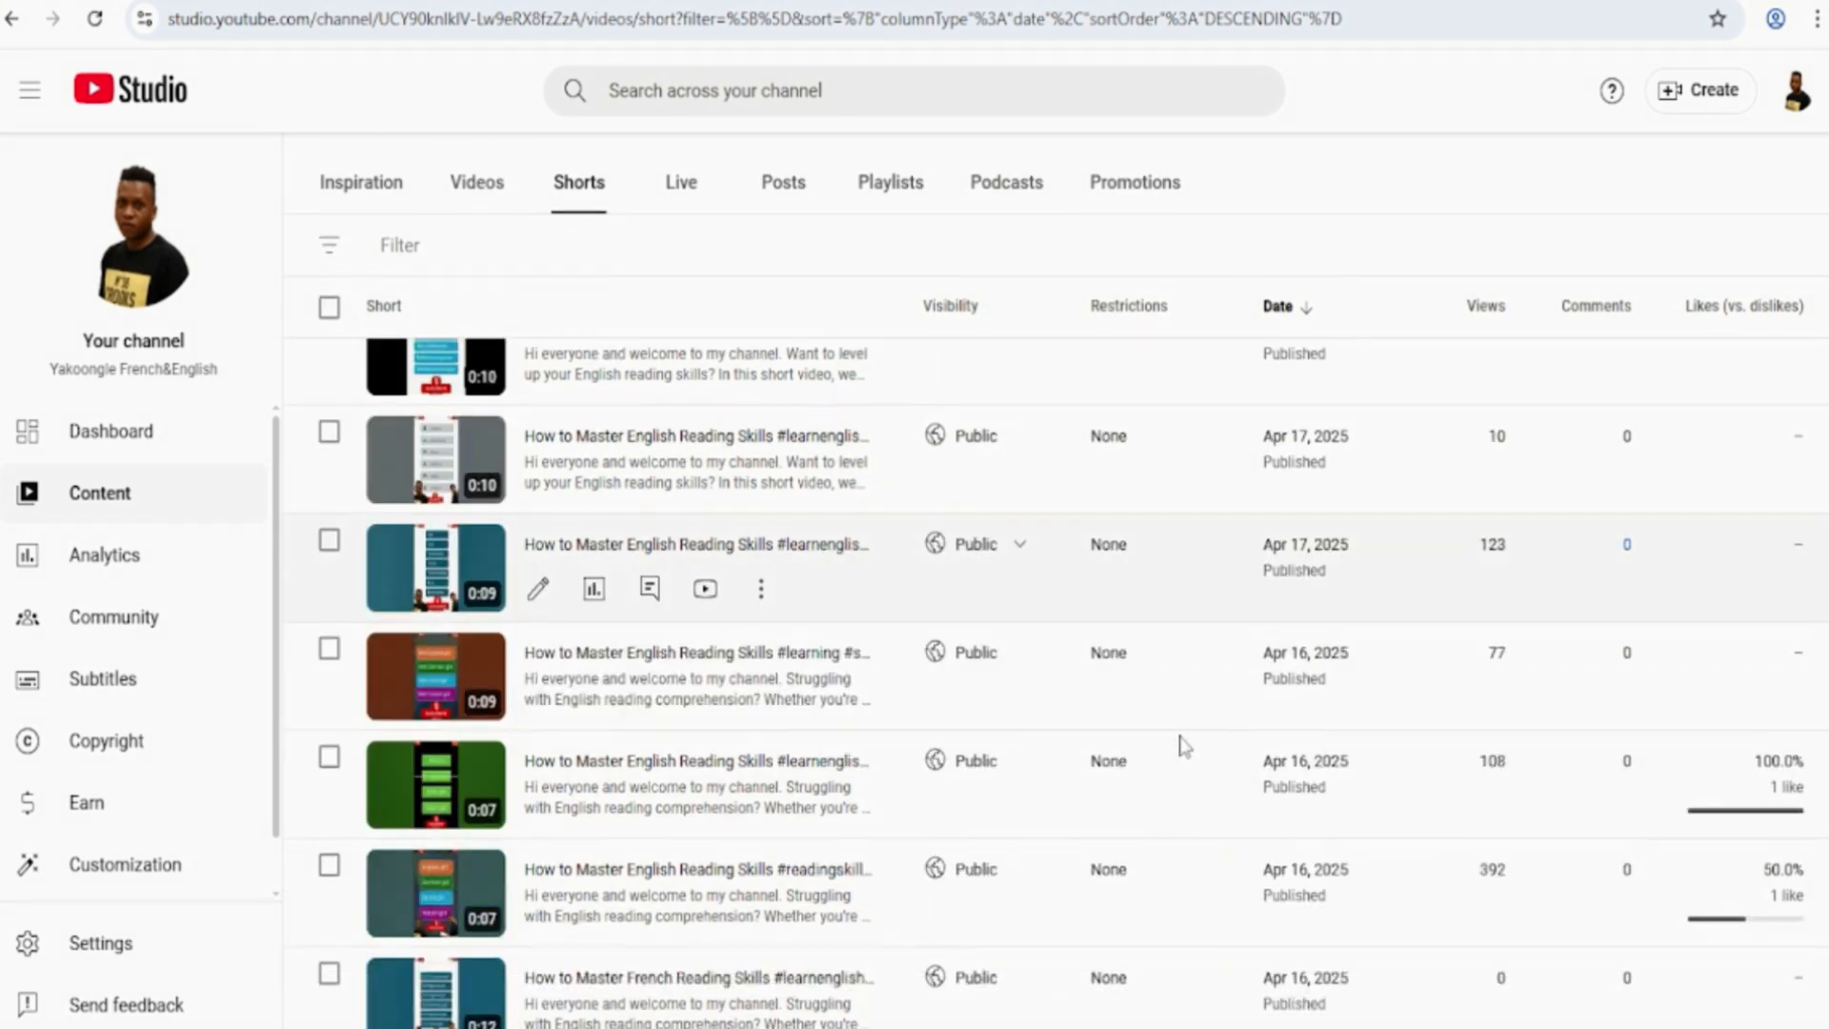
scroll(1181, 743, "up", 2)
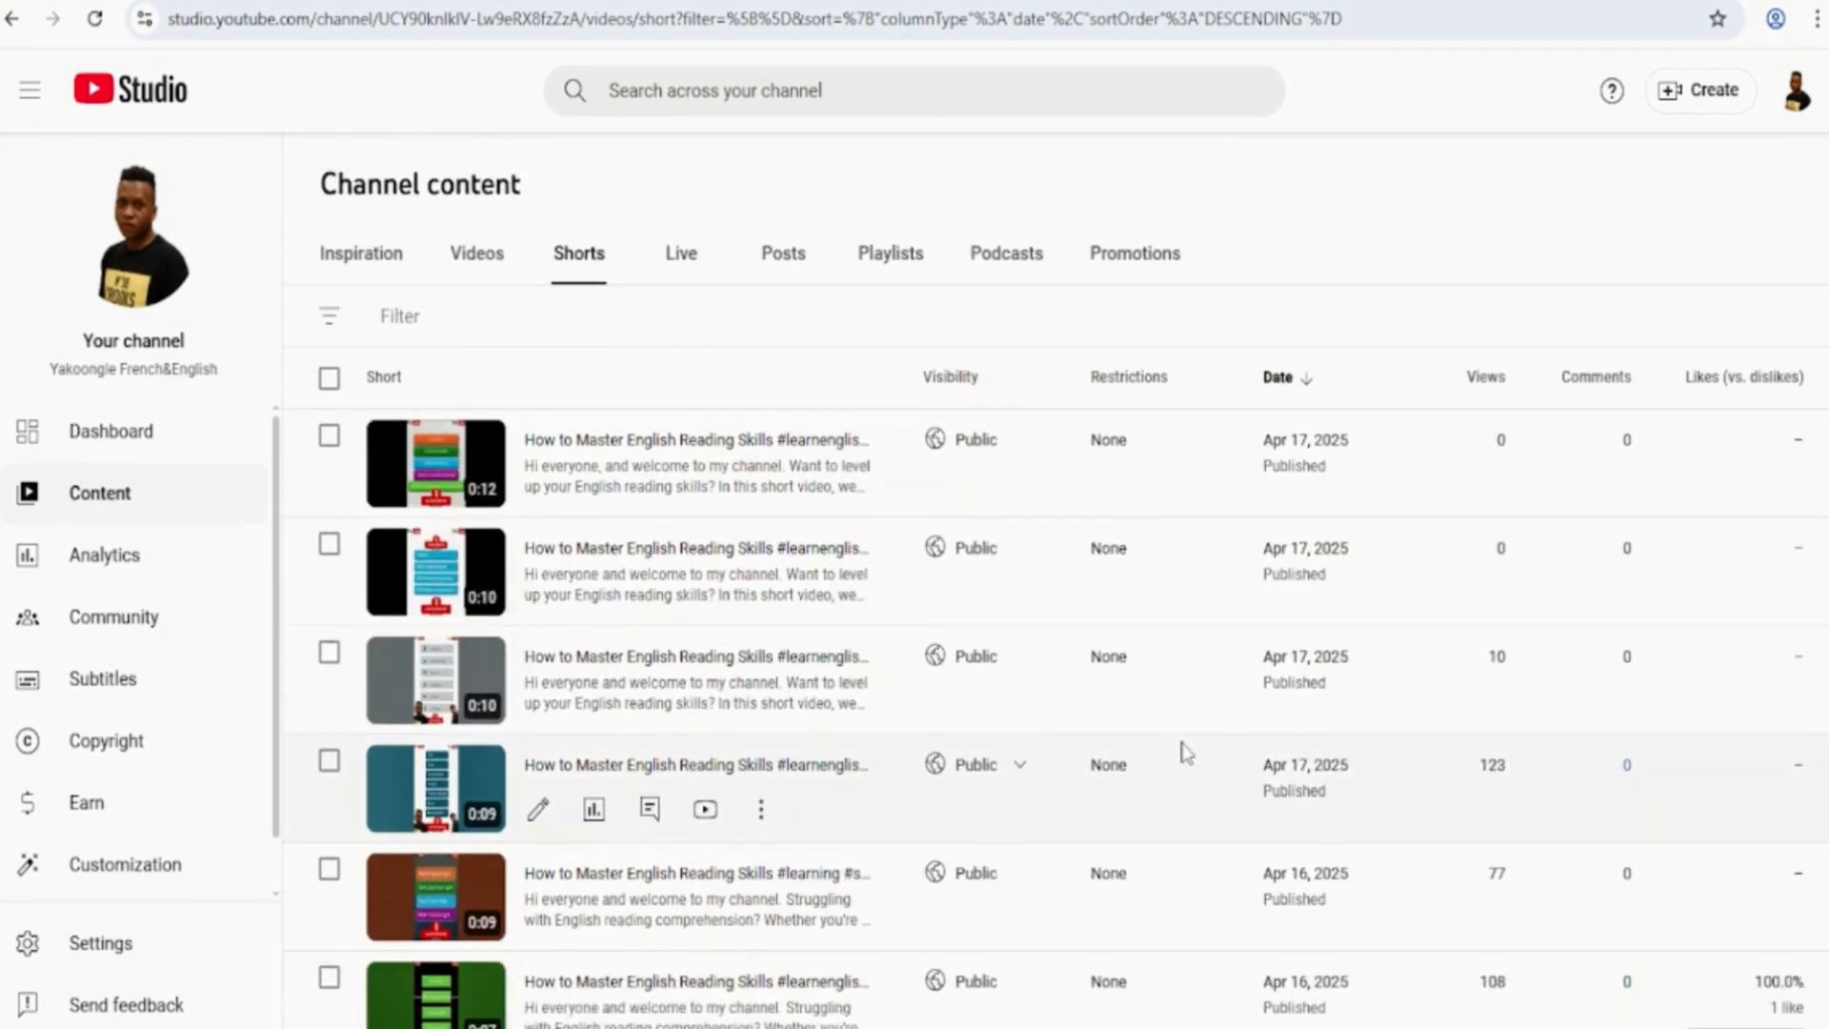